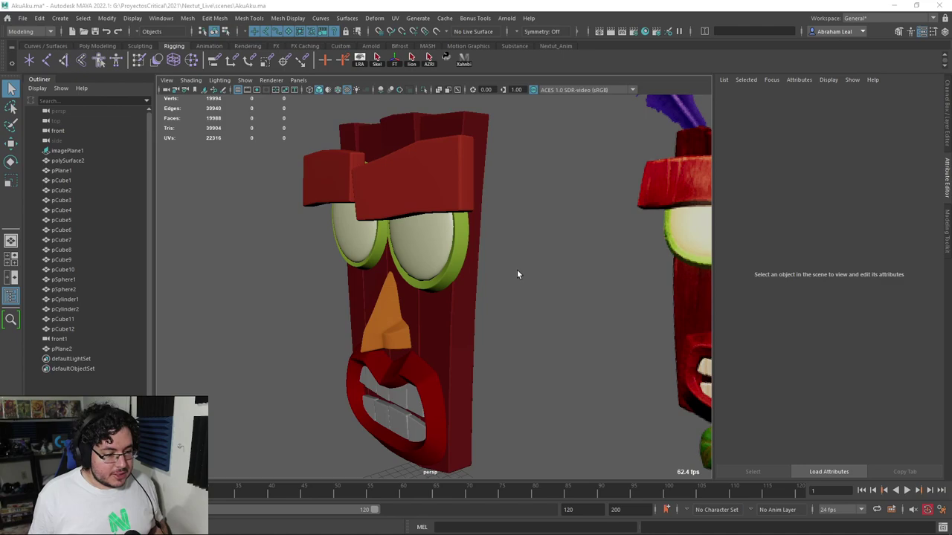
- Combine all the mask's separate mesh pieces into a single polygon object
scroll(525, 282, down, 5)
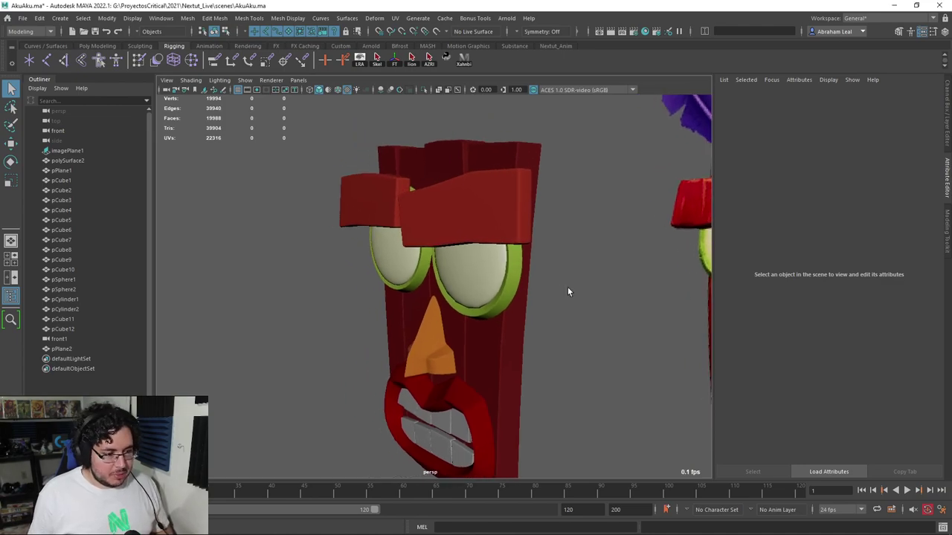
alt+drag(501, 271, 471, 287)
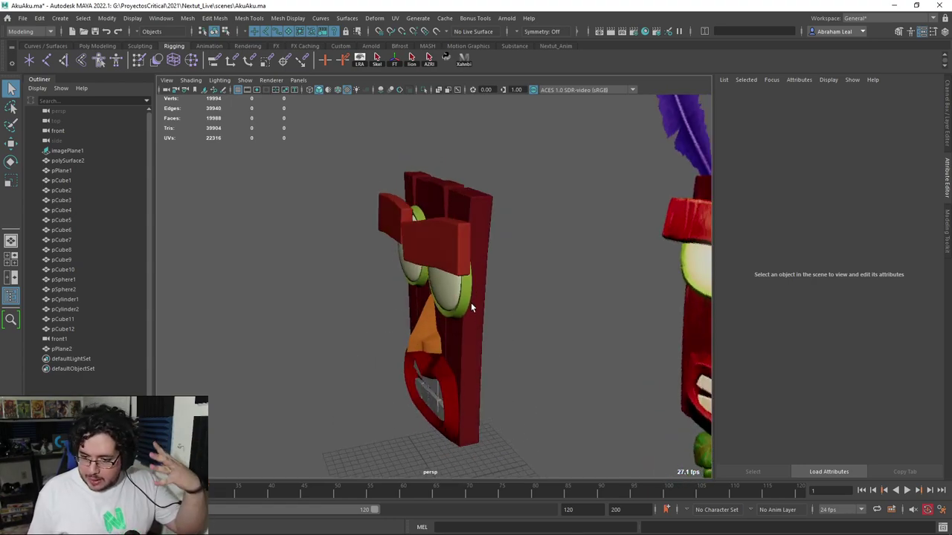
alt+drag(511, 246, 512, 140)
drag(512, 141, 445, 244)
alt+drag(410, 433, 451, 340)
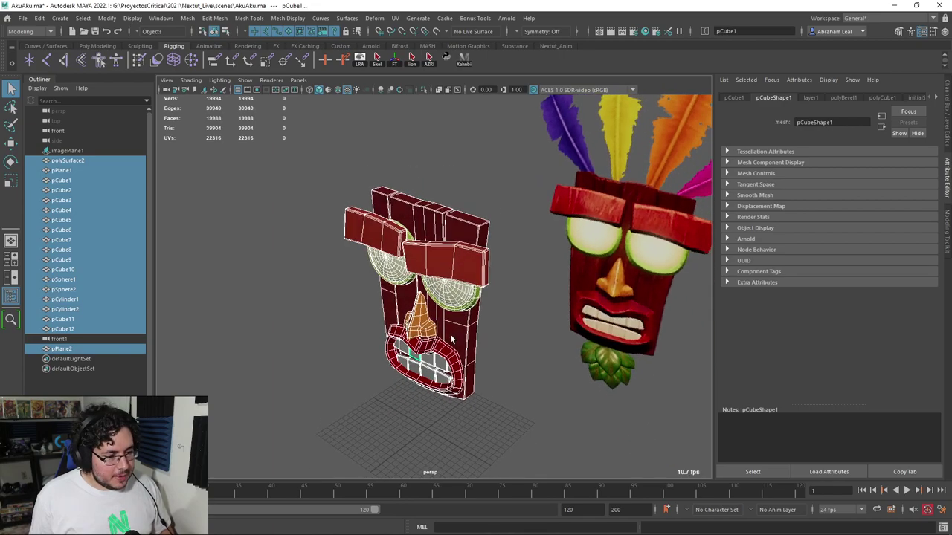
click(98, 46)
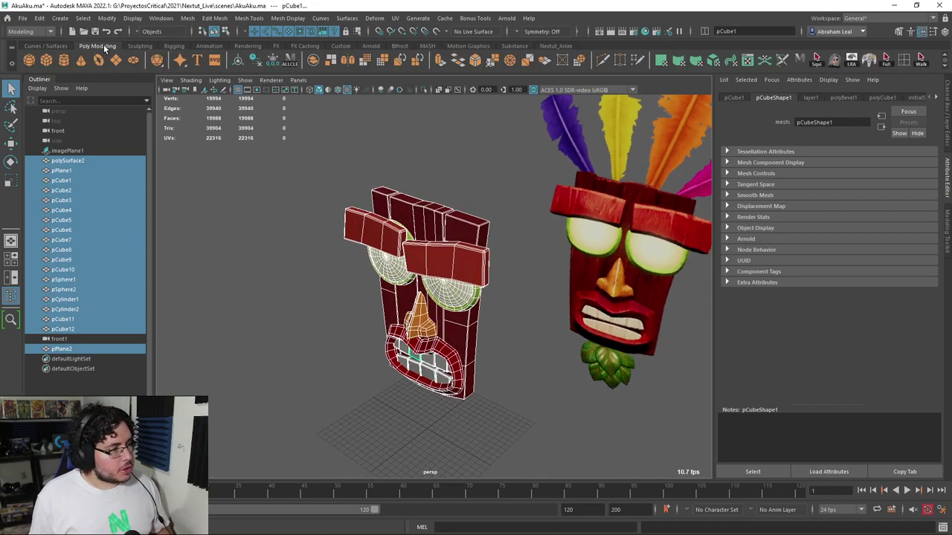
click(314, 60)
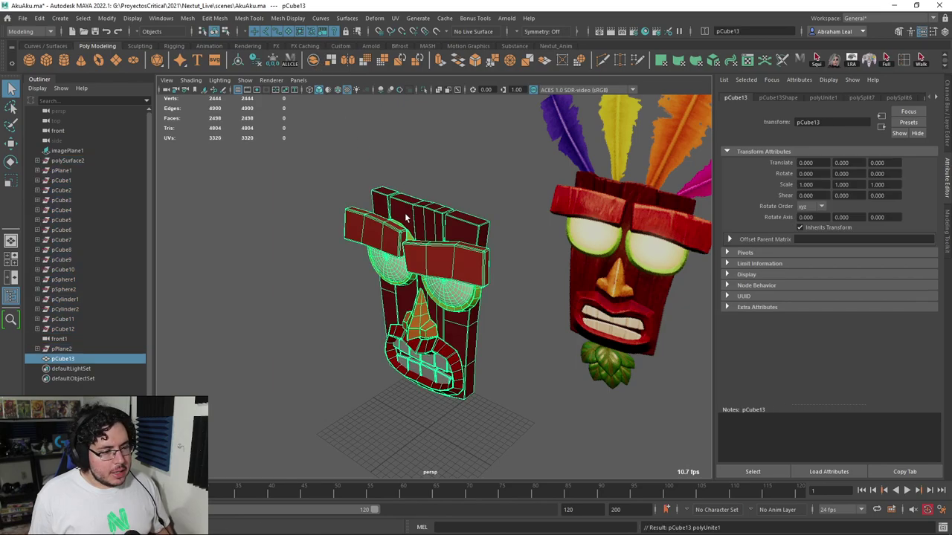
key(f)
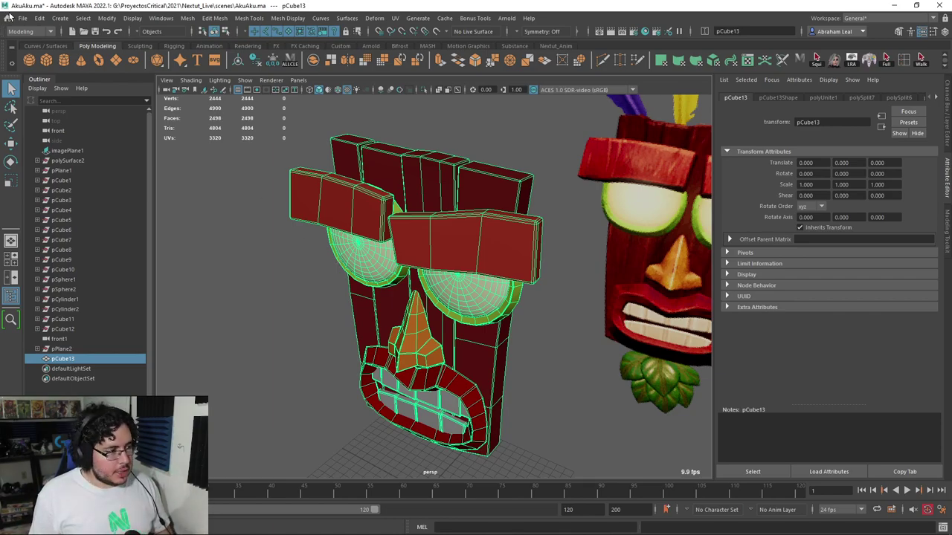
- Start exporting the combined mask as a selection with FBX export as the file type
click(22, 18)
mouse_move(39, 18)
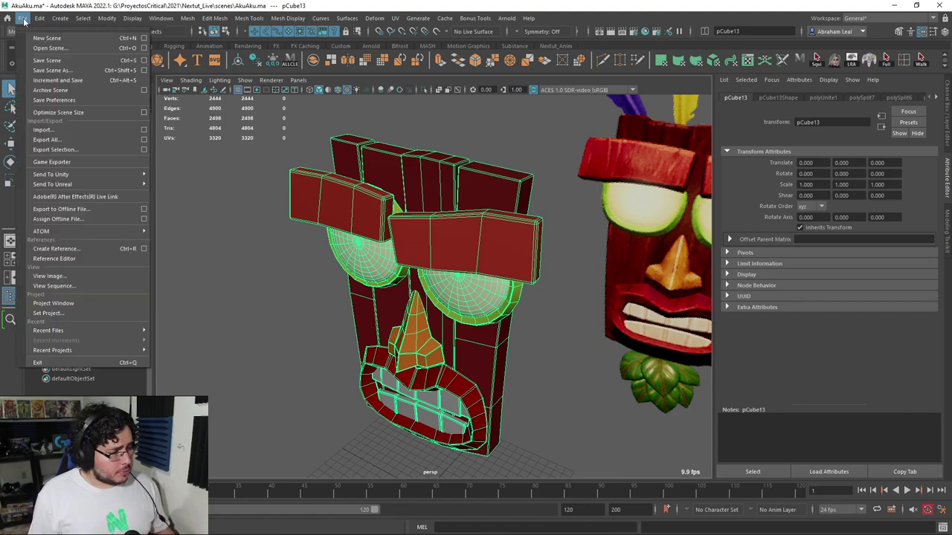
mouse_move(98, 173)
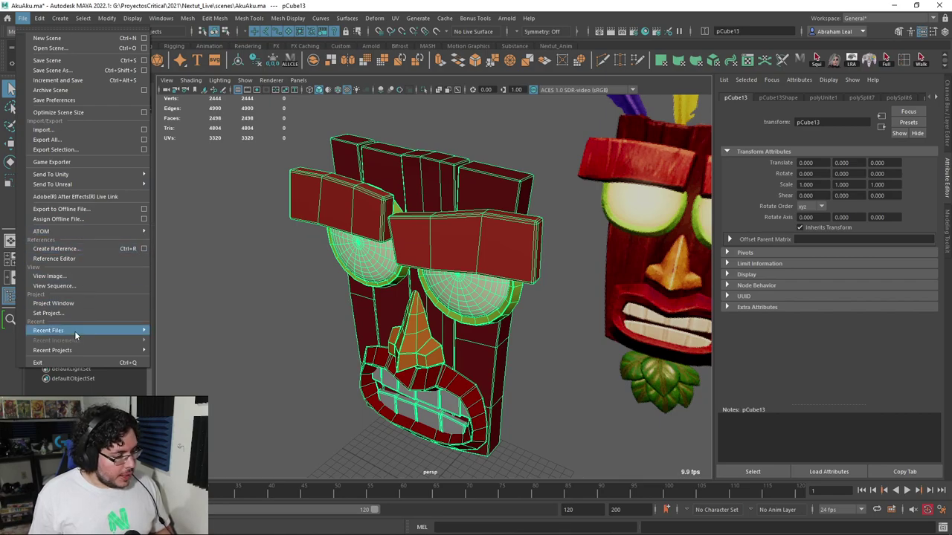
click(54, 150)
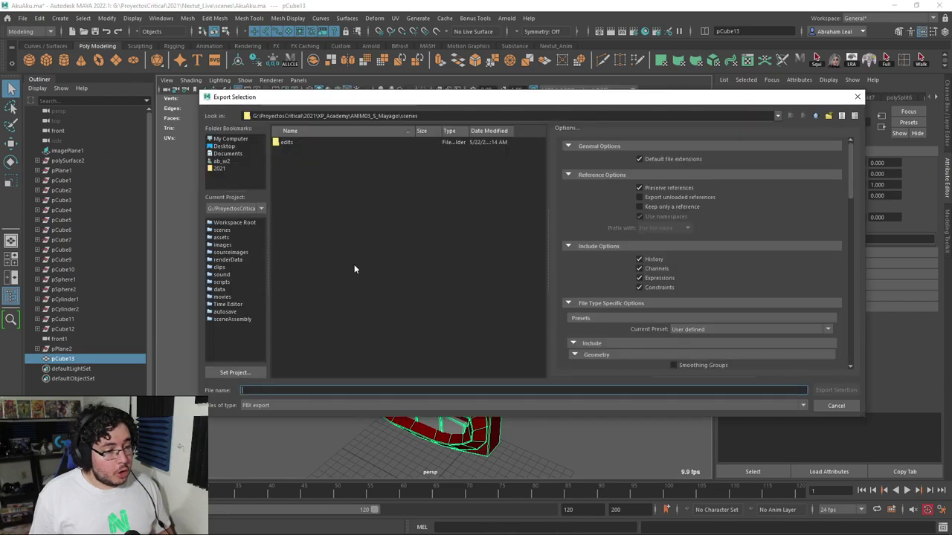
click(245, 406)
scroll(260, 454, down, 2)
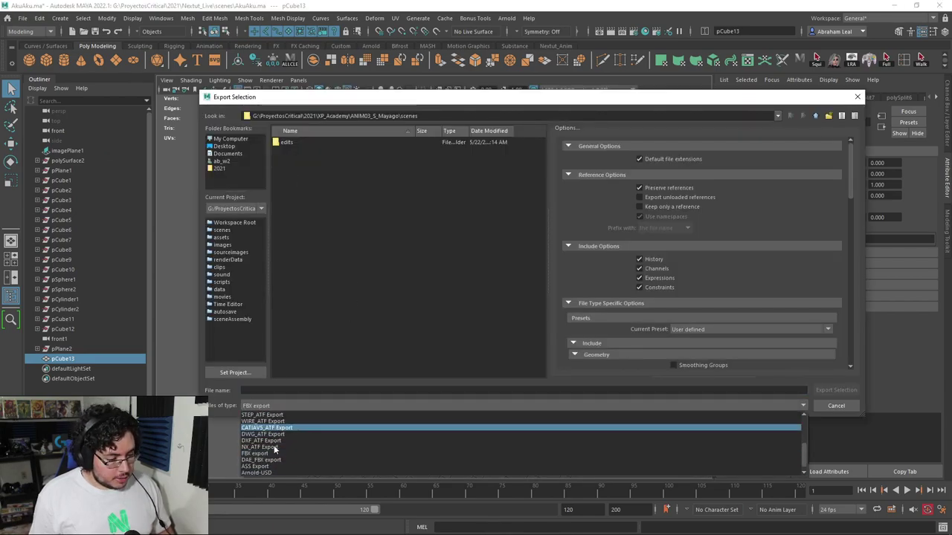
scroll(258, 464, up, 1)
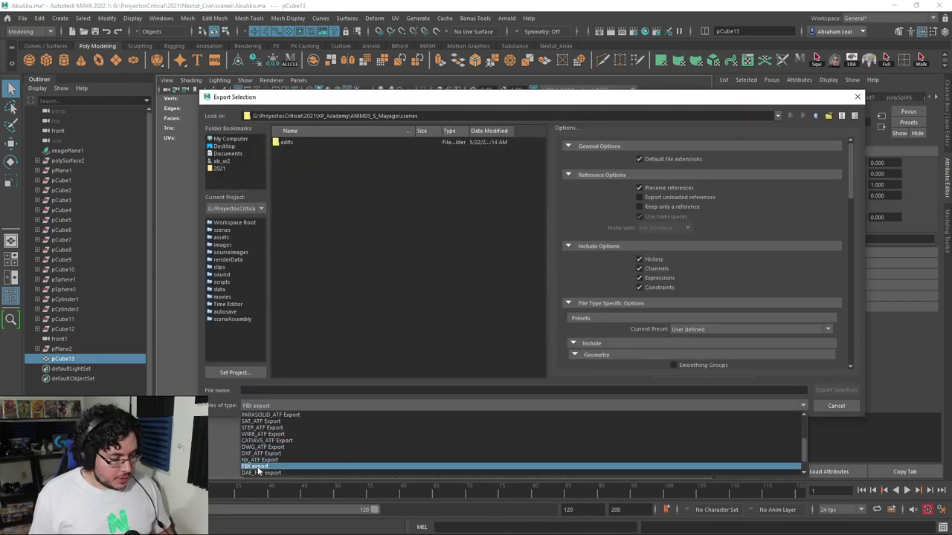
click(258, 468)
click(279, 391)
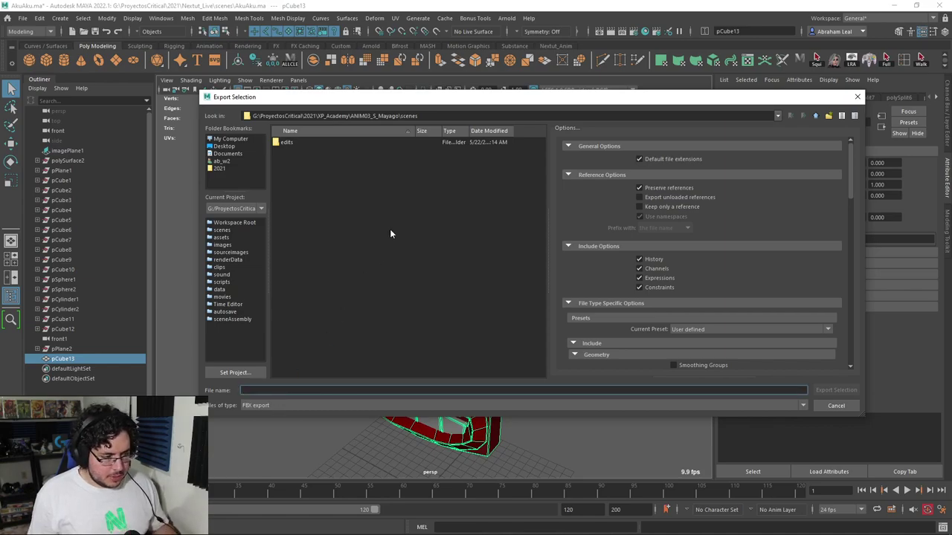
- From the project chooser, create a folder named AkuAku inside the assets folder of Nextut_Live
click(231, 373)
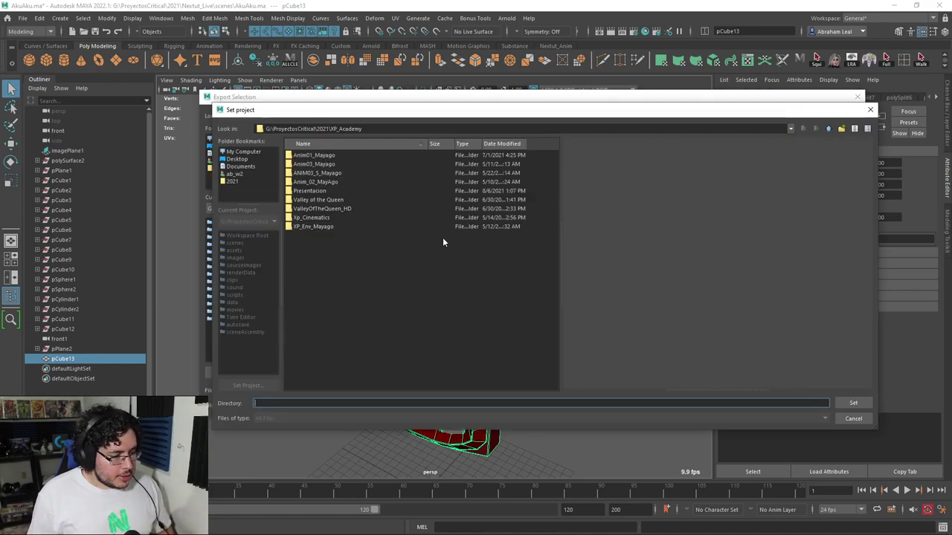
click(829, 128)
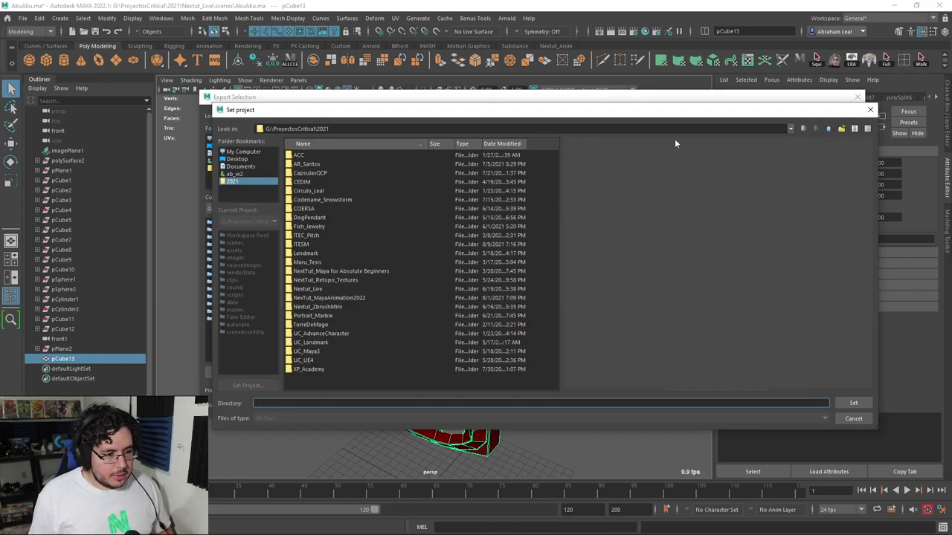
double_click(316, 289)
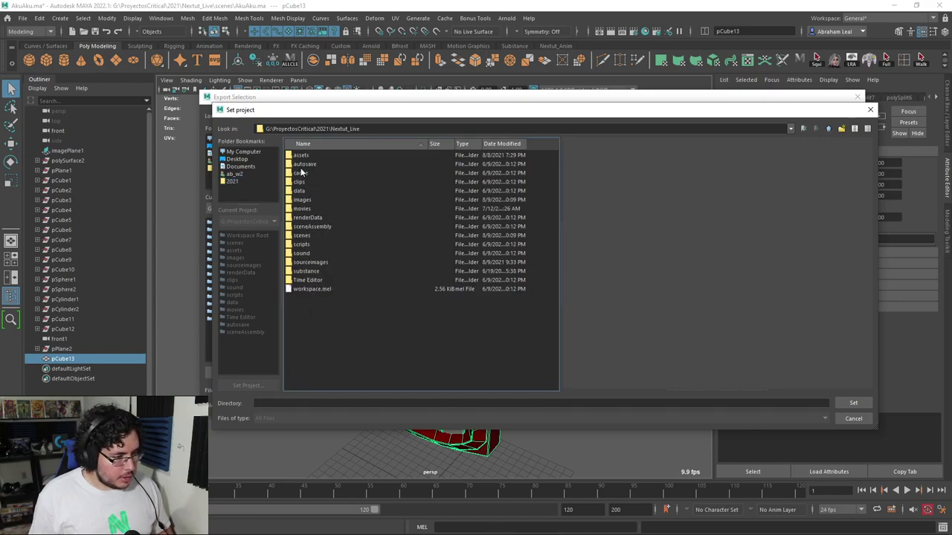
double_click(304, 156)
right_click(328, 266)
click(370, 278)
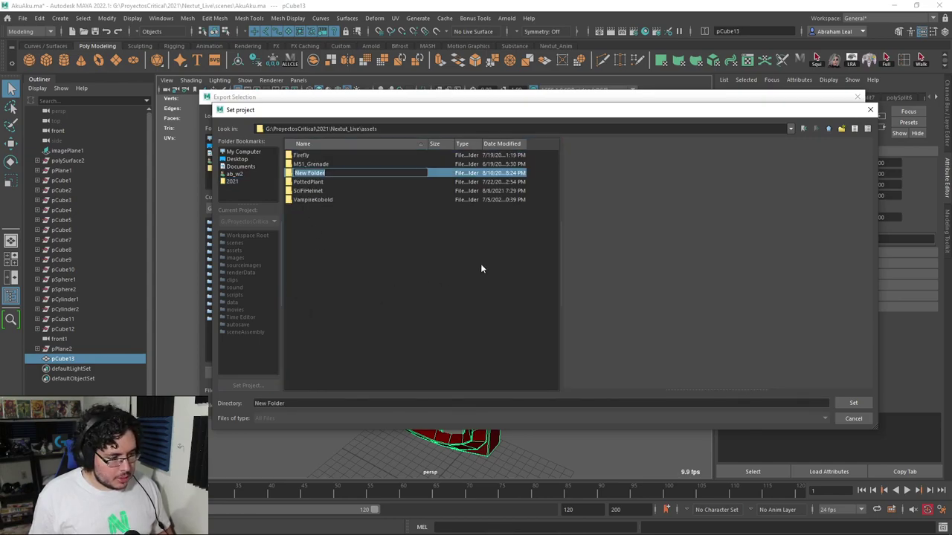
text(AkuAku)
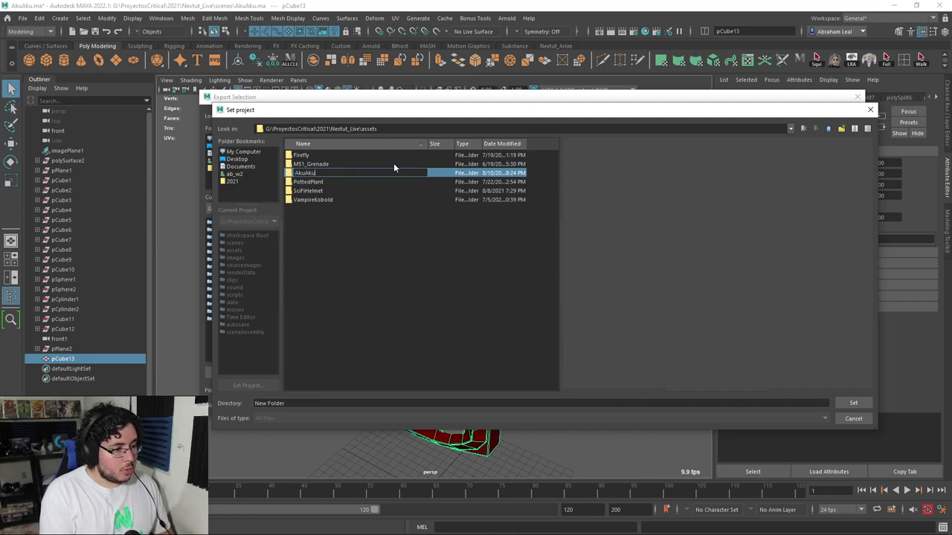
key(Return)
key(Return)
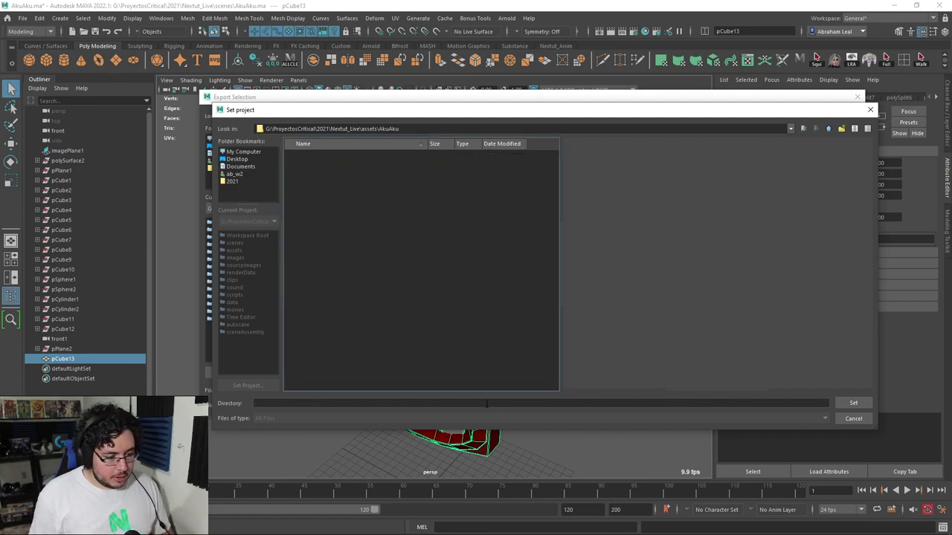
text(Akau)
key(BackSpace)
key(BackSpace)
text(u)
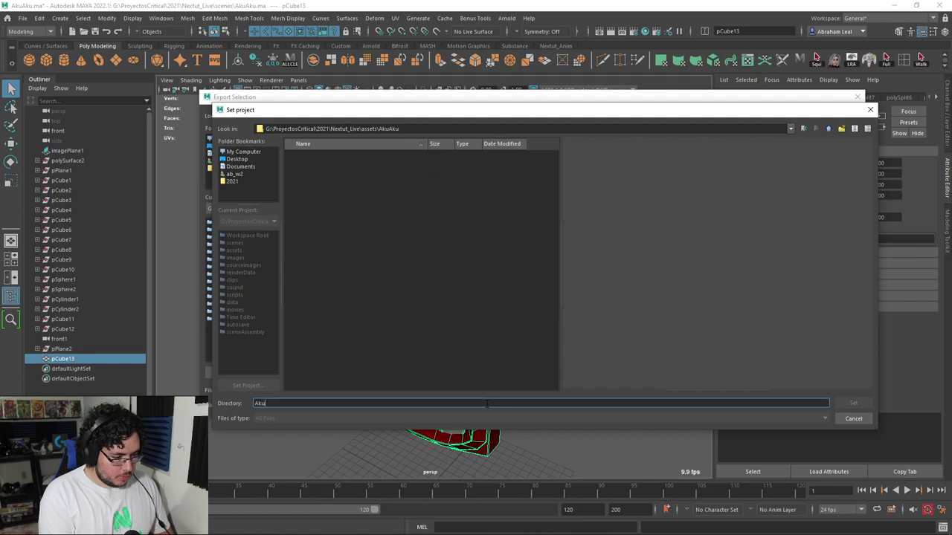
text(AkuBaseMesh)
key(Return)
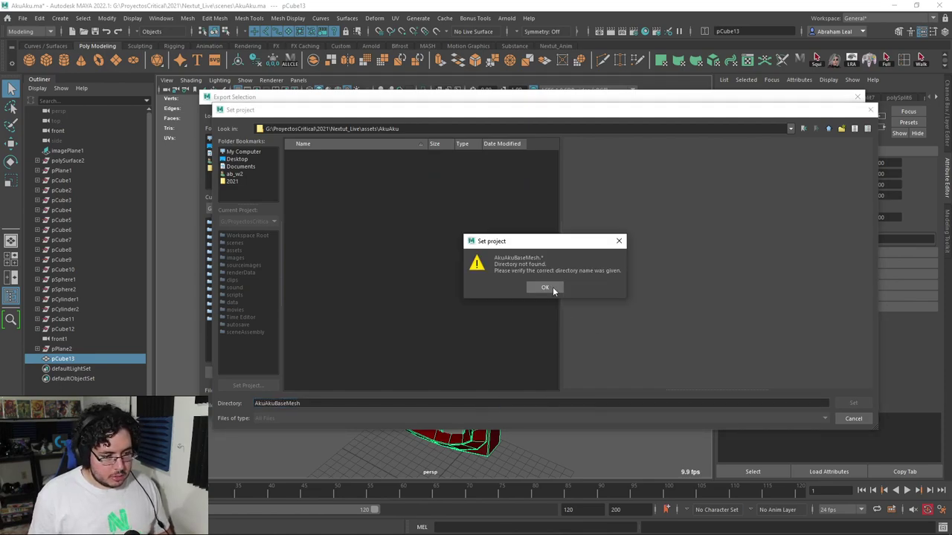
click(551, 290)
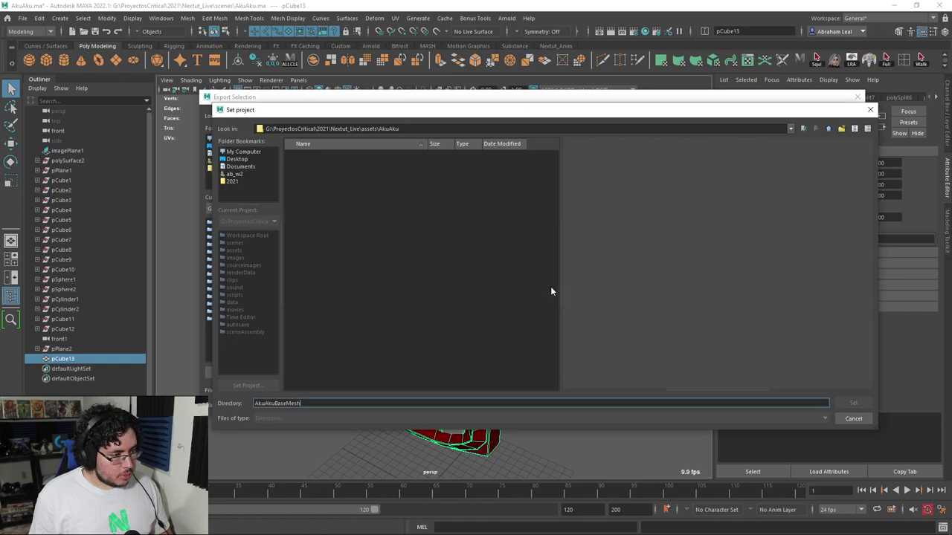
- Set the current project to the Nextut_Live folder under ProyectosCritical\2021
click(827, 130)
click(827, 130)
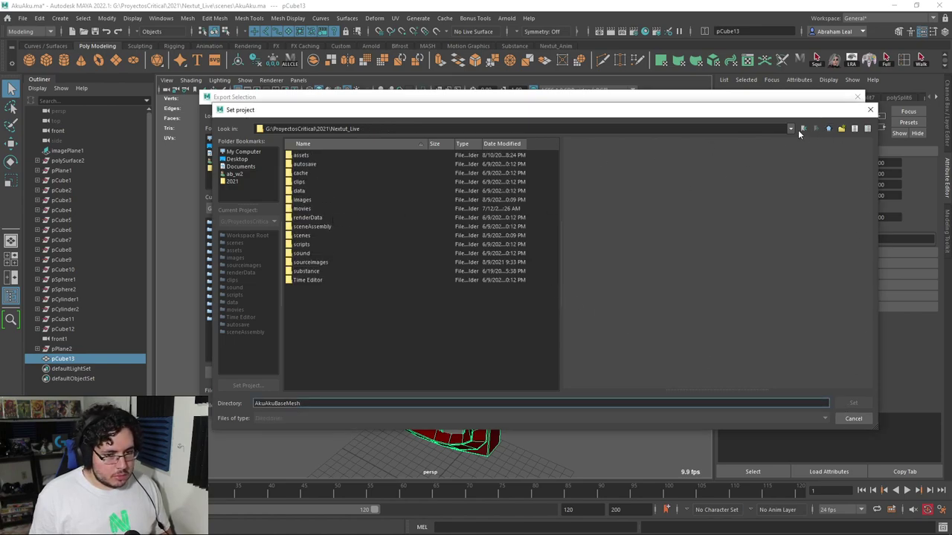
click(827, 130)
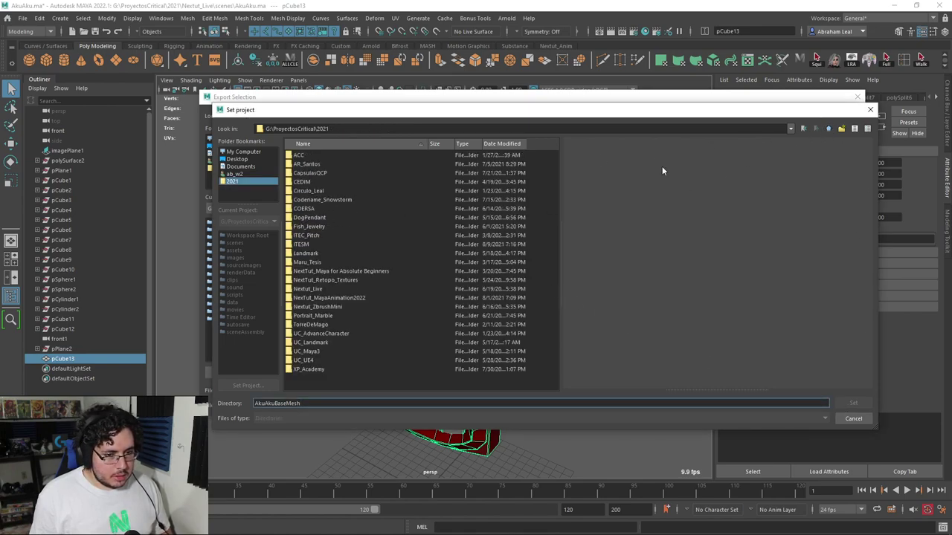
click(312, 288)
click(853, 404)
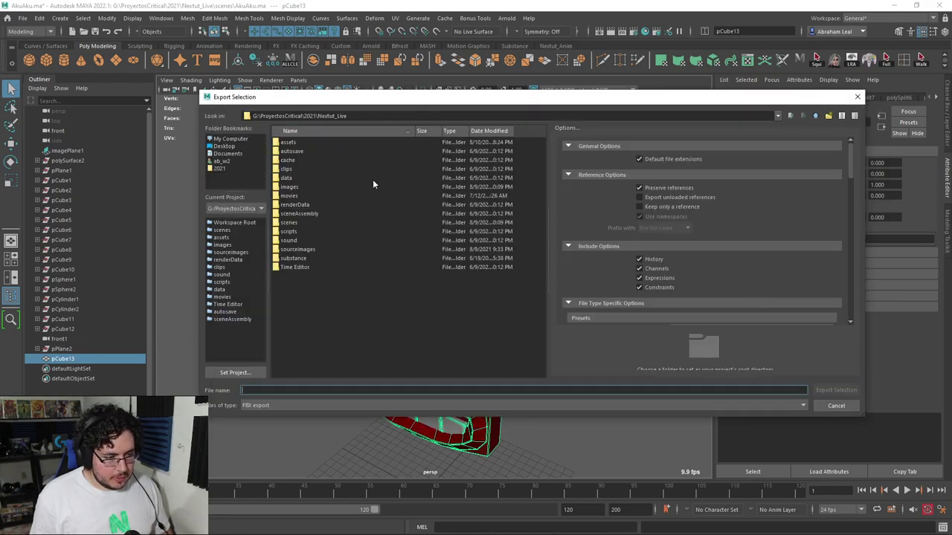
- Export the selected mask as AkuAkuBaseMesh into the project's assets\AkuAku folder
double_click(294, 147)
click(298, 145)
double_click(298, 147)
click(311, 389)
text(A)
text(kuAku)
text(A)
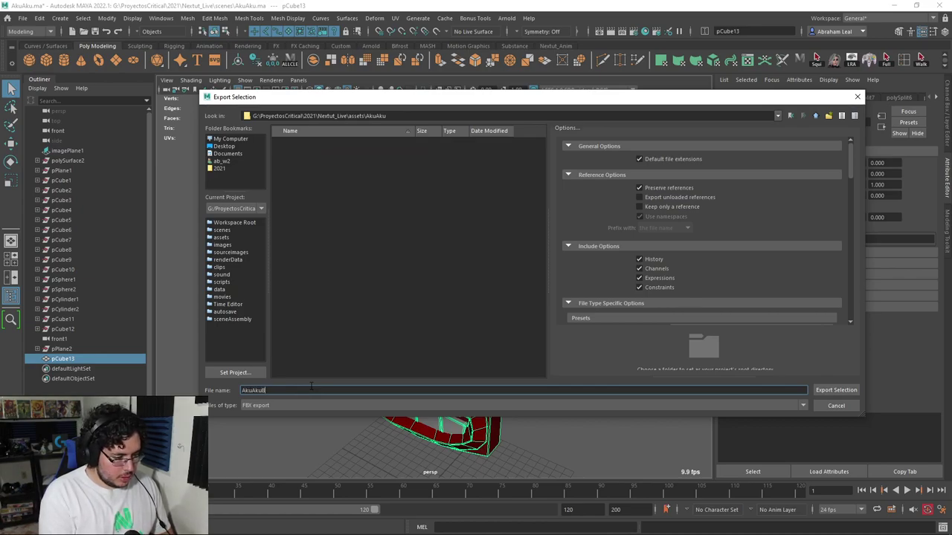
text(aseMesh)
key(Return)
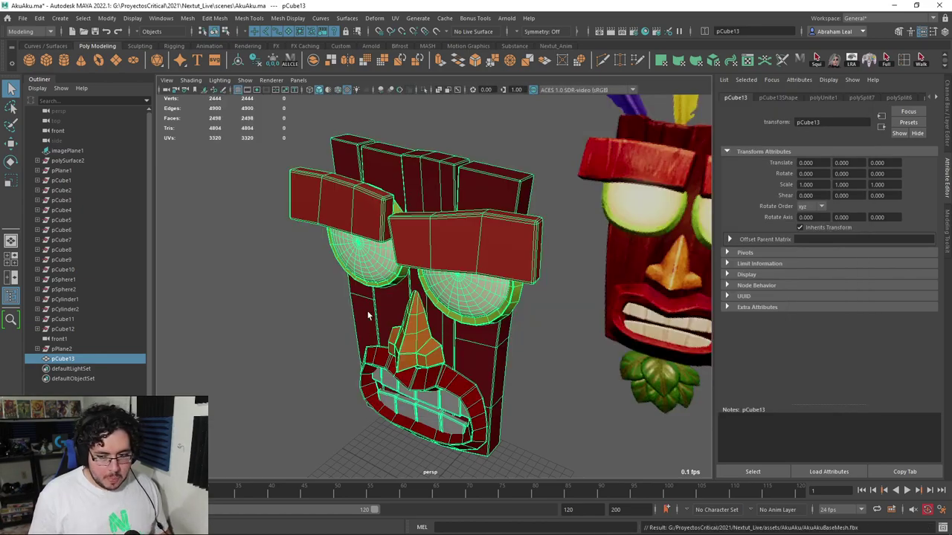
- Switch to ZBrush and hide the LightBox browser
click(337, 344)
key(alt+Tab)
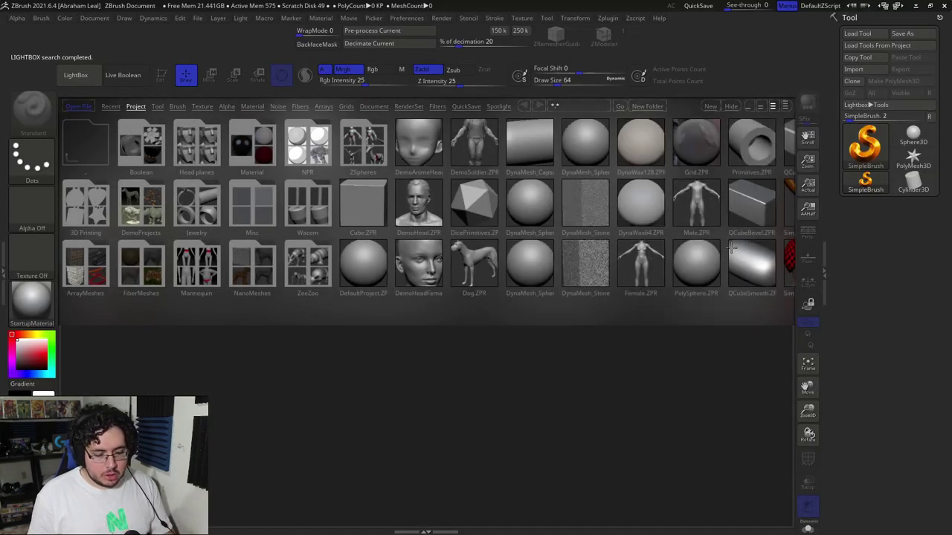
key(comma)
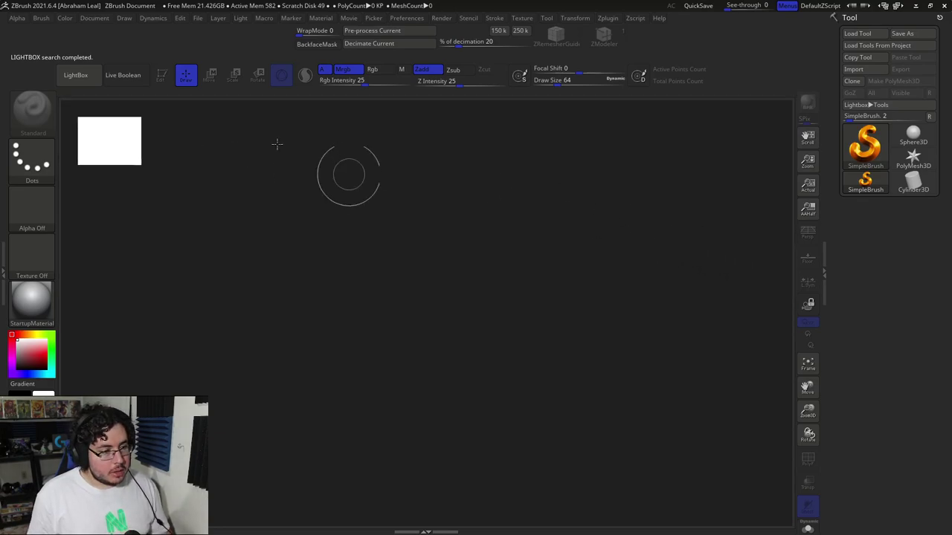
- Start importing a 3D mesh and browse to the Nextut_Live project folder under ProyectosCritical\2021
click(865, 71)
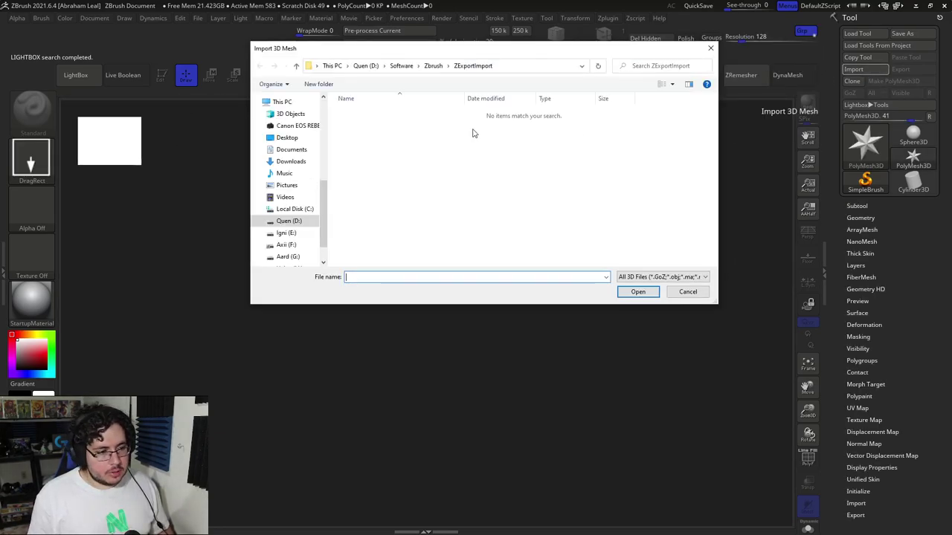
scroll(292, 201, up, 5)
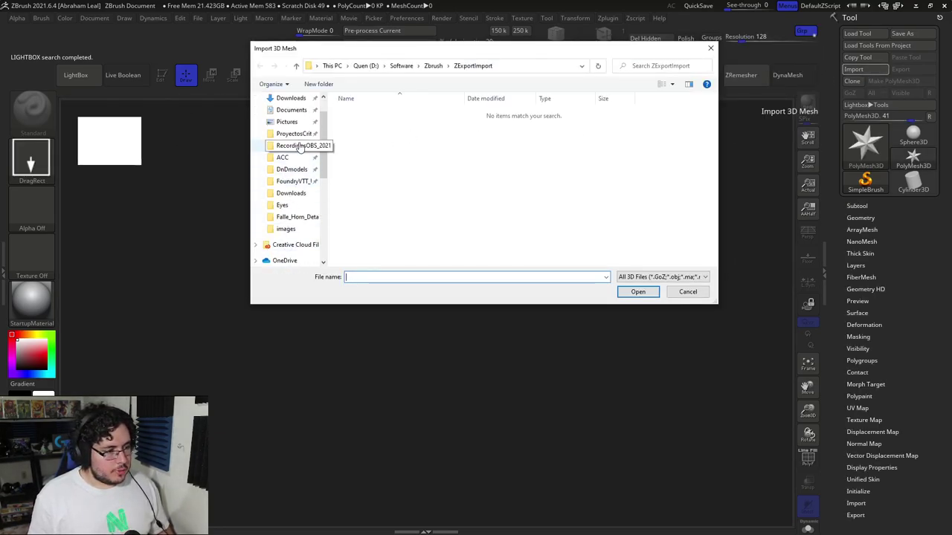
click(294, 133)
double_click(354, 124)
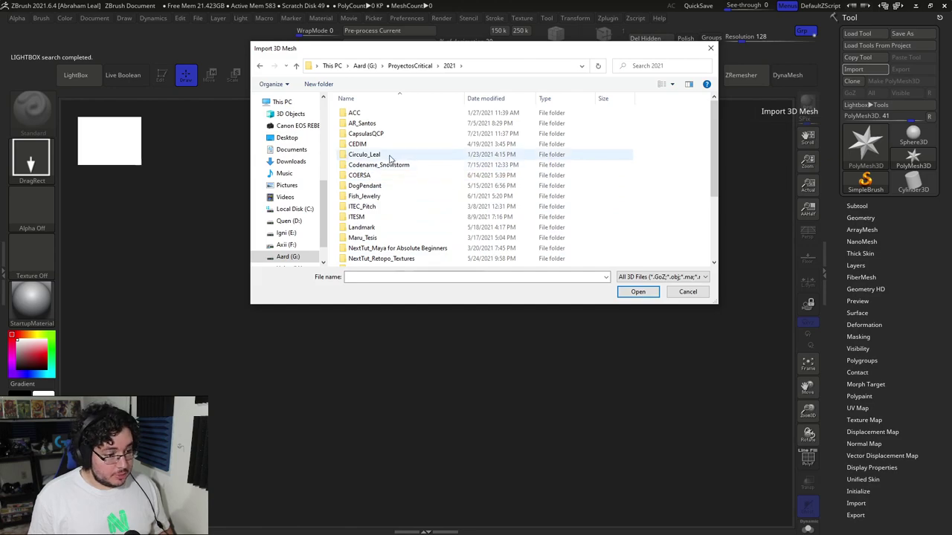
scroll(375, 197, down, 1)
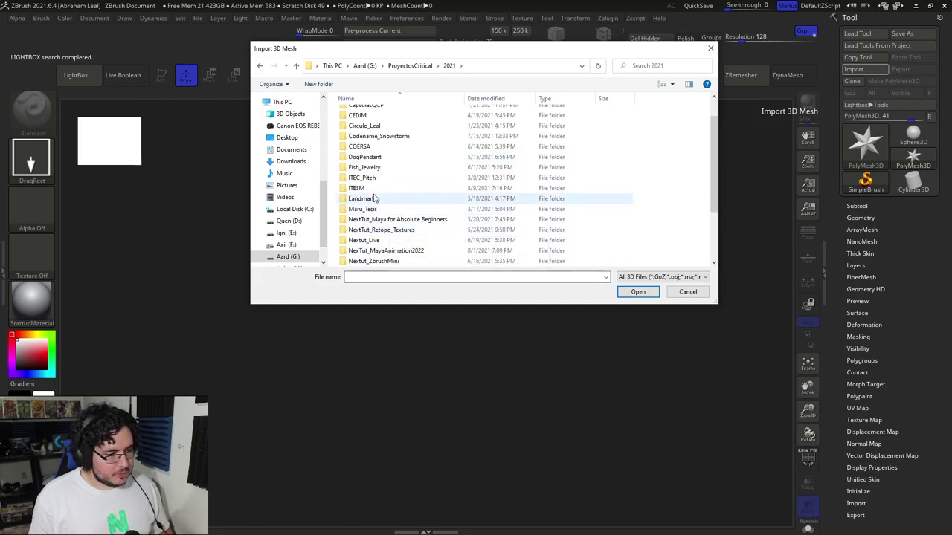
click(391, 241)
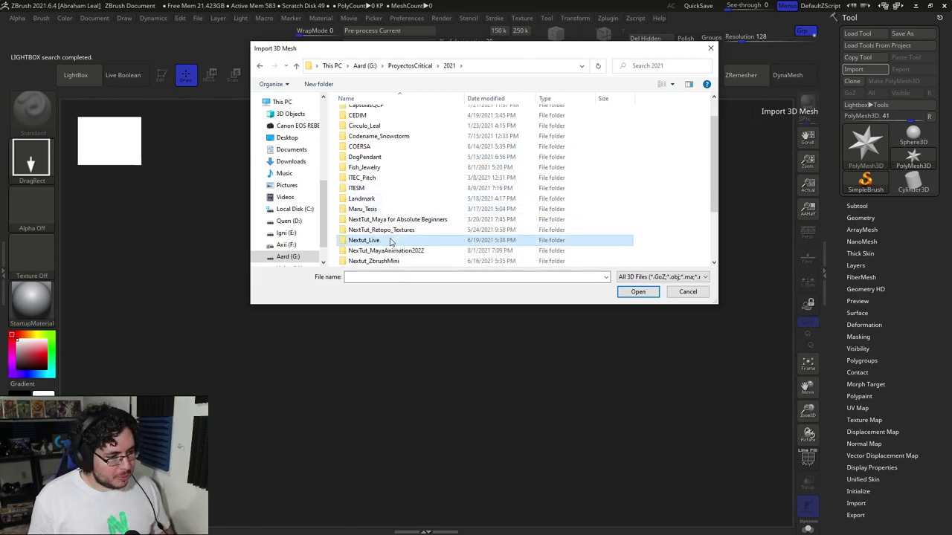
double_click(390, 242)
click(378, 172)
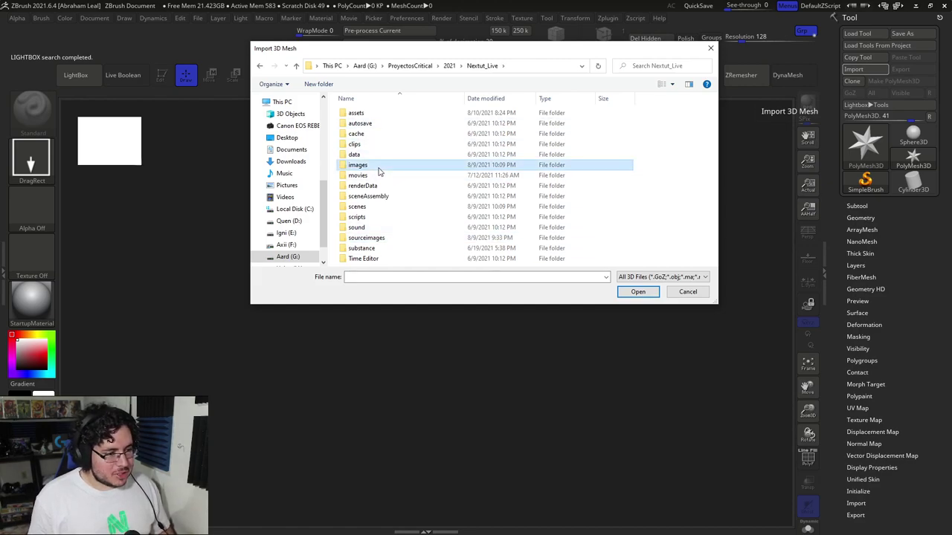
double_click(379, 171)
click(475, 66)
- Import AkuAkuBaseMesh from the assets\AkuAku folder with its materials imported as polygroups
click(378, 115)
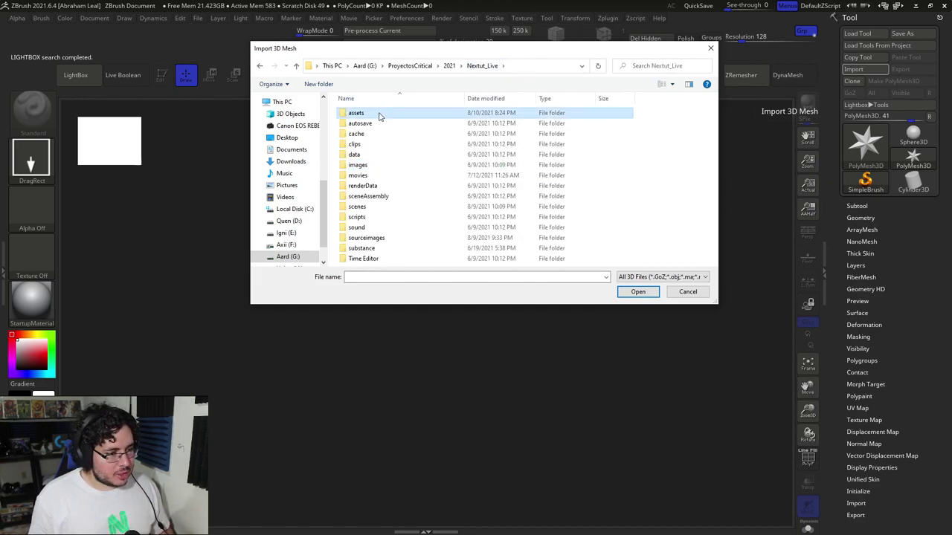
double_click(378, 115)
double_click(379, 114)
click(379, 114)
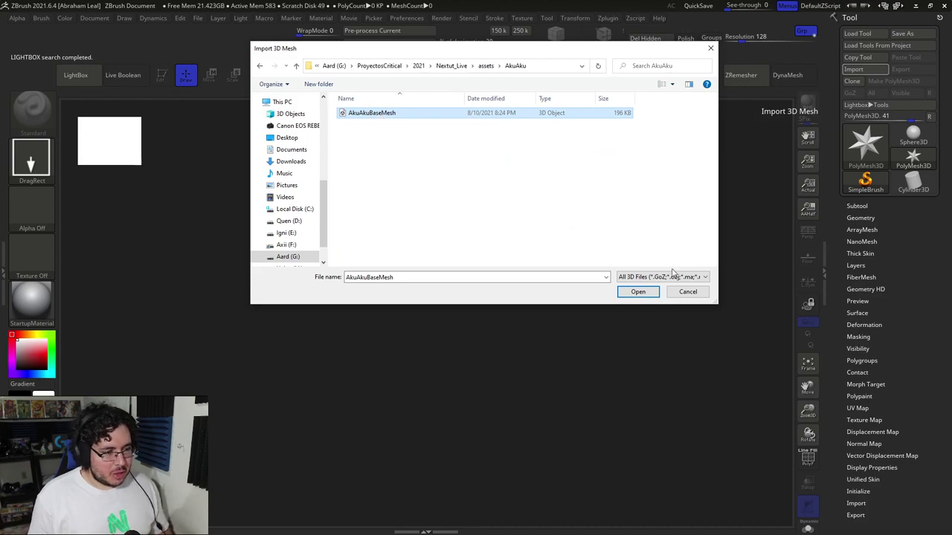
click(638, 292)
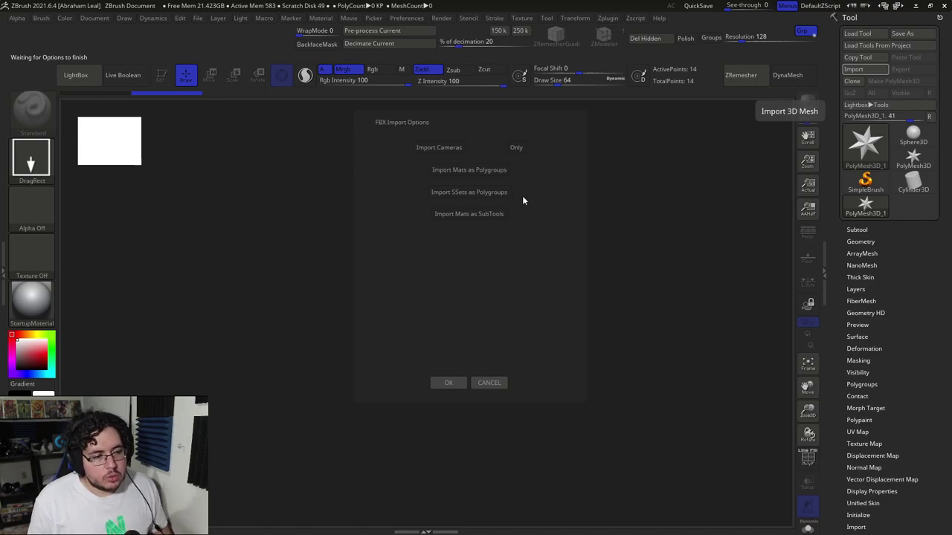
click(471, 171)
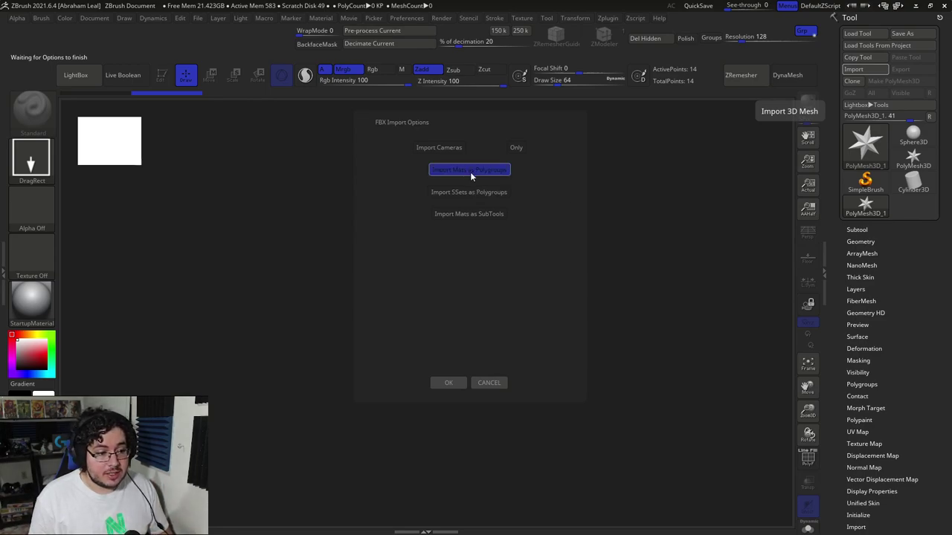
click(451, 381)
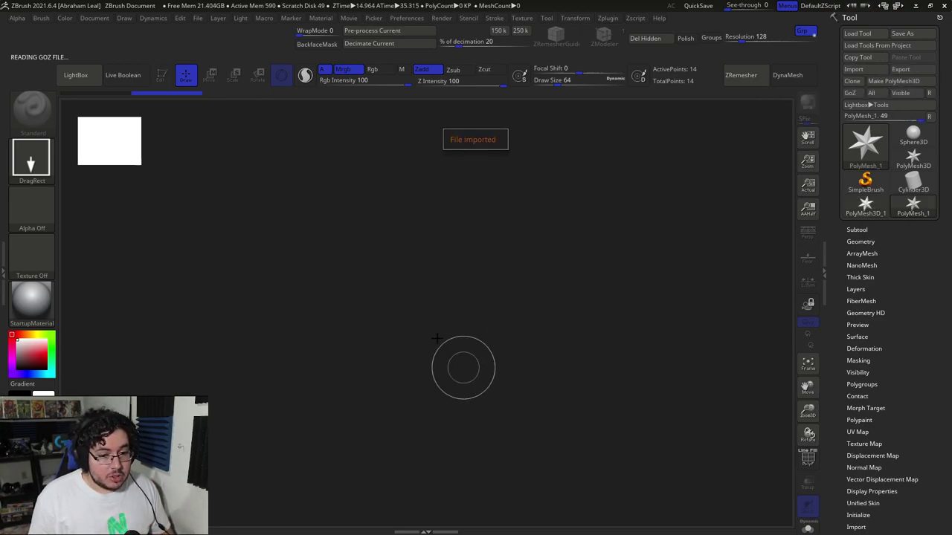
- Draw the imported mask on the canvas, enter Edit mode and show its polyframe
drag(446, 283, 432, 429)
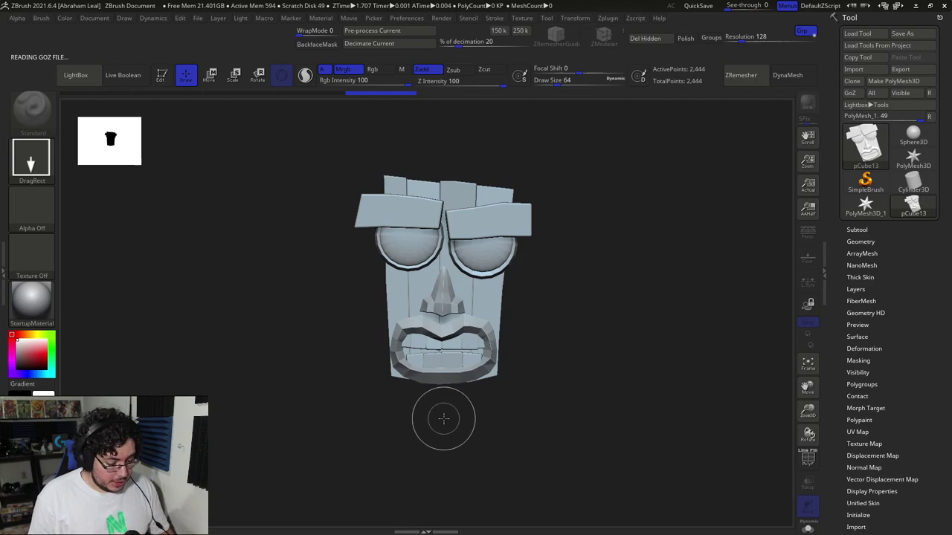
key(t)
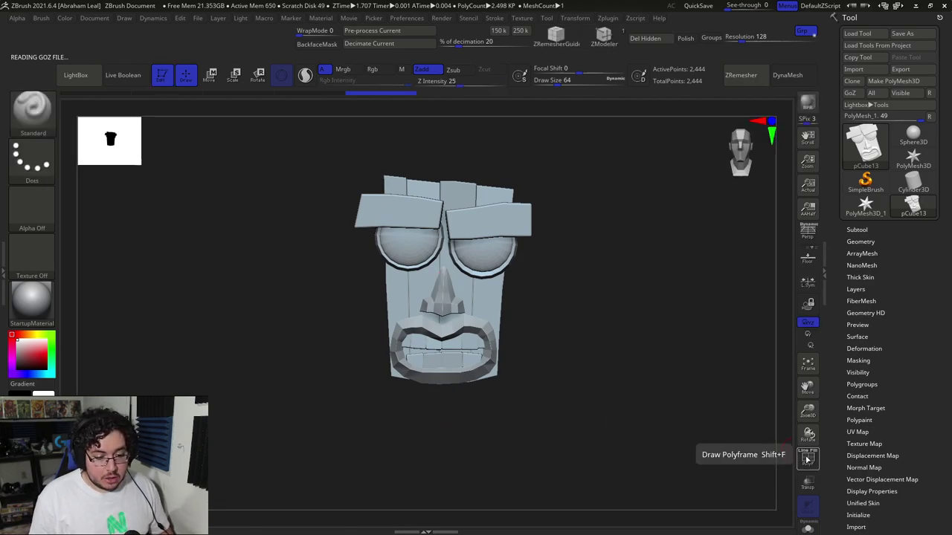
click(807, 458)
mouse_move(663, 394)
mouse_down()
mouse_move(569, 349)
mouse_move(638, 342)
mouse_up()
key(f)
mouse_move(629, 268)
mouse_down()
mouse_move(677, 272)
mouse_move(585, 268)
mouse_move(624, 274)
mouse_up()
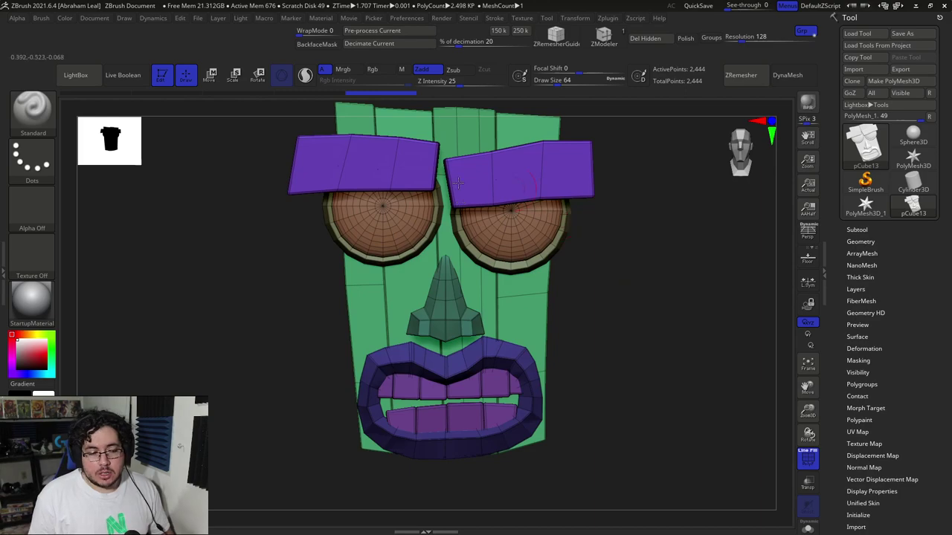
- Divide the mask's geometry three times to reach subdivision level 4
drag(582, 249, 646, 248)
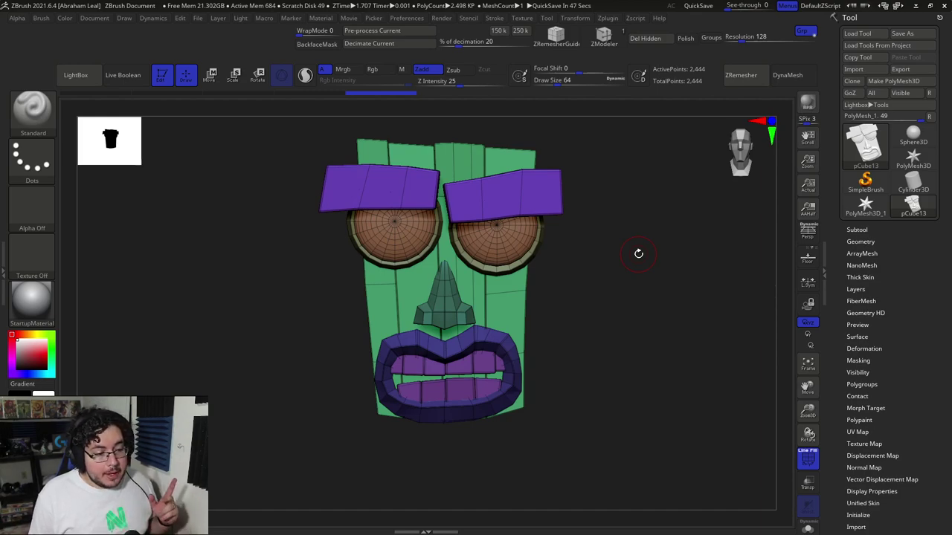
alt+drag(591, 276, 631, 304)
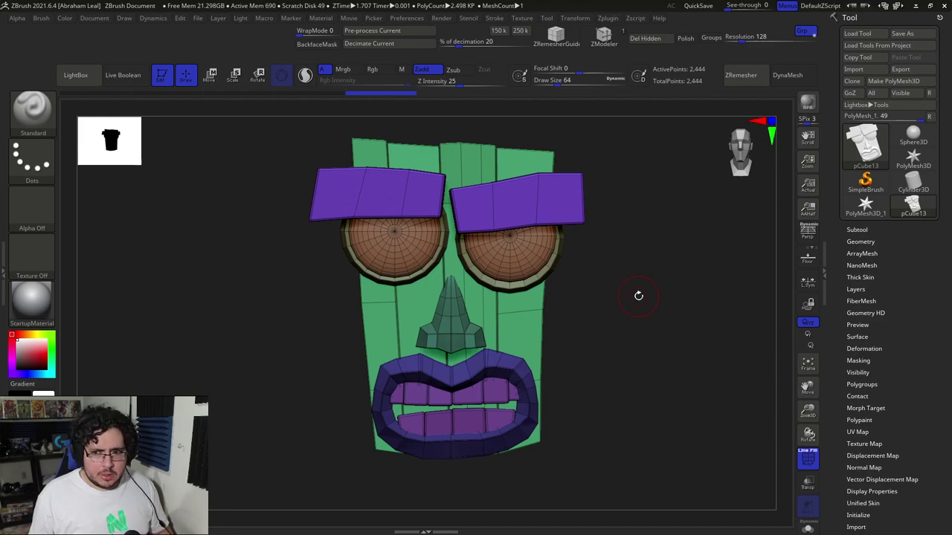
alt+drag(644, 283, 645, 295)
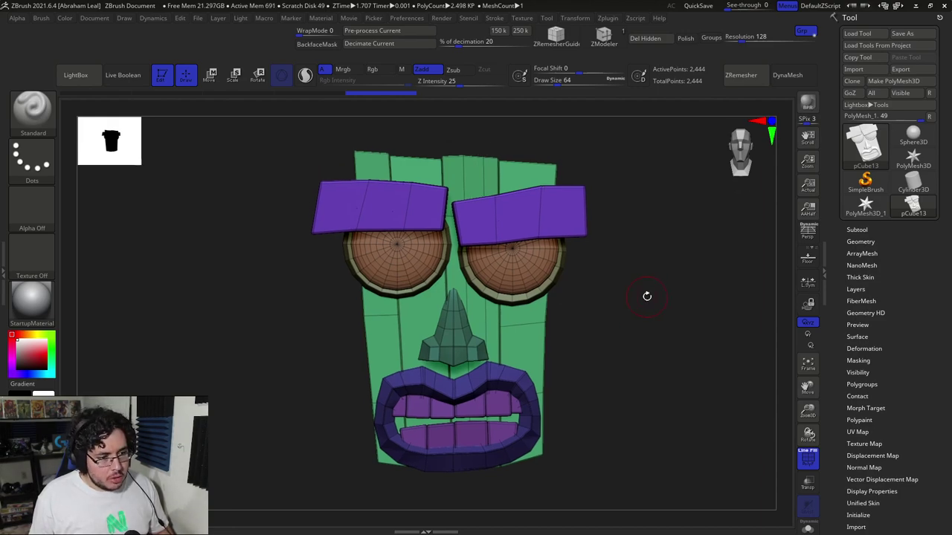
click(863, 242)
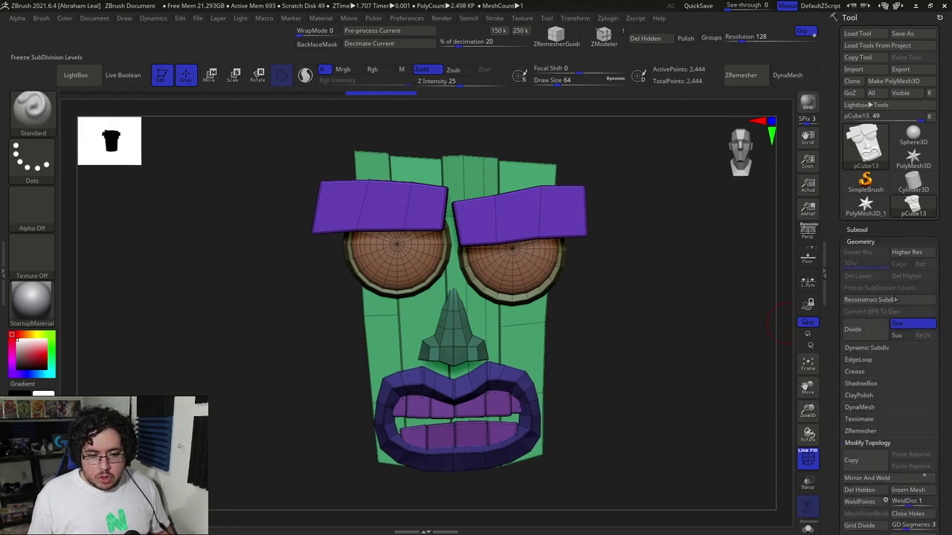
click(860, 332)
click(859, 332)
click(860, 332)
- Hide the polyframe and examine the smoothed planks, eyebrows, eyes and mouth up close
drag(741, 341, 716, 343)
ctrl+right_drag(671, 299, 731, 358)
click(806, 459)
alt+right_drag(722, 321, 685, 461)
mouse_move(729, 211)
alt+right_down()
mouse_move(715, 313)
mouse_move(690, 192)
mouse_move(616, 255)
alt+right_up()
right_drag(646, 173, 654, 170)
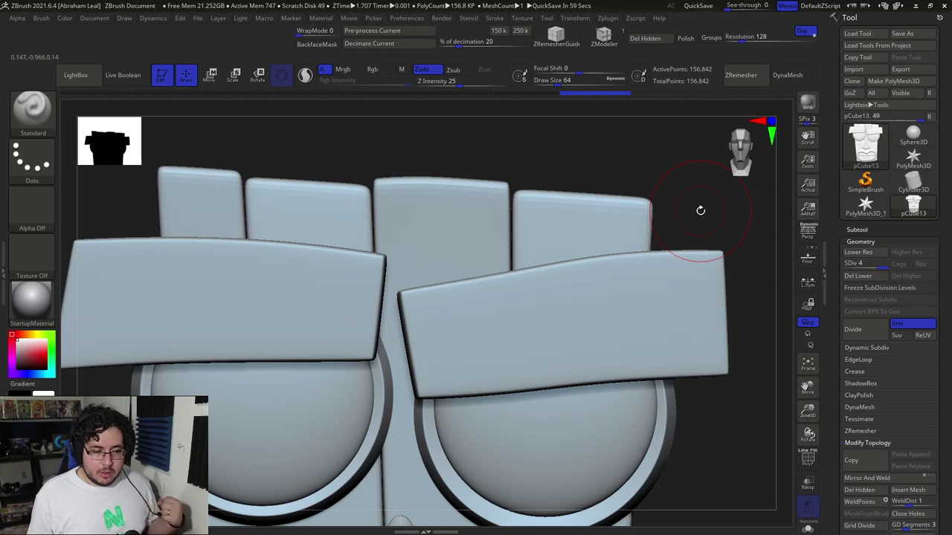
mouse_move(756, 435)
right_down()
mouse_move(750, 361)
mouse_move(712, 288)
right_up()
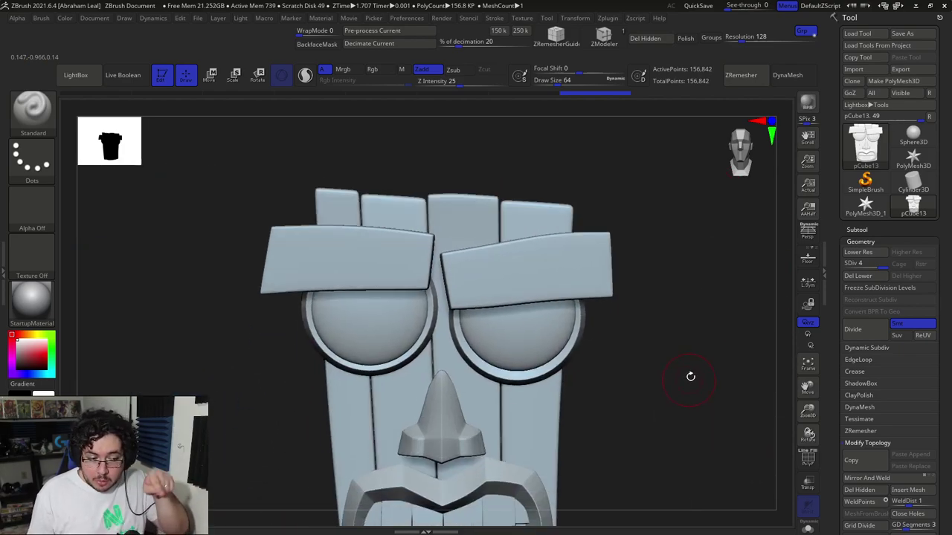
alt+right_drag(660, 361, 667, 270)
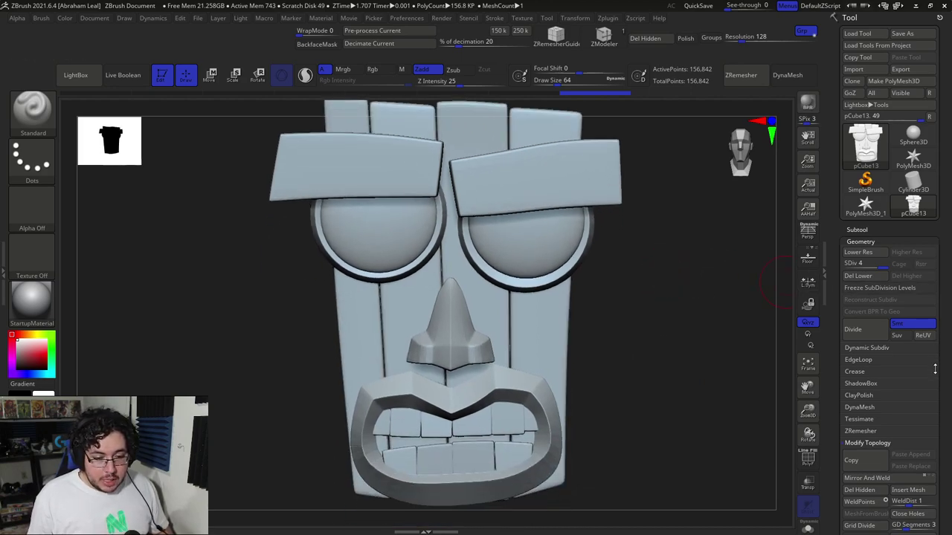
- Show the polyframe and assign a separate polygroup to each mask piece with Auto Groups
scroll(944, 360, down, 5)
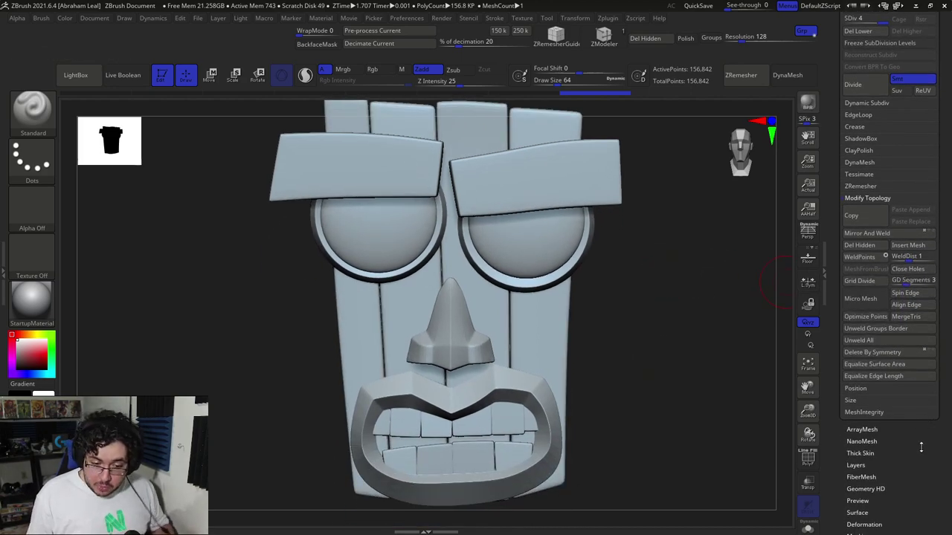
scroll(901, 364, down, 5)
click(867, 338)
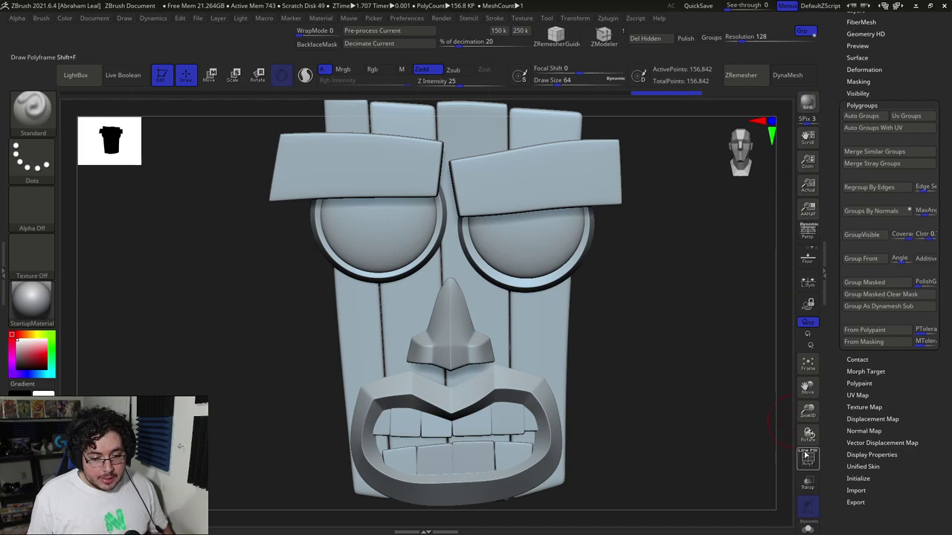
click(807, 459)
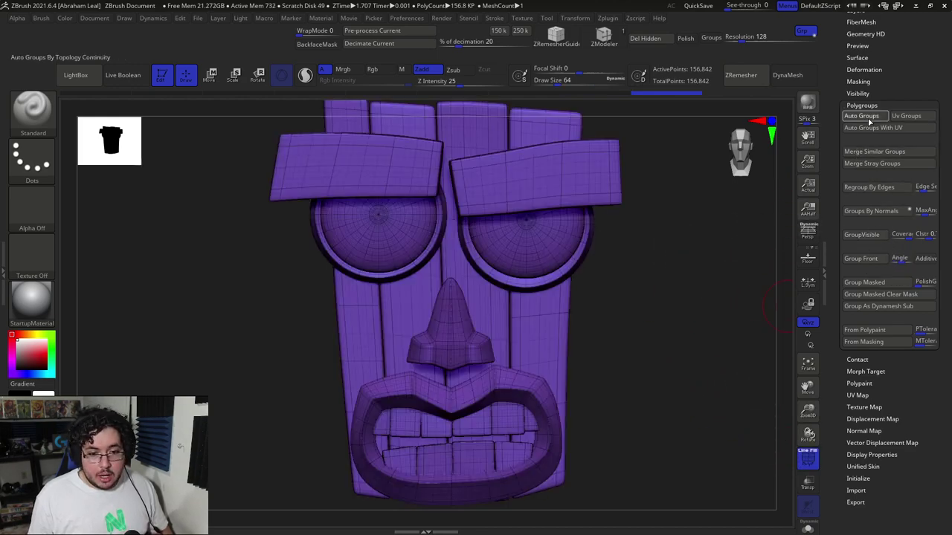
click(861, 116)
drag(662, 221, 703, 250)
mouse_move(658, 305)
mouse_down()
mouse_move(612, 313)
mouse_move(650, 296)
mouse_up()
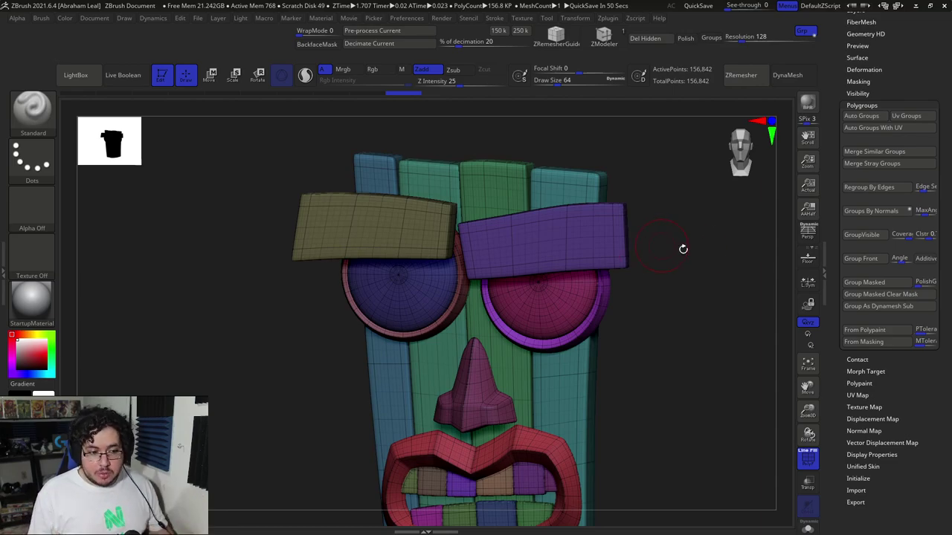
drag(683, 249, 706, 239)
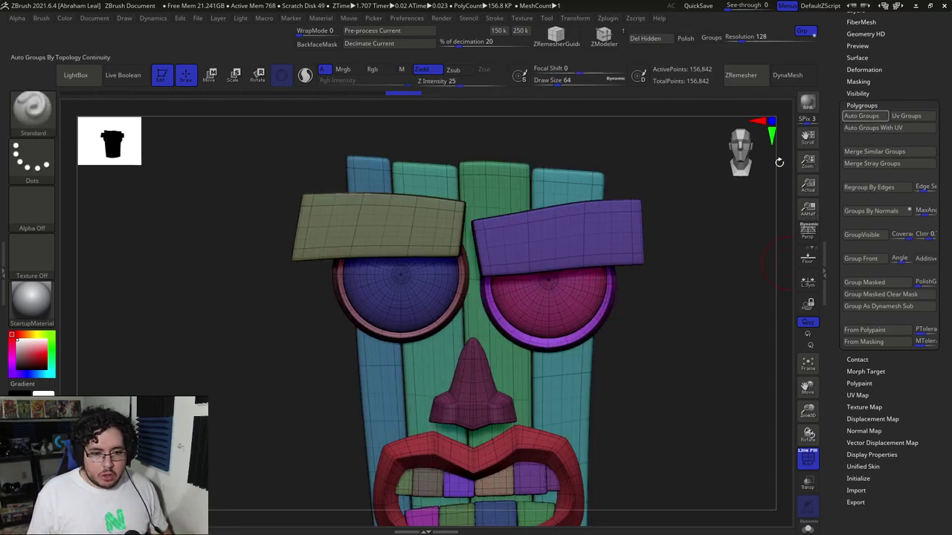
key(f)
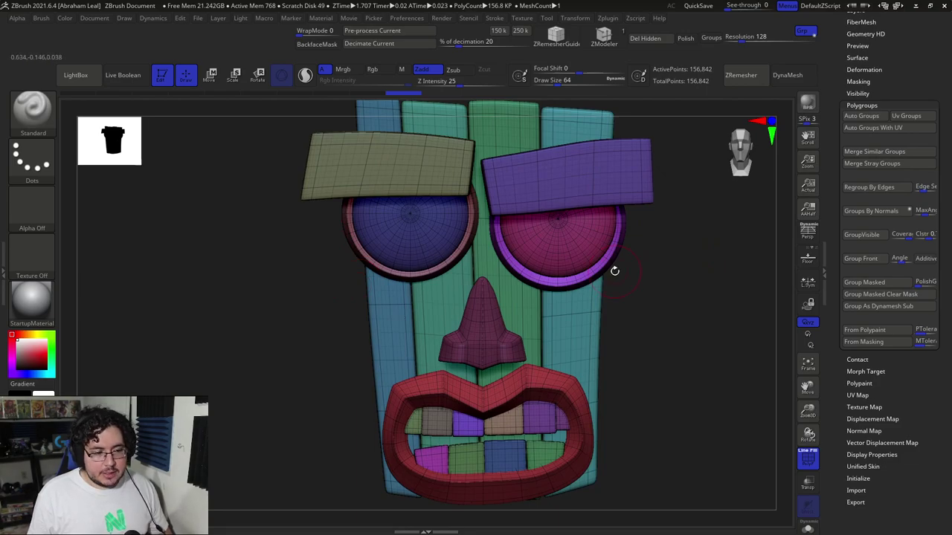
- Hide the polyframe and DynaMesh the mask with Groups enabled, declining to freeze the subdivision levels
click(808, 457)
scroll(917, 412, up, 1)
scroll(917, 413, up, 3)
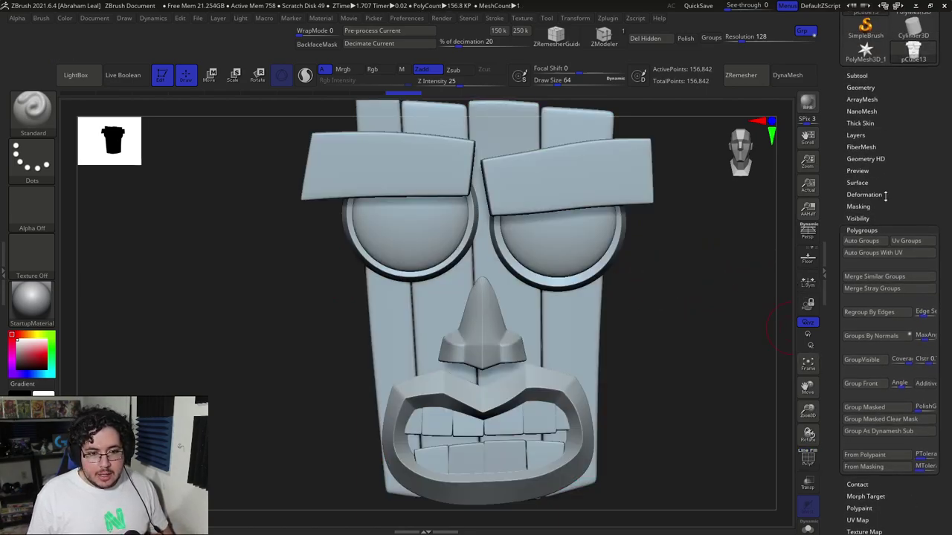
click(861, 87)
click(870, 221)
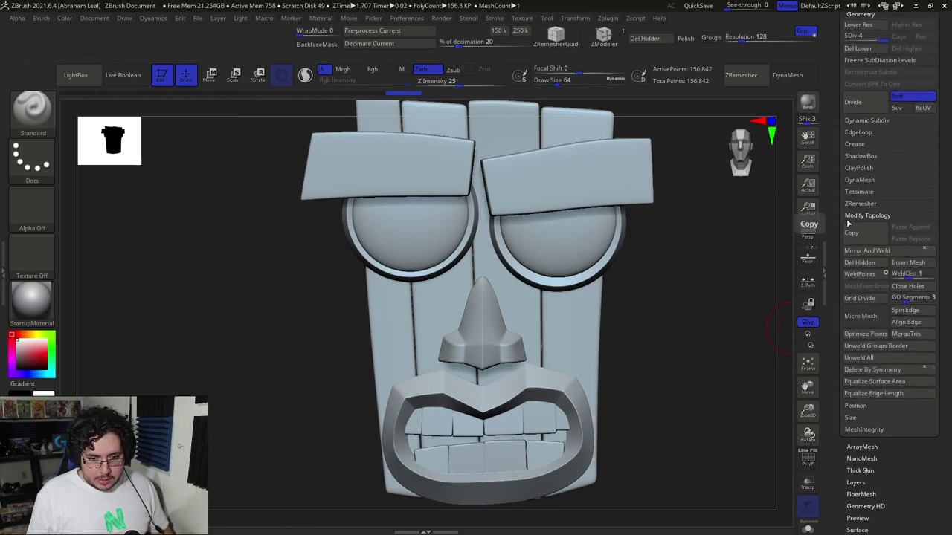
click(859, 180)
click(899, 192)
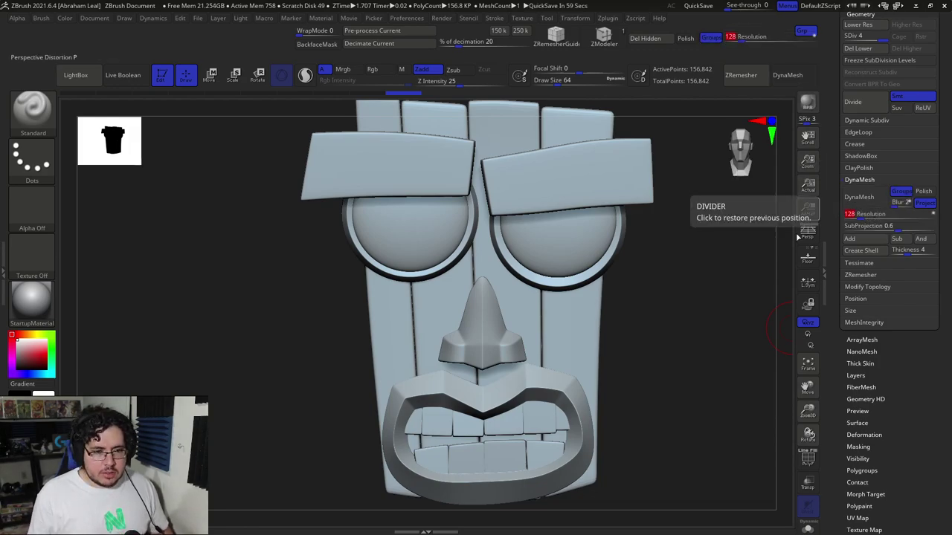
click(863, 199)
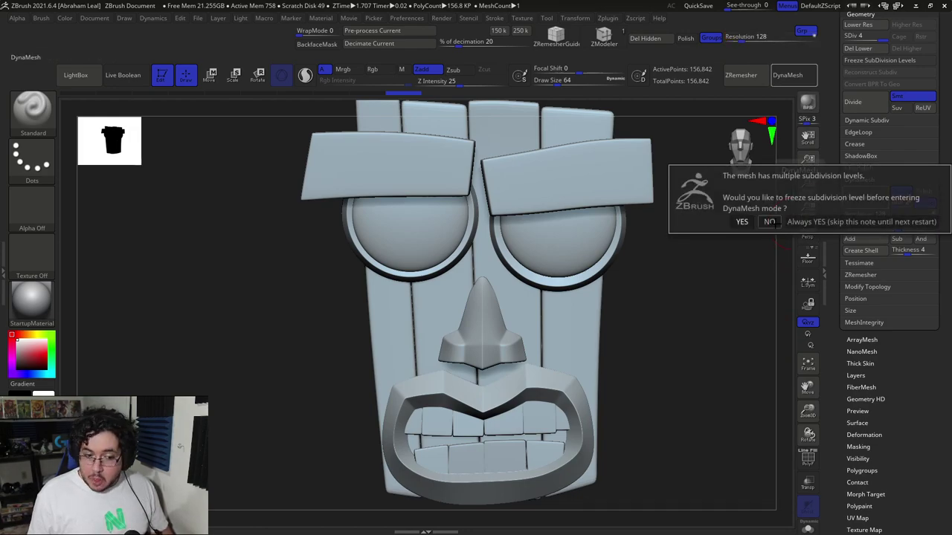
click(771, 222)
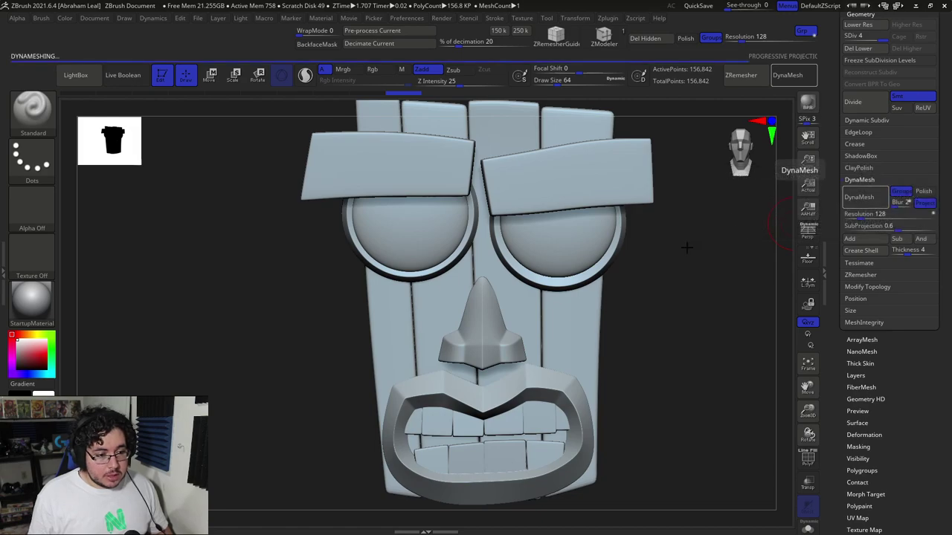
- Examine the DynaMesh topology around the eyebrows and eyes with the polyframe shown, then hide the polyframe
drag(697, 265, 706, 266)
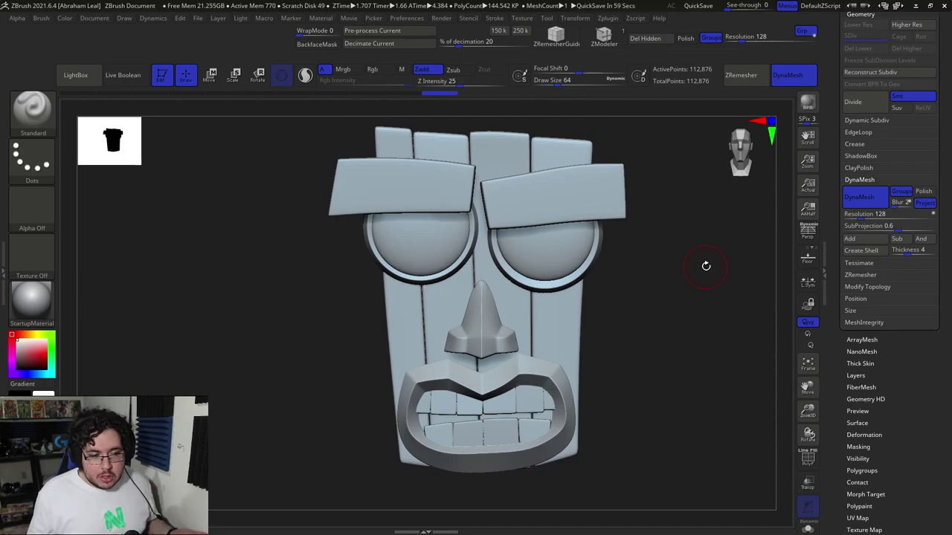
click(806, 462)
alt+drag(699, 356, 688, 482)
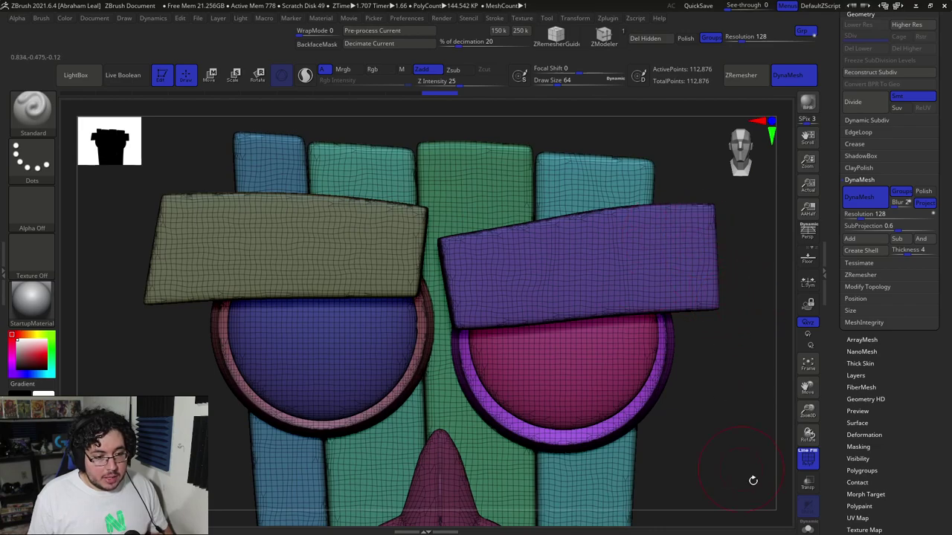
click(809, 459)
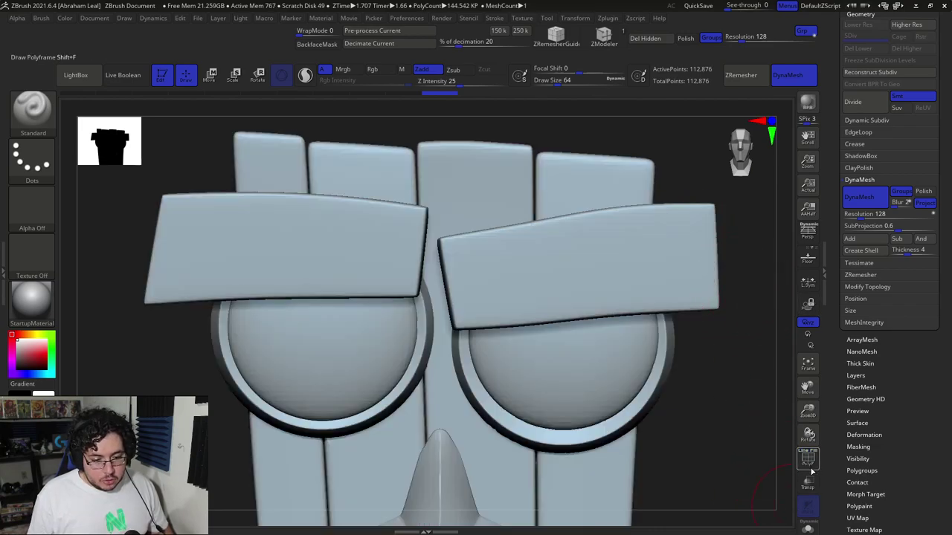
- Set the DynaMesh resolution to 256, make a small test stroke on the right eyebrow and re-DynaMesh the mask
click(809, 461)
click(809, 461)
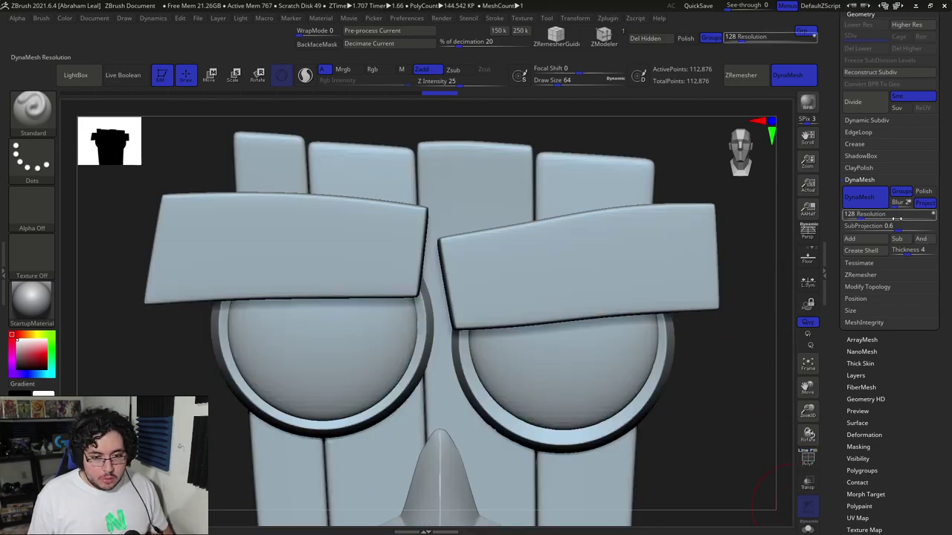
text(256)
key(Return)
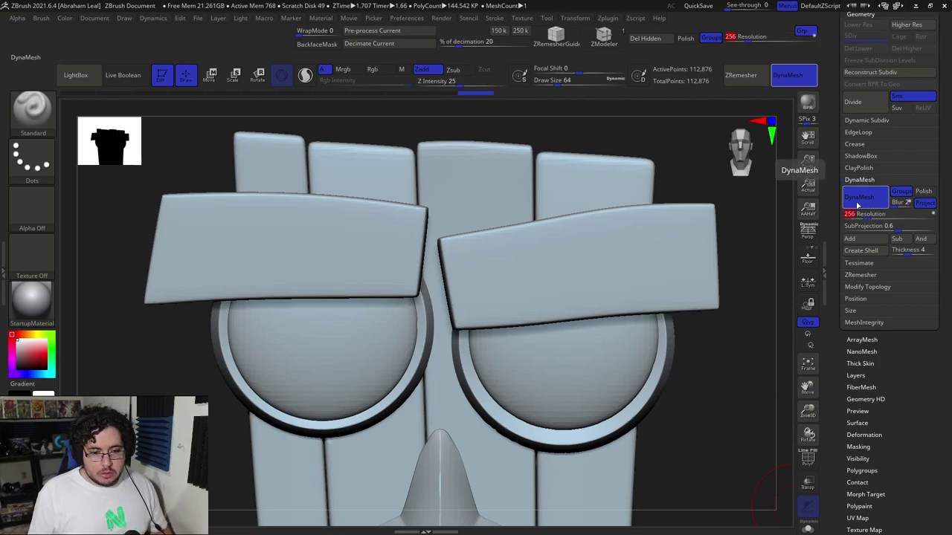
key(space)
drag(690, 237, 692, 229)
ctrl+drag(751, 237, 767, 255)
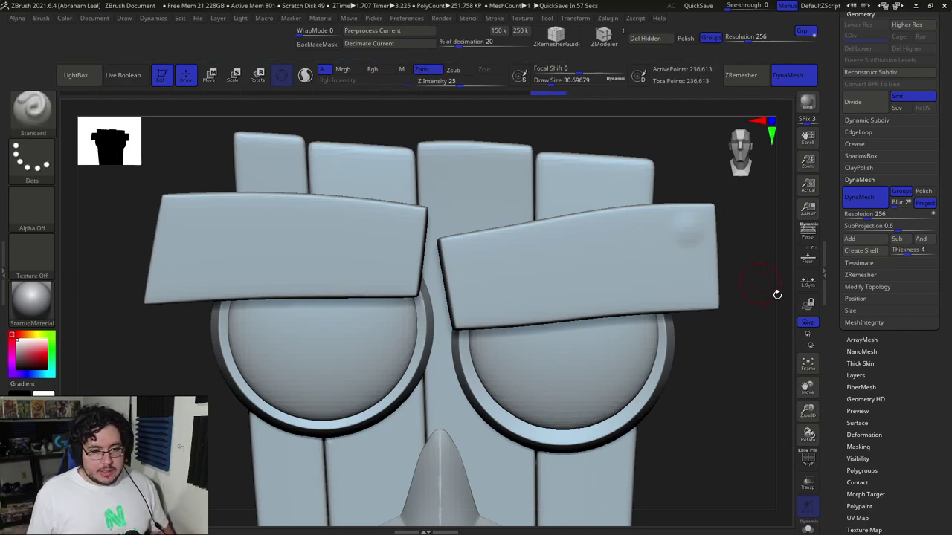
- Isolate the left eyebrow plank by hiding all the other polygroups
click(807, 458)
click(807, 458)
alt+drag(729, 383, 696, 417)
drag(321, 399, 415, 395)
ctrl+shift+click(434, 255)
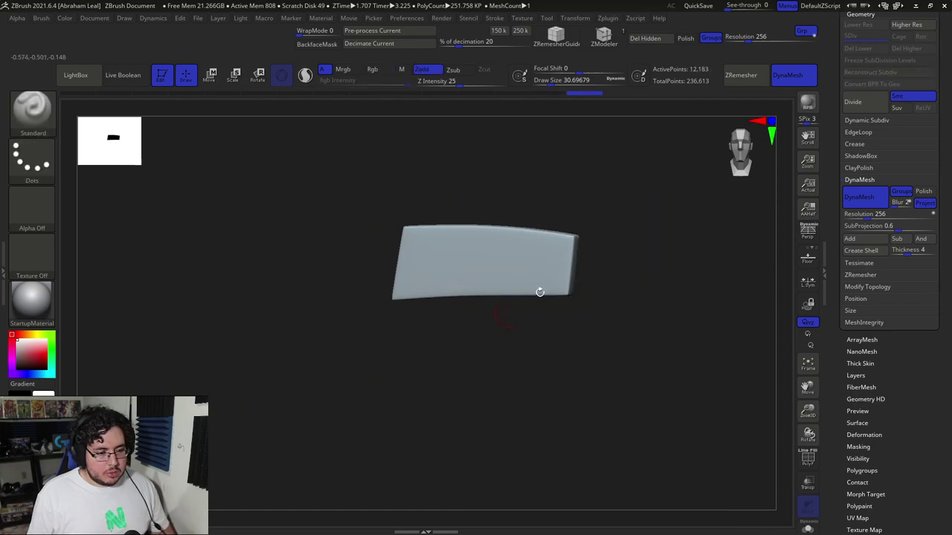
alt+drag(651, 232, 589, 278)
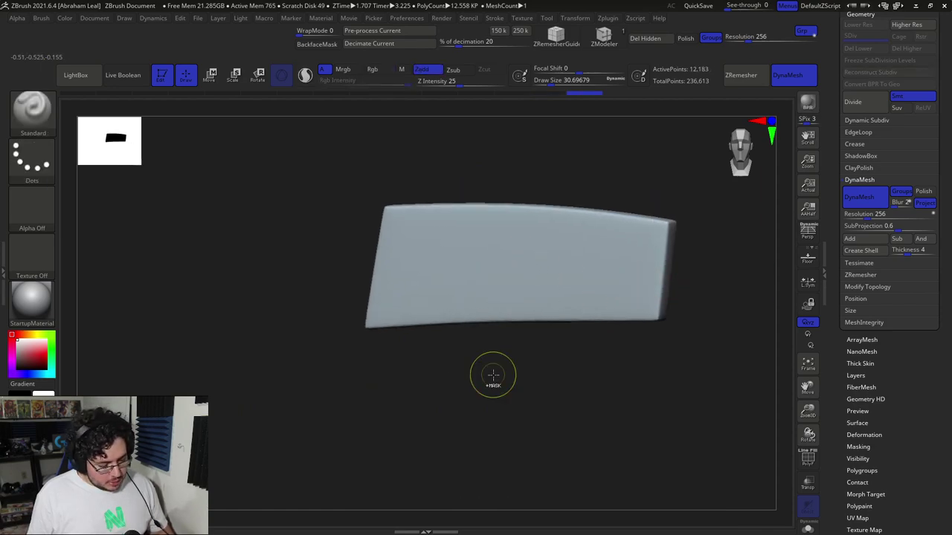
ctrl+shift+click(250, 238)
ctrl+shift+click(452, 233)
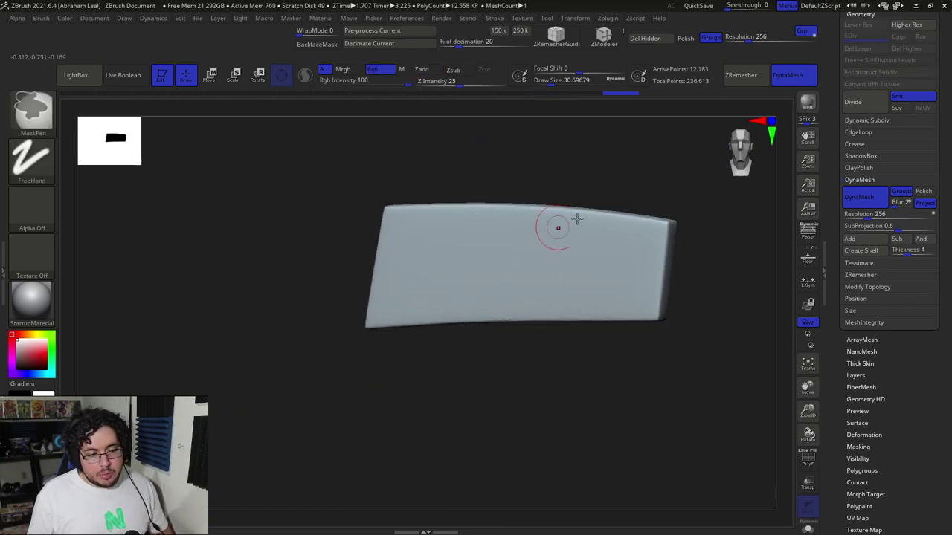
drag(698, 180, 665, 186)
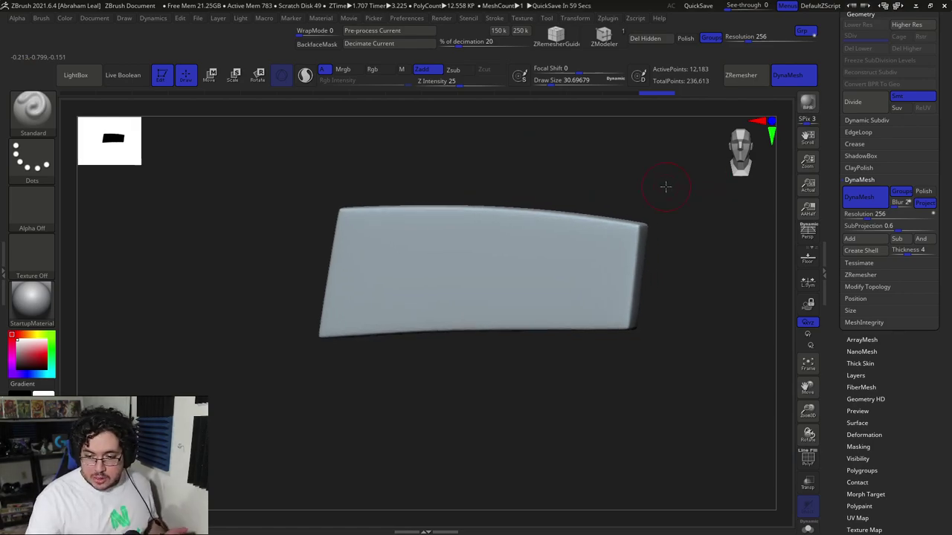
- Switch to Maya and examine the eyebrow planks of the mask reference image up close
key(alt+Tab)
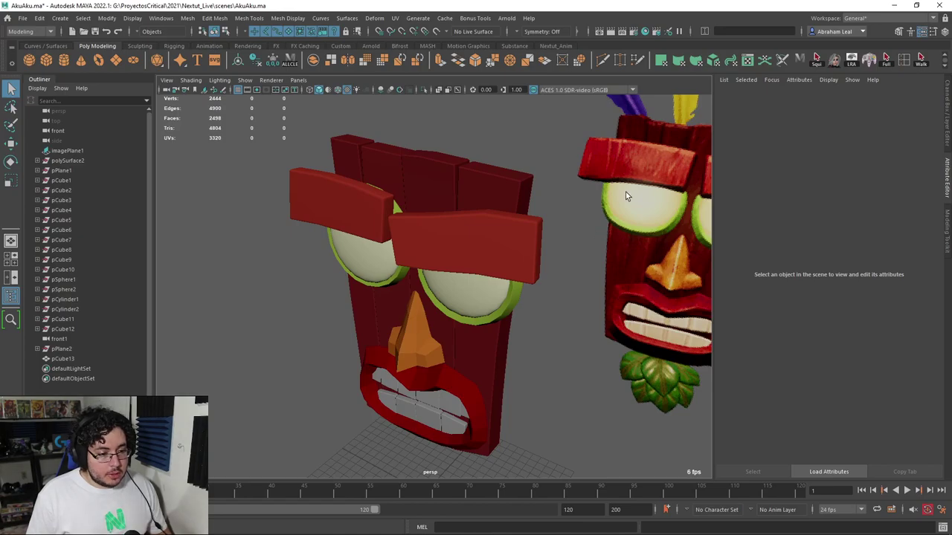
alt+middle_drag(626, 192, 491, 204)
alt+right_drag(491, 204, 540, 214)
alt+middle_drag(540, 213, 401, 250)
alt+drag(401, 251, 460, 258)
alt+right_drag(461, 258, 503, 267)
alt+middle_drag(453, 266, 468, 195)
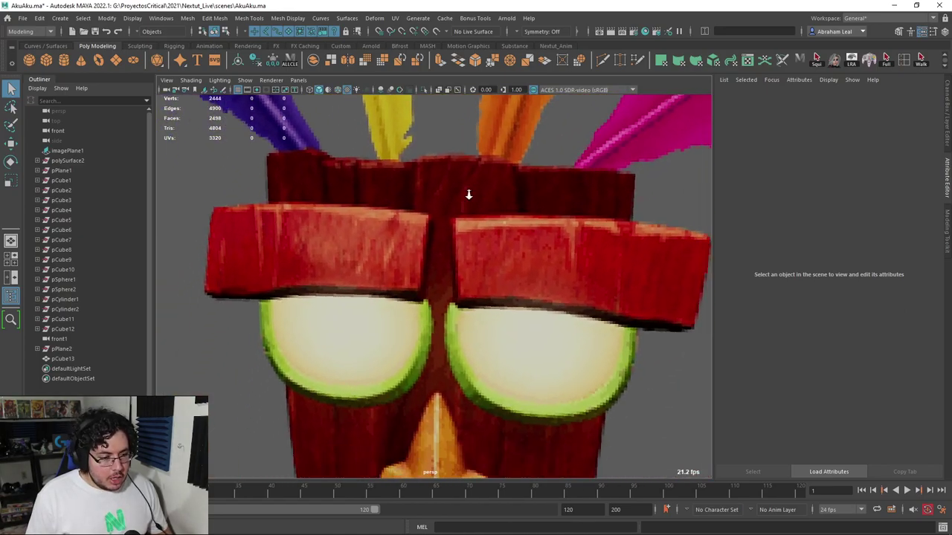
alt+right_drag(467, 196, 446, 201)
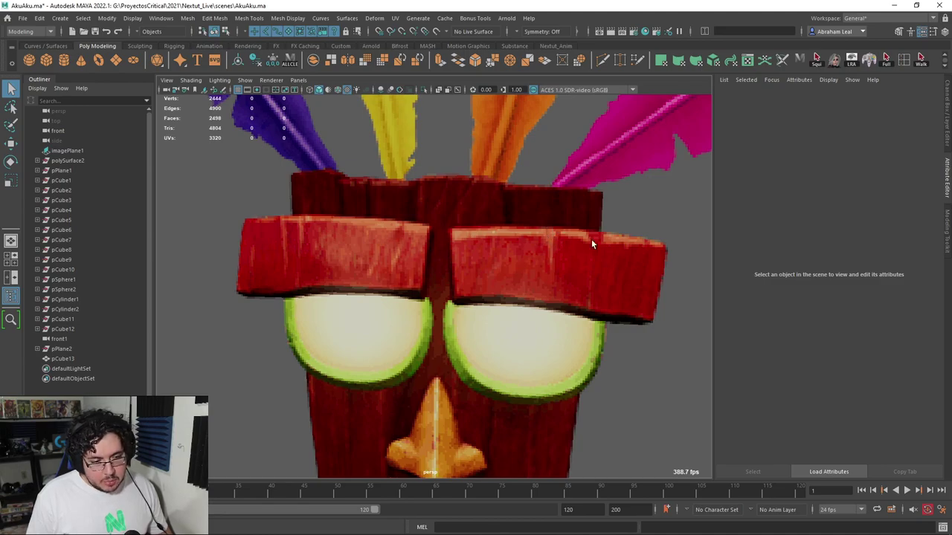
- Return to ZBrush and sculpt a small vertical notch across the eyebrow's upper edge with the ClayBuildup brush
key(alt+Tab)
mouse_move(183, 155)
mouse_down()
mouse_move(270, 205)
mouse_move(364, 194)
mouse_move(410, 210)
mouse_move(387, 216)
mouse_up()
key(b)
key(c)
key(b)
key(space)
key(space)
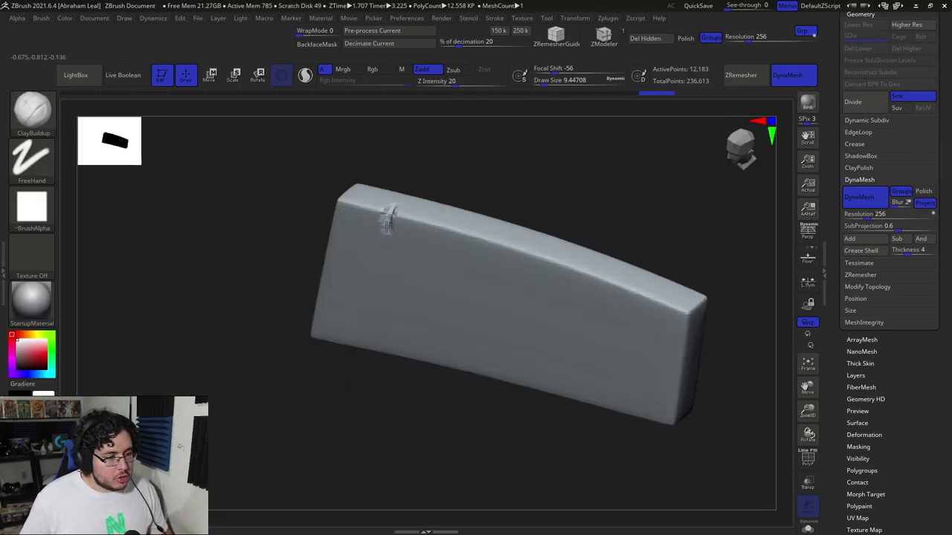
mouse_move(385, 239)
mouse_down()
mouse_move(399, 225)
mouse_move(386, 220)
mouse_up()
key(space)
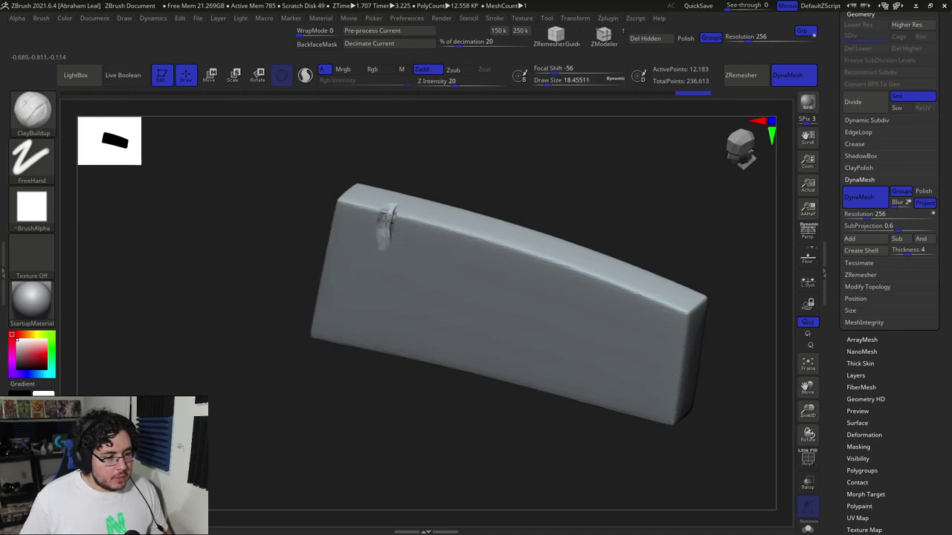
- Smooth the notch on the eyebrow's upper edge and rework it with another ClayBuildup stroke
right_drag(397, 205, 389, 216)
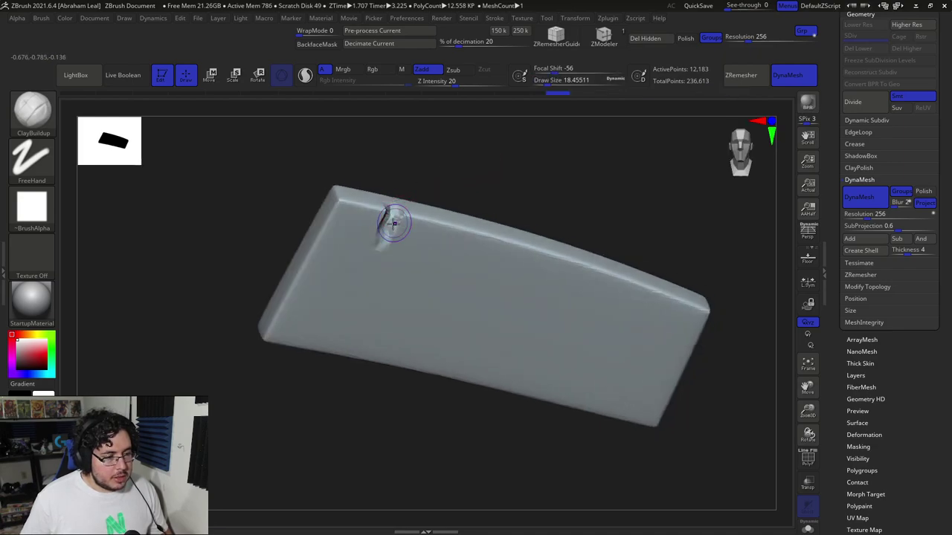
key(shift)
shift+drag(389, 219, 388, 229)
drag(457, 174, 433, 193)
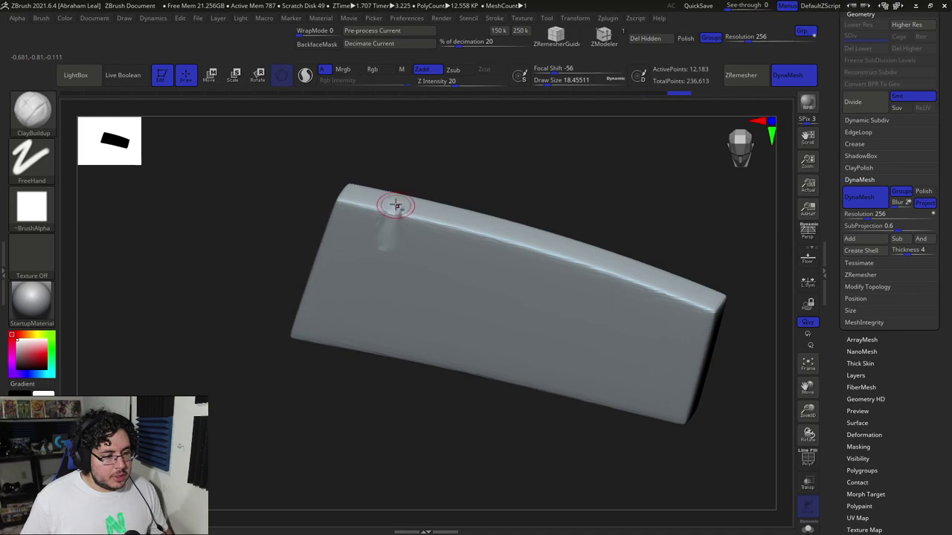
drag(391, 227, 396, 176)
- Flatten and sharpen the sides of the eyebrow notch with the TrimDynamic brush
key(b)
key(t)
key(d)
key(space)
drag(395, 224, 388, 223)
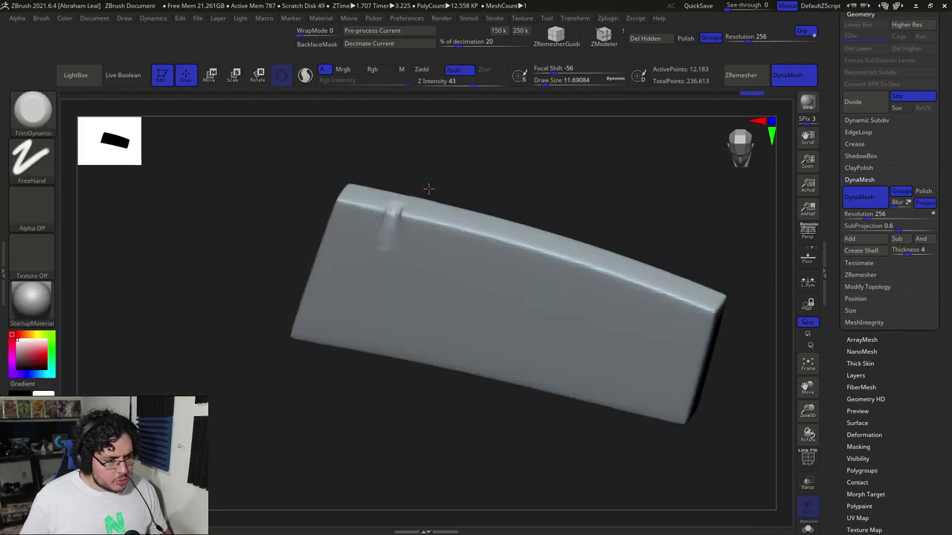
drag(427, 187, 452, 190)
drag(409, 218, 397, 213)
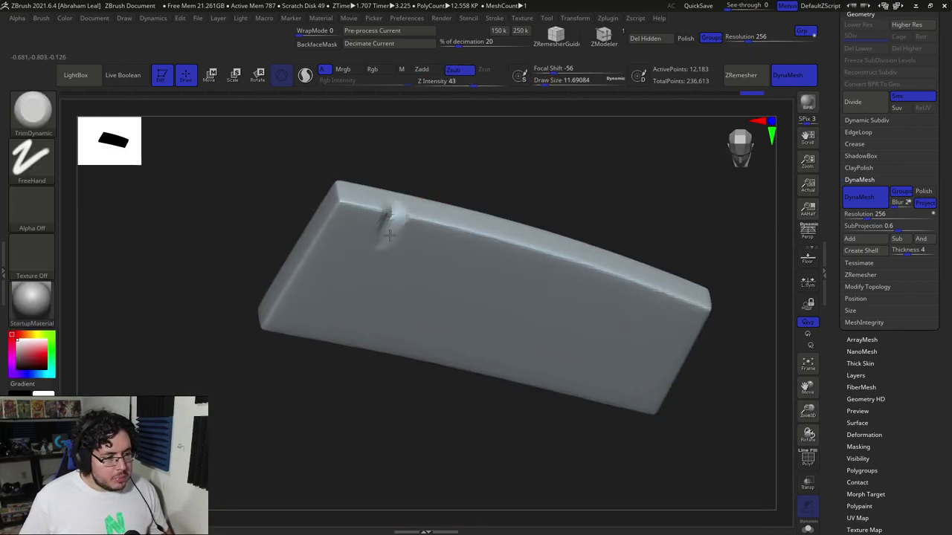
drag(440, 171, 386, 215)
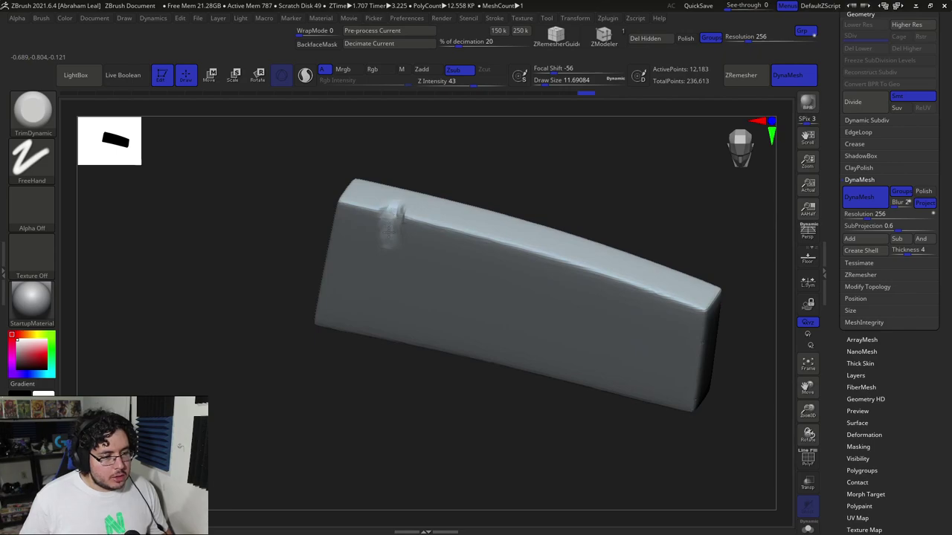
- Unhide the whole mask and re-DynaMesh it at a resolution of 1104
mouse_move(417, 212)
right_down()
mouse_move(495, 144)
mouse_move(493, 165)
right_up()
ctrl+shift+click(711, 241)
drag(879, 214, 898, 213)
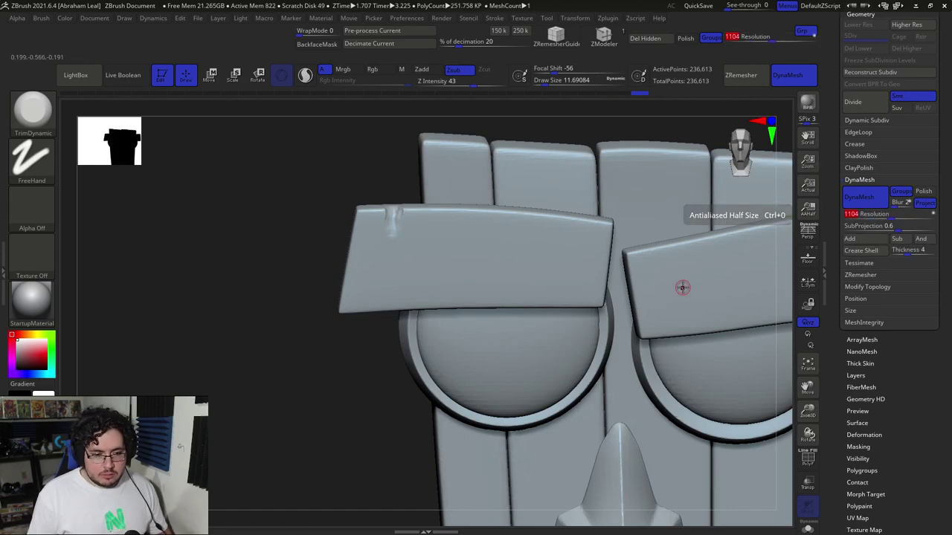
ctrl+drag(239, 327, 298, 170)
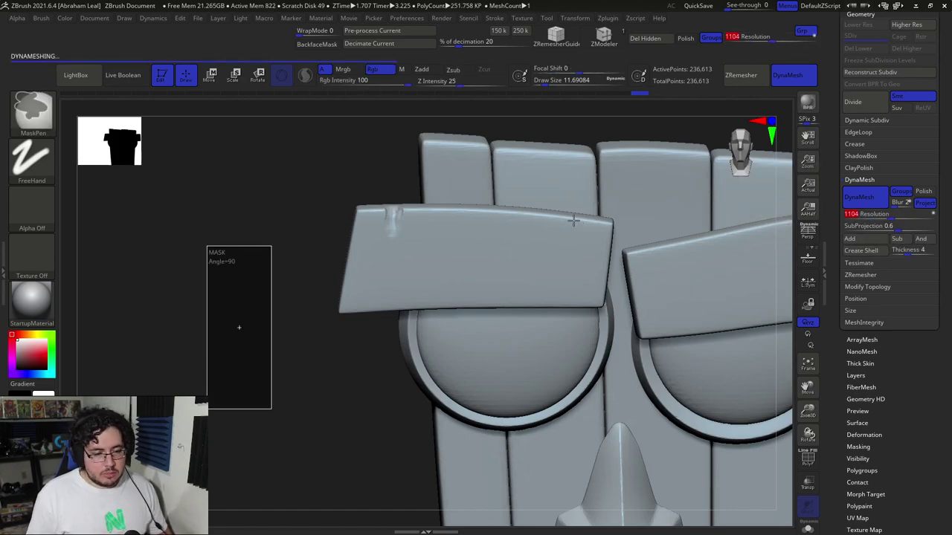
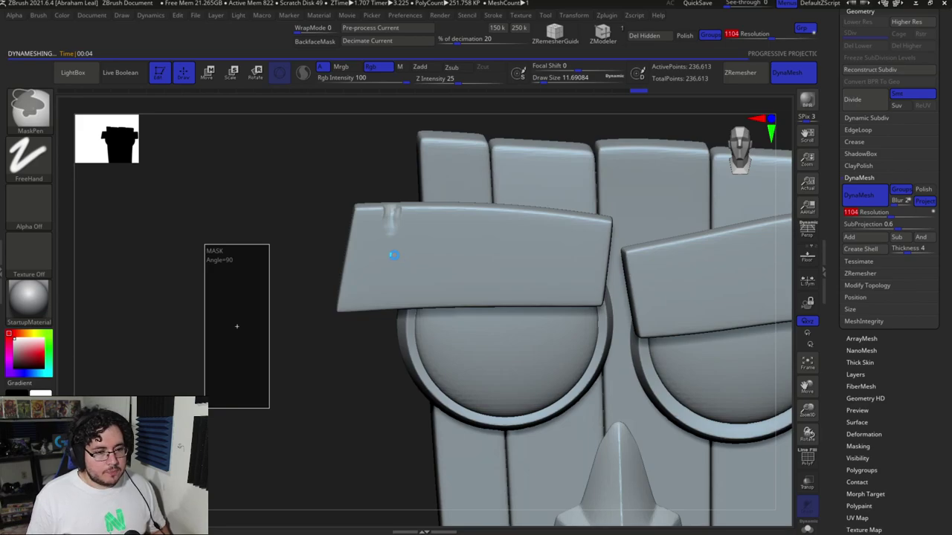
- Switch to Chrome, search for "zbrush orb brushes" and open the Orb-brushes Pack page on Gumroad
key(alt+Tab)
key(alt+Tab)
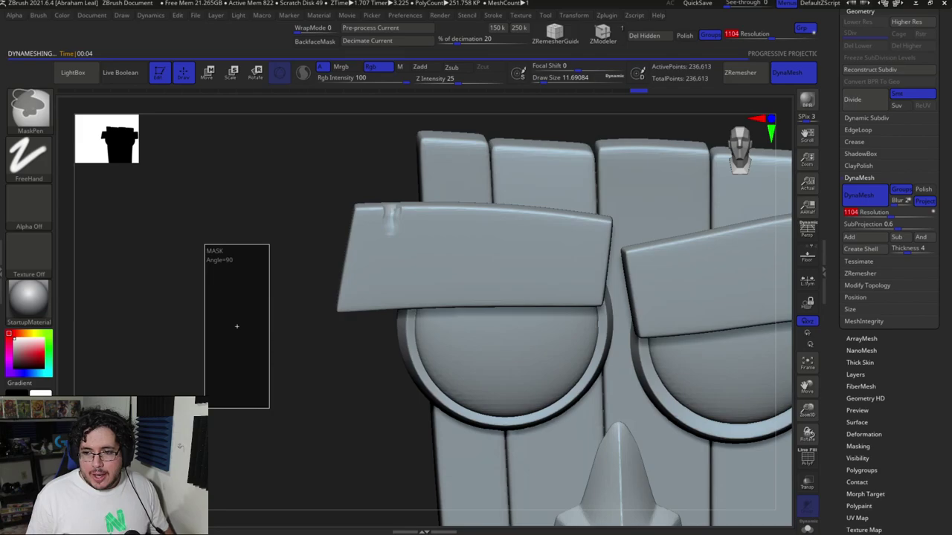
key(alt+Tab)
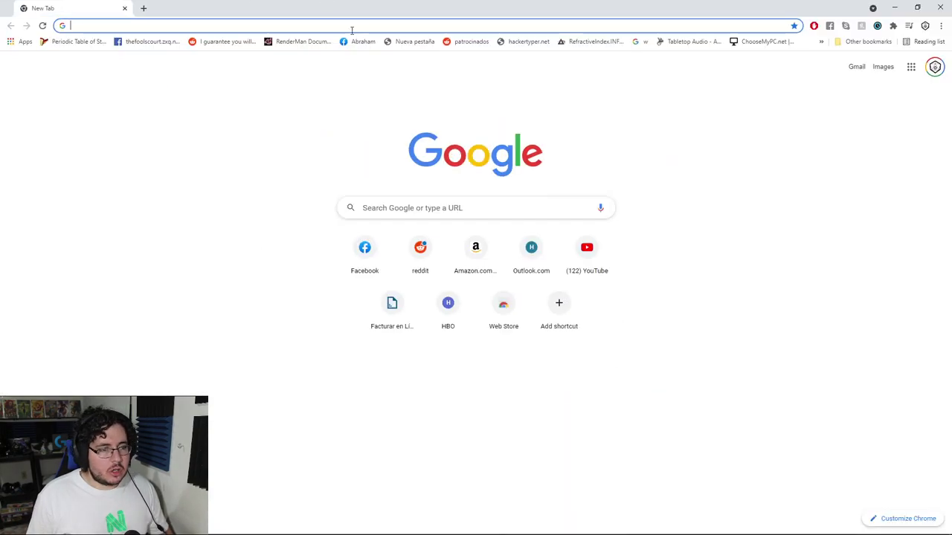
click(371, 31)
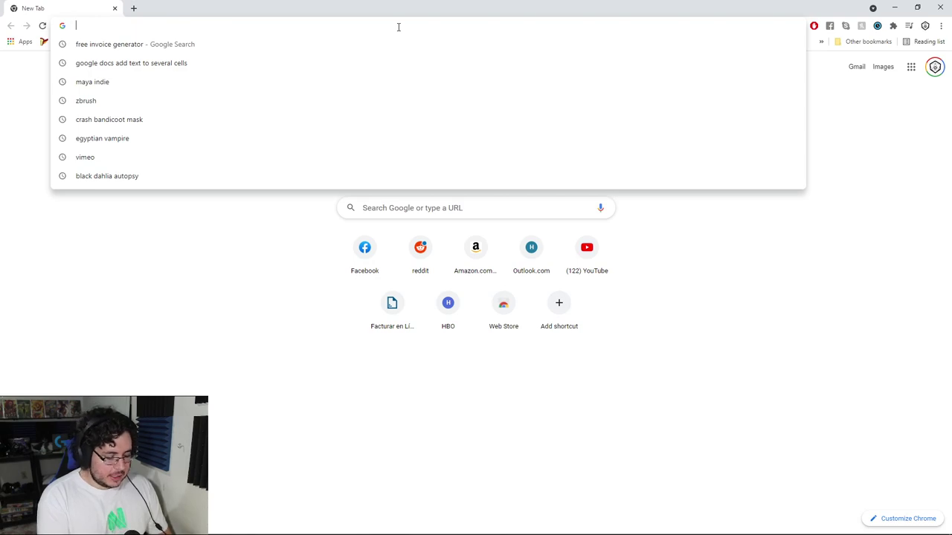
text(zbr)
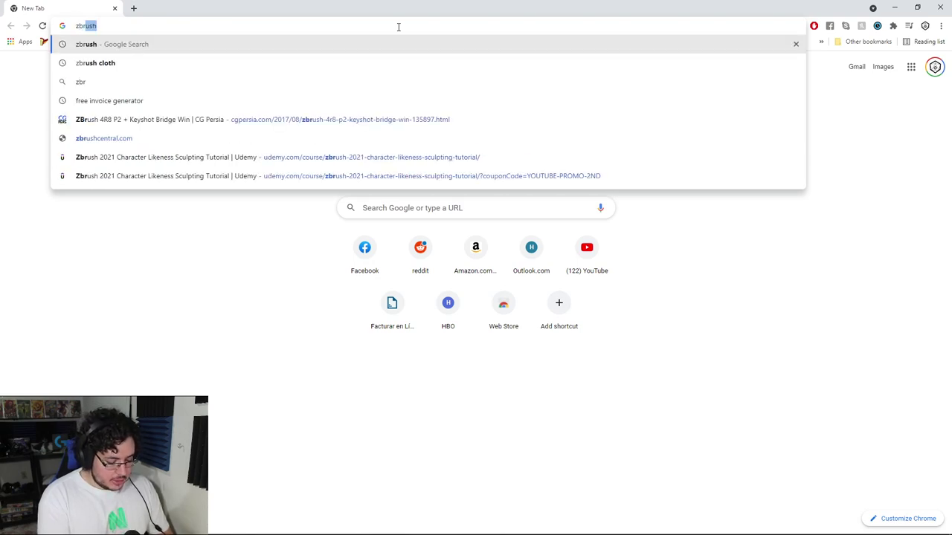
text(ush orb brushes)
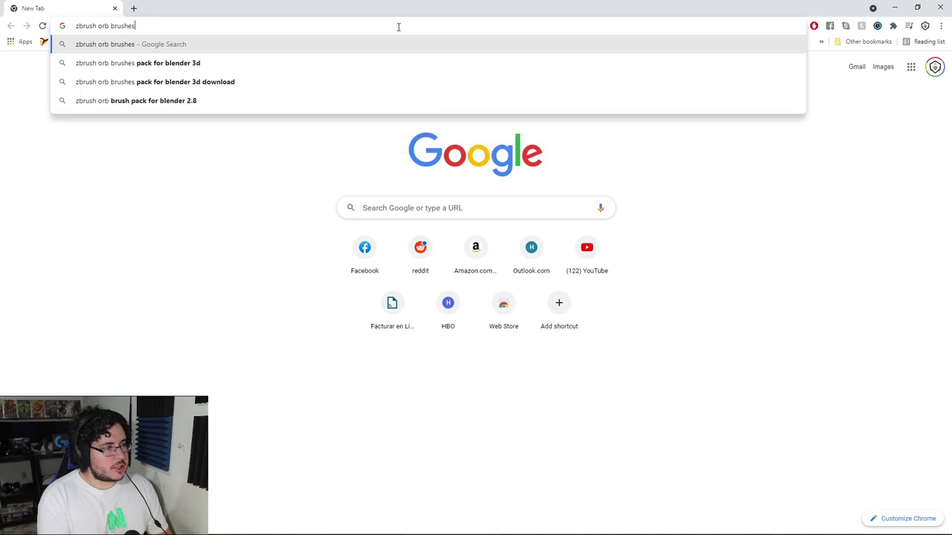
key(Return)
click(229, 146)
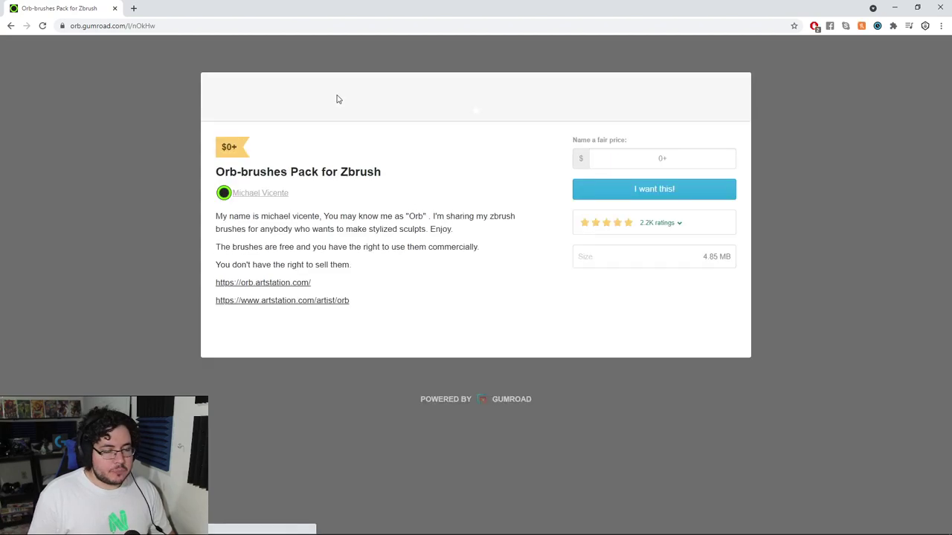
- Examine the Orb-brushes Pack preview, description and price, and minimize the browser to return to ZBrush
scroll(394, 167, down, 3)
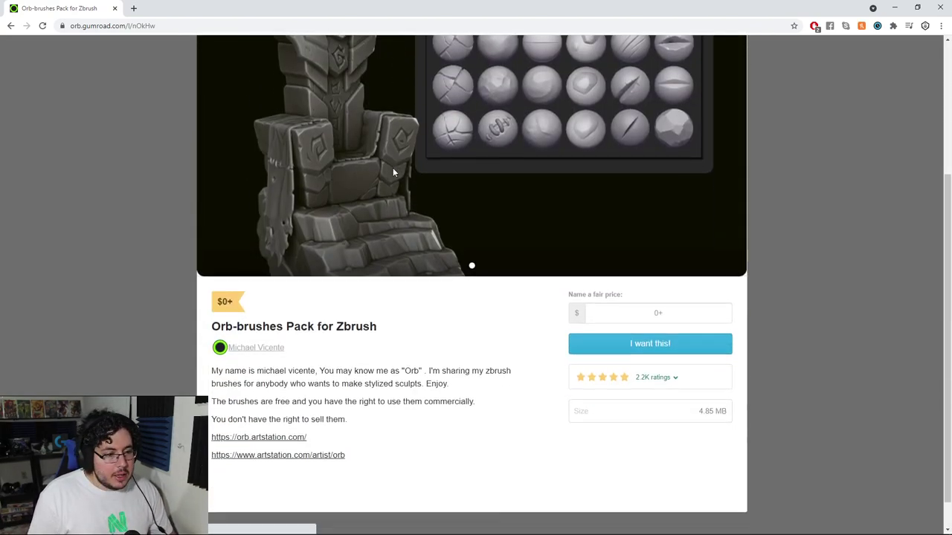
scroll(511, 149, up, 3)
scroll(303, 336, down, 3)
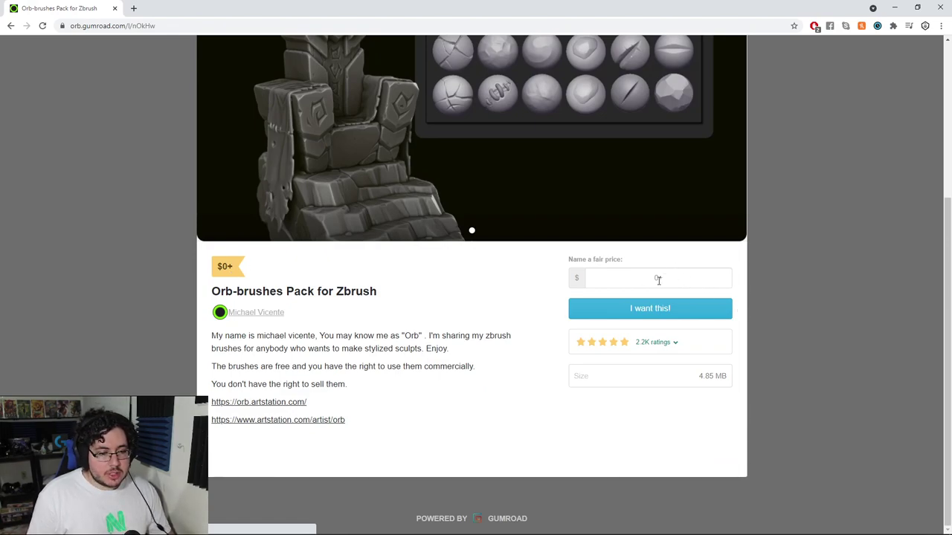
scroll(678, 304, up, 1)
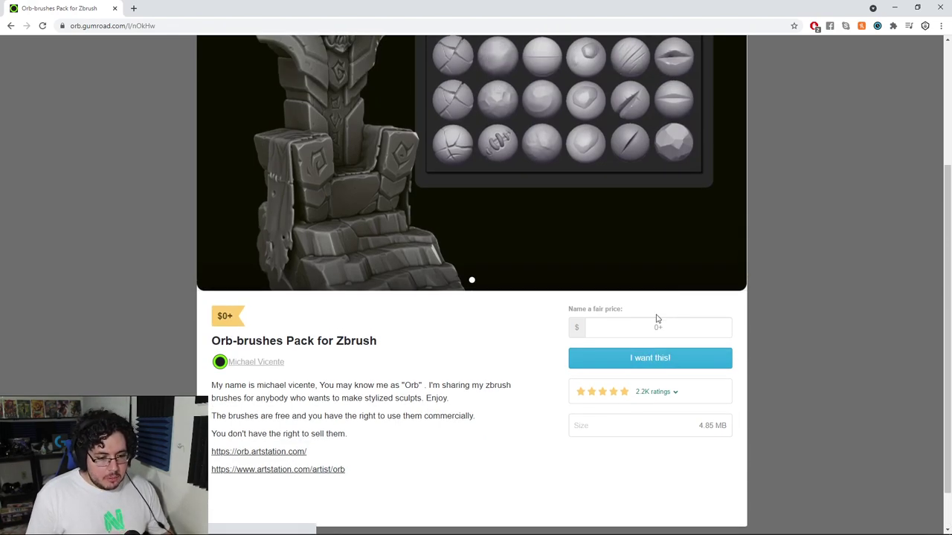
scroll(661, 316, up, 2)
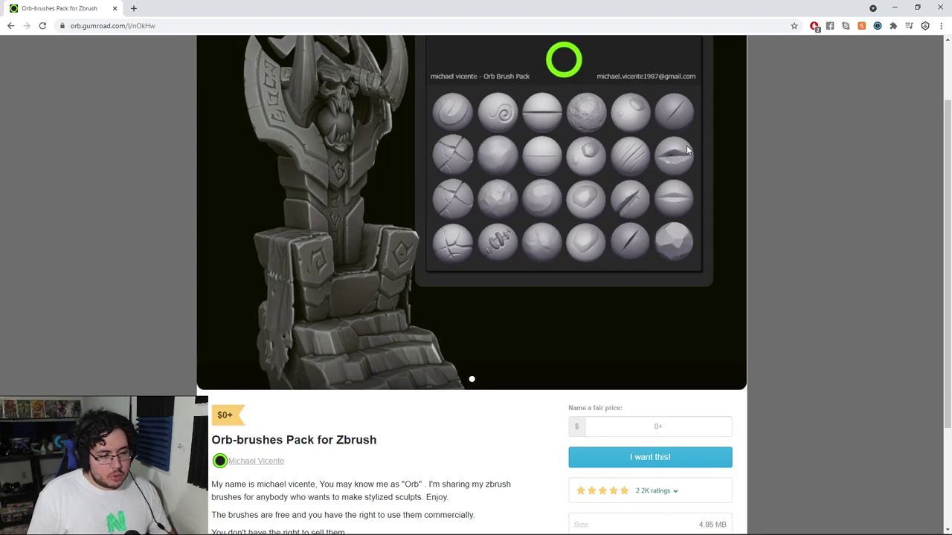
click(894, 8)
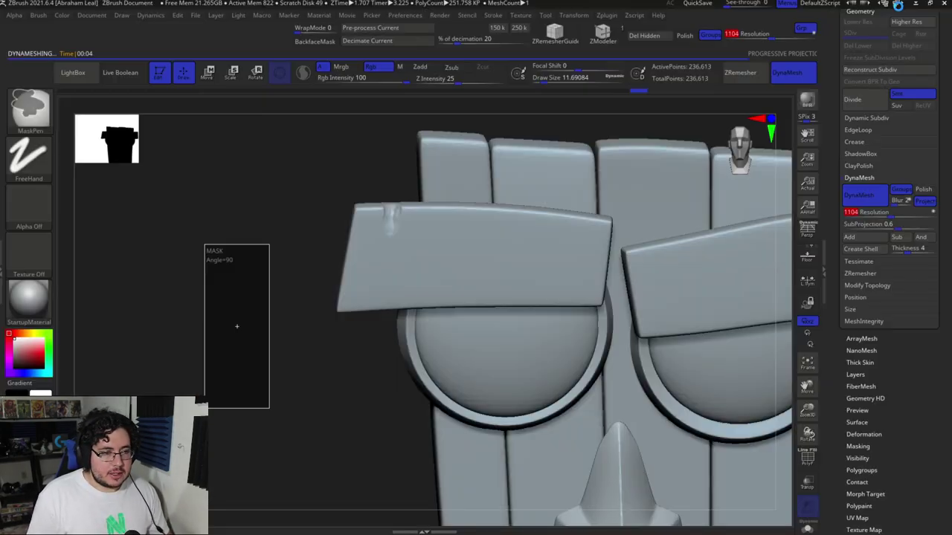
- Set the DynaMesh resolution to 600 and re-DynaMesh the mask
drag(305, 223, 316, 189)
click(870, 213)
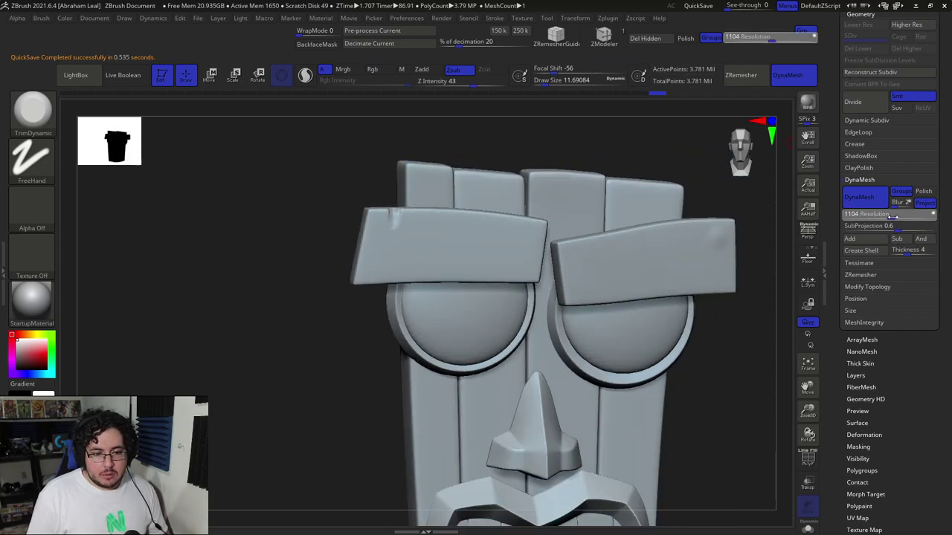
text(600)
key(Return)
key(ctrl)
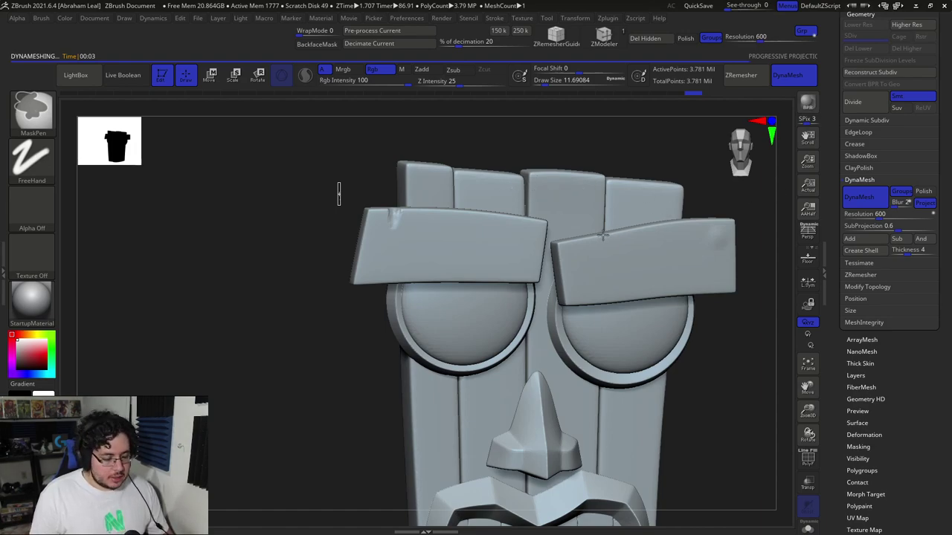
- Switch to Chrome to check the Orb-brushes Pack page again, and minimize it to return to ZBrush
key(alt+Tab)
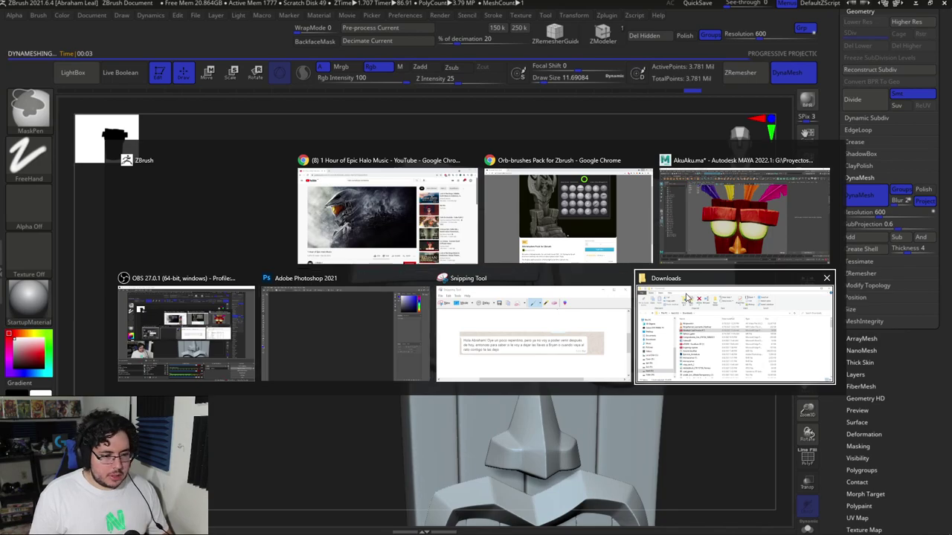
click(516, 215)
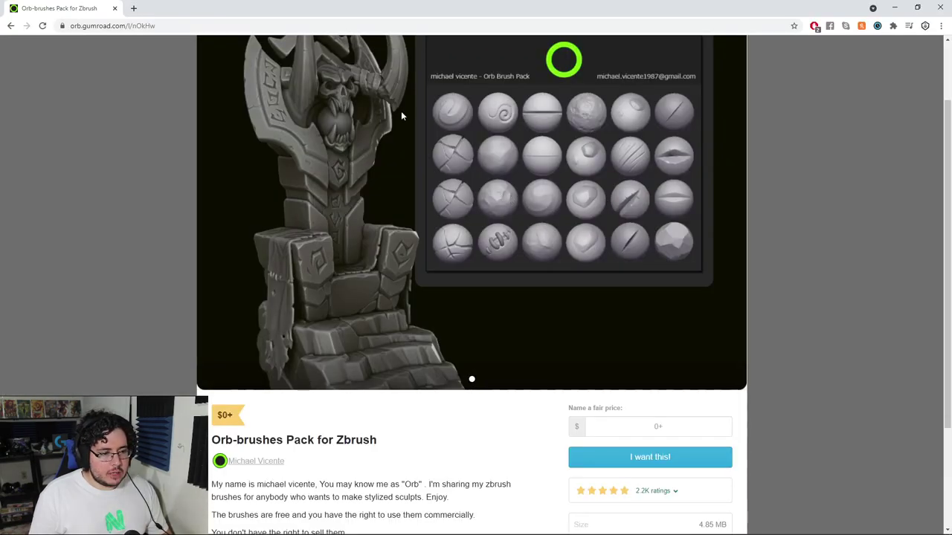
click(895, 7)
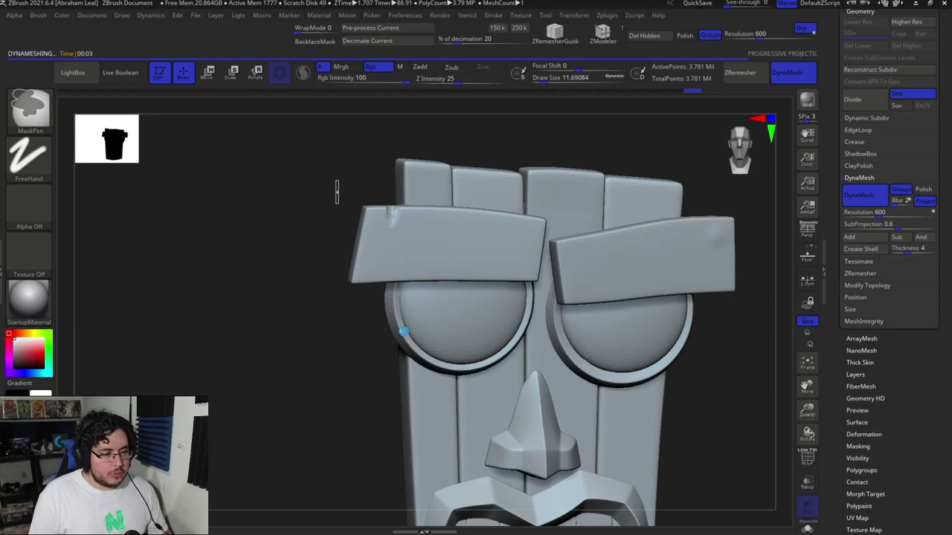
- Switch to File Explorer and open the Zbrush folder inside Software on drive D
key(super)
key(super)
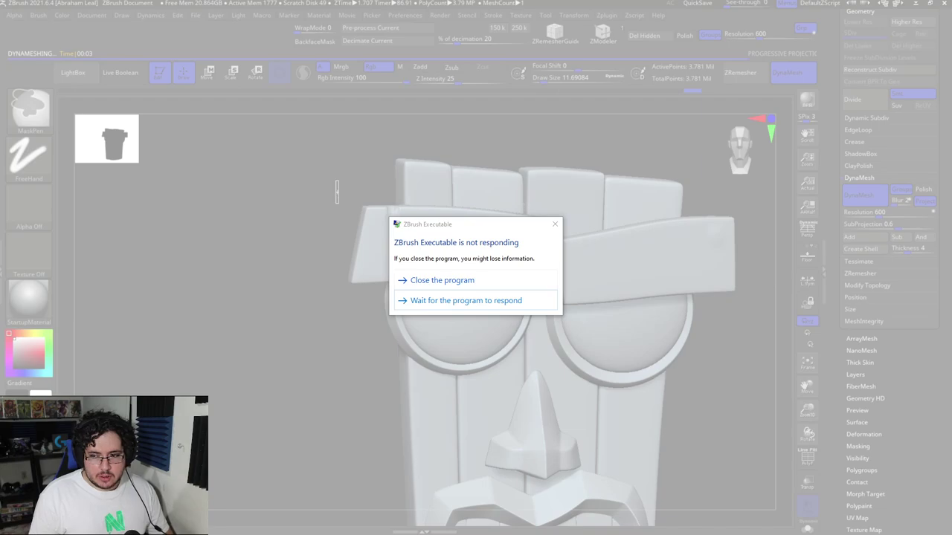
key(alt+Tab)
drag(837, 172, 776, 103)
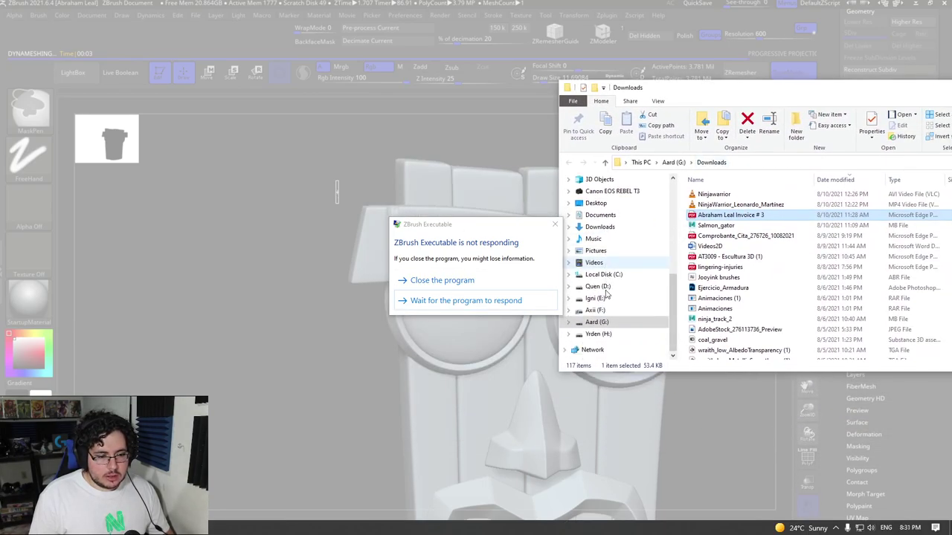
click(600, 287)
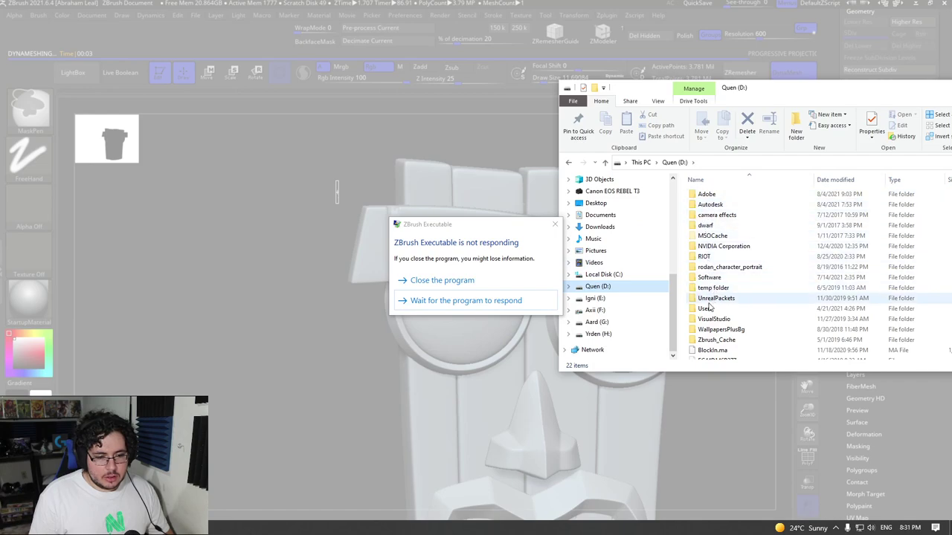
double_click(708, 278)
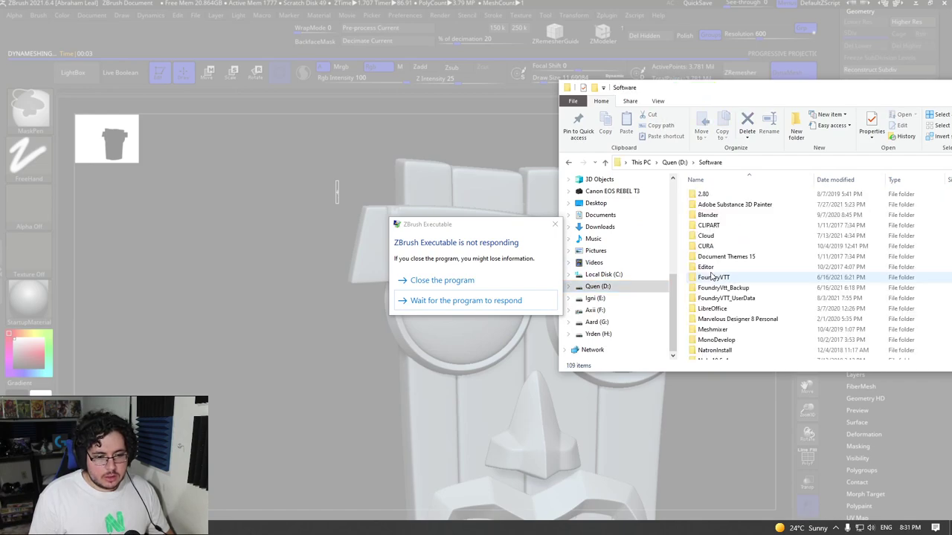
scroll(711, 277, down, 20)
double_click(706, 304)
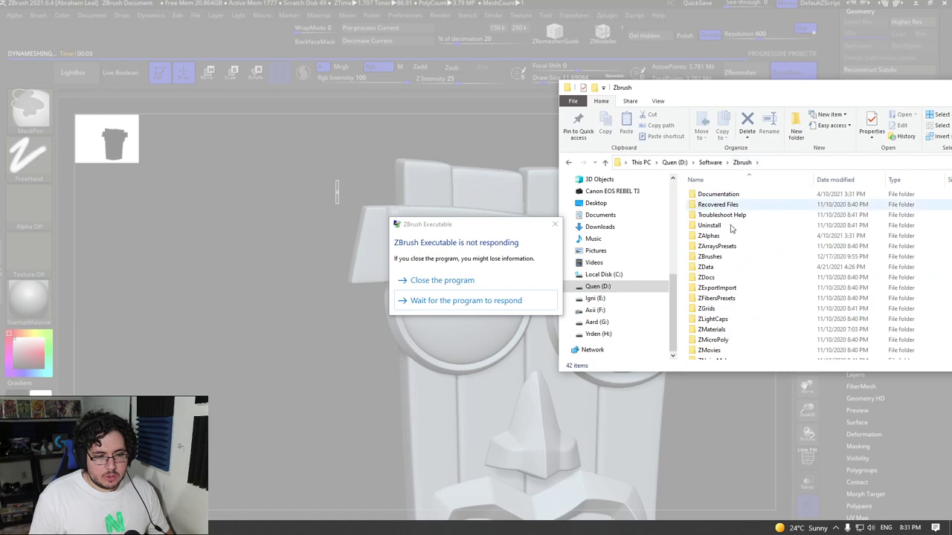
- Open the Brushes_Rock folder inside ZBrushes and examine the installed Orb brush files
scroll(733, 290, down, 4)
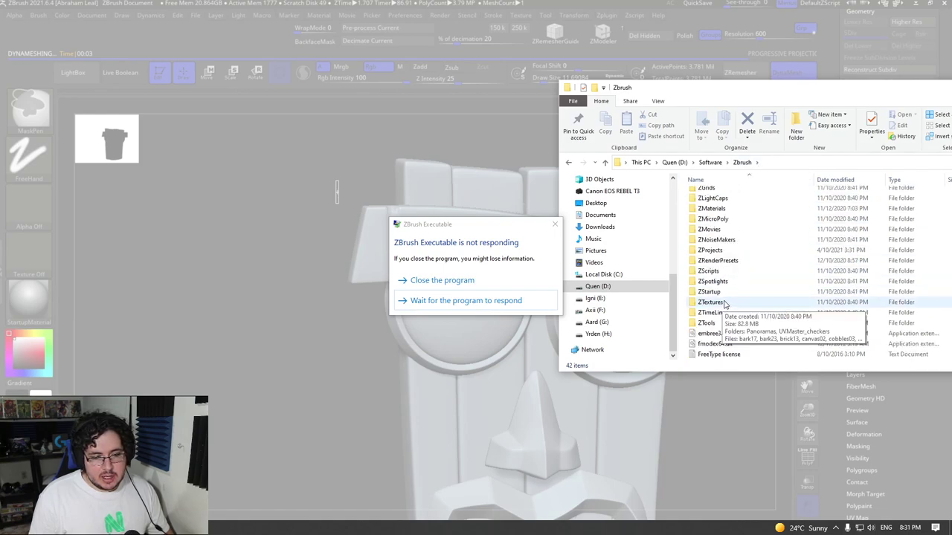
scroll(716, 282, up, 2)
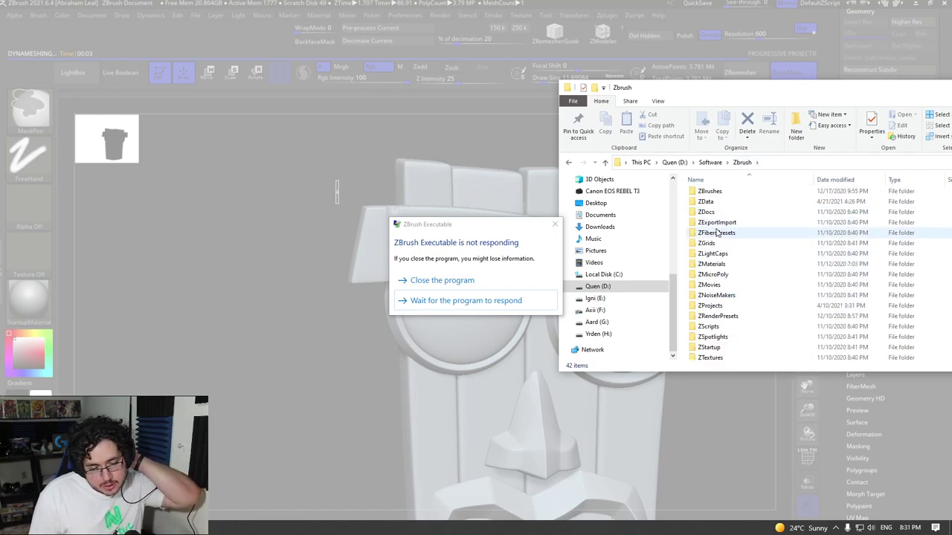
scroll(714, 227, up, 1)
double_click(712, 224)
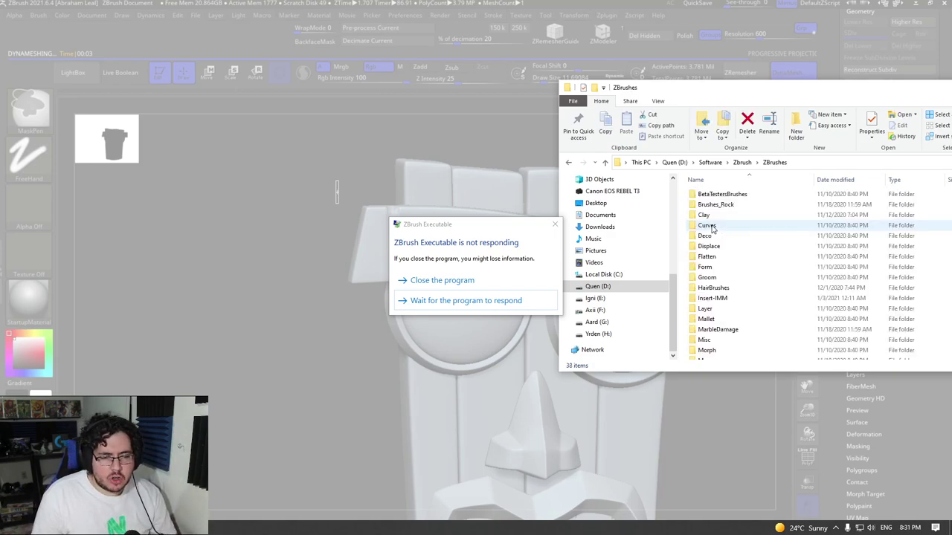
scroll(732, 275, down, 5)
scroll(732, 276, up, 5)
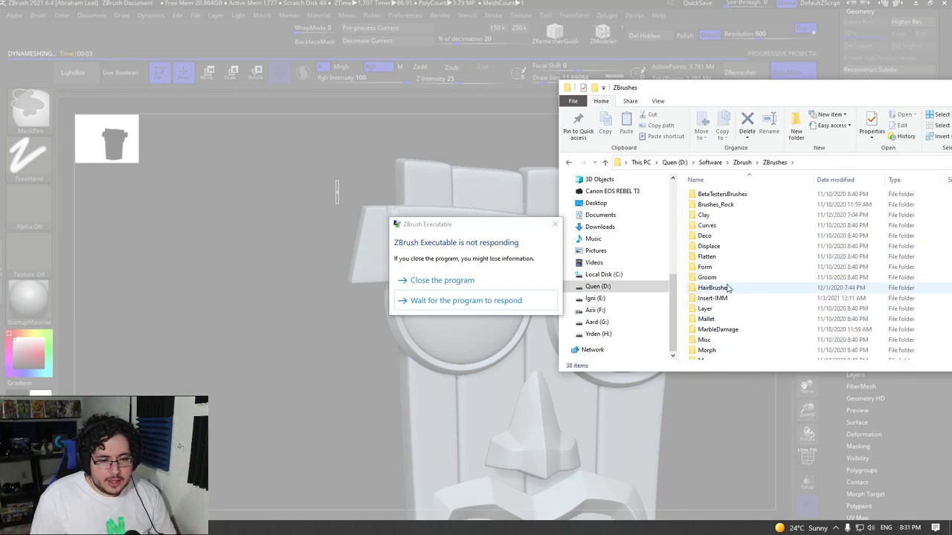
double_click(716, 206)
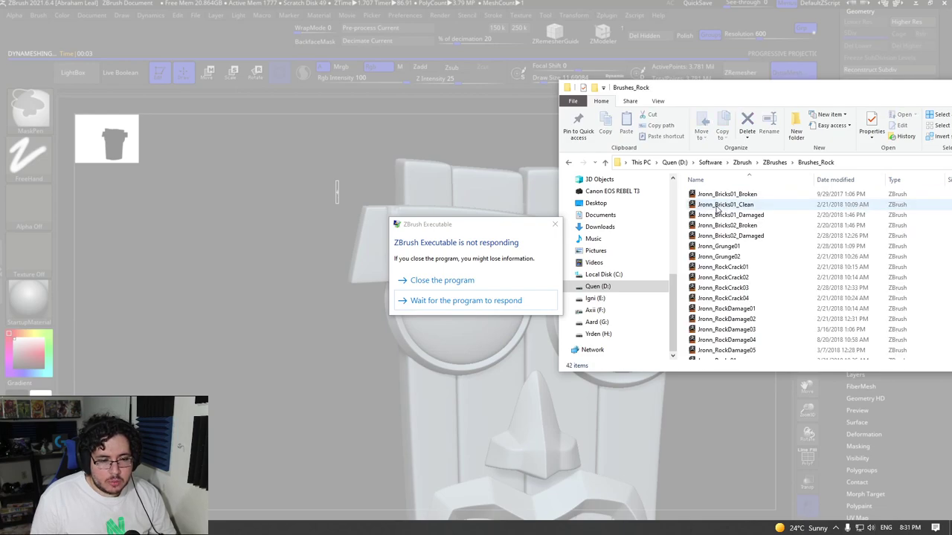
scroll(753, 279, down, 8)
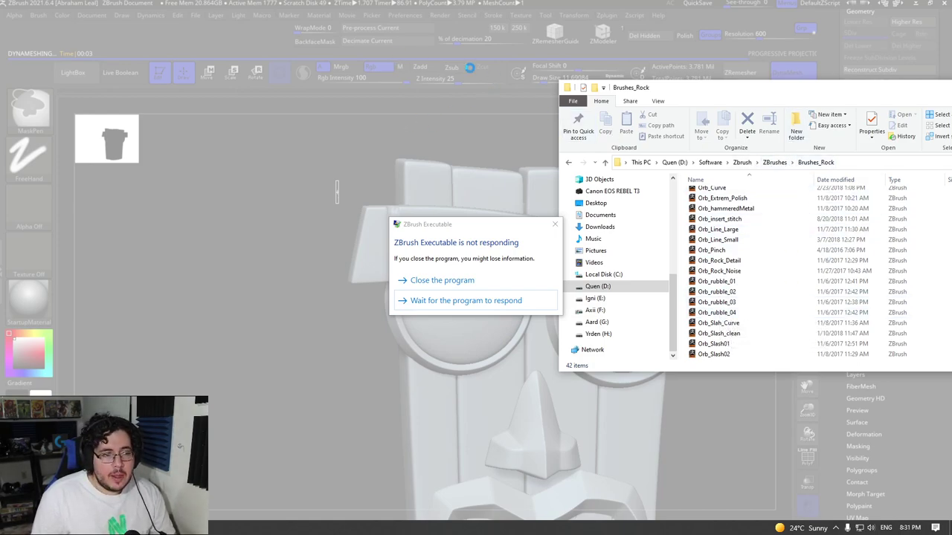
- Return to ZBrush and choose to wait for the program to respond
click(480, 300)
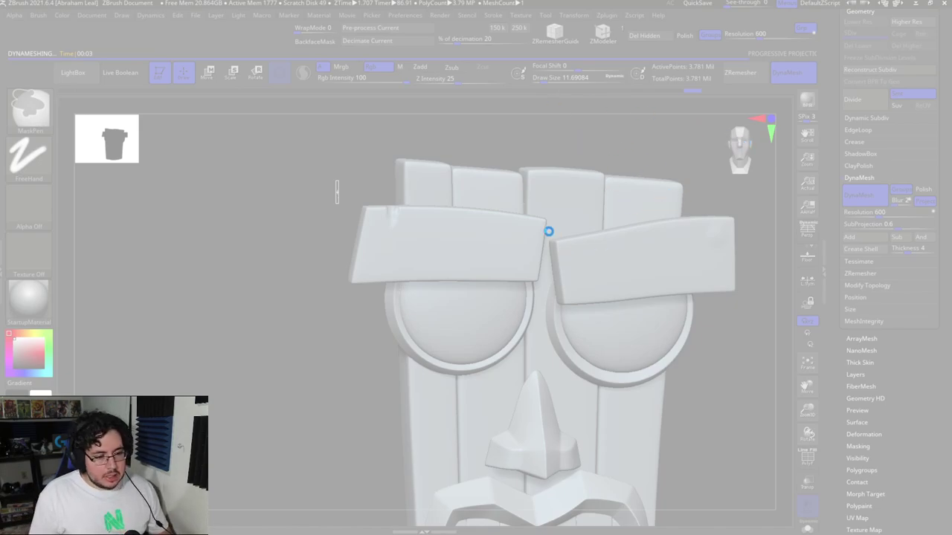
key(alt+Tab)
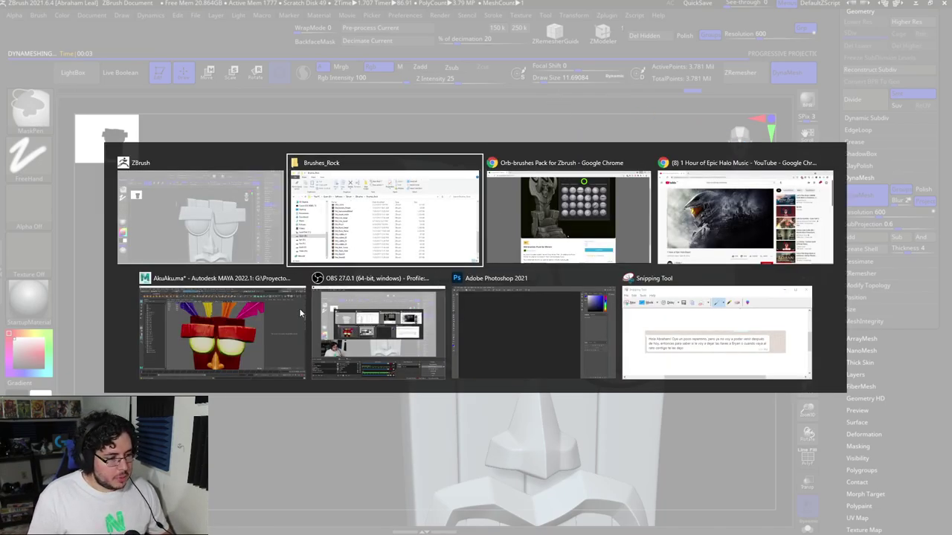
key(Escape)
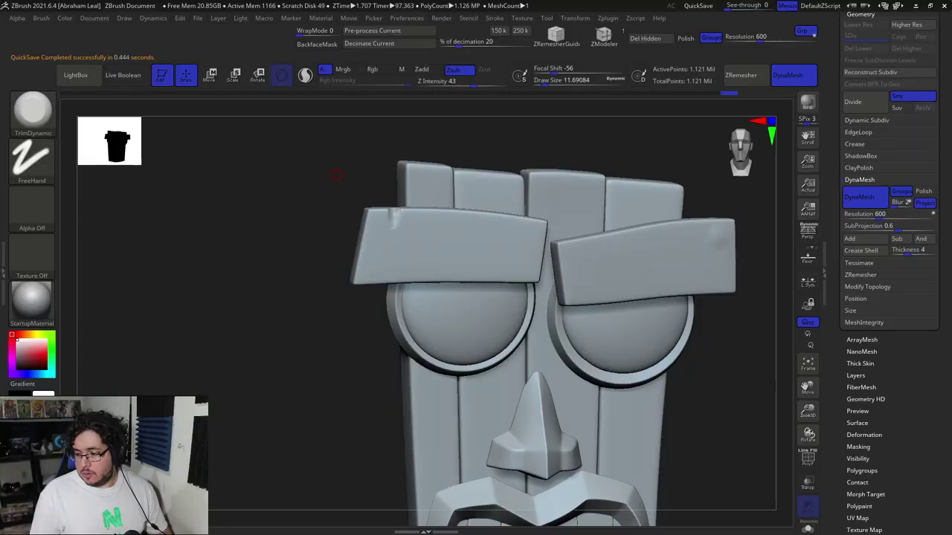
- Turn off DynaMesh projection, set the DynaMesh resolution to 400 and re-DynaMesh the mask
drag(777, 303, 729, 364)
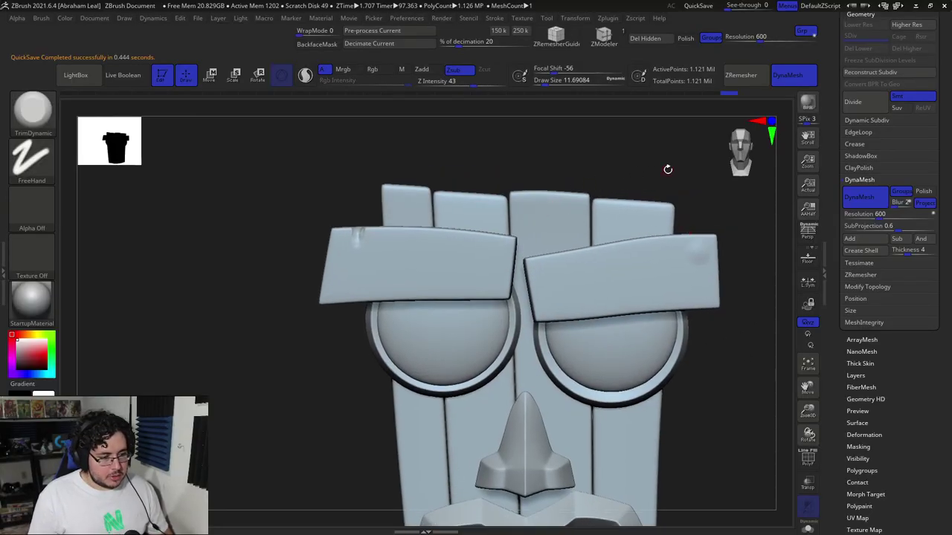
click(930, 206)
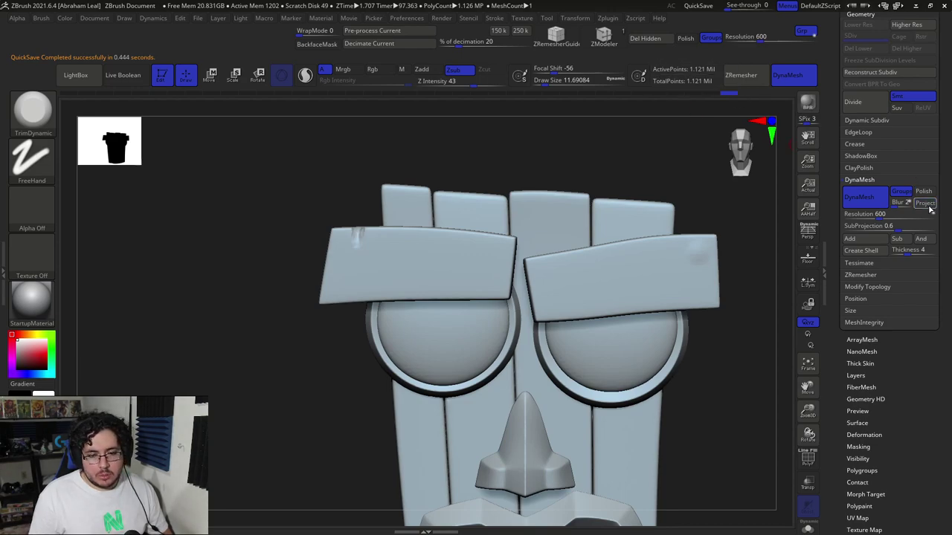
click(878, 213)
text(400)
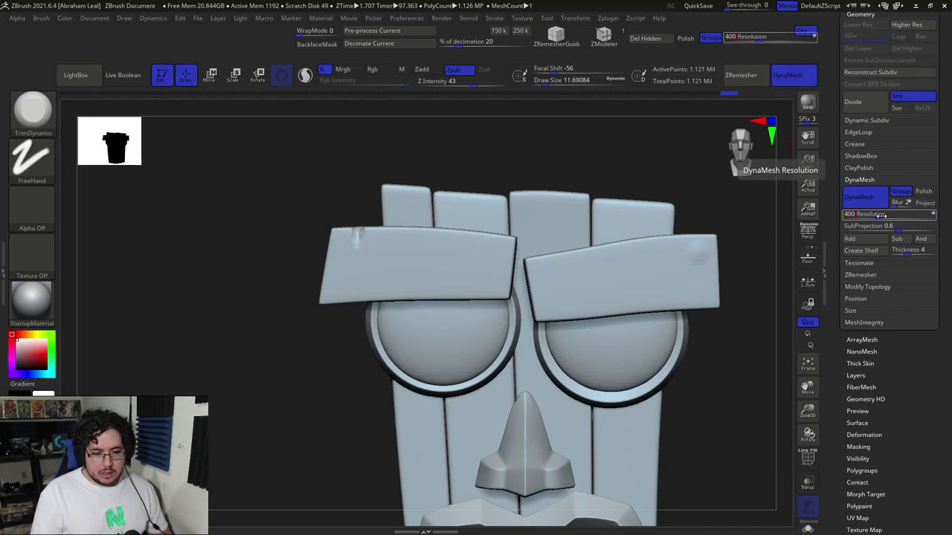
key(ctrl)
ctrl+drag(761, 238, 770, 238)
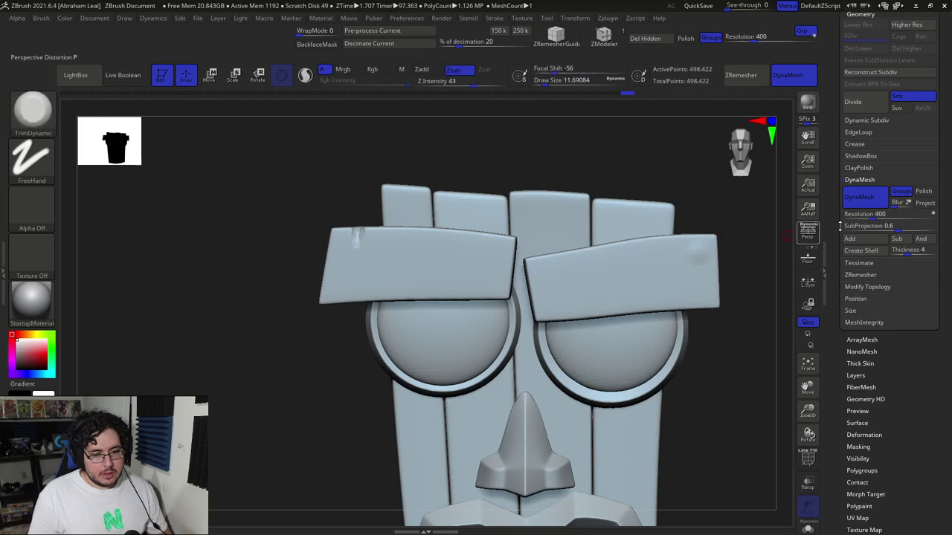
- Try to re-DynaMesh the mask at a resolution of 504 and undo the attempt
alt+drag(506, 154, 461, 394)
alt+drag(250, 234, 230, 250)
click(855, 214)
text(500)
ctrl+drag(211, 286, 226, 216)
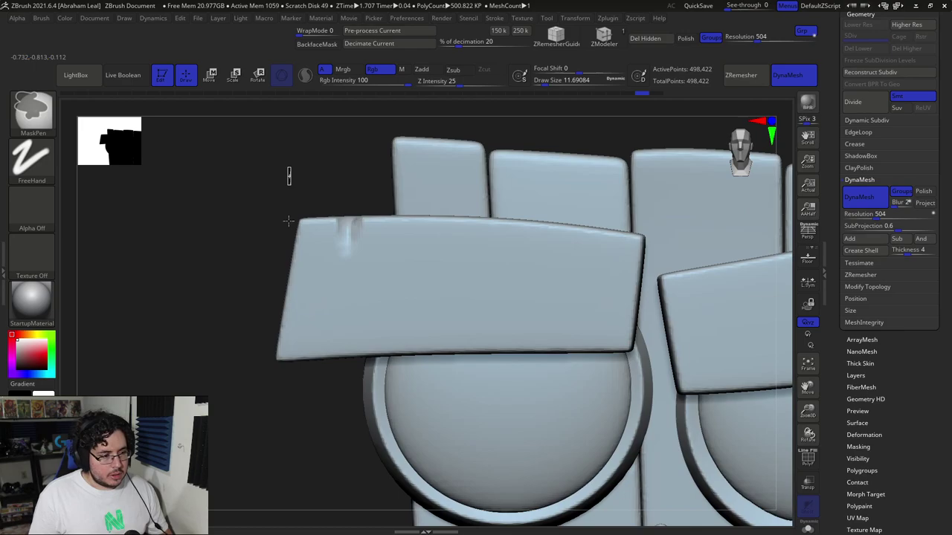
ctrl+drag(287, 219, 288, 220)
key(ctrl+z)
key(ctrl+z)
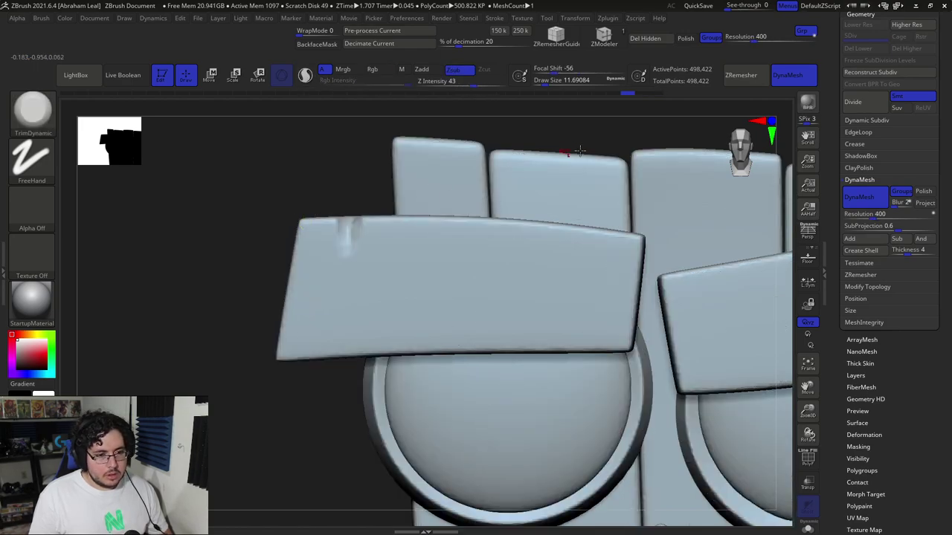
- Set the DynaMesh resolution to 504 and re-DynaMesh the mask
click(885, 215)
text(500)
key(Return)
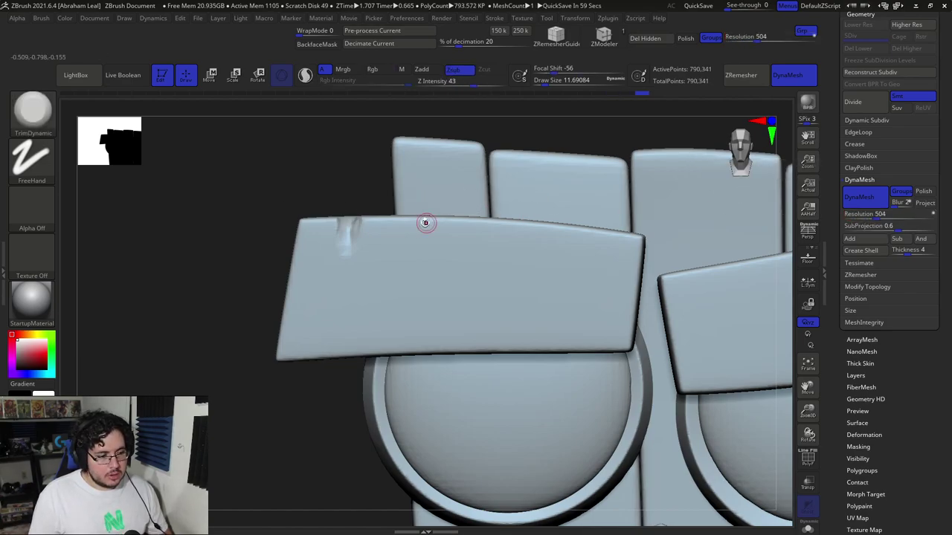
ctrl+drag(265, 213, 266, 216)
- Load the Orb_Slash04 brush from the LightBox brush library's Brushes_Rock folder
key(b)
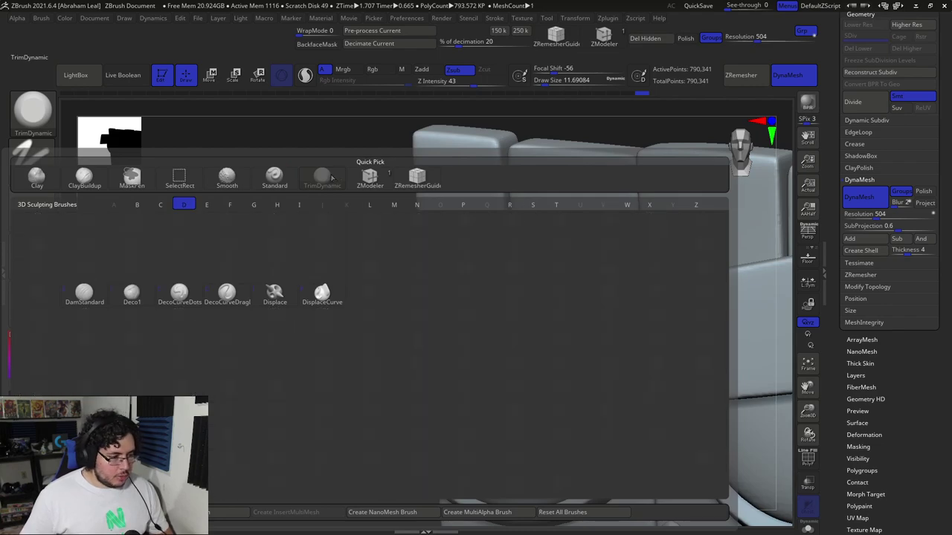
click(95, 82)
click(177, 106)
click(84, 271)
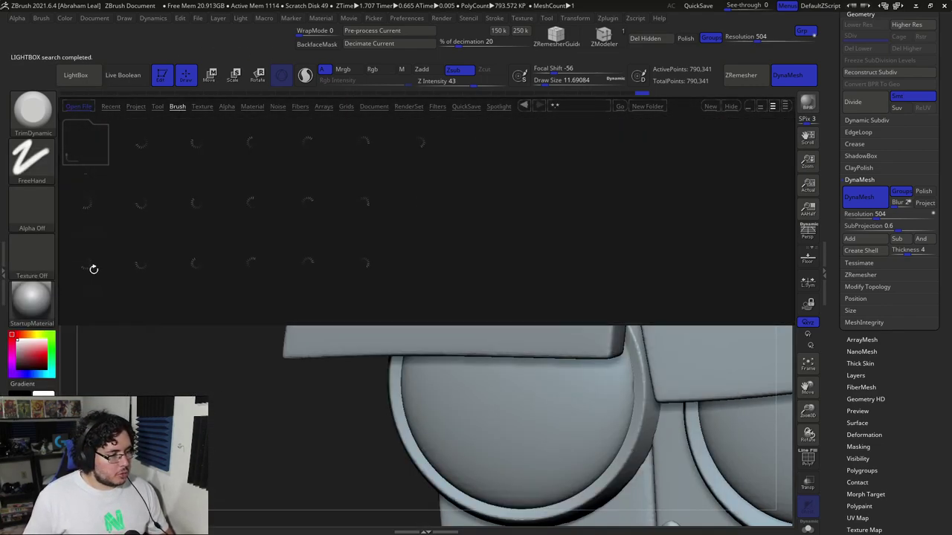
drag(468, 196, 571, 245)
double_click(586, 271)
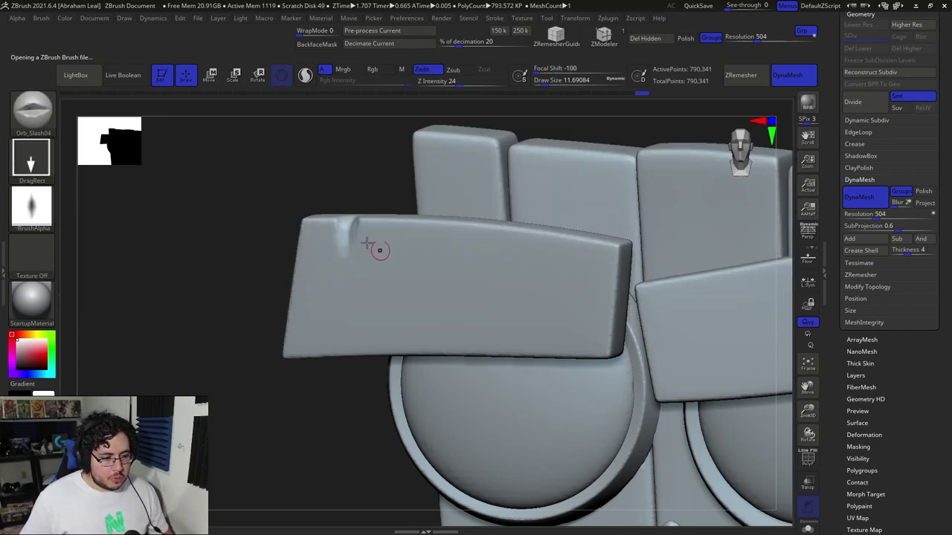
- Set the Z Intensity to 58 and carve a slash notch into the upper edge of the left eyebrow plank
mouse_move(351, 230)
mouse_down()
mouse_move(321, 289)
mouse_move(325, 304)
mouse_up()
drag(450, 83, 468, 83)
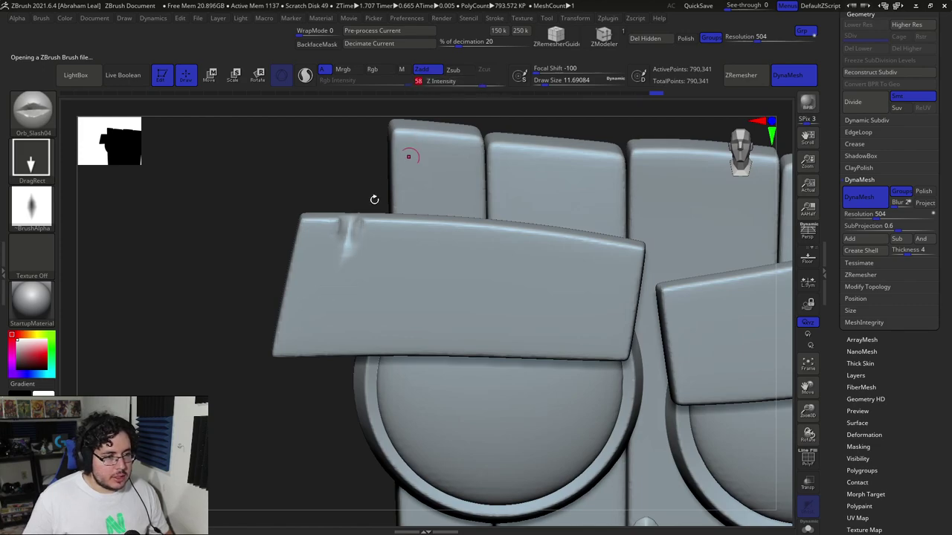
drag(353, 218, 355, 286)
mouse_move(322, 191)
mouse_down()
mouse_move(349, 215)
mouse_move(346, 271)
mouse_up()
key(ctrl+z)
drag(322, 175, 189, 201)
- Carve a slash notch into the upper edge of the right eyebrow plank and try a chip on the right face plank's outer edge
drag(542, 219, 522, 237)
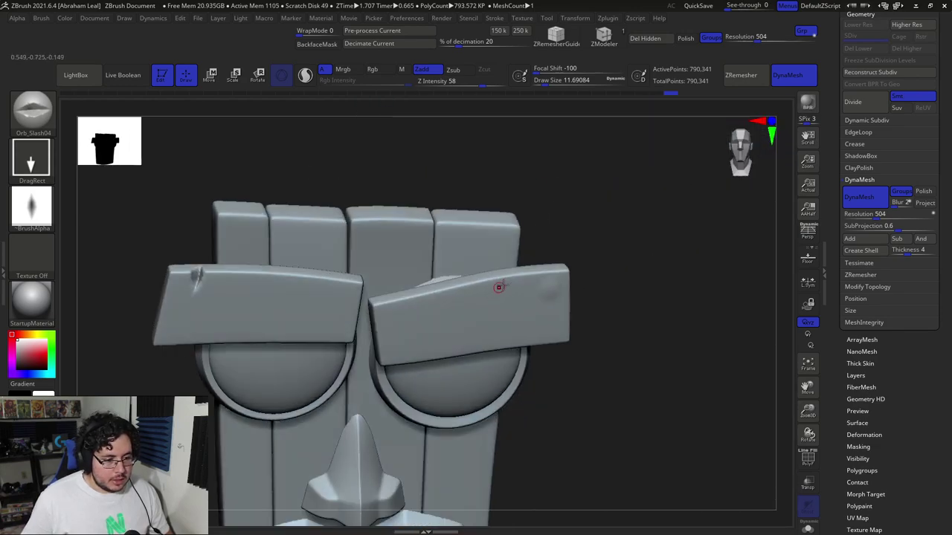
drag(508, 280, 501, 304)
mouse_move(576, 283)
mouse_down()
mouse_move(645, 272)
mouse_move(623, 204)
mouse_up()
alt+drag(580, 240, 560, 321)
drag(504, 383, 514, 413)
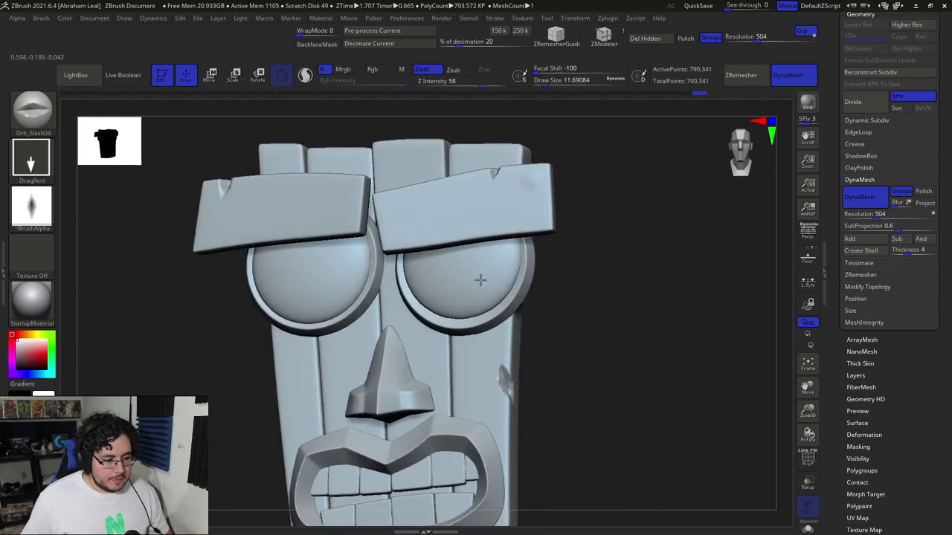
drag(201, 365, 249, 359)
drag(550, 321, 487, 297)
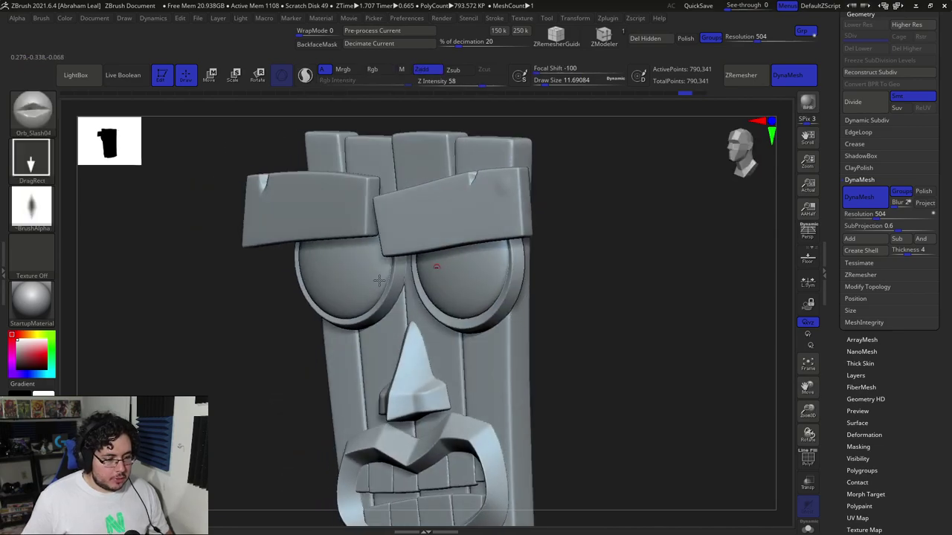
- Load the Orb_Slash02 brush from the LightBox brush library
mouse_move(49, 207)
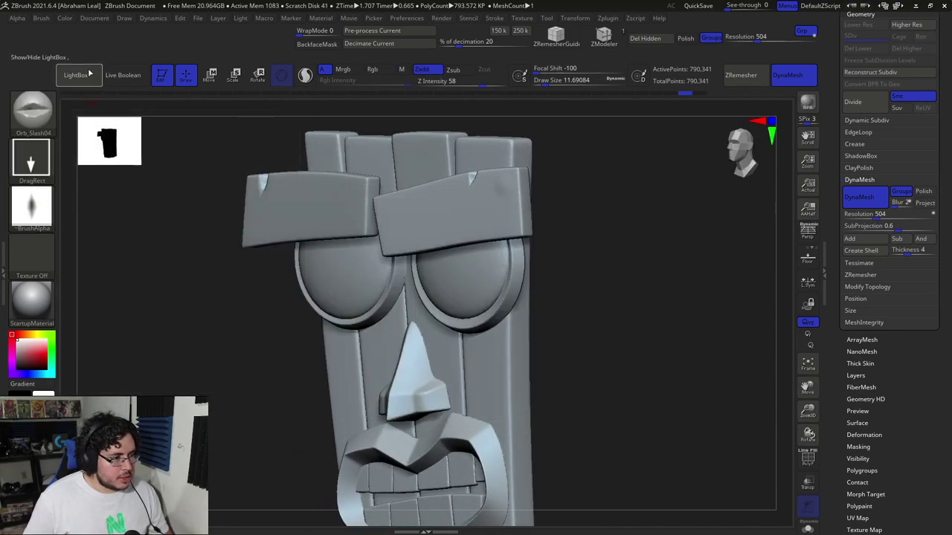
click(75, 75)
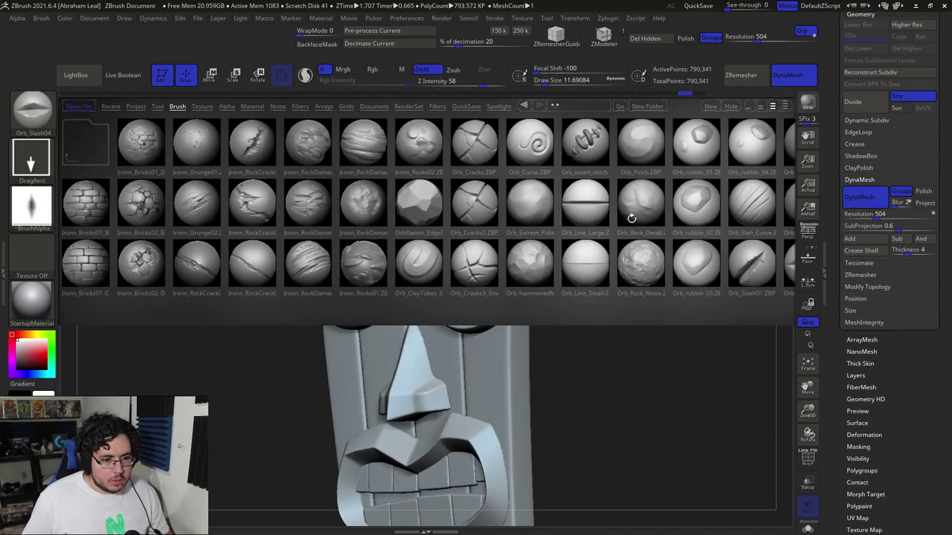
scroll(513, 223, down, 5)
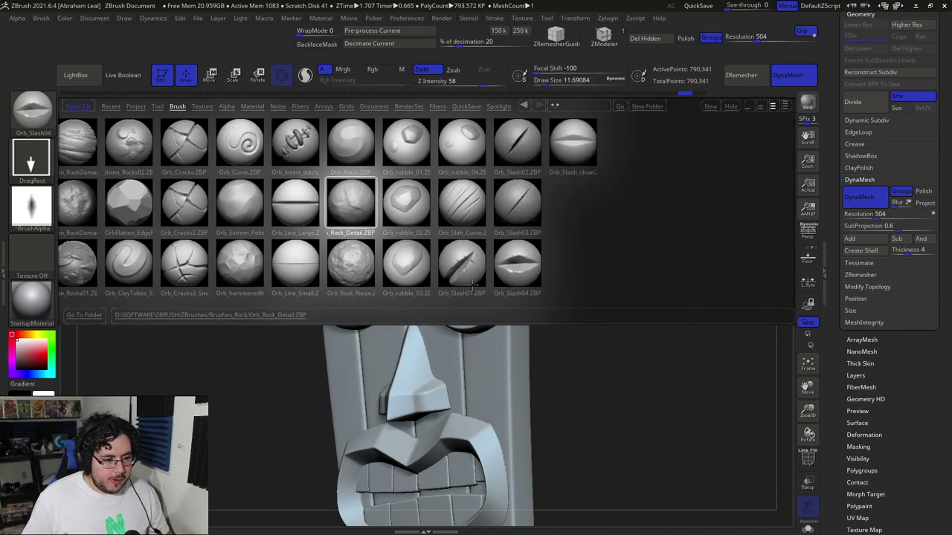
double_click(525, 149)
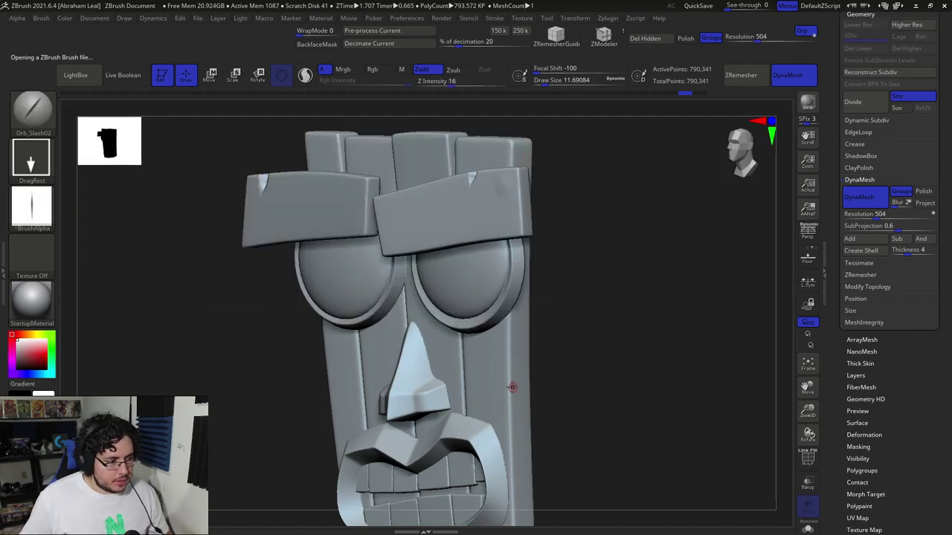
- Carve diagonal slashes into both eyebrow planks, the top plank ends and the outer face planks with the Orb_Slash02 brush
drag(557, 377, 322, 373)
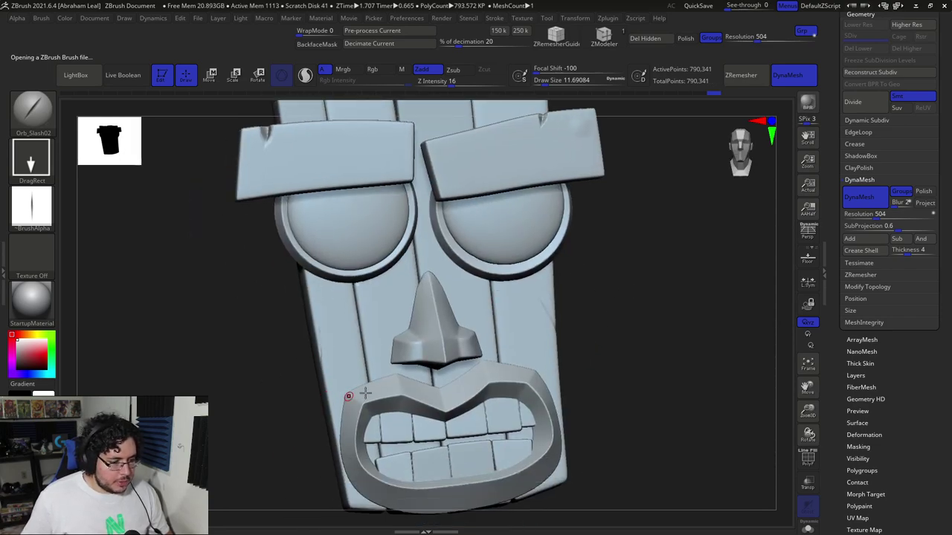
drag(575, 316, 580, 241)
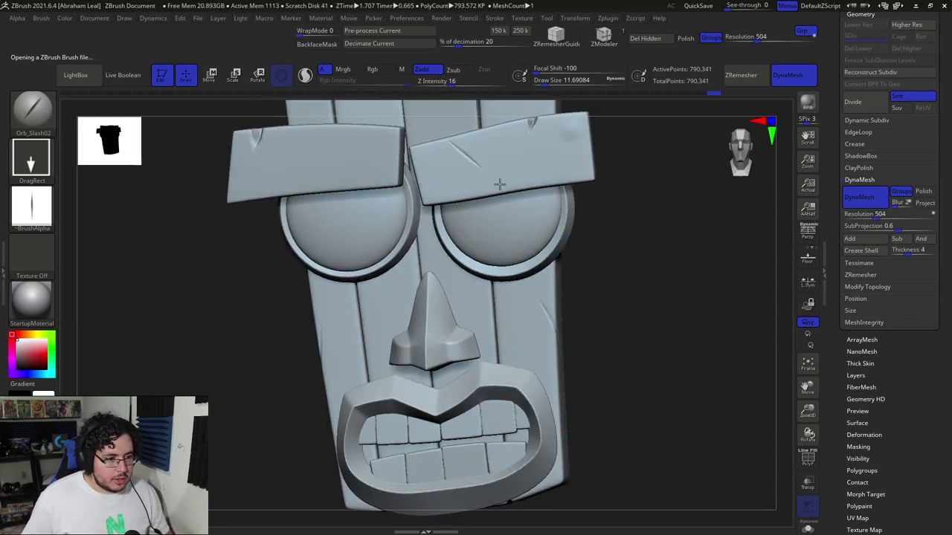
drag(618, 169, 399, 171)
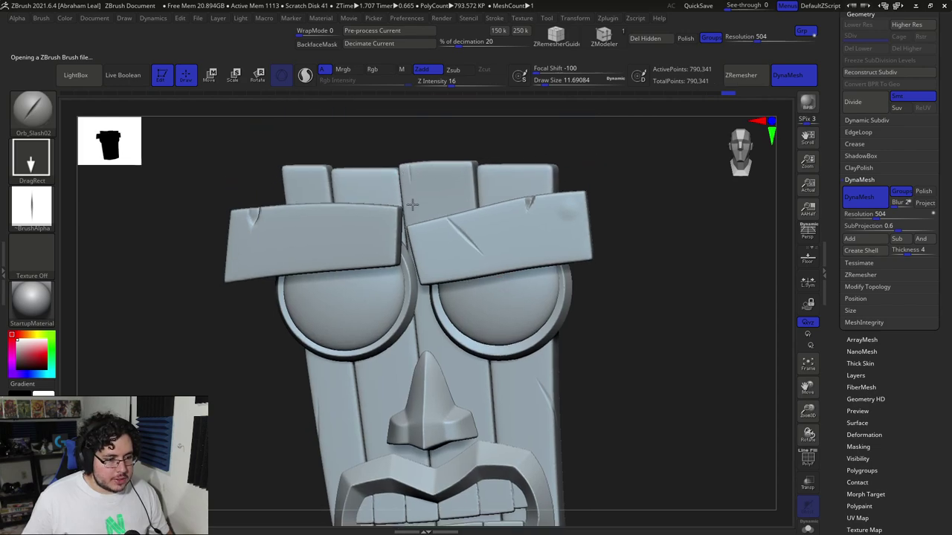
drag(465, 138, 294, 182)
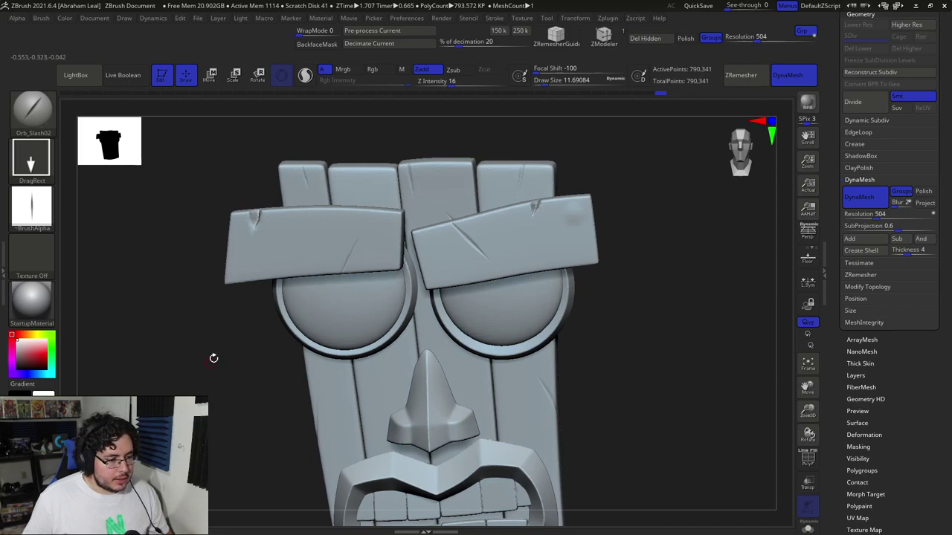
drag(212, 361, 244, 278)
key(shift)
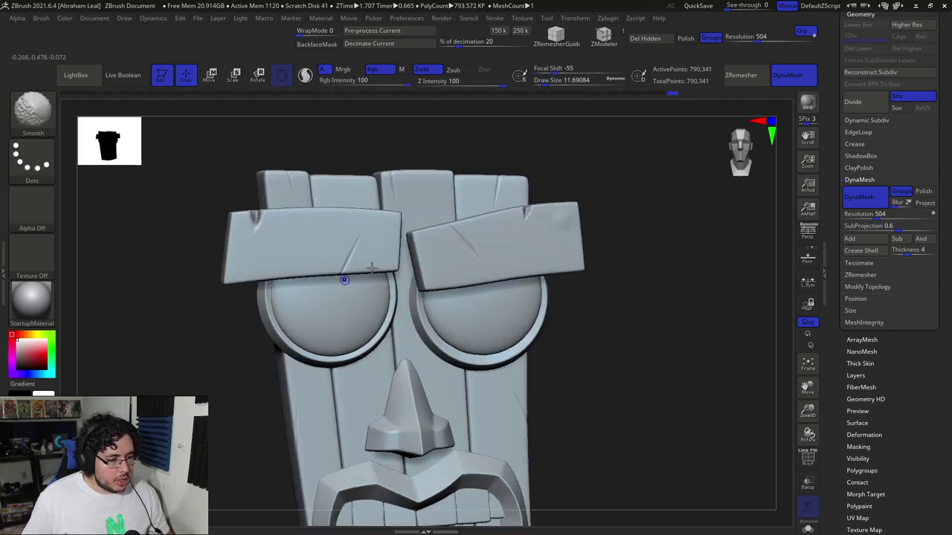
drag(484, 157, 437, 217)
key(shift)
drag(443, 149, 439, 212)
key(shift)
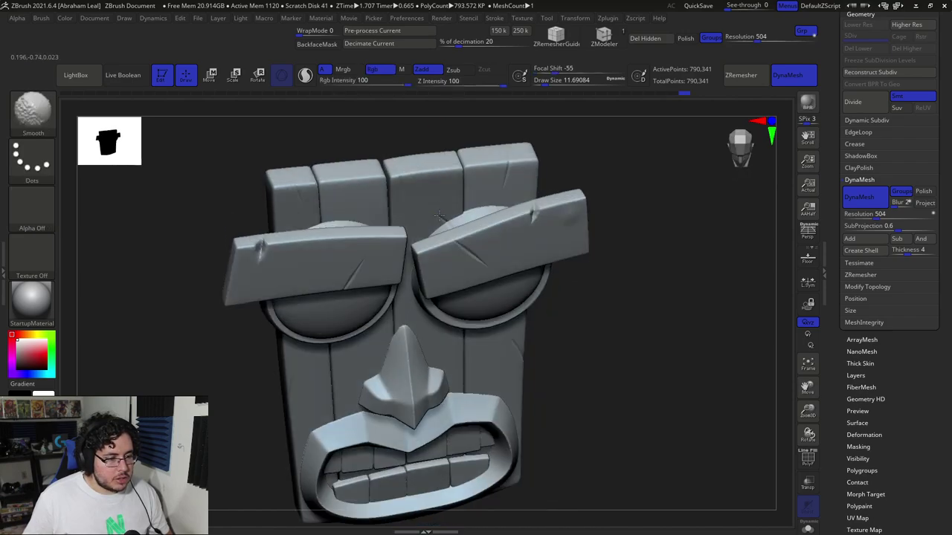
- Switch to Maya to examine the mask reference image's wooden planks and return to ZBrush
mouse_move(569, 142)
alt+mouse_down()
mouse_move(542, 202)
mouse_move(565, 155)
mouse_move(538, 148)
alt+mouse_up()
key(alt+Tab)
key(alt+Tab)
click(354, 327)
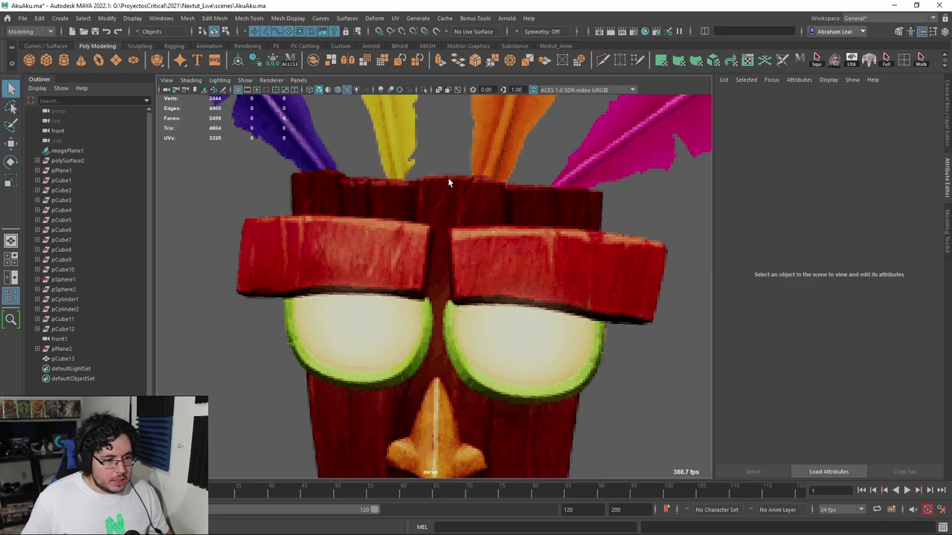
key(alt+Tab)
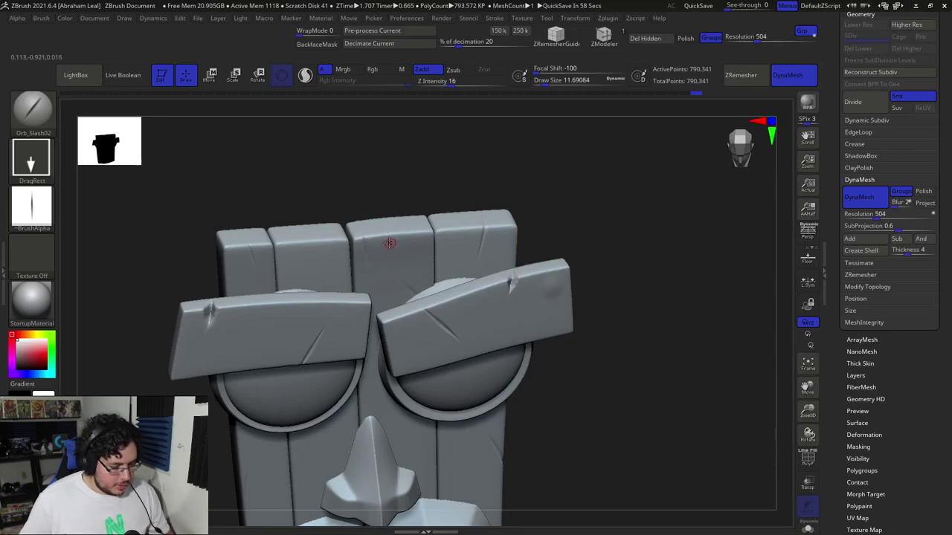
- Switch to the ClayBuildup brush with a Draw Size of 28.75 and isolate the third vertical plank
key(b)
key(c)
key(b)
key(space)
mouse_move(393, 204)
alt+mouse_down()
mouse_move(351, 217)
mouse_move(317, 205)
mouse_move(352, 212)
mouse_move(403, 190)
alt+mouse_up()
key(space)
mouse_move(418, 141)
mouse_down()
mouse_move(409, 110)
mouse_move(416, 139)
mouse_up()
ctrl+shift+click(388, 216)
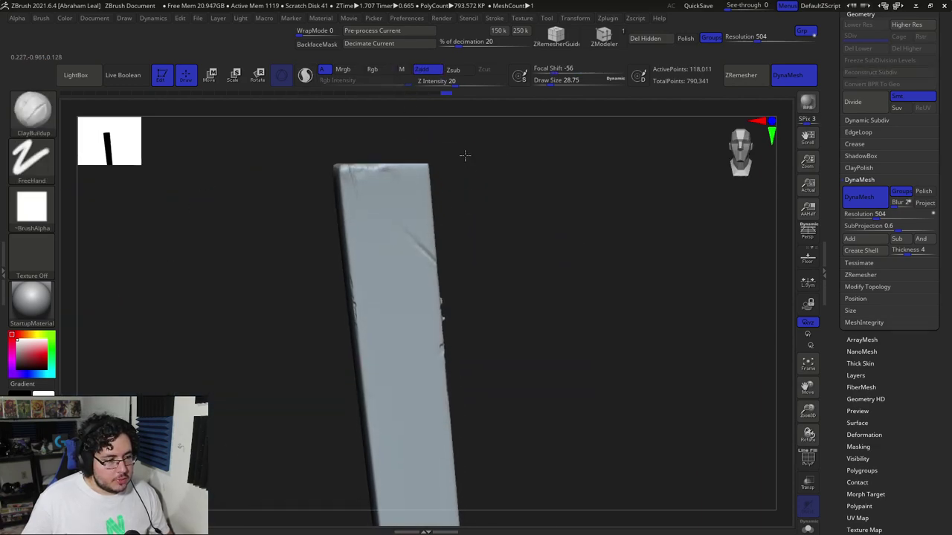
- Sculpt lengthwise wood grain strokes down the isolated plank's front face with ClayBuildup, raising the Draw Size to about 54
drag(352, 170, 363, 325)
drag(360, 167, 377, 324)
drag(476, 176, 461, 177)
drag(379, 178, 381, 312)
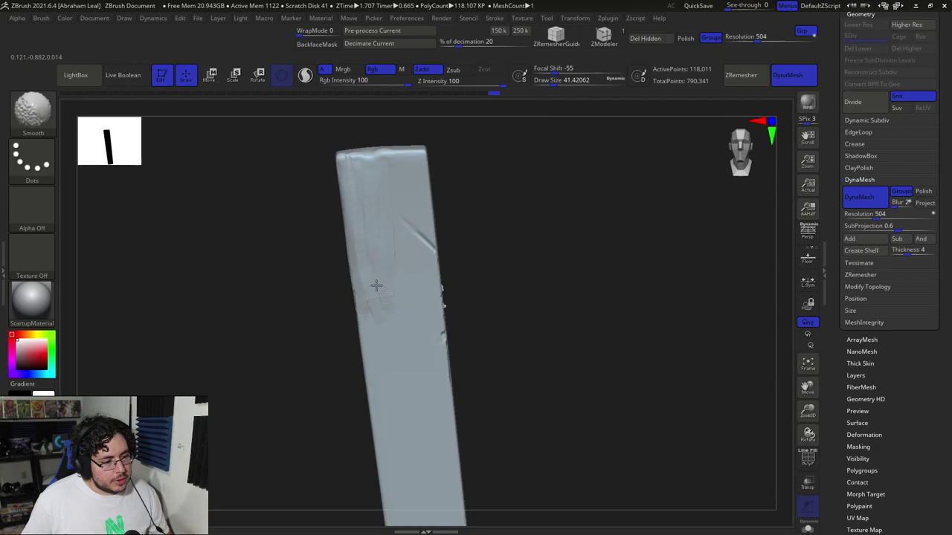
mouse_move(497, 260)
mouse_down()
mouse_move(434, 173)
mouse_move(404, 223)
mouse_move(416, 276)
mouse_move(403, 314)
mouse_move(422, 332)
mouse_move(439, 245)
mouse_up()
mouse_move(377, 206)
mouse_down()
mouse_move(385, 280)
mouse_move(378, 201)
mouse_up()
drag(405, 316, 414, 402)
mouse_move(399, 222)
mouse_down()
mouse_move(424, 390)
mouse_move(409, 276)
mouse_move(410, 288)
mouse_up()
drag(410, 194, 424, 275)
drag(473, 264, 449, 268)
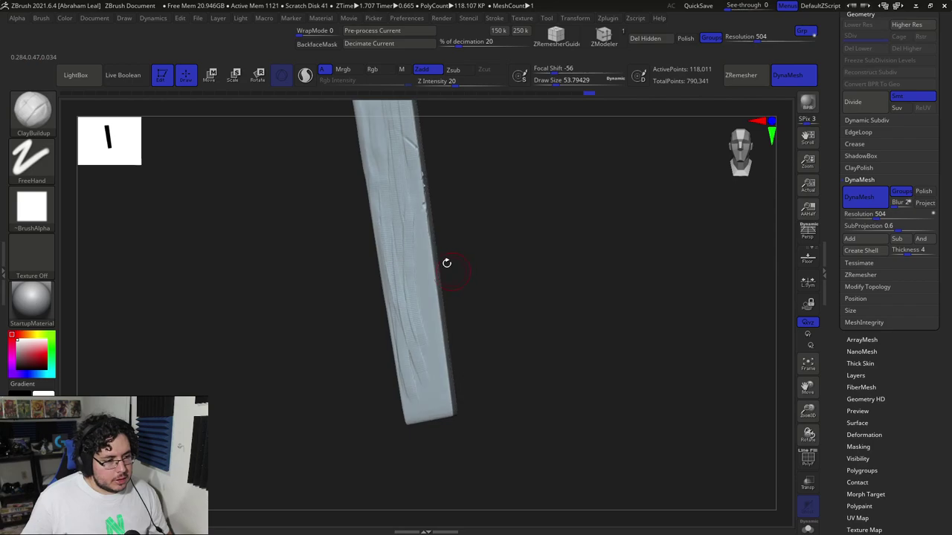
- Fill the plank's right side and lower end with more lengthwise ClayBuildup grain strokes
drag(412, 150, 421, 274)
mouse_move(411, 185)
mouse_down()
mouse_move(428, 341)
mouse_move(414, 412)
mouse_up()
drag(412, 379, 415, 313)
drag(482, 321, 497, 319)
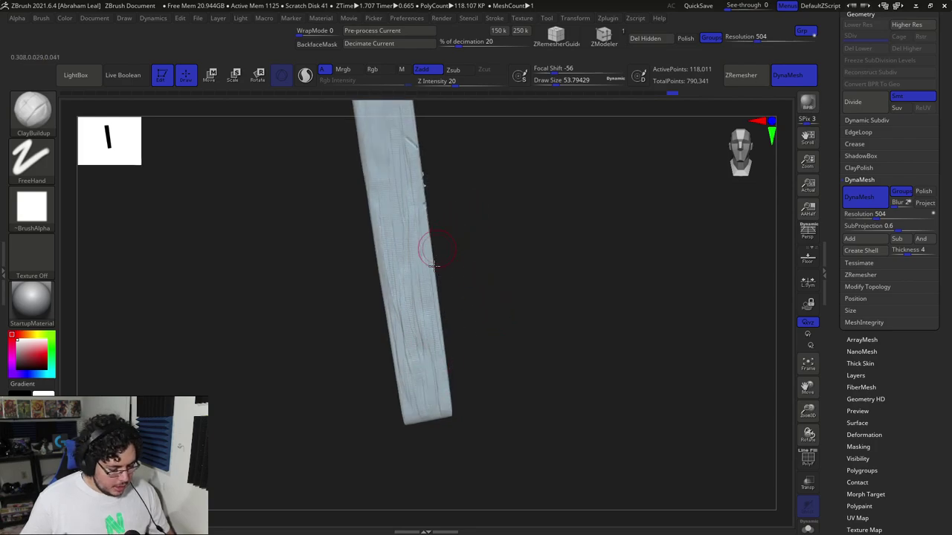
- Flatten the grain on the plank's front face and edges with the TrimDynamic brush at a Draw Size of about 94
key(b)
key(t)
key(d)
key(space)
drag(385, 283, 395, 283)
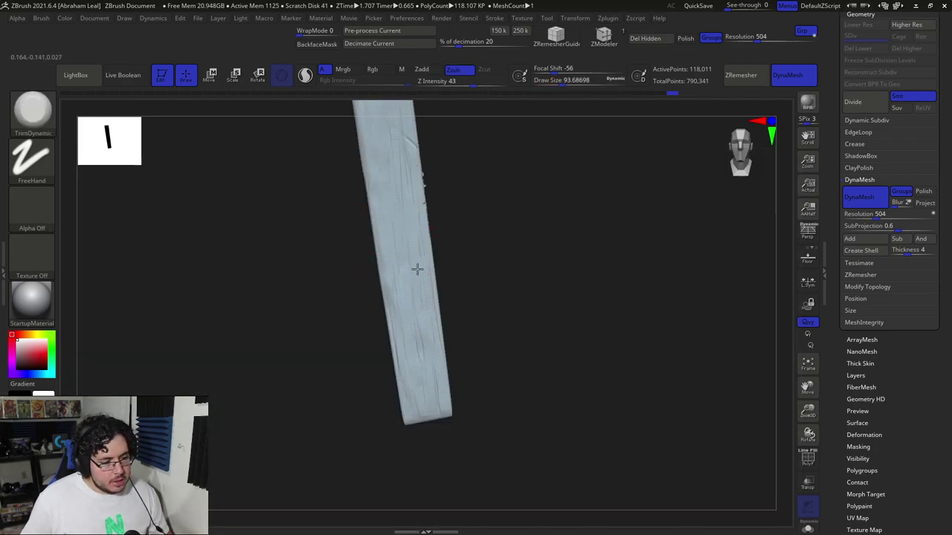
drag(417, 276, 427, 255)
alt+drag(445, 183, 437, 302)
right_drag(407, 296, 394, 253)
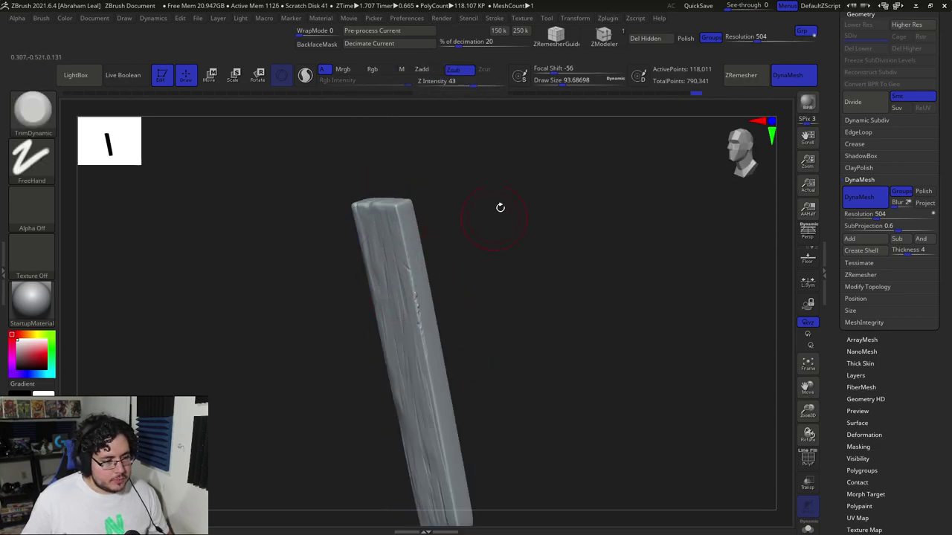
right_drag(495, 212, 372, 250)
mouse_move(426, 222)
right_down()
mouse_move(486, 287)
mouse_move(432, 283)
right_up()
- Carve cracks across the plank's top end and down its front face with DamStandard, using Draw Sizes of about 18 and 10.5
key(b)
key(d)
key(s)
key(space)
mouse_move(384, 238)
mouse_down()
mouse_move(335, 230)
mouse_move(339, 247)
mouse_up()
key(space)
key(space)
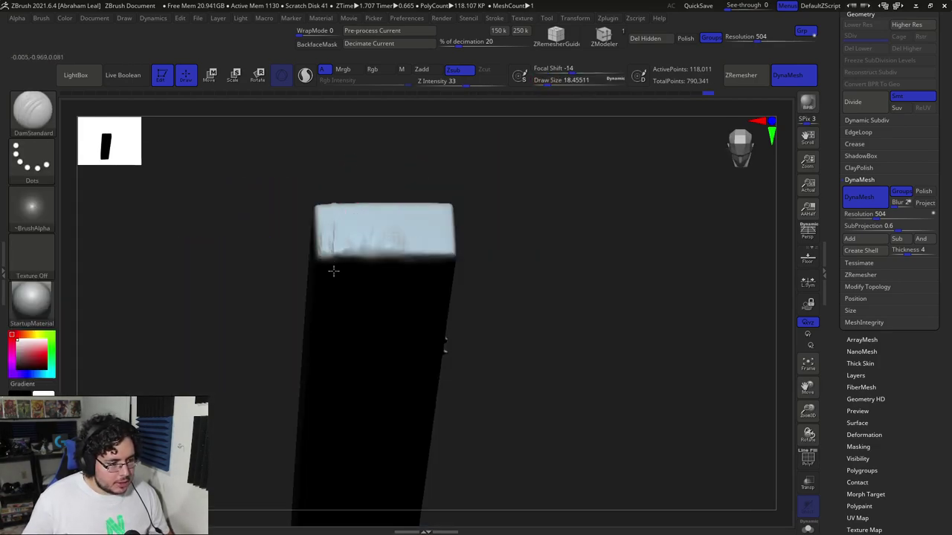
mouse_move(363, 179)
right_down()
mouse_move(379, 187)
mouse_move(359, 257)
right_up()
drag(428, 231, 422, 205)
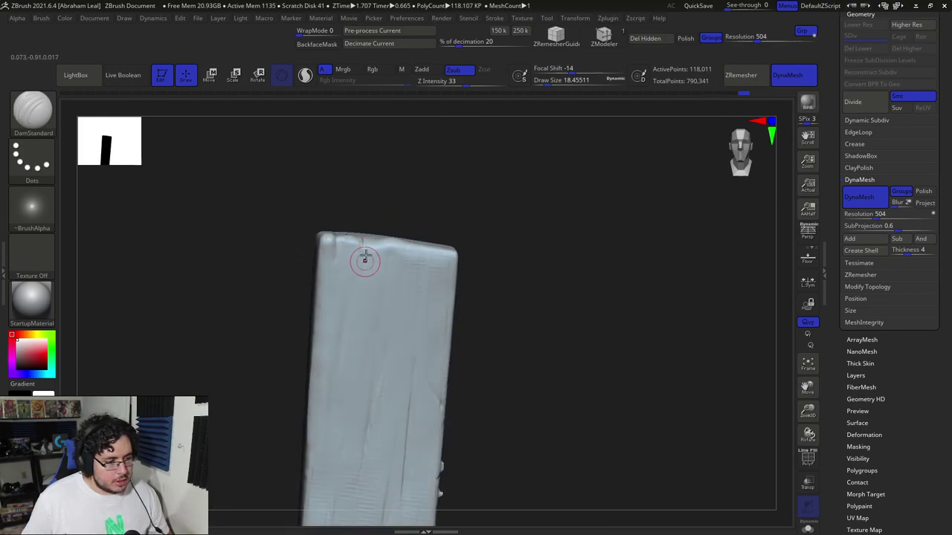
drag(362, 250, 359, 328)
drag(426, 214, 399, 253)
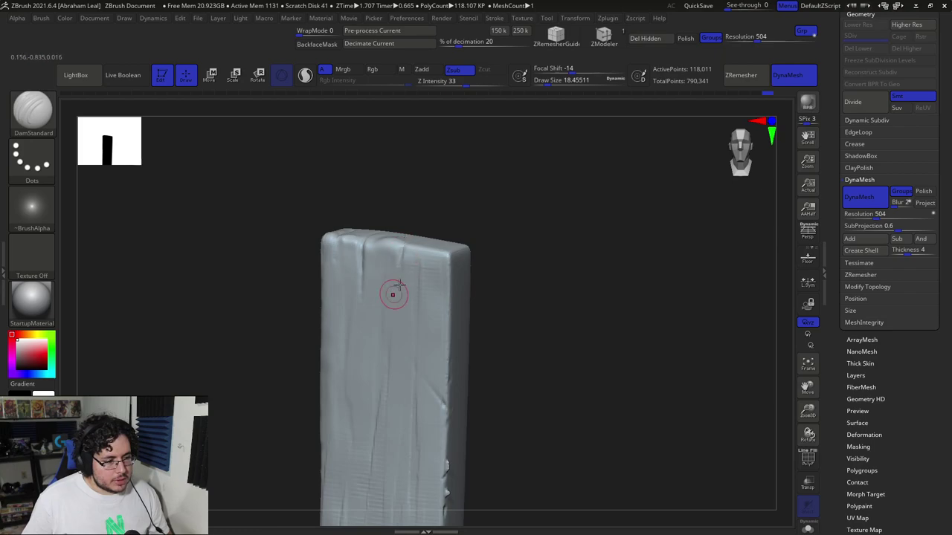
right_drag(392, 296, 393, 233)
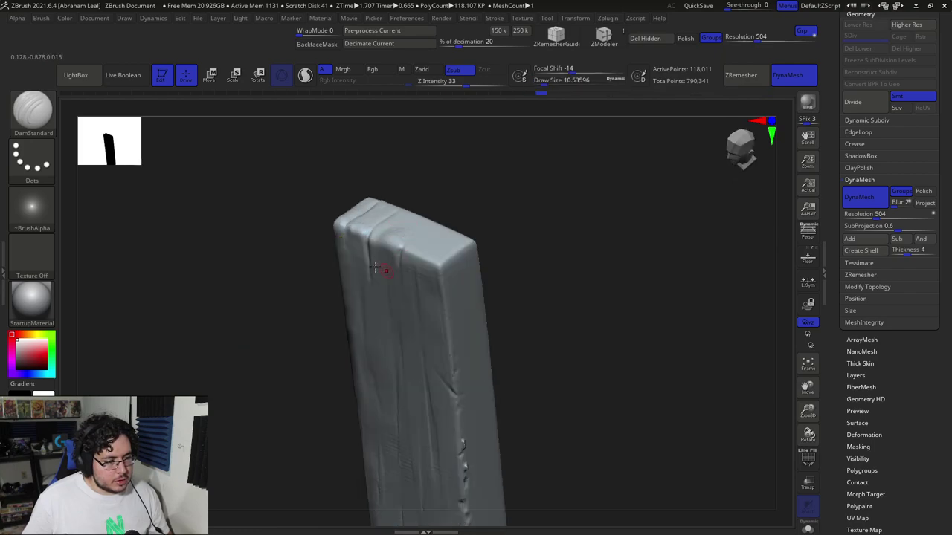
right_drag(381, 269, 390, 223)
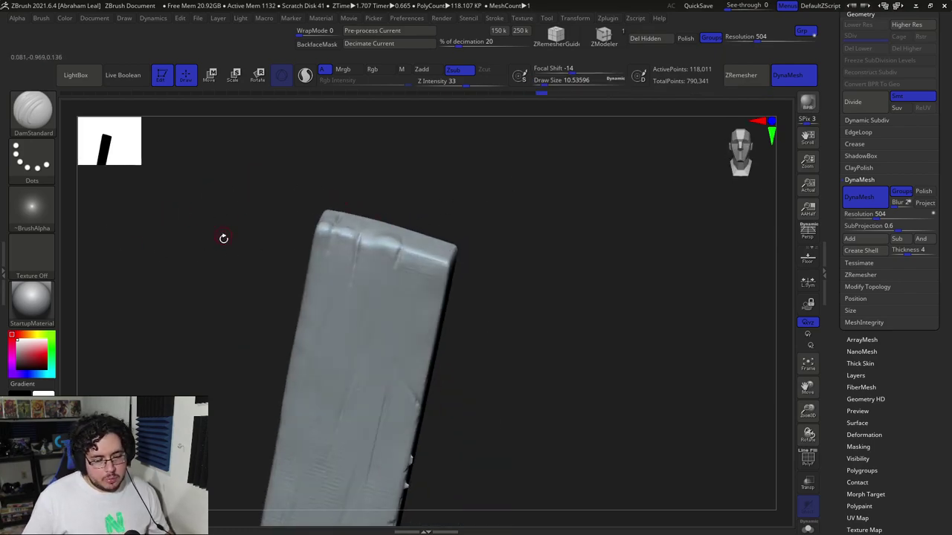
- Assign Alpha 45 to DamStandard and deepen the top-end cracks at a Draw Size of about 23
click(32, 208)
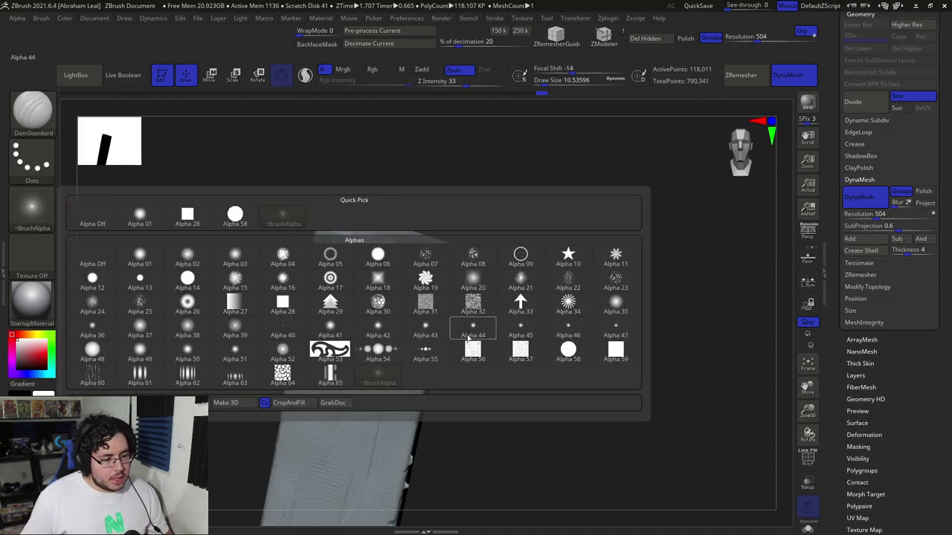
click(519, 330)
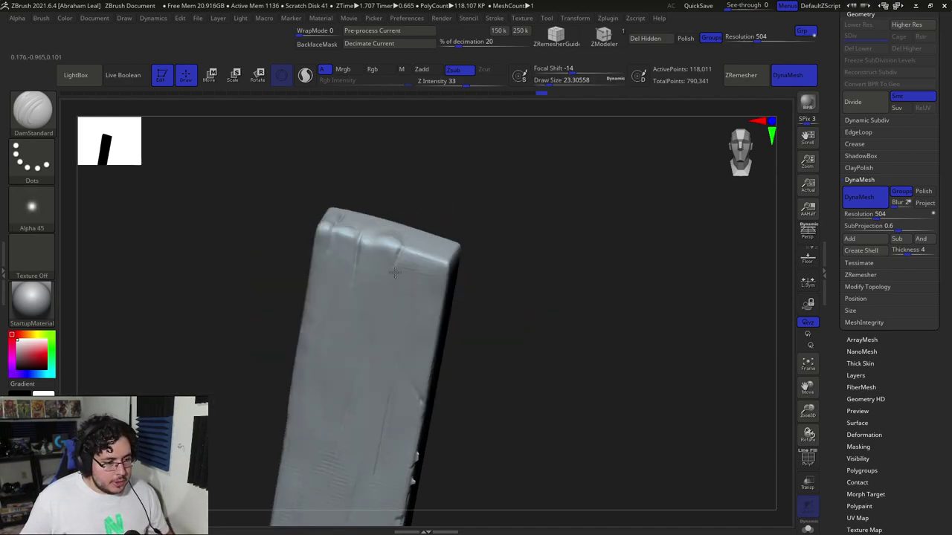
right_drag(395, 269, 424, 226)
right_drag(362, 256, 348, 268)
right_drag(426, 236, 461, 228)
right_drag(408, 194, 426, 191)
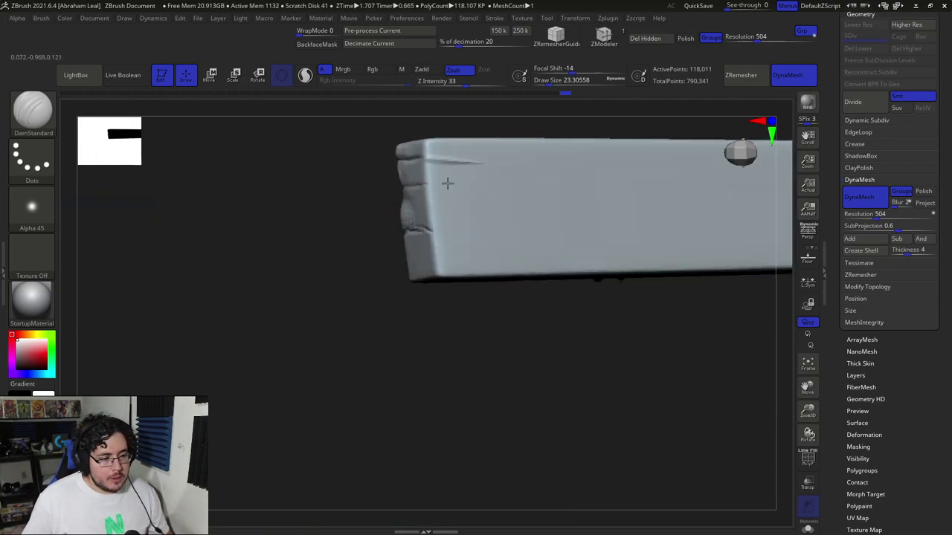
- Extend the top-end cracks as long wavy grooves along the plank's side face
mouse_move(512, 179)
mouse_down()
mouse_move(597, 188)
mouse_move(676, 168)
mouse_up()
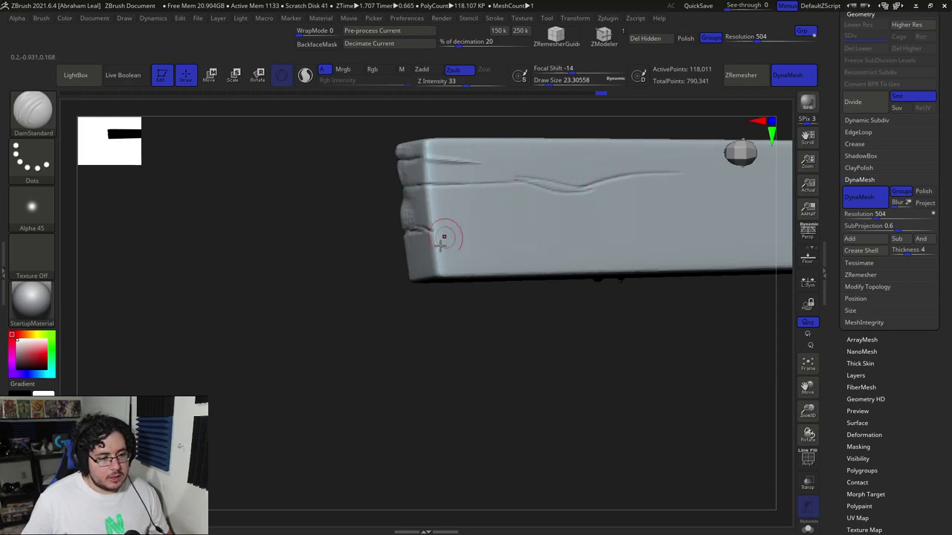
drag(433, 232, 532, 225)
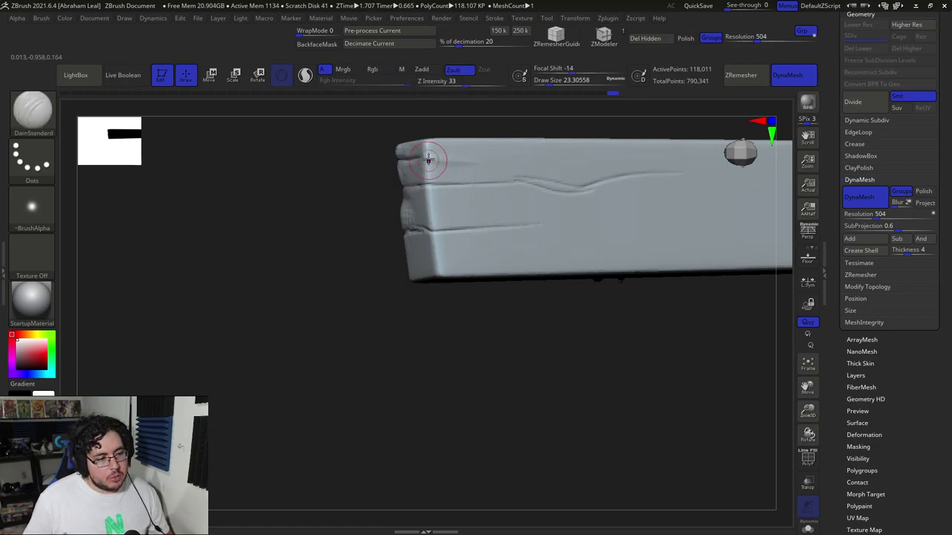
drag(329, 272, 410, 217)
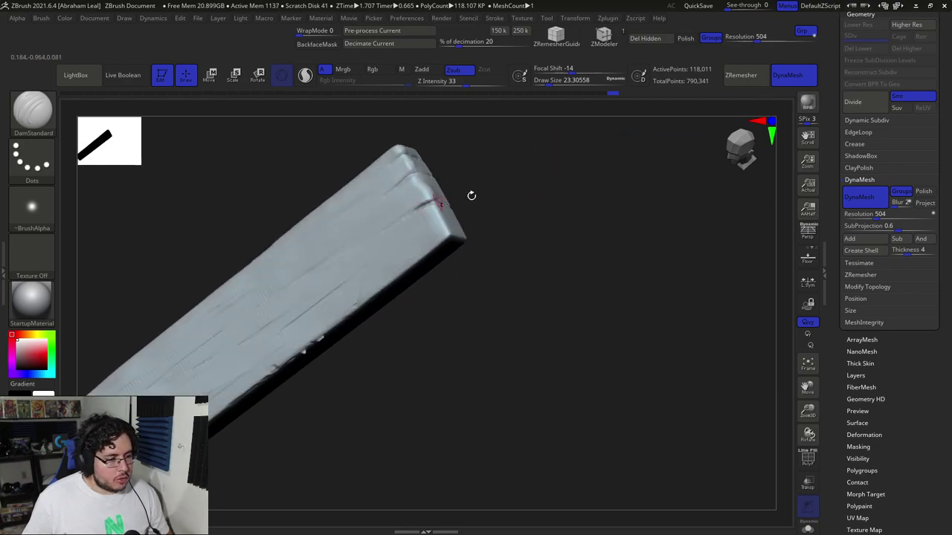
- Carve several lengthwise grooves down the plank's front face from its cracked top end
drag(462, 197, 403, 213)
drag(382, 166, 336, 197)
drag(443, 226, 362, 272)
drag(416, 212, 308, 278)
drag(513, 256, 453, 231)
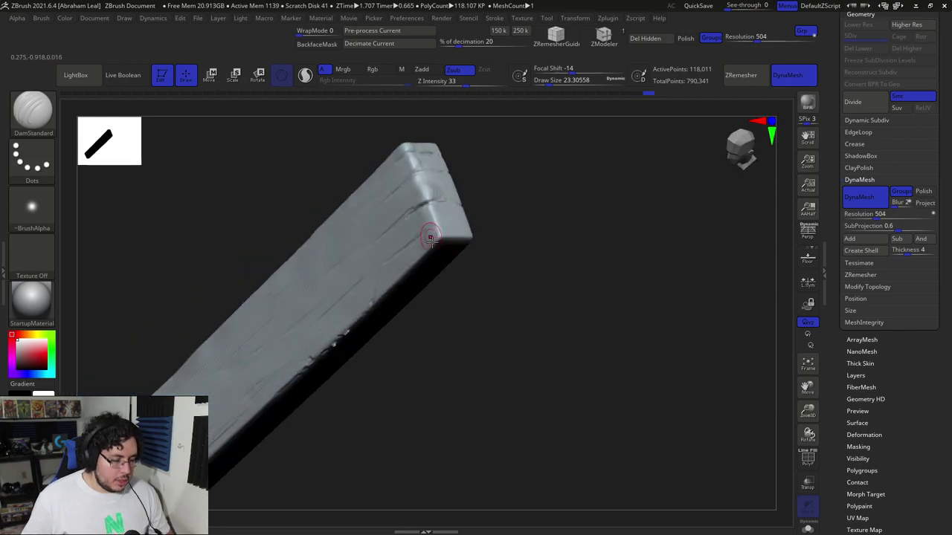
- Chip the front corner of the plank's top end with the ClayBuildup brush
key(b)
key(c)
key(b)
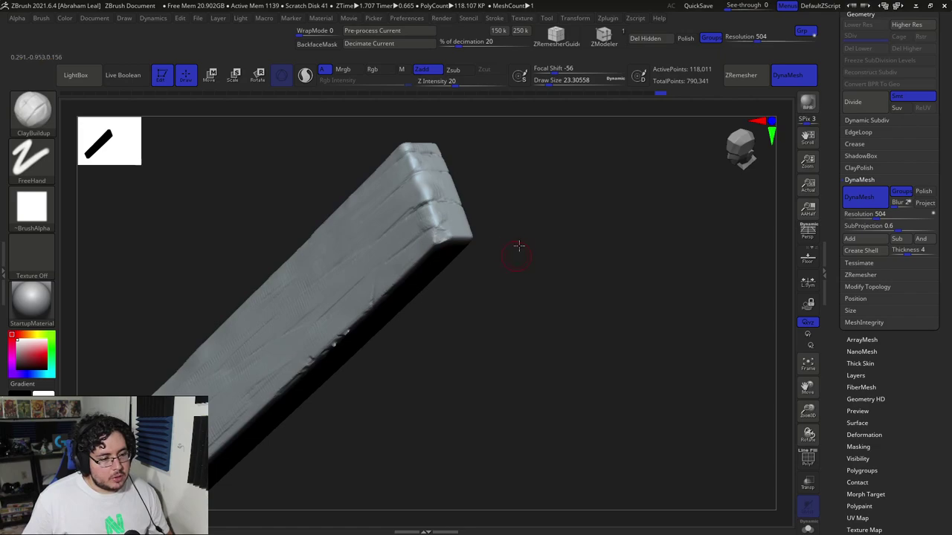
- Unhide the rest of the mask and set the ClayBuildup Draw Size to about 39
ctrl+shift+click(538, 214)
drag(576, 191, 431, 272)
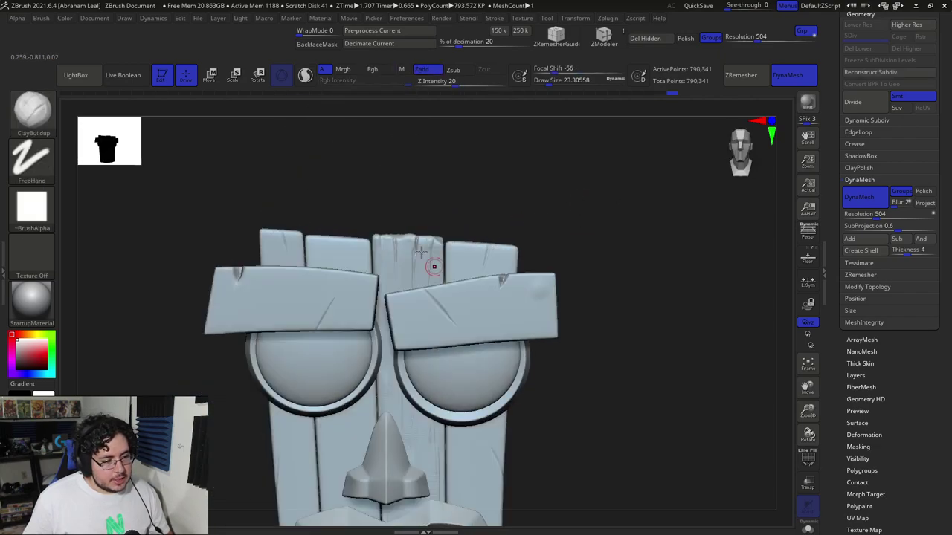
alt+drag(484, 206, 476, 255)
key(space)
drag(369, 278, 377, 279)
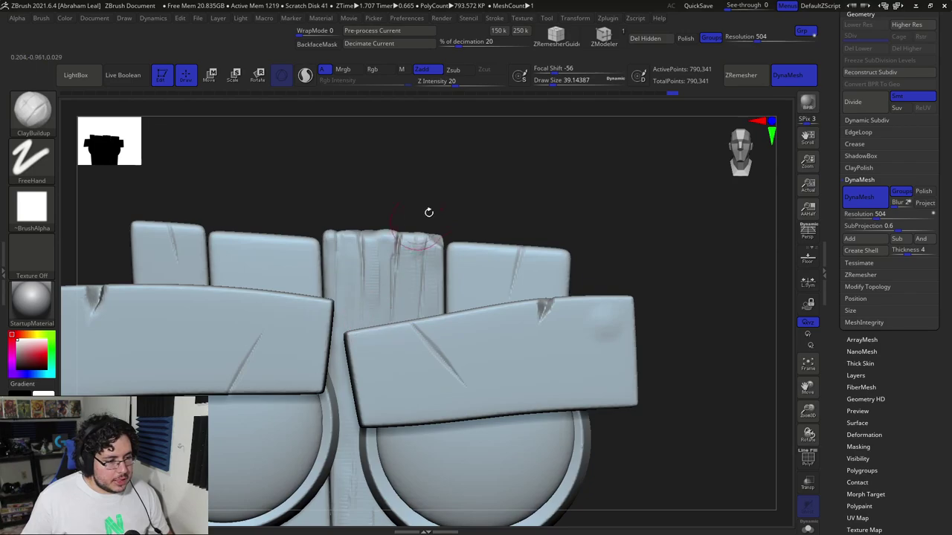
alt+drag(422, 219, 437, 173)
- Switch to the DamStandard brush and refine the cracks in the third plank above the eyebrows
key(b)
key(d)
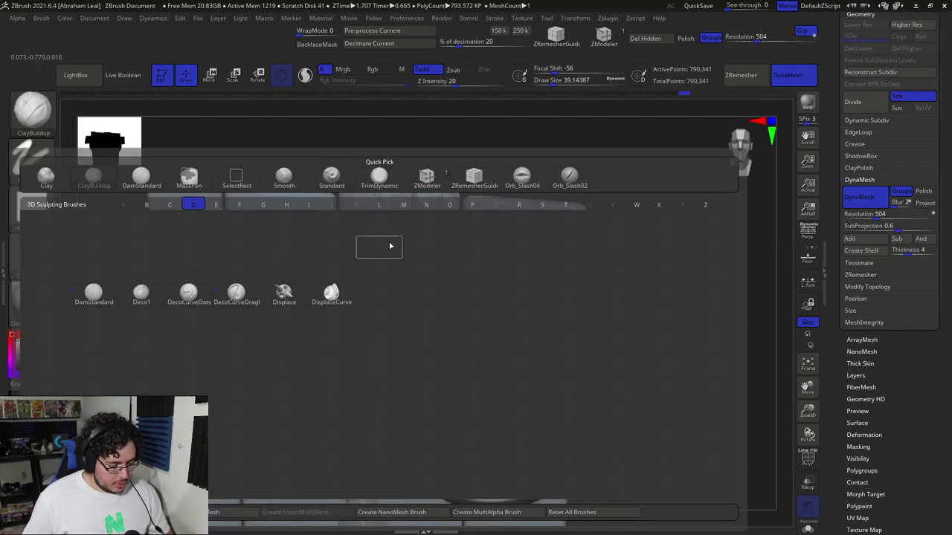
key(s)
key(b)
key(d)
key(s)
key(space)
drag(386, 203, 377, 255)
- Carve grain lines into the third plank beside the nose with DamStandard at a Draw Size of about 23 and smooth them
alt+drag(626, 242, 632, 187)
alt+drag(667, 379, 654, 234)
alt+drag(590, 320, 588, 212)
key(space)
drag(420, 190, 423, 190)
key(space)
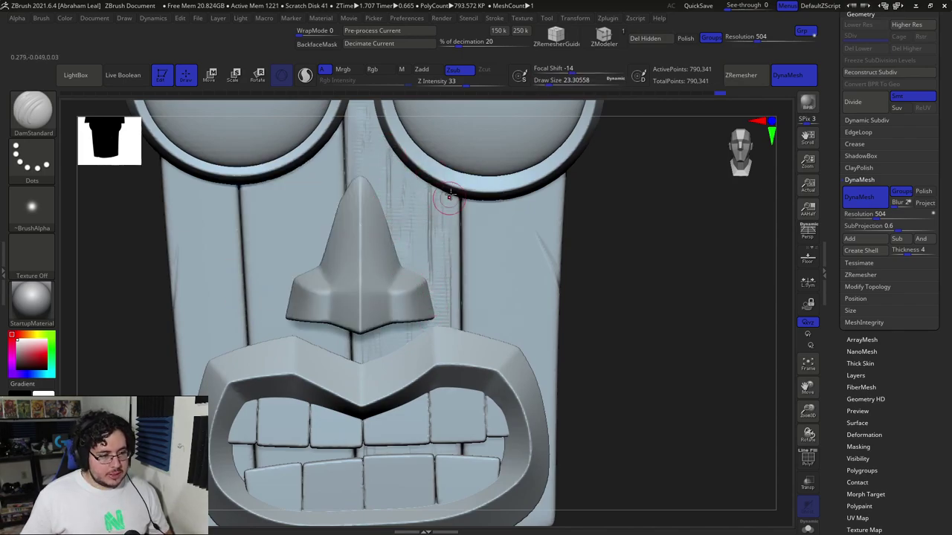
key(shift)
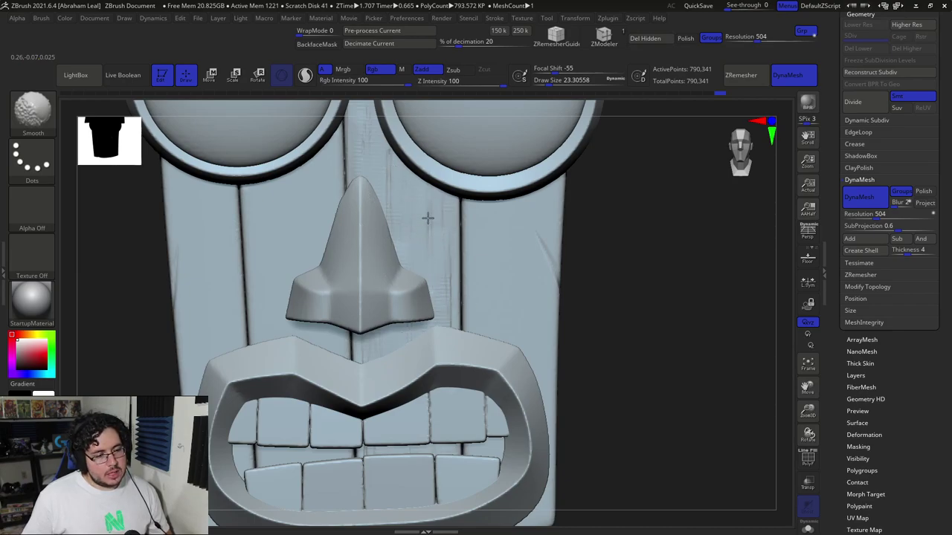
- Carve small cracks into the upper edge of the right eyebrow plank with DamStandard
alt+drag(647, 264, 638, 131)
alt+drag(540, 210, 516, 278)
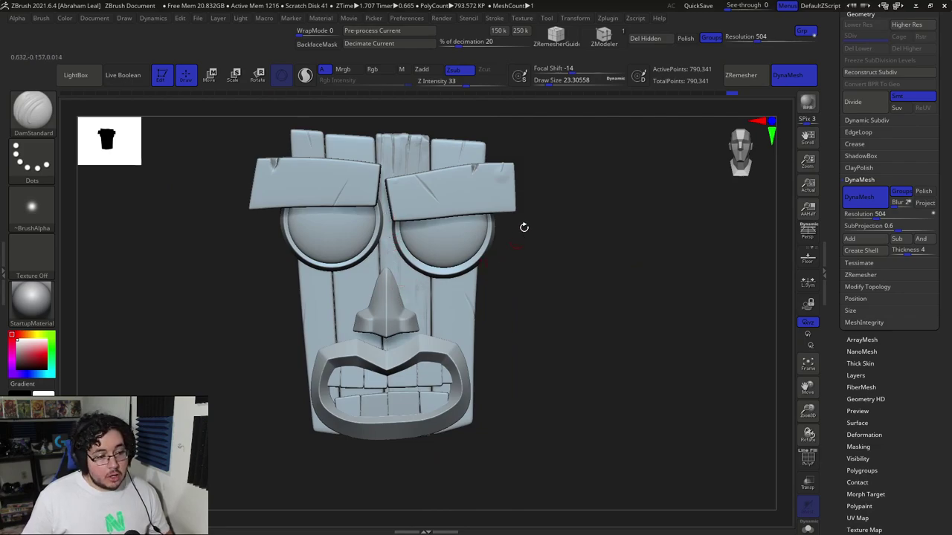
scroll(522, 233, up, 3)
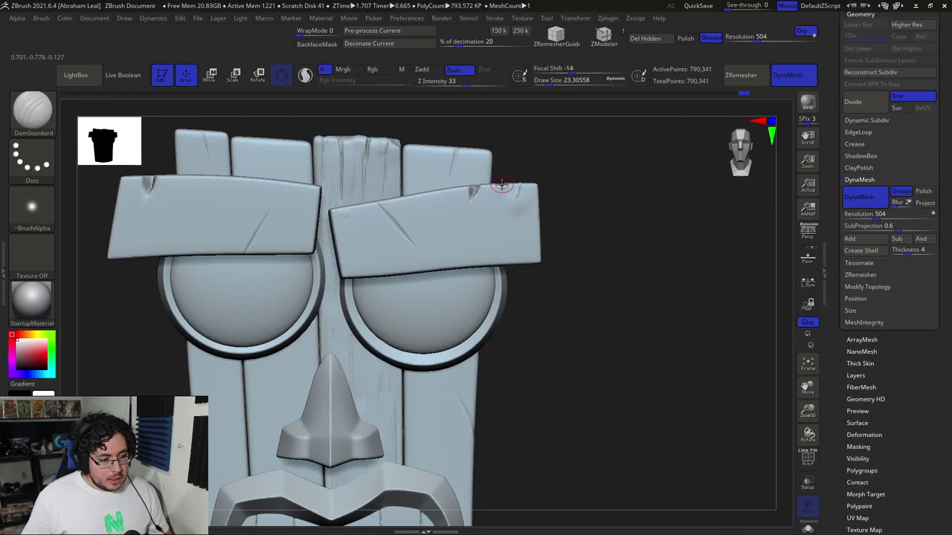
key(ctrl+z)
key(ctrl+shift+z)
right_drag(483, 206, 476, 237)
key(space)
click(399, 232)
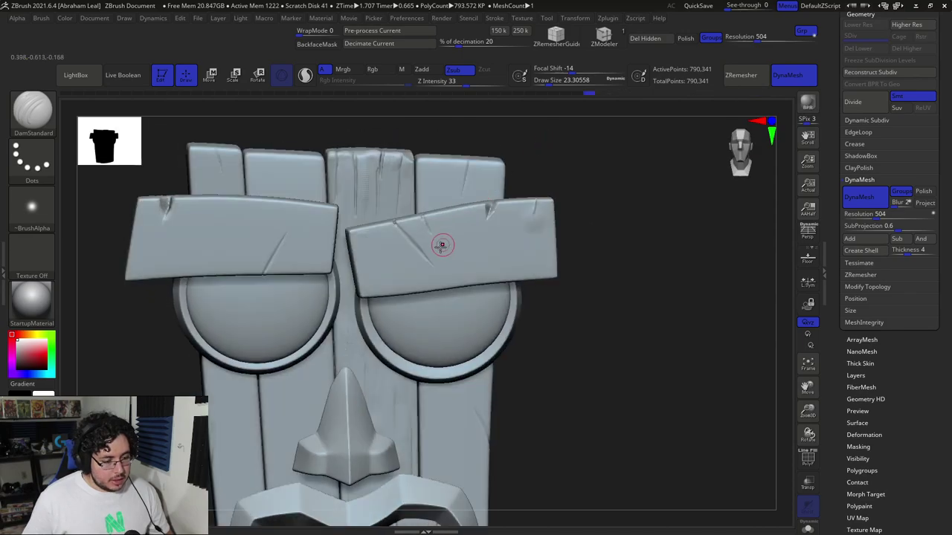
- Build up wood grain across the inner half of the right eyebrow plank with ClayBuildup at a Draw Size of about 41
key(b)
key(c)
key(b)
key(space)
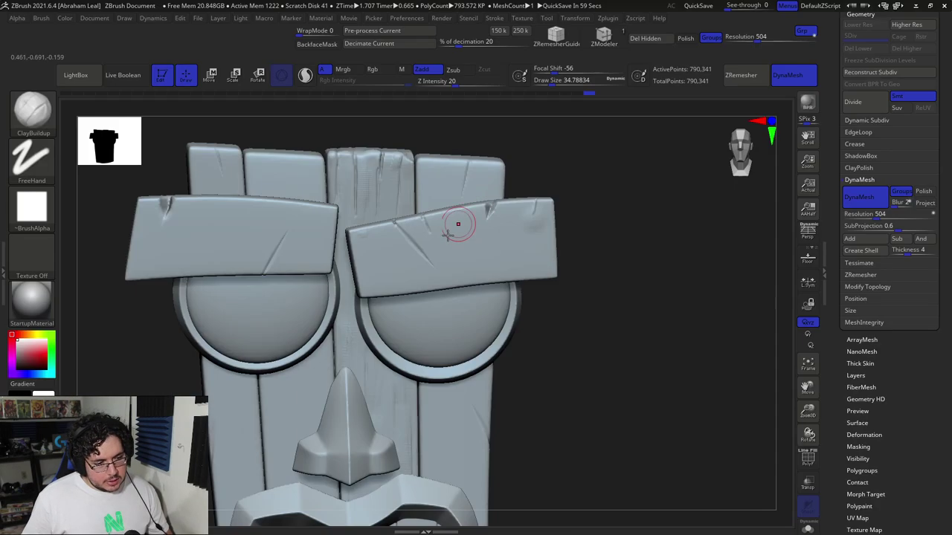
key(space)
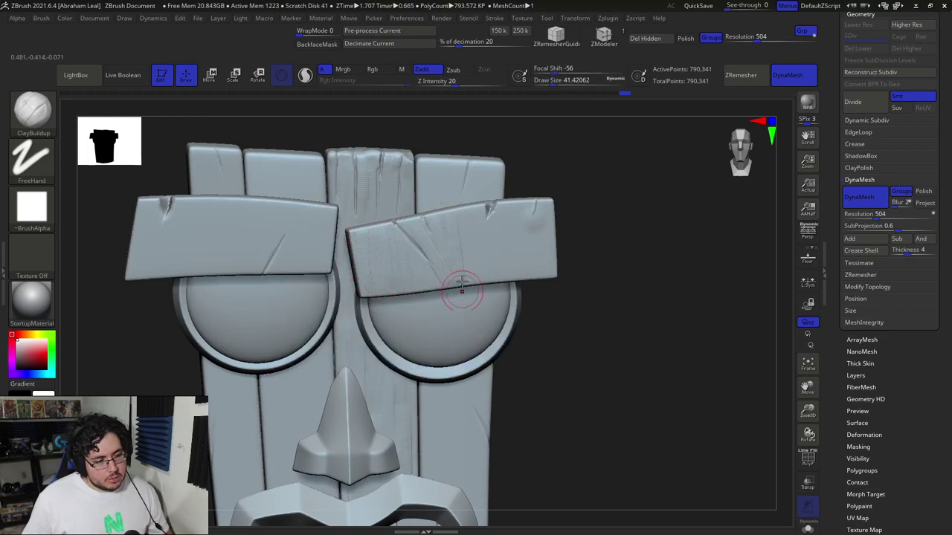
- Flatten the new grain on the right eyebrow plank with TrimDynamic at a Draw Size of about 68
key(b)
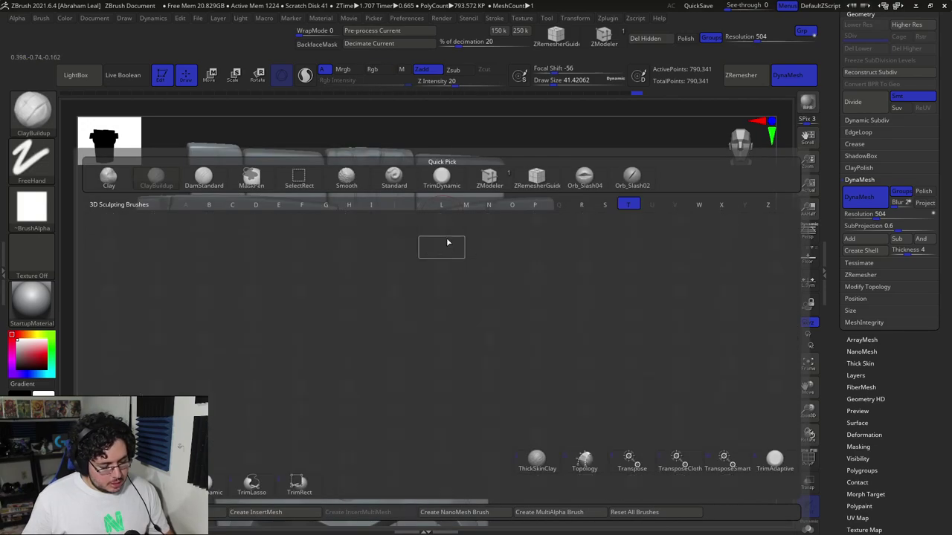
key(t)
key(d)
key(space)
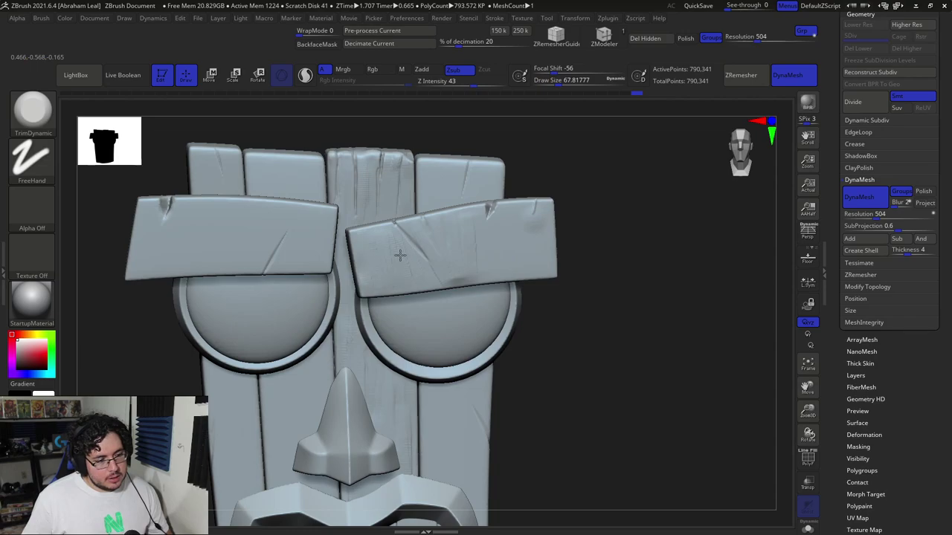
- Add ClayBuildup grain to the outer end of the right eyebrow plank and flatten it with TrimDynamic
key(b)
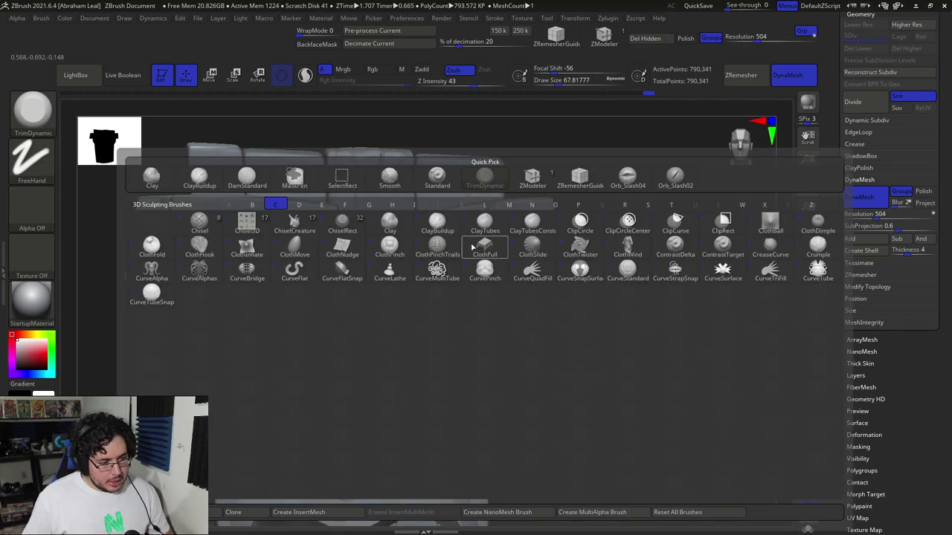
key(b)
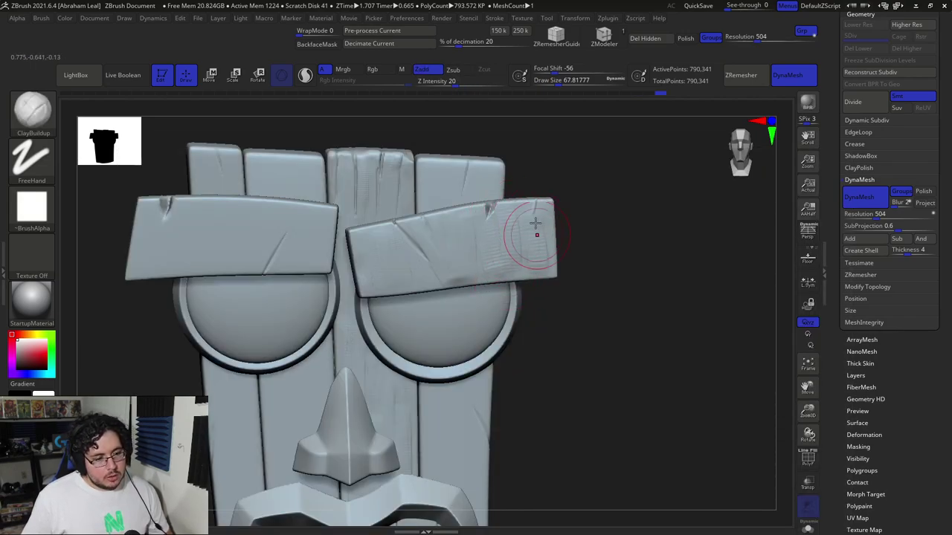
key(b)
key(t)
key(d)
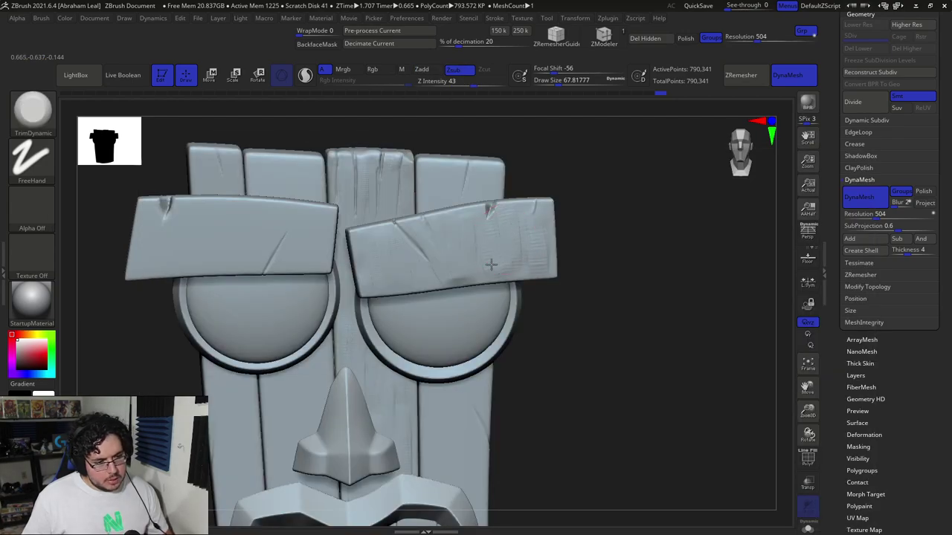
drag(537, 241, 536, 268)
mouse_move(596, 257)
mouse_down()
mouse_move(539, 247)
mouse_move(565, 249)
mouse_up()
- Trim the edges and corners of the right eyebrow plank with TrimDynamic at a Draw Size of about 29
key(space)
drag(644, 258, 621, 204)
key(space)
key(space)
click(548, 250)
mouse_move(554, 254)
mouse_down()
mouse_move(632, 253)
mouse_move(558, 206)
mouse_move(423, 281)
mouse_up()
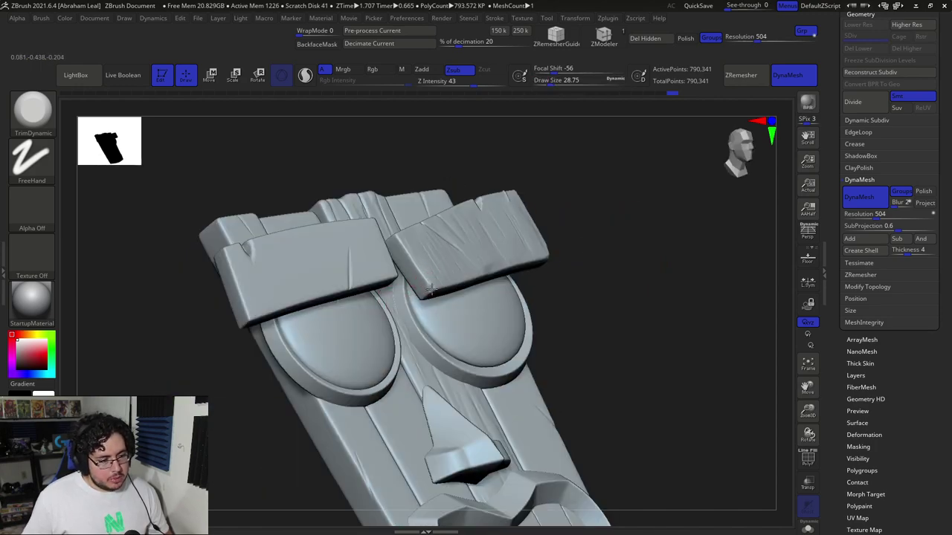
- Wear down the outer end of the left eyebrow plank with TrimDynamic and chip it with ClayBuildup at a Draw Size of about 14
mouse_move(587, 220)
mouse_down()
mouse_move(185, 274)
mouse_move(240, 283)
mouse_move(227, 321)
mouse_move(242, 323)
mouse_move(211, 330)
mouse_up()
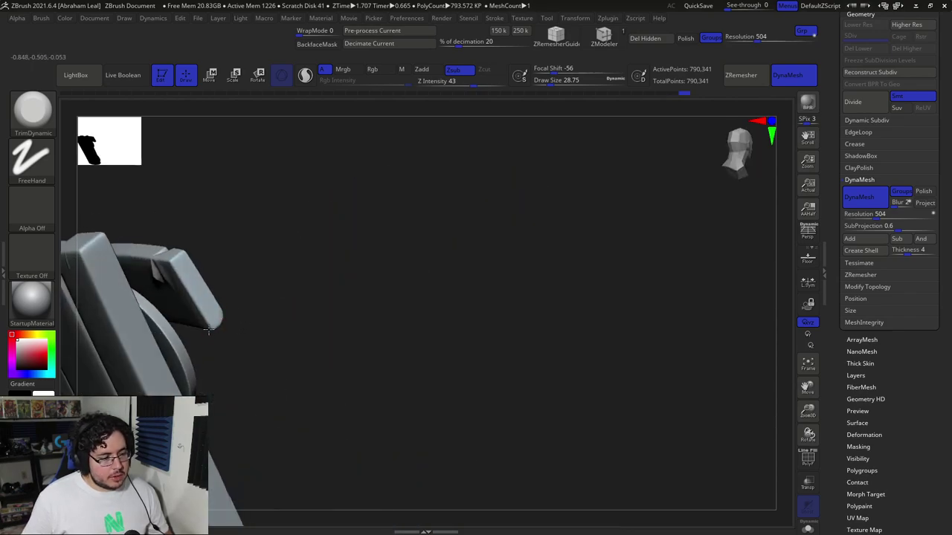
mouse_move(267, 281)
mouse_down()
mouse_move(327, 223)
mouse_move(236, 294)
mouse_move(232, 284)
mouse_up()
key(shift)
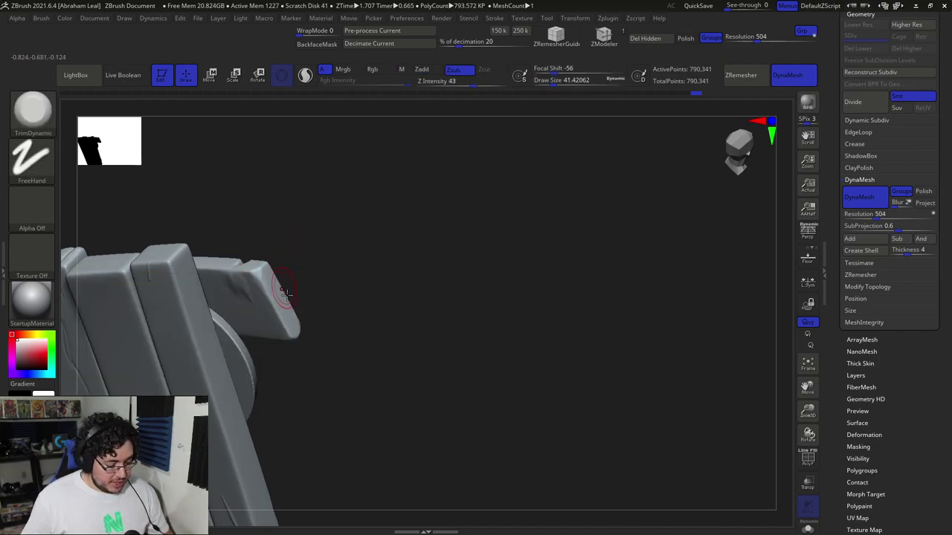
key(b)
key(c)
key(b)
key(space)
key(space)
drag(276, 298, 270, 298)
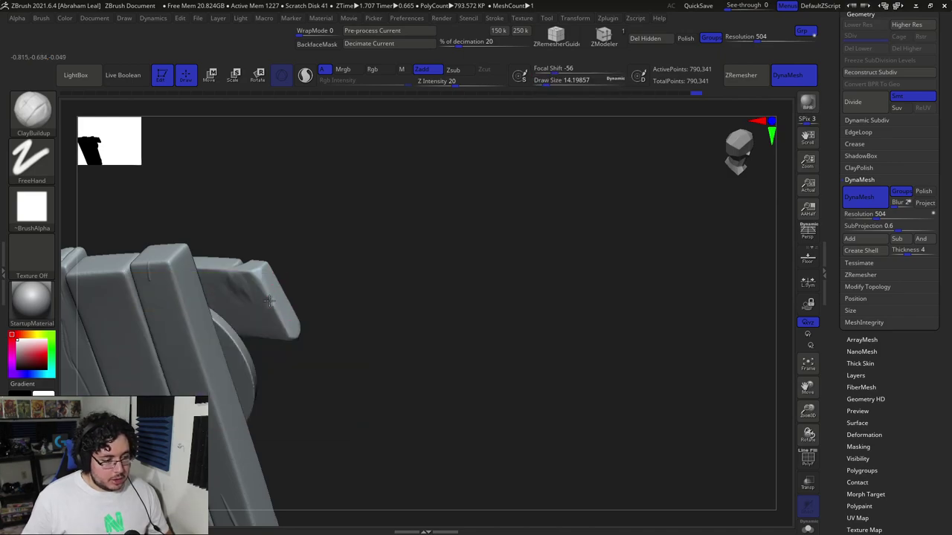
right_drag(288, 312, 264, 307)
drag(237, 375, 235, 411)
ctrl+right_drag(235, 410, 309, 274)
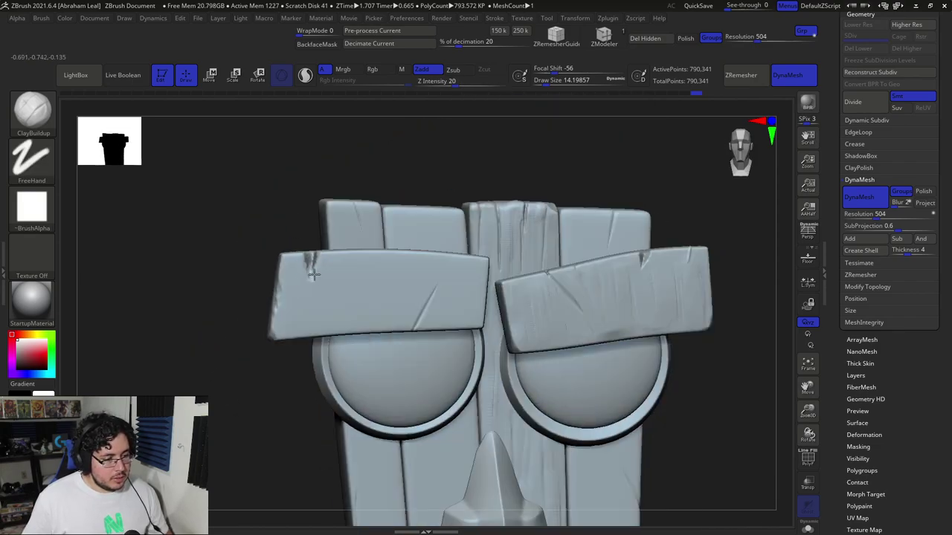
- Rework the notch in the left eyebrow plank's upper edge and trim it with TrimDynamic at a Draw Size of about 23
mouse_move(301, 222)
mouse_down()
mouse_move(297, 243)
mouse_move(309, 257)
mouse_up()
key(b)
key(t)
key(d)
right_drag(293, 253, 306, 255)
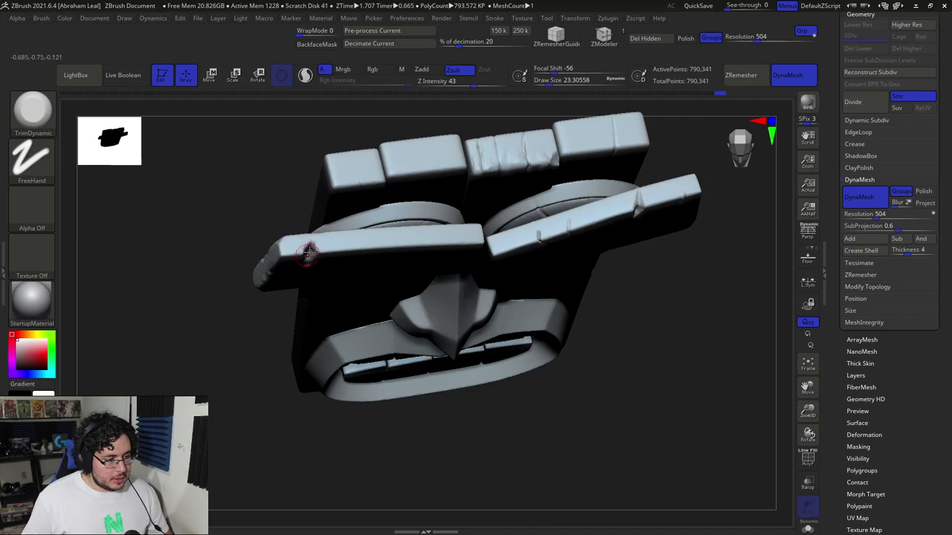
shift+right_drag(237, 312, 317, 264)
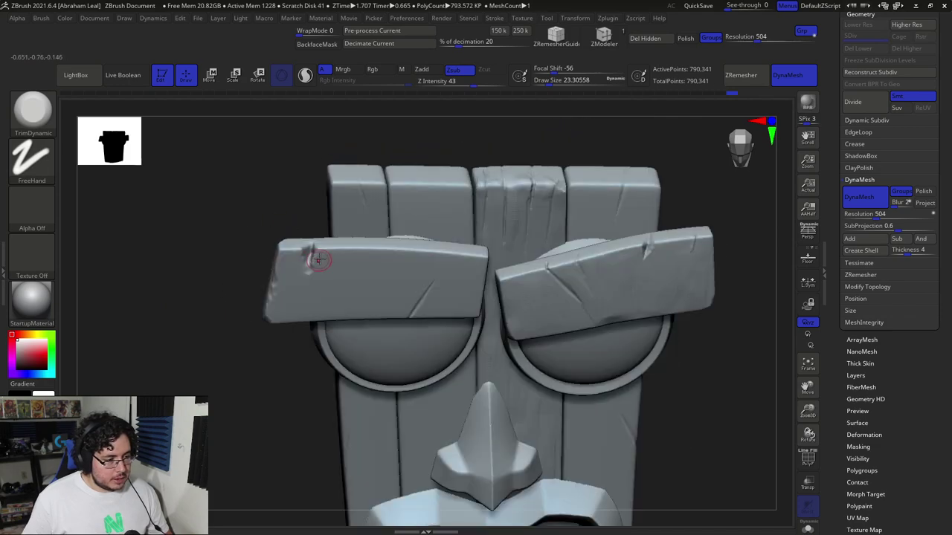
drag(307, 282, 305, 262)
mouse_move(240, 260)
right_down()
mouse_move(243, 230)
mouse_move(286, 236)
right_up()
mouse_move(260, 160)
ctrl+right_down()
mouse_move(215, 238)
mouse_move(230, 249)
mouse_move(333, 169)
ctrl+right_up()
- Build up wood grain across the left eyebrow plank with ClayBuildup at a Draw Size of about 65
key(b)
key(c)
key(b)
key(space)
drag(316, 230, 338, 222)
key(space)
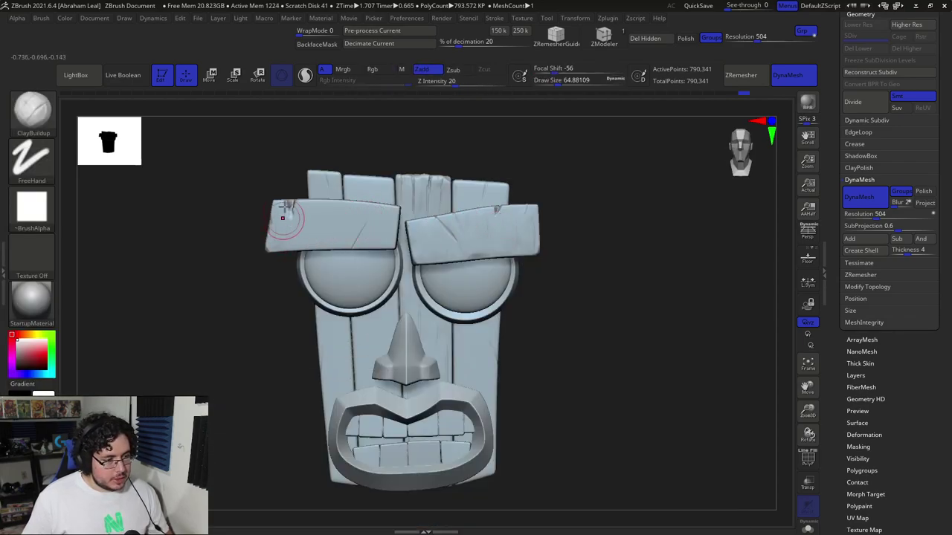
mouse_move(292, 249)
mouse_down()
mouse_move(310, 209)
mouse_move(329, 243)
mouse_up()
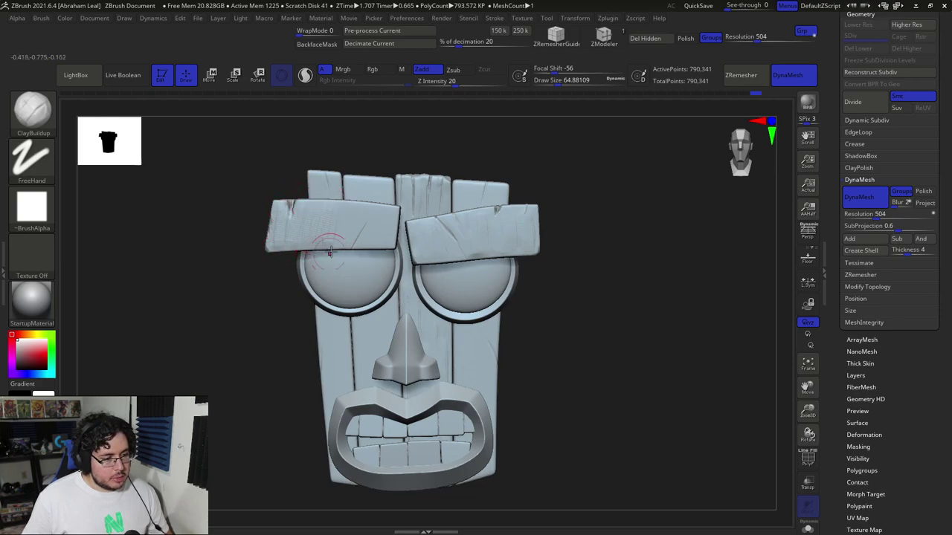
mouse_move(350, 205)
mouse_down()
mouse_move(374, 242)
mouse_move(301, 228)
mouse_up()
- Flatten the grain on the left eyebrow plank with TrimDynamic at a Draw Size of about 65
key(b)
key(t)
key(d)
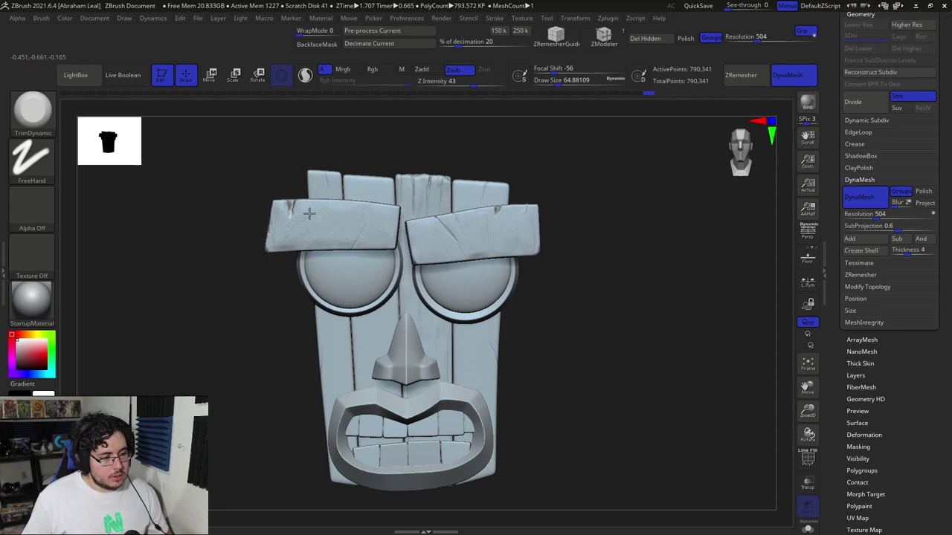
drag(250, 314, 239, 281)
alt+drag(606, 246, 614, 278)
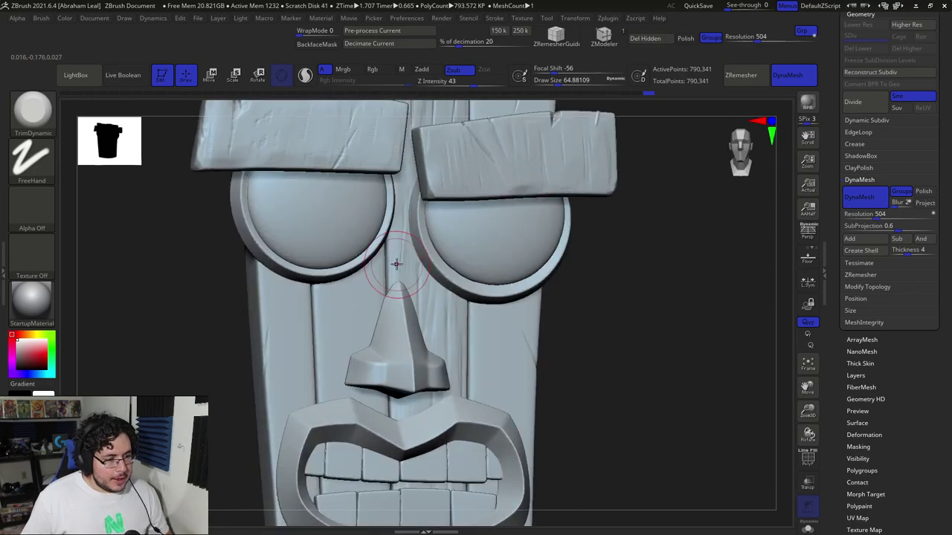
key(alt+Tab)
key(alt+Tab)
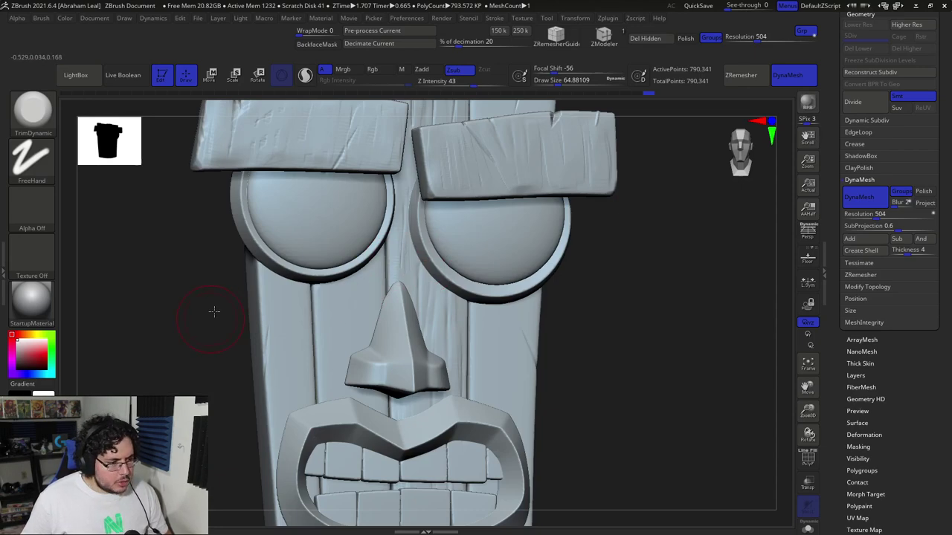
drag(213, 314, 282, 246)
key(b)
key(d)
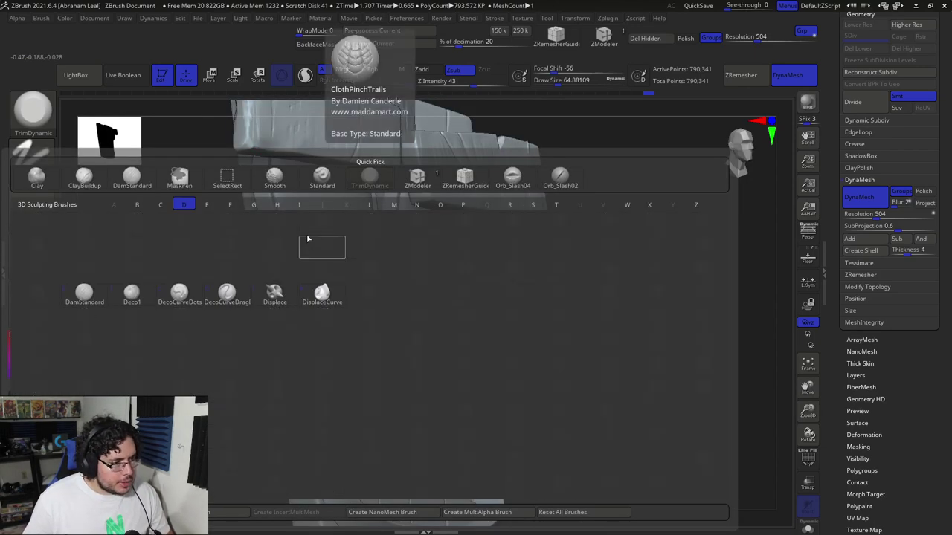
click(308, 240)
key(s)
key(space)
drag(282, 230, 293, 242)
key(ctrl+z)
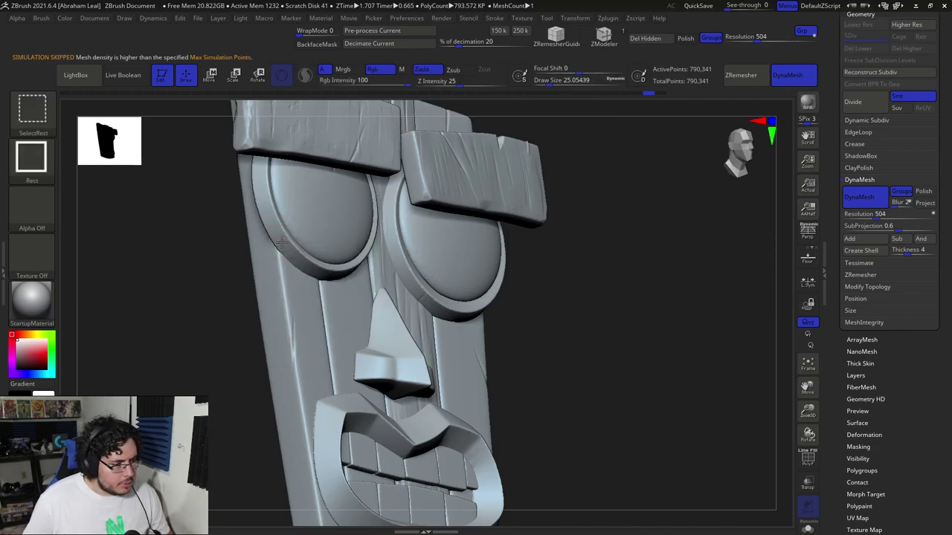
- Isolate the left eye ring, chip its outer edge with ClayBuildup at a Draw Size of about 17, and unhide the mask
ctrl+shift+click(285, 245)
key(b)
key(c)
key(b)
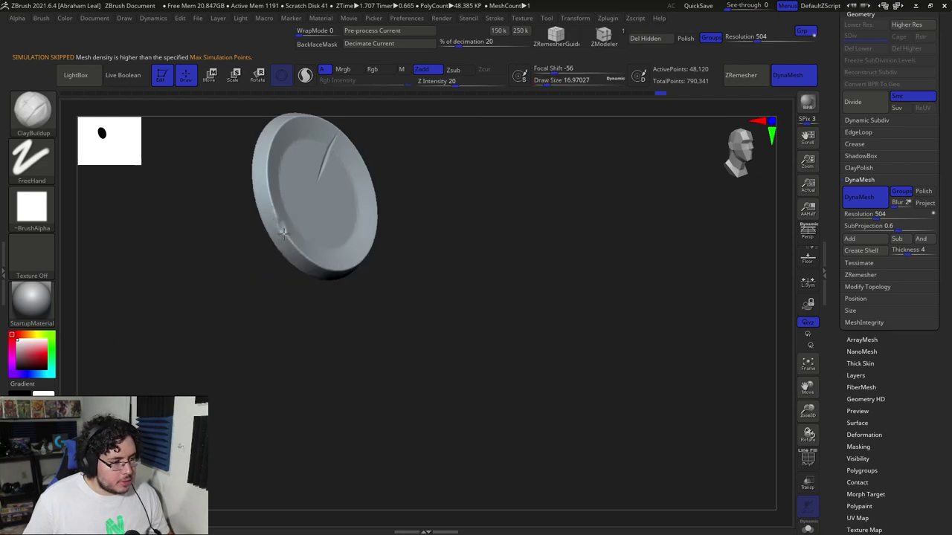
ctrl+shift+click(248, 296)
- Chip the edges of the right eye ring from the front and side with ClayBuildup at a Draw Size of about 17
drag(614, 260, 595, 265)
alt+drag(577, 228, 483, 268)
drag(553, 243, 404, 201)
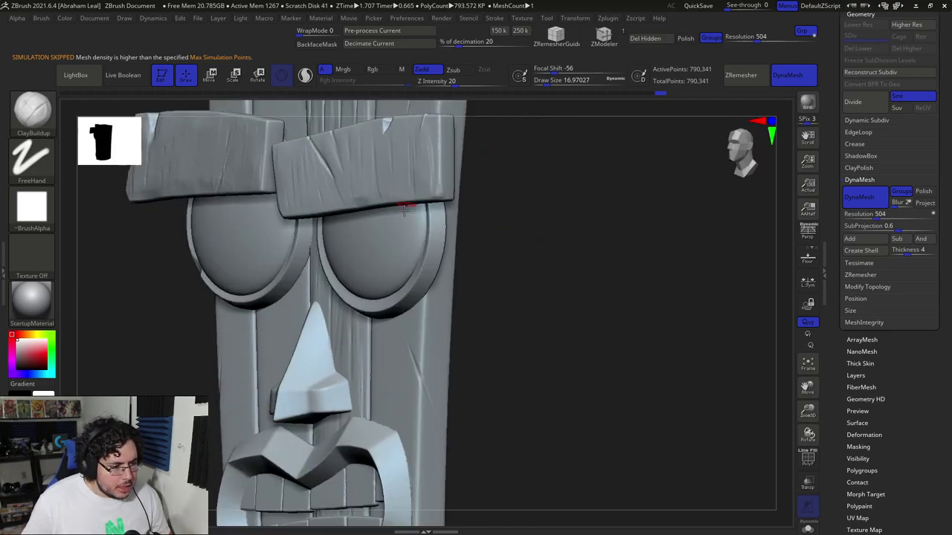
drag(535, 213, 454, 212)
alt+drag(286, 173, 406, 219)
drag(532, 199, 446, 202)
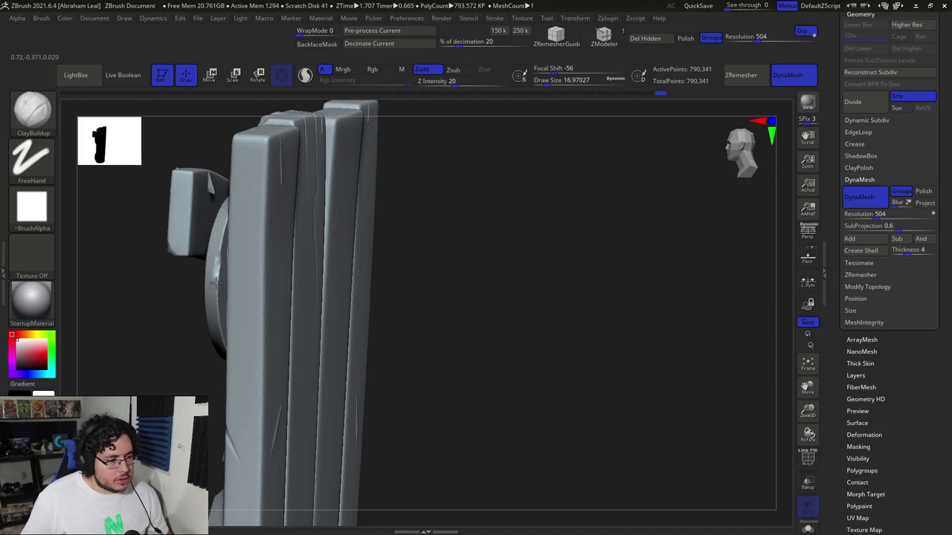
drag(168, 301, 262, 280)
- Switch to Maya to check the eyebrows and eye rings on the mask reference, and return to ZBrush
alt+drag(262, 279, 374, 167)
alt+right_drag(340, 258, 424, 260)
key(alt+Tab)
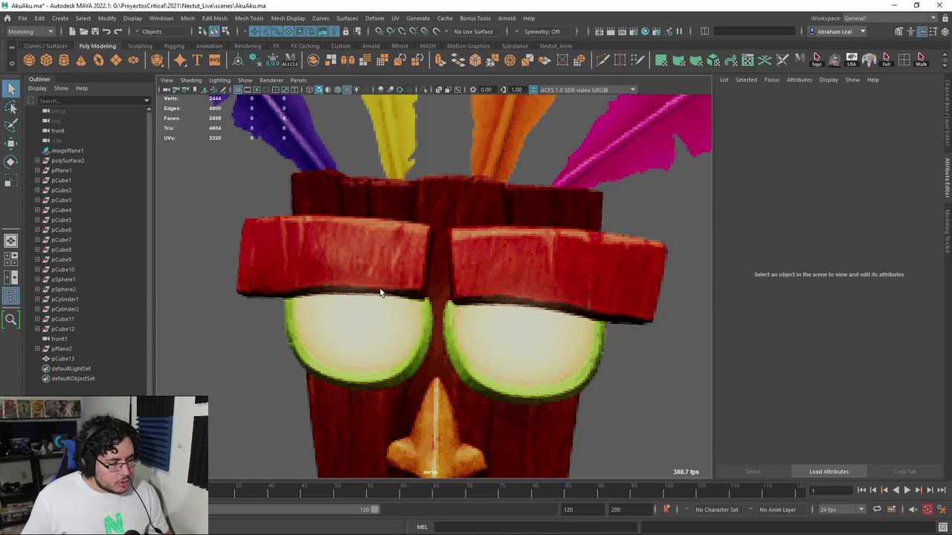
key(alt+Tab)
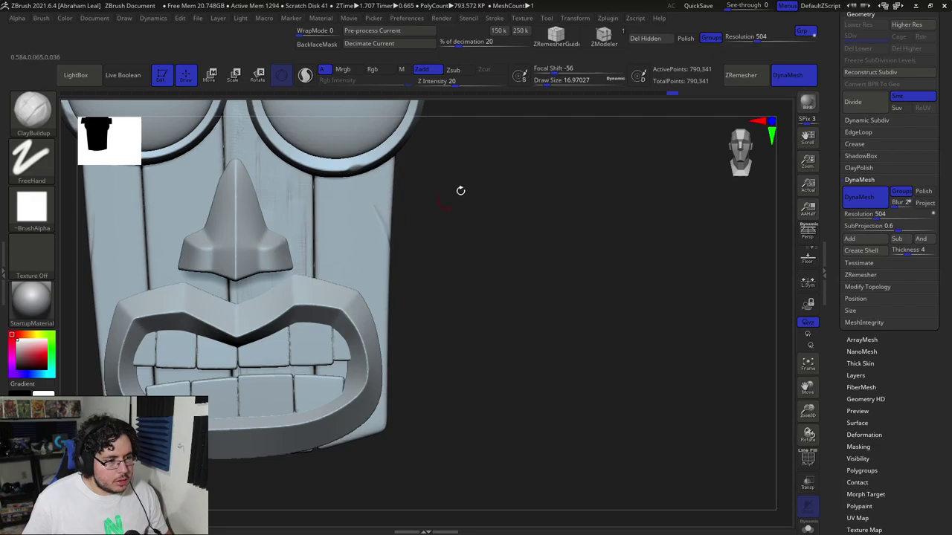
- Carve cracks into the top end of the second plank above the eyebrows with DamStandard at a Draw Size of about 31
alt+drag(455, 192, 529, 348)
alt+right_drag(565, 215, 260, 166)
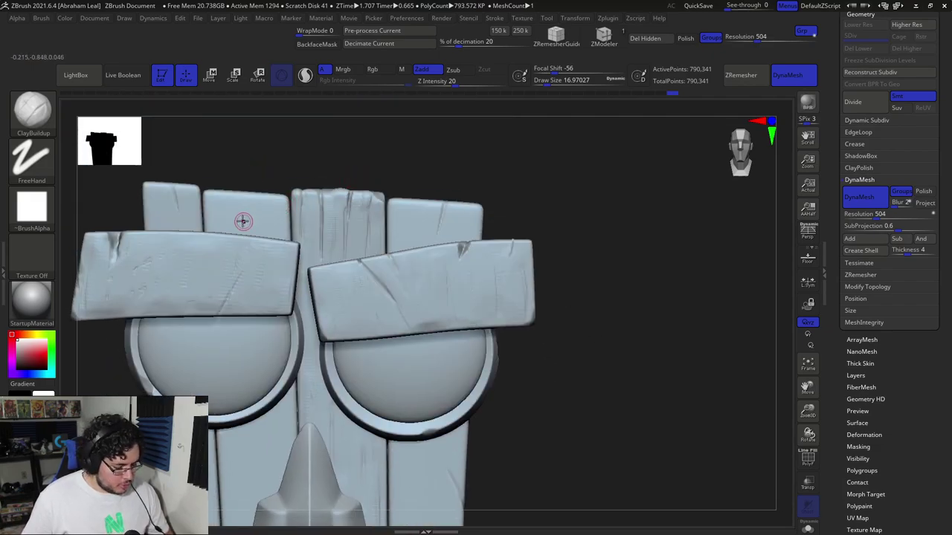
key(b)
key(d)
key(s)
drag(239, 179, 255, 208)
key(ctrl)
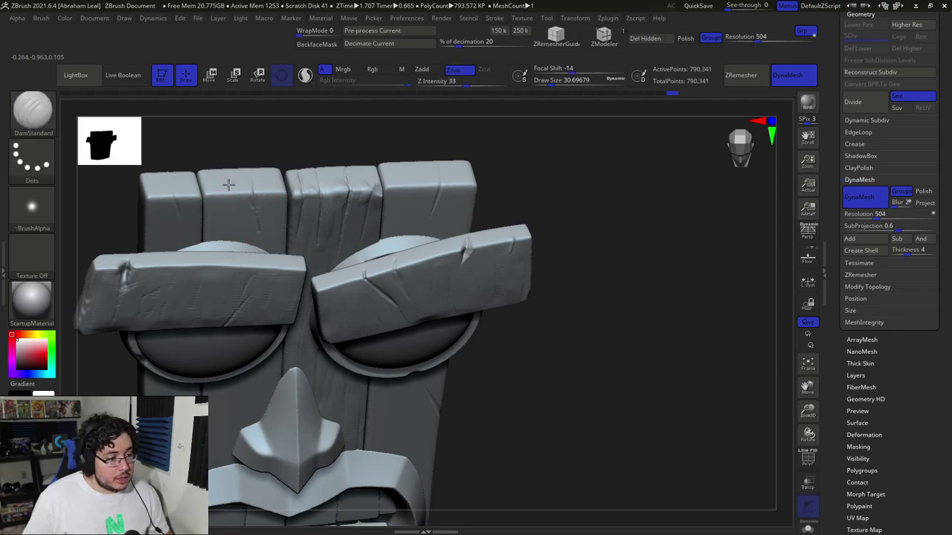
right_drag(232, 238, 255, 199)
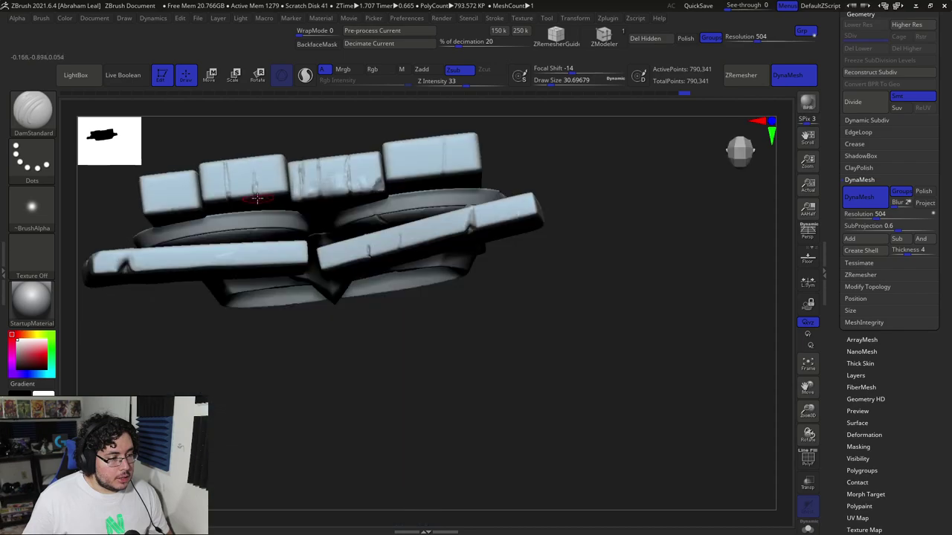
- Shape the wood between the cracks on the second plank's top end with ClayBuildup at a Draw Size of about 31
key(b)
key(c)
key(b)
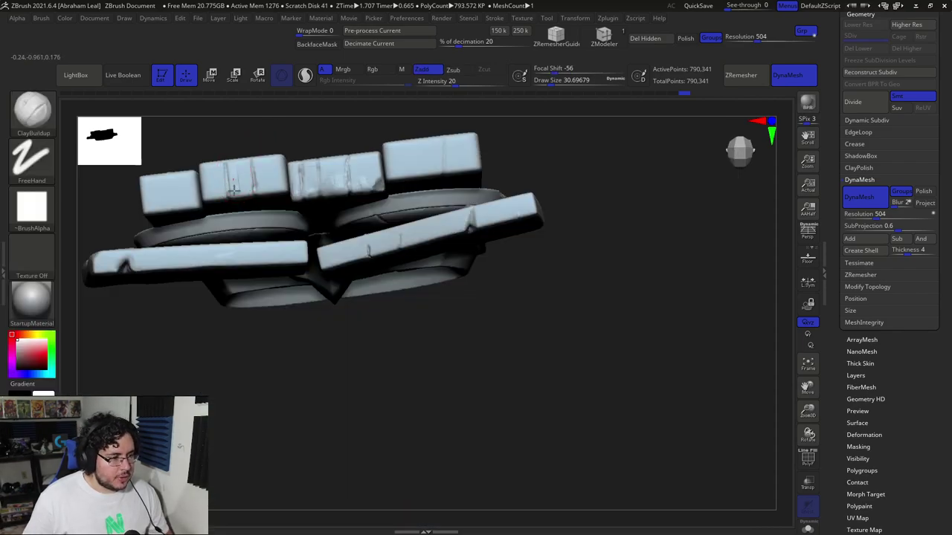
mouse_move(275, 139)
right_down()
mouse_move(278, 89)
mouse_move(269, 140)
right_up()
shift+drag(244, 190, 238, 196)
mouse_move(278, 145)
right_down()
mouse_move(297, 103)
mouse_move(233, 179)
right_up()
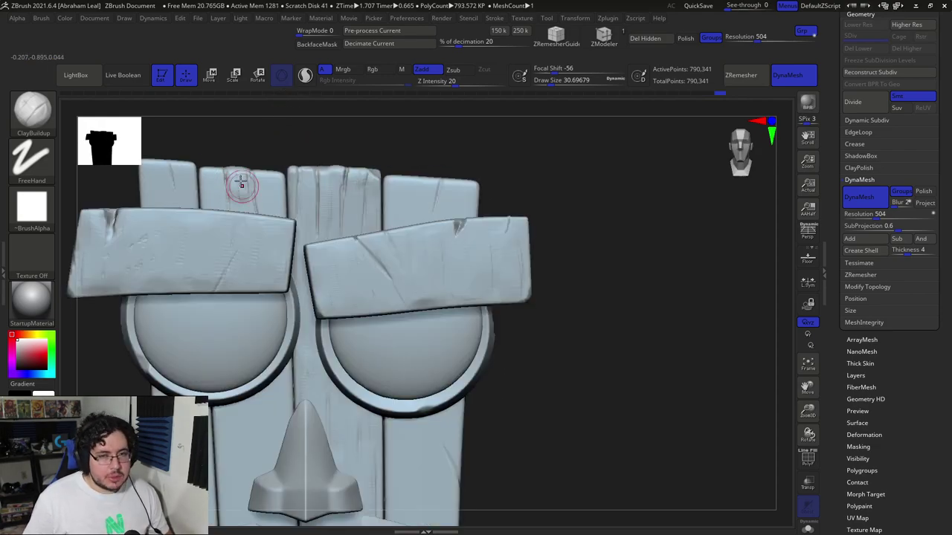
mouse_move(235, 177)
mouse_down()
mouse_move(238, 197)
mouse_move(264, 221)
mouse_up()
- Isolate the second plank and build up grain along its full length with ClayBuildup at a Draw Size of about 59
right_drag(268, 122, 264, 170)
ctrl+shift+click(262, 199)
right_drag(297, 216, 317, 121)
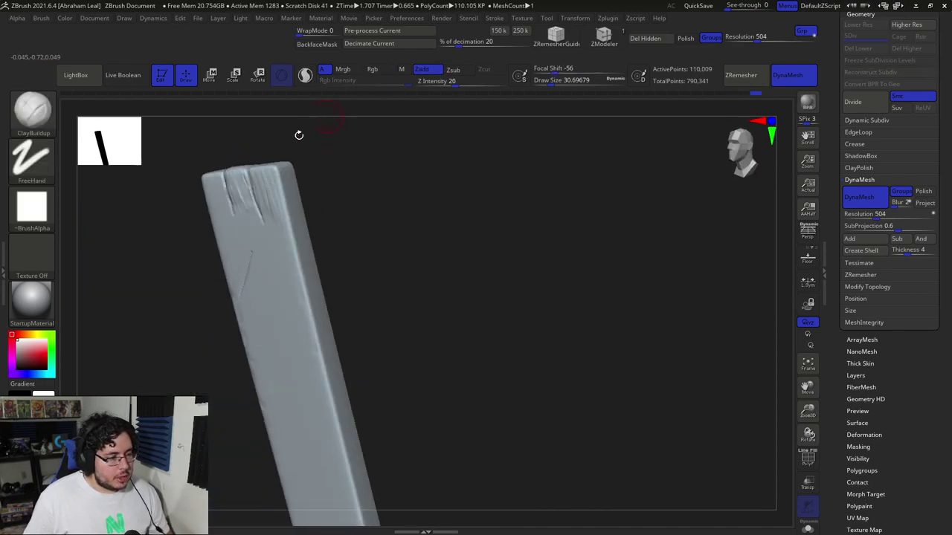
mouse_move(355, 239)
alt+mouse_down()
mouse_move(383, 163)
mouse_move(376, 189)
mouse_move(356, 195)
alt+mouse_up()
key(space)
click(273, 168)
drag(264, 135, 268, 230)
drag(278, 134, 278, 261)
mouse_move(242, 122)
right_down()
mouse_move(246, 233)
mouse_move(315, 191)
right_up()
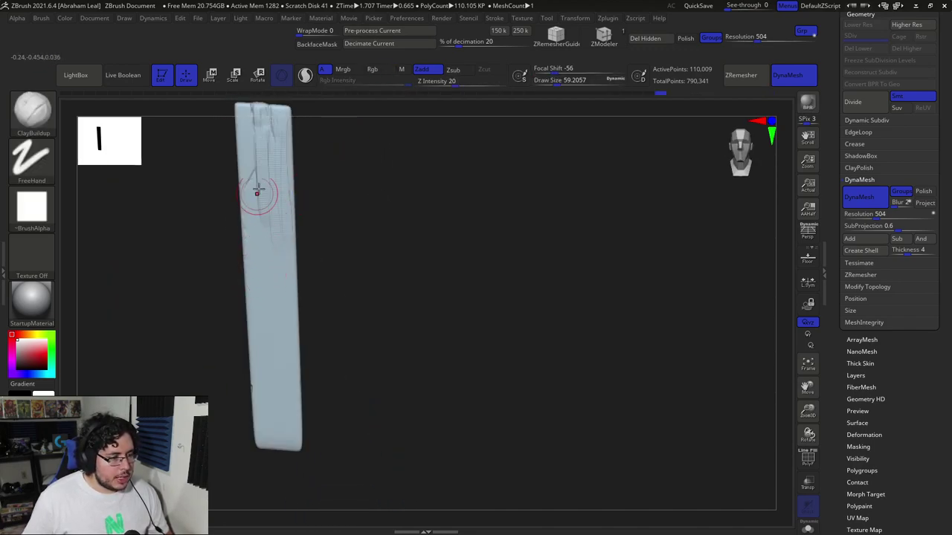
mouse_move(247, 217)
mouse_down()
mouse_move(265, 401)
mouse_move(281, 400)
mouse_up()
drag(287, 235, 289, 402)
- Flatten the grain along the isolated plank with TrimDynamic at a Draw Size of about 108
key(b)
key(t)
key(d)
key(space)
click(269, 295)
drag(267, 296, 261, 328)
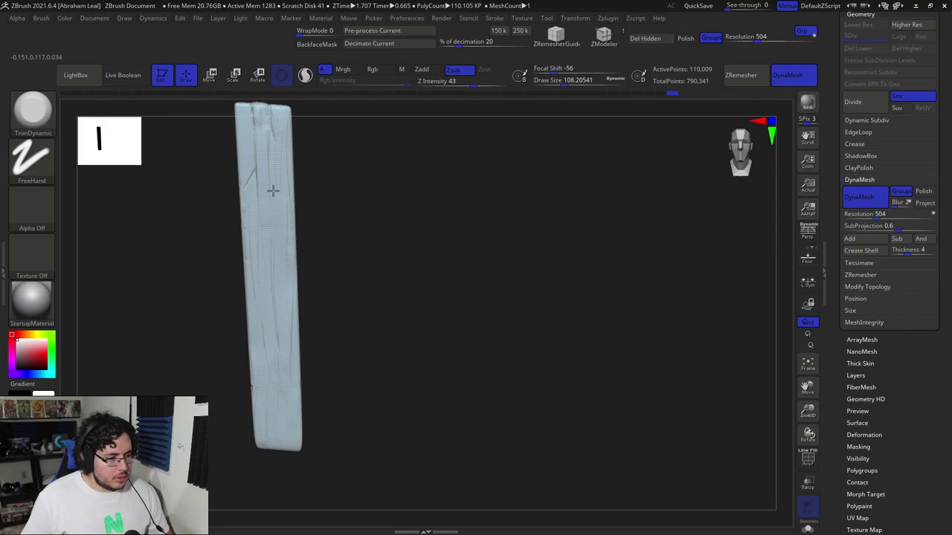
- Carve fine cracks into the isolated plank's top end and down its face with DamStandard at a Draw Size of about 17
mouse_move(268, 119)
right_down()
mouse_move(316, 204)
mouse_move(372, 251)
mouse_move(384, 230)
right_up()
key(b)
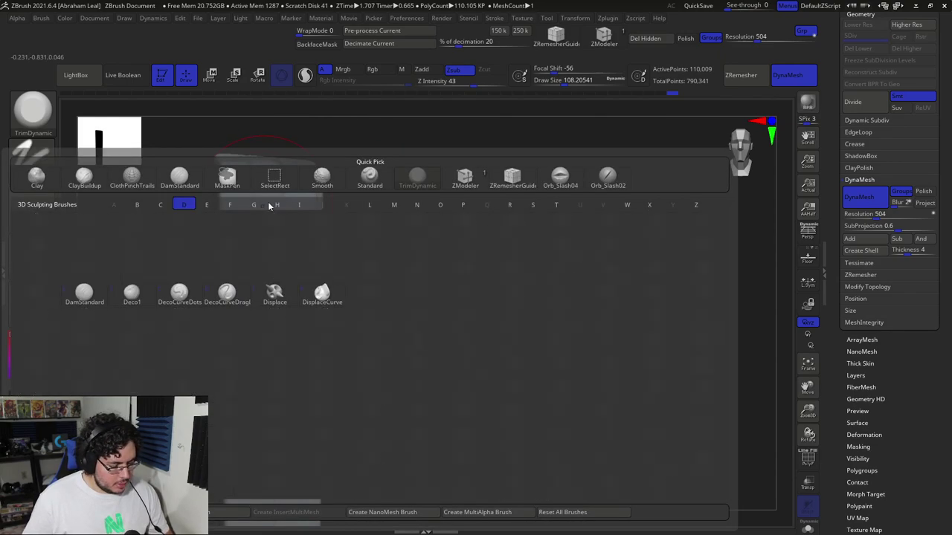
key(d)
key(s)
right_drag(283, 141, 296, 175)
key(space)
click(283, 176)
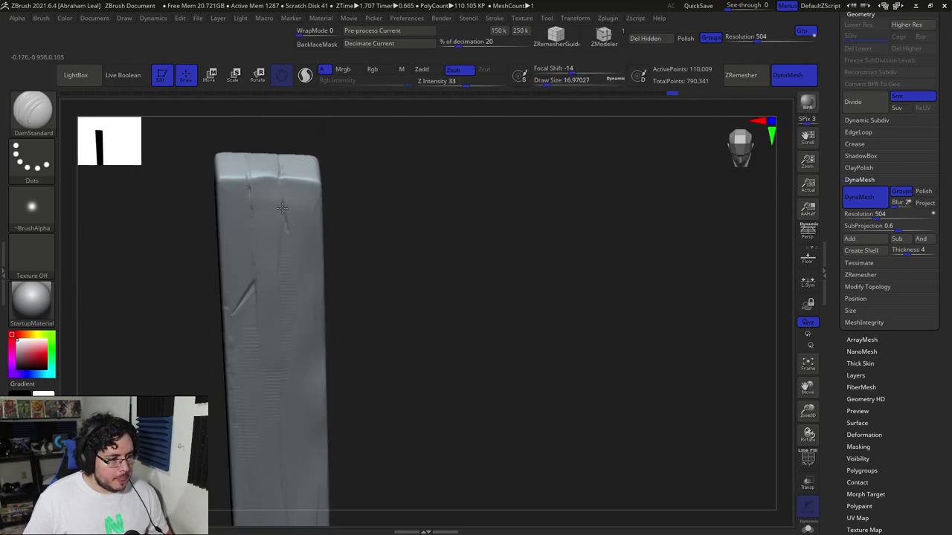
drag(252, 217, 247, 238)
drag(179, 215, 180, 197)
drag(253, 267, 251, 242)
drag(182, 192, 187, 222)
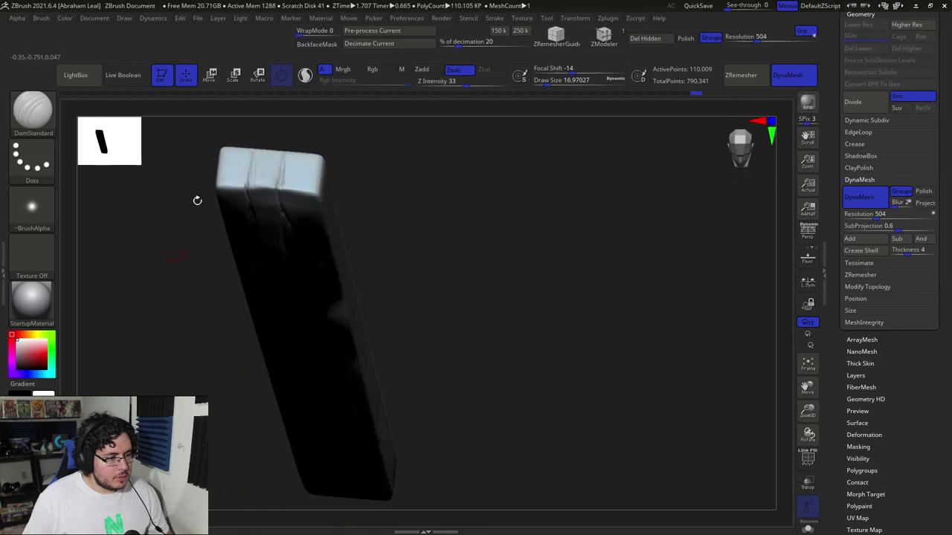
- Continue the DamStandard cracks from the plank's top end onto its back face
right_drag(256, 145, 248, 166)
right_drag(196, 187, 255, 150)
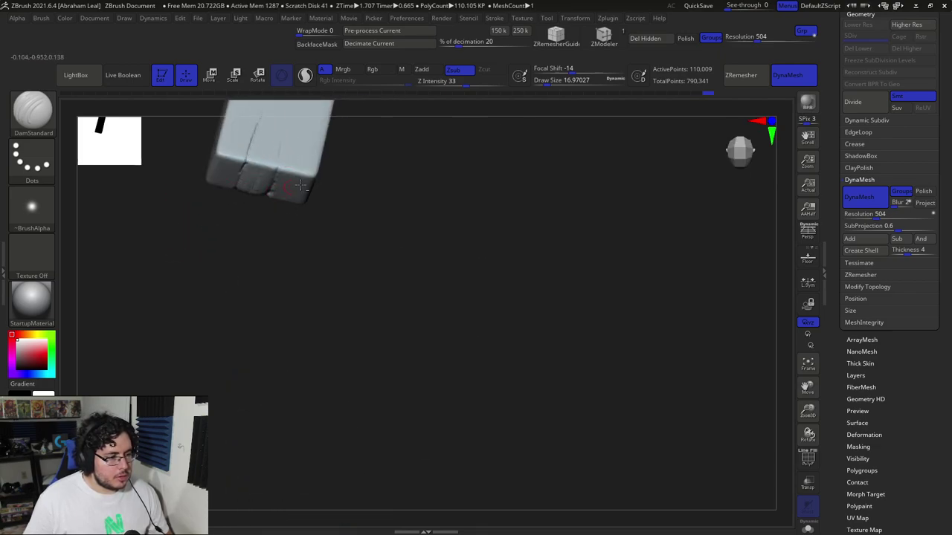
right_drag(288, 191, 235, 238)
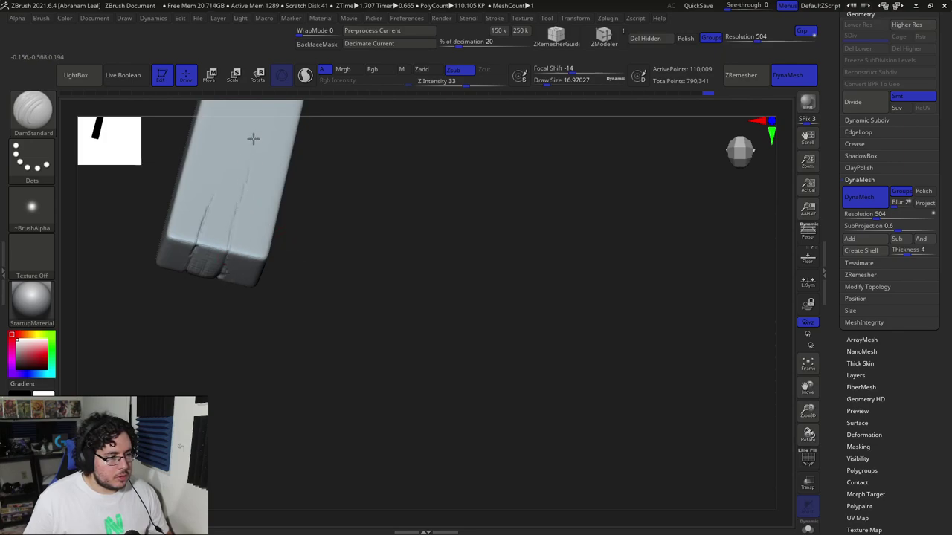
right_drag(224, 152, 339, 167)
- Show the whole mask again and smooth the wood grain on the plank beside the nose
ctrl+shift+click(347, 211)
mouse_move(399, 216)
mouse_down()
mouse_move(452, 160)
mouse_move(386, 171)
mouse_move(406, 216)
mouse_up()
ctrl+right_drag(238, 272, 246, 268)
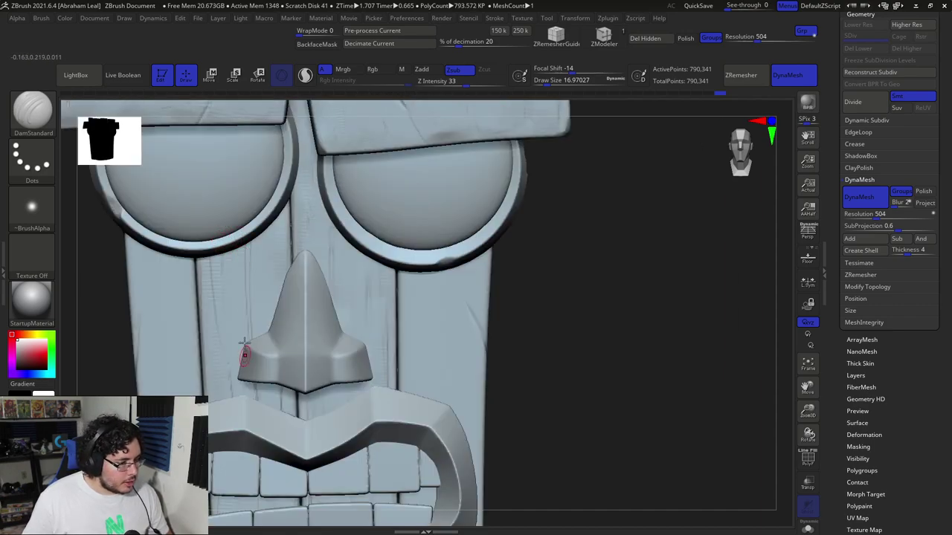
key(shift)
shift+drag(217, 267, 238, 263)
mouse_move(251, 380)
shift+mouse_down()
mouse_move(225, 392)
mouse_move(241, 382)
shift+mouse_up()
- Isolate the outer right plank, build up grain along it with ClayBuildup at a Draw Size of about 51, and unhide the mask
mouse_move(553, 182)
mouse_down()
mouse_move(394, 257)
mouse_move(427, 203)
mouse_up()
key(b)
key(c)
key(b)
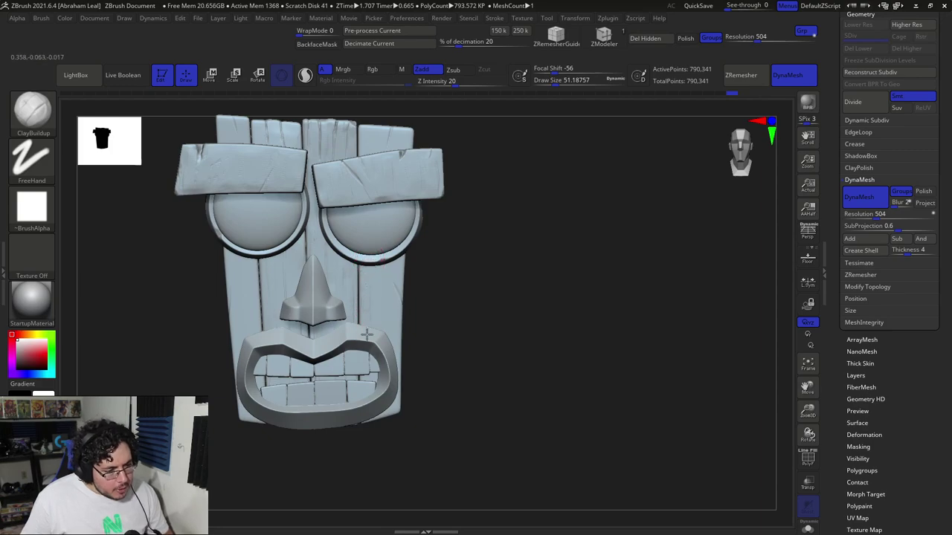
ctrl+shift+click(374, 297)
mouse_move(370, 234)
mouse_down()
mouse_move(388, 370)
mouse_move(365, 414)
mouse_move(375, 416)
mouse_up()
alt+drag(457, 296, 421, 392)
drag(341, 243, 341, 314)
drag(363, 259, 358, 343)
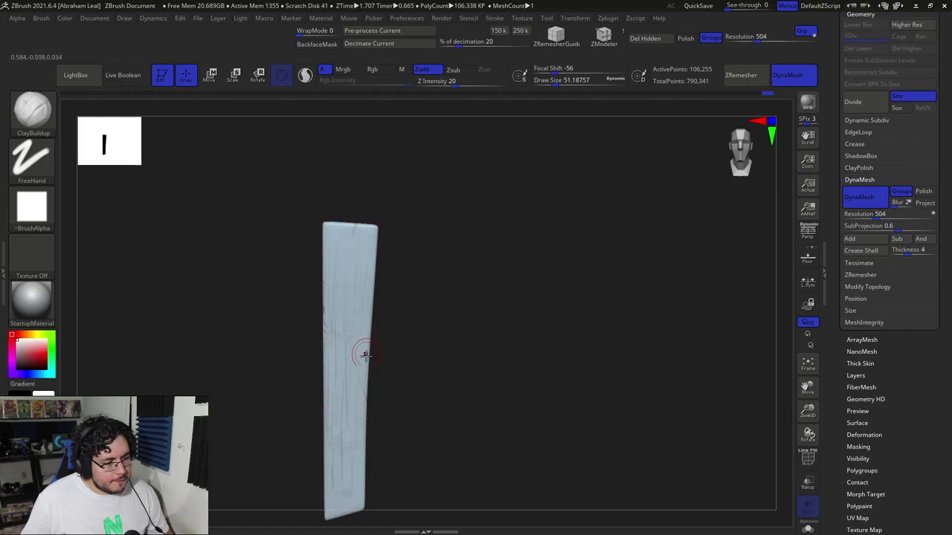
ctrl+shift+click(421, 362)
alt+drag(470, 288, 504, 151)
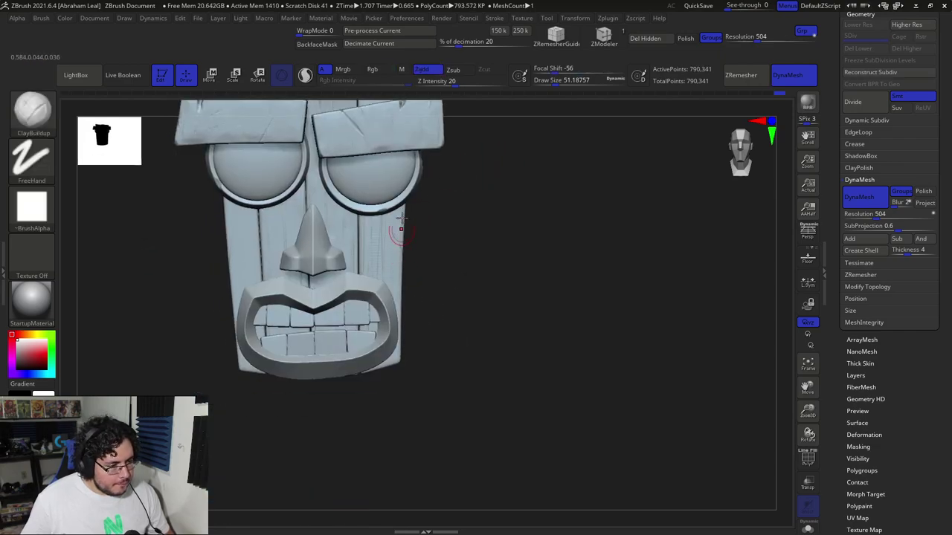
- Flatten the grain on the outer right plank below the eye with TrimDynamic at a Draw Size of about 74
key(b)
key(t)
key(d)
key(space)
click(375, 258)
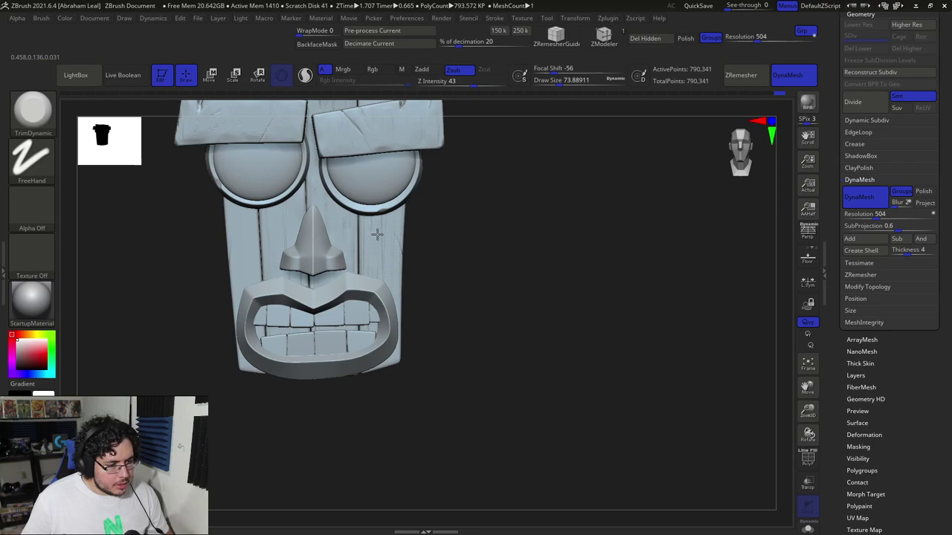
- Switch to Maya, examine the nose and the wood around it in the Aku Aku reference image, and return to ZBrush
key(alt+Tab)
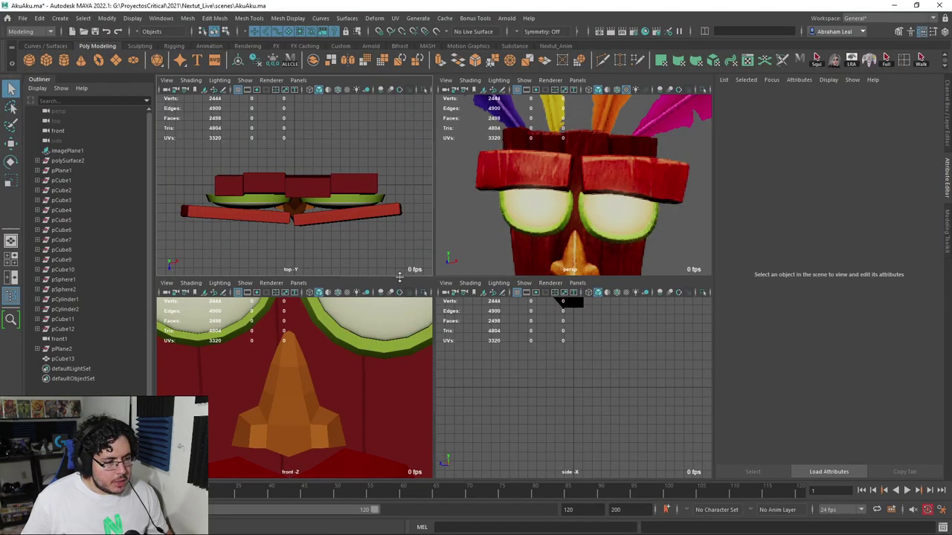
key(space)
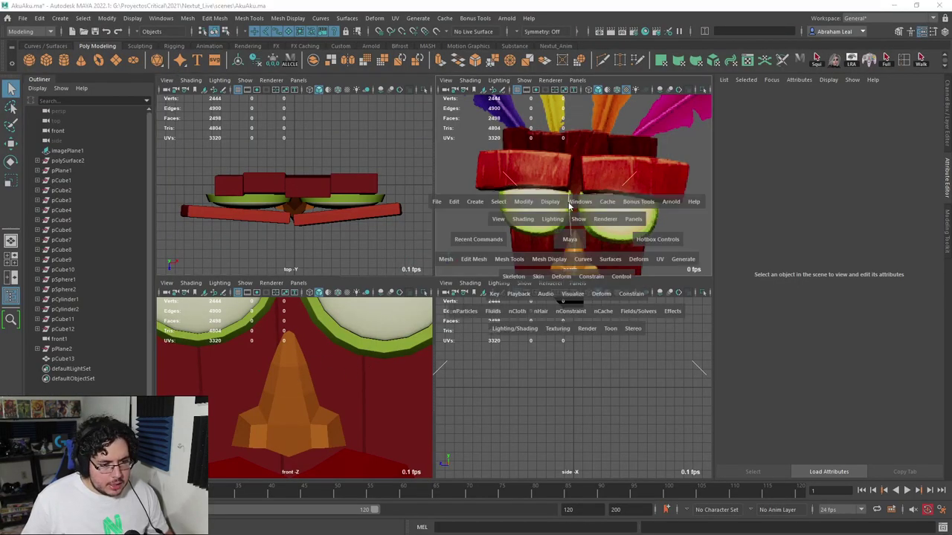
key(space)
alt+right_drag(543, 225, 552, 249)
alt+middle_drag(507, 248, 499, 170)
alt+middle_drag(493, 359, 495, 300)
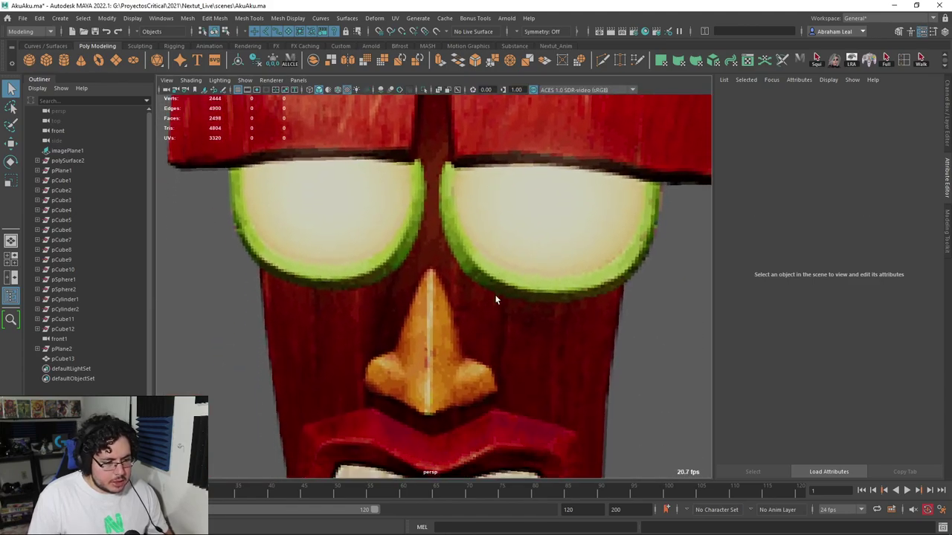
alt+right_drag(495, 299, 518, 318)
alt+middle_drag(518, 318, 518, 280)
key(alt+Tab)
- Try to flatten the side of the nose near the nostril with TrimDynamic at Draw Sizes of about 35 and 31
mouse_move(572, 259)
mouse_down()
mouse_move(576, 267)
mouse_move(529, 323)
mouse_move(514, 265)
mouse_up()
key(b)
key(t)
key(d)
key(space)
drag(300, 246, 291, 244)
right_drag(452, 236, 437, 256)
key(space)
drag(275, 299, 278, 300)
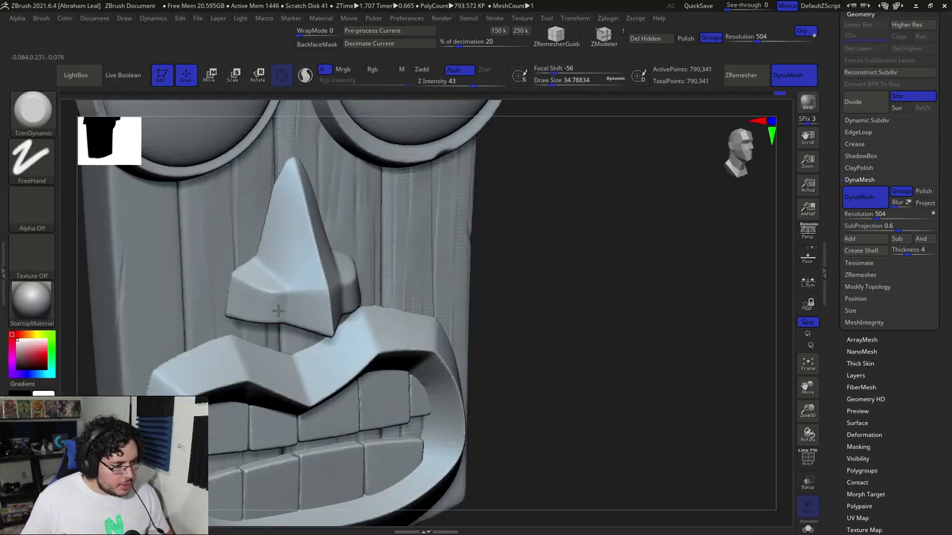
key(space)
key(space)
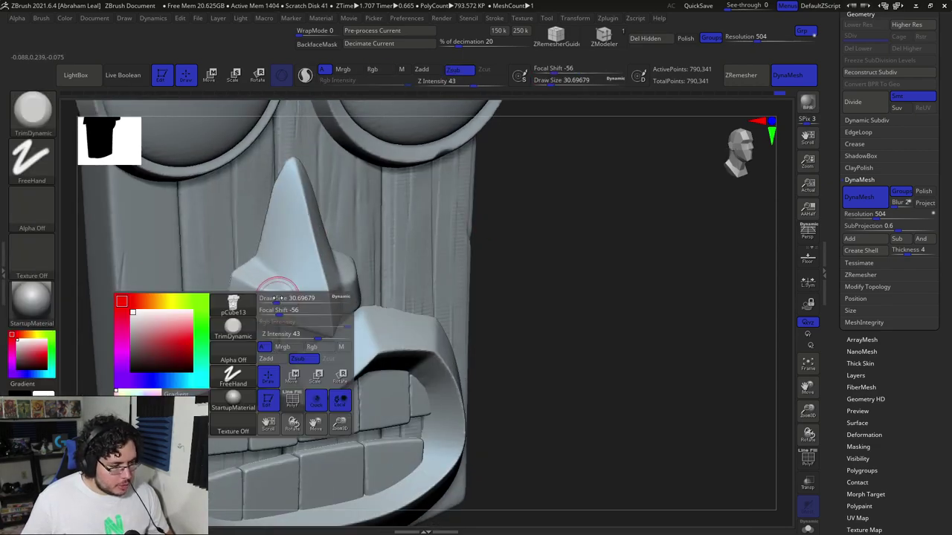
drag(275, 301, 278, 305)
key(ctrl+z)
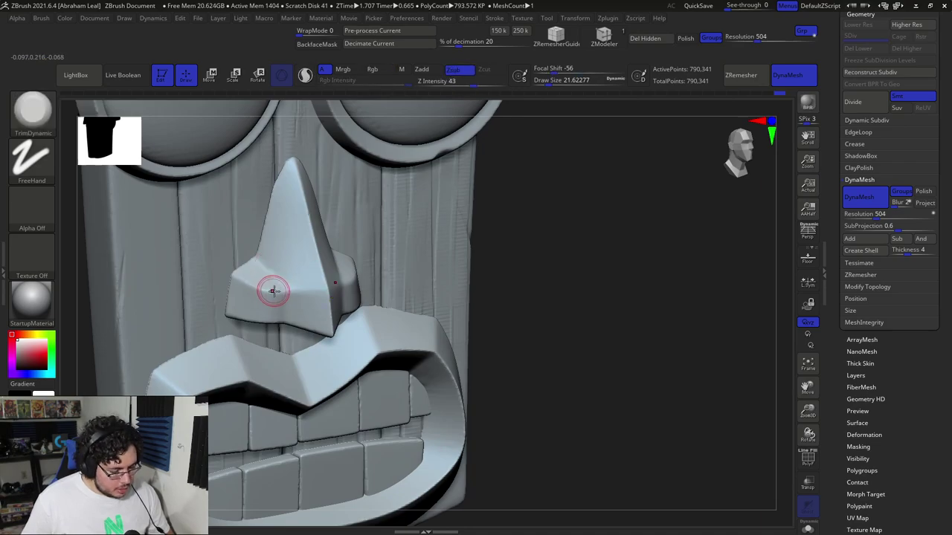
- Try trimming the nostril area again with TrimDynamic at a Draw Size of about 22 and undo it
key(b)
key(t)
key(d)
right_drag(405, 257, 353, 264)
key(ctrl+z)
- Cut flat planes between the nose bridge and the nostrils with TrimDynamic at a Draw Size of about 49
drag(682, 232, 685, 327)
drag(569, 377, 580, 198)
right_drag(419, 206, 364, 224)
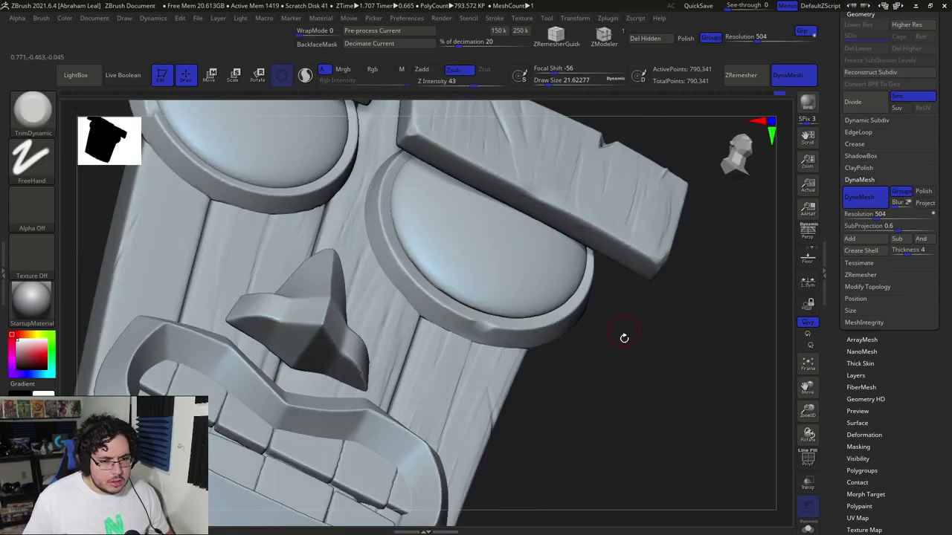
right_drag(624, 333, 487, 313)
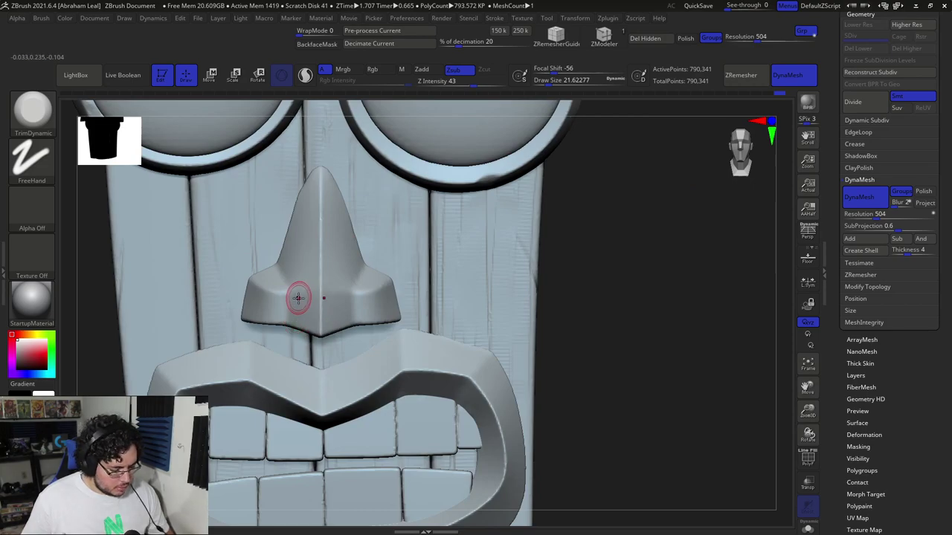
key(space)
drag(287, 299, 275, 310)
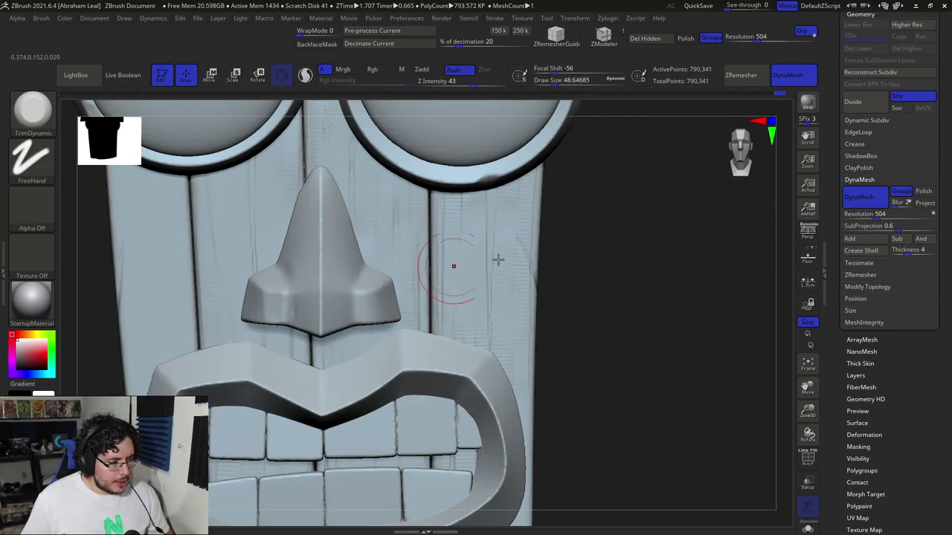
drag(322, 301, 336, 323)
mouse_move(647, 295)
mouse_down()
mouse_move(476, 224)
mouse_move(386, 242)
mouse_up()
- Flatten the nostrils and both sides of the nose bridge with TrimDynamic at a Draw Size of about 37
key([)
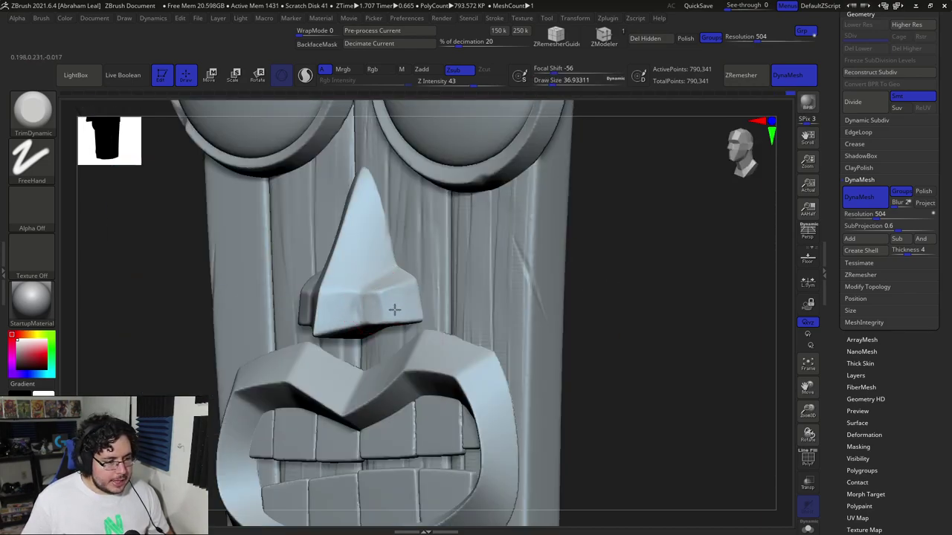
shift+right_drag(620, 238, 361, 255)
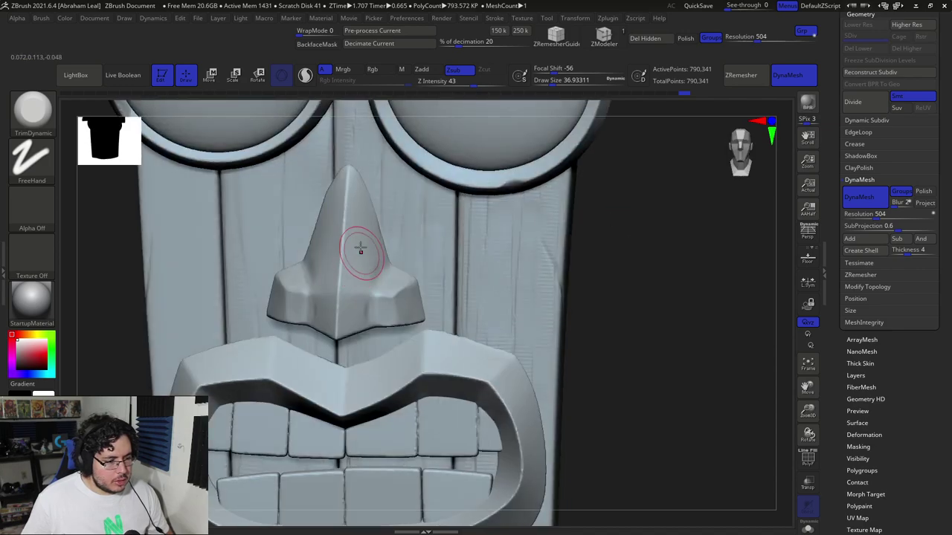
drag(606, 220, 335, 260)
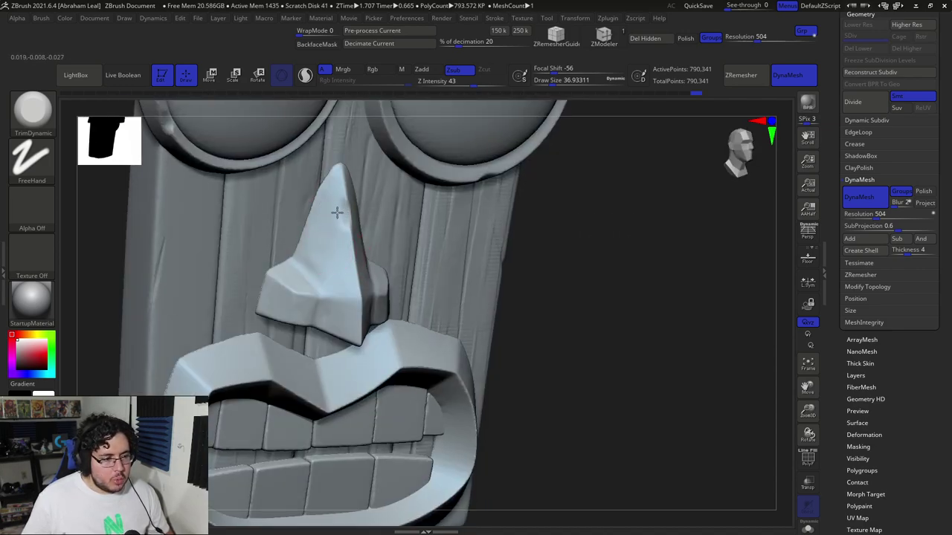
shift+drag(556, 238, 347, 265)
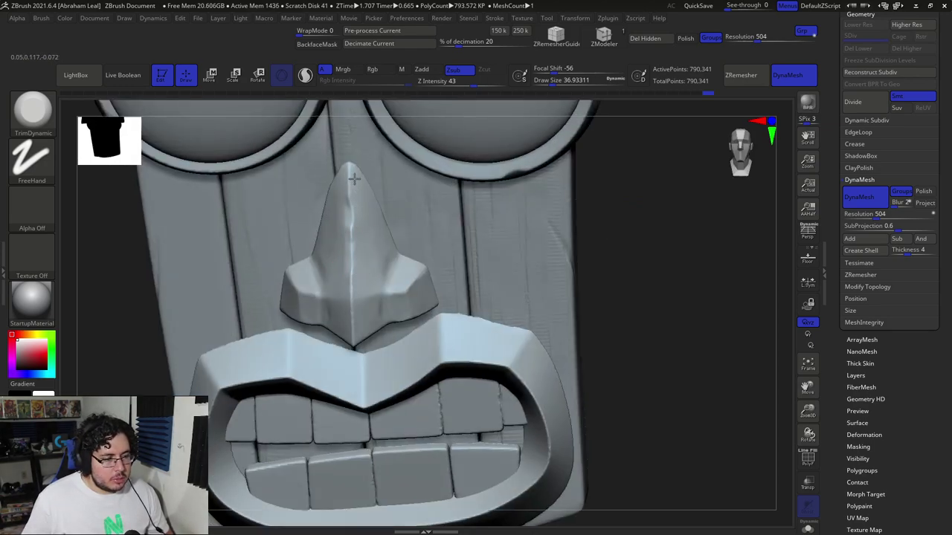
- Undo the last strokes on the nose ridge, then soften the ridge and trim facets along its sides
key(ctrl)
key(ctrl+z)
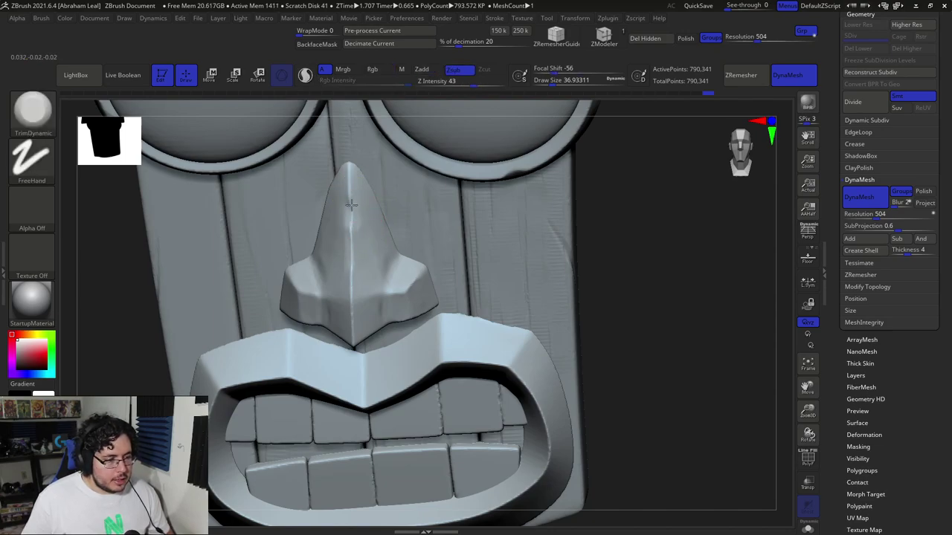
shift+drag(357, 206, 362, 217)
drag(679, 217, 718, 218)
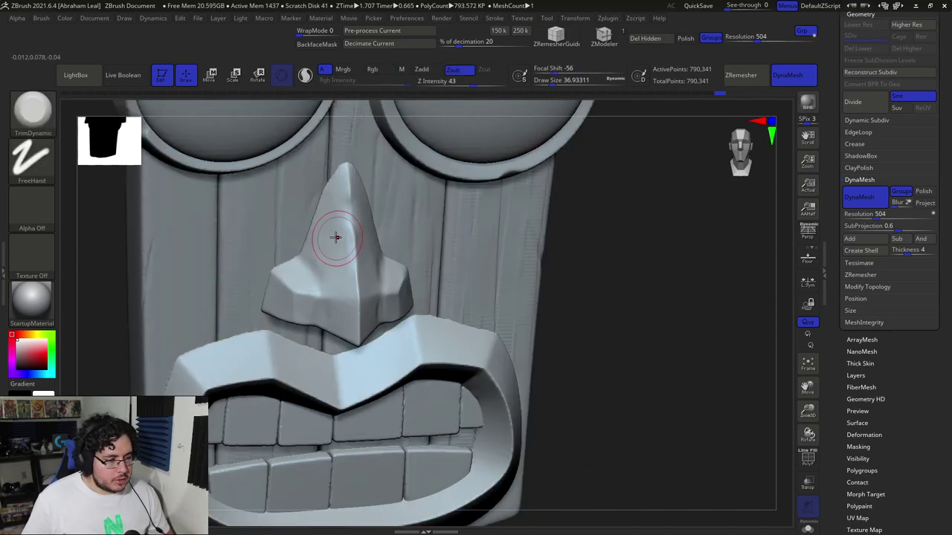
mouse_move(621, 218)
mouse_down()
mouse_move(523, 174)
mouse_move(341, 205)
mouse_up()
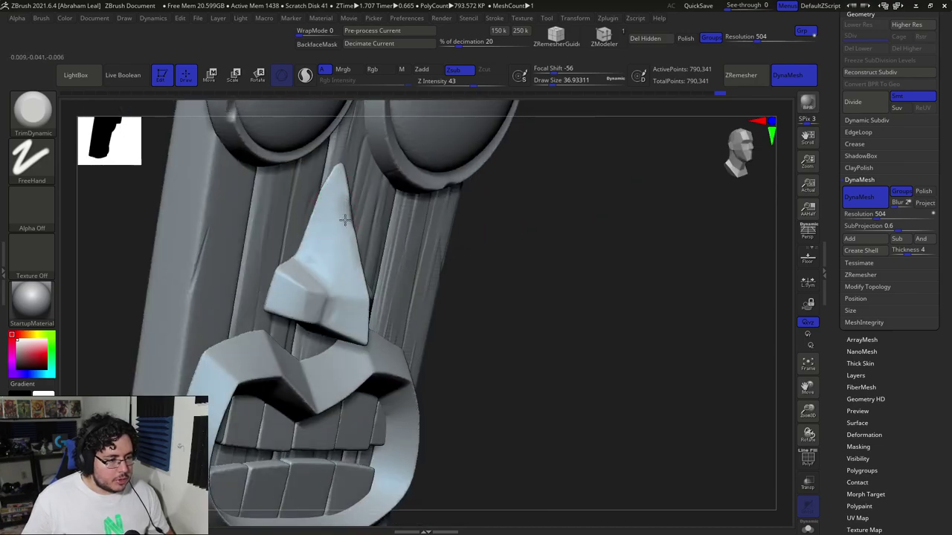
drag(560, 233, 347, 219)
- Adjust the shape of the nose bridge with the Move brush
mouse_move(203, 311)
mouse_down()
mouse_move(490, 184)
mouse_move(554, 186)
mouse_up()
key(b)
key(m)
key(v)
drag(351, 239, 354, 220)
drag(441, 221, 355, 225)
mouse_move(671, 195)
mouse_down()
mouse_move(627, 200)
mouse_move(630, 168)
mouse_up()
- Refine the planes of the nostrils and nose bridge with TrimDynamic at Draw Sizes of about 41 and 35
key(b)
key(d)
key(space)
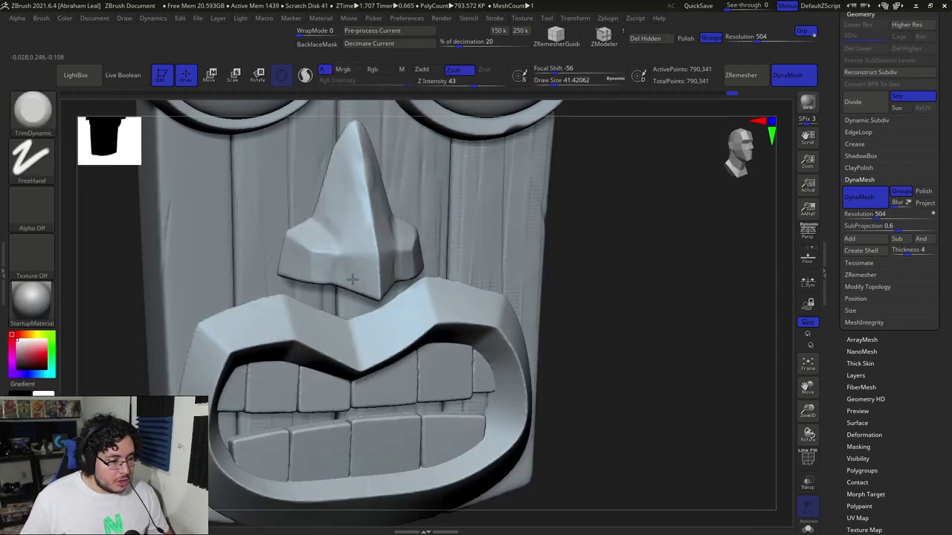
drag(302, 251, 318, 272)
right_drag(331, 268, 319, 272)
key(space)
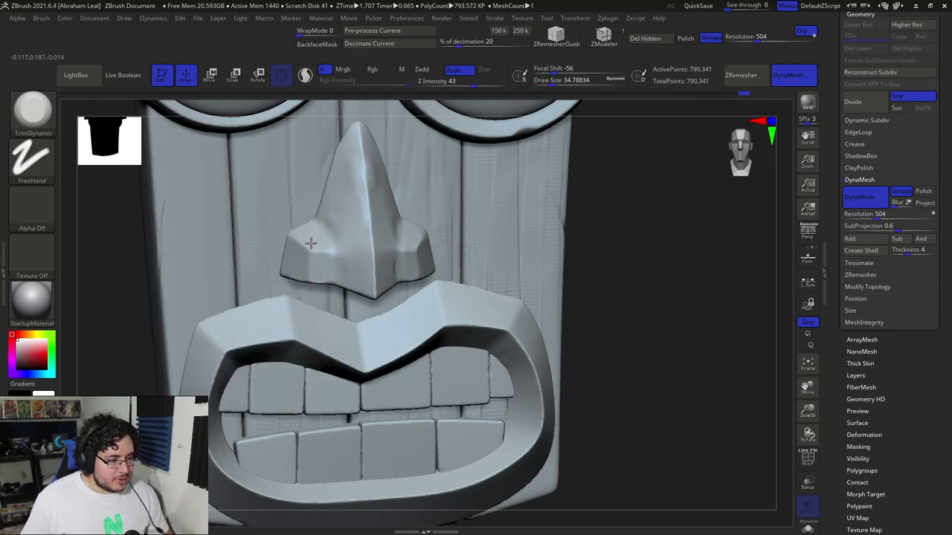
right_drag(654, 223, 357, 221)
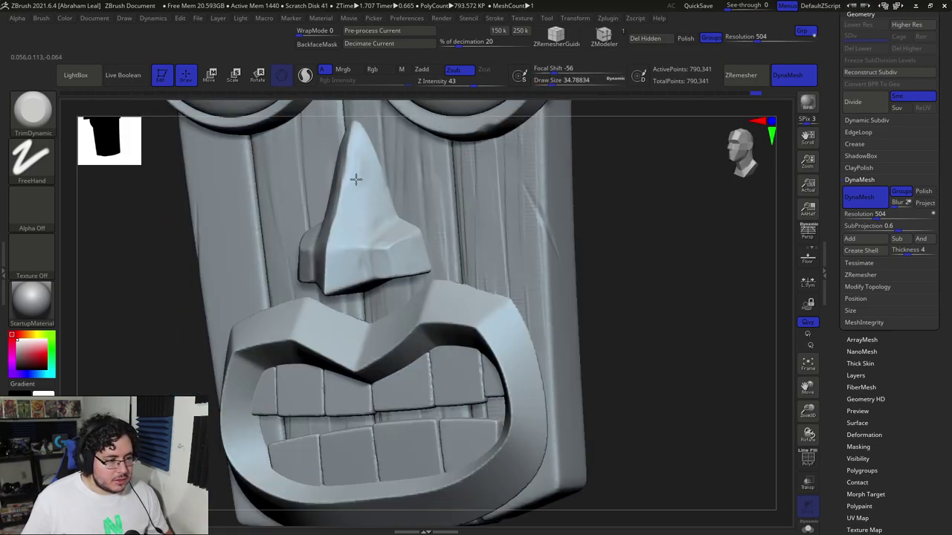
right_drag(645, 198, 384, 183)
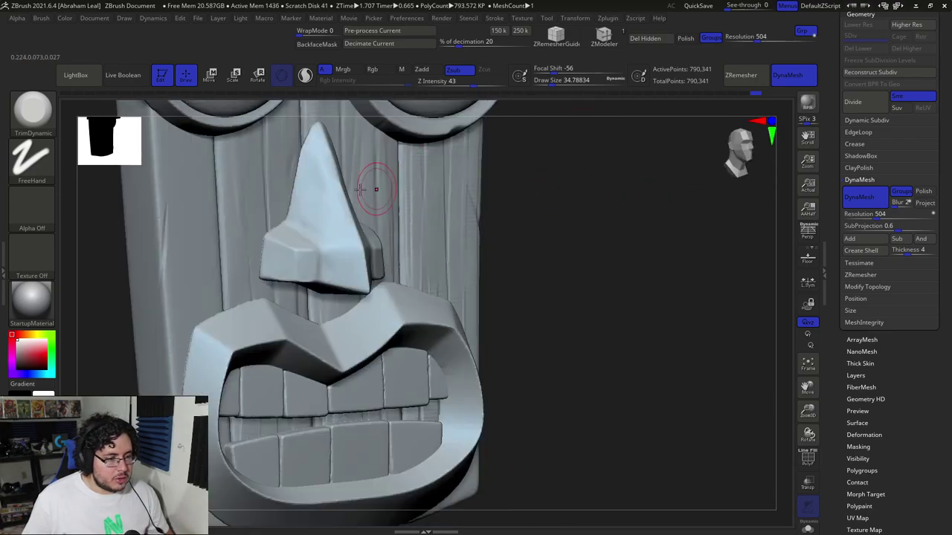
- Examine the nose from the front and side, compare the nose, mouth and teeth with the reference in Maya, and return to ZBrush
ctrl+right_drag(555, 222, 516, 111)
shift+right_drag(517, 111, 367, 299)
alt+right_drag(522, 221, 527, 249)
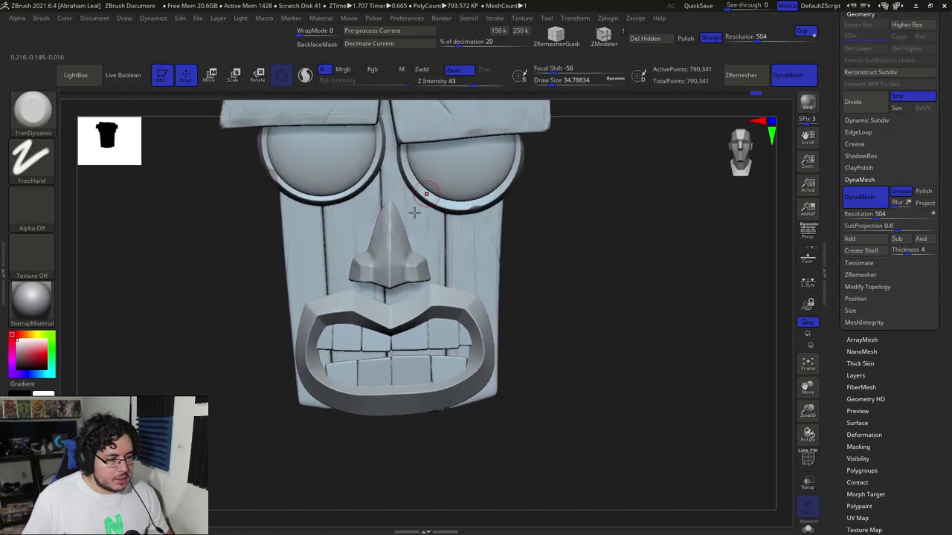
mouse_move(594, 255)
right_down()
mouse_move(508, 245)
mouse_move(364, 275)
right_up()
key(shift)
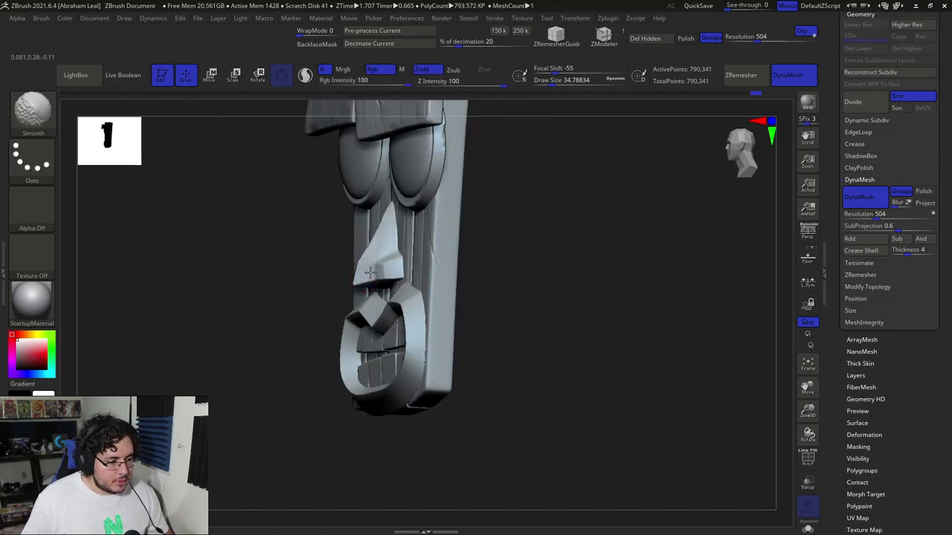
shift+right_drag(288, 293, 524, 250)
alt+right_drag(563, 278, 567, 221)
key(alt+Tab)
key(space)
alt+middle_drag(450, 305, 461, 157)
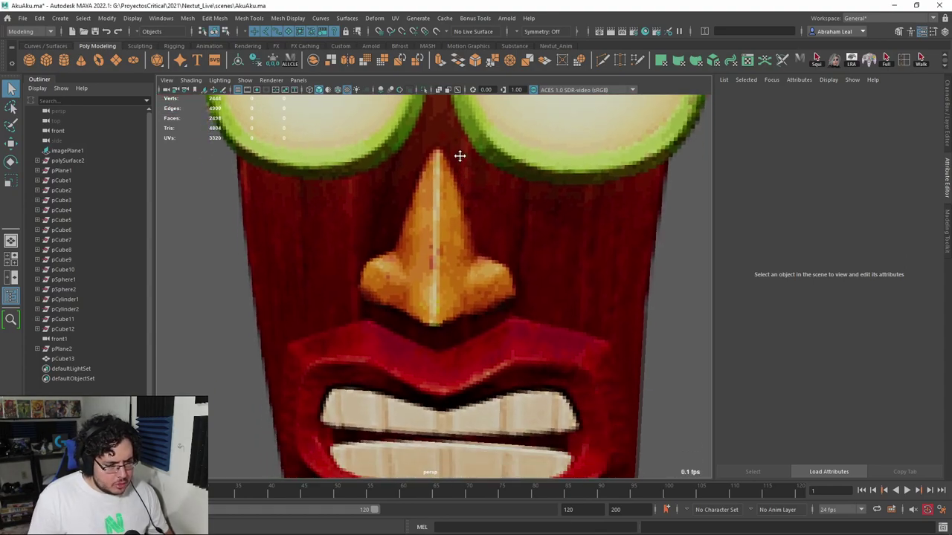
alt+middle_drag(510, 297, 499, 214)
key(alt+Tab)
- Roughen and chip the edges of the upper and lower teeth with ClayBuildup at a Draw Size of about 13, smoothing where needed
mouse_move(441, 245)
right_down()
mouse_move(637, 201)
mouse_move(593, 299)
mouse_move(425, 240)
right_up()
key(b)
key(c)
key(b)
alt+right_drag(603, 249, 638, 167)
ctrl+right_drag(637, 167, 591, 286)
key(s)
drag(276, 261, 266, 261)
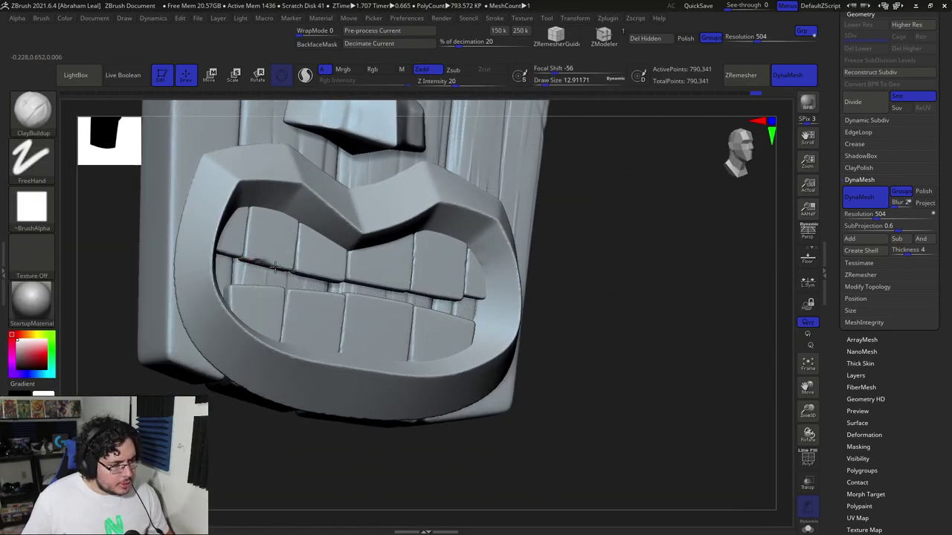
right_drag(633, 276, 336, 306)
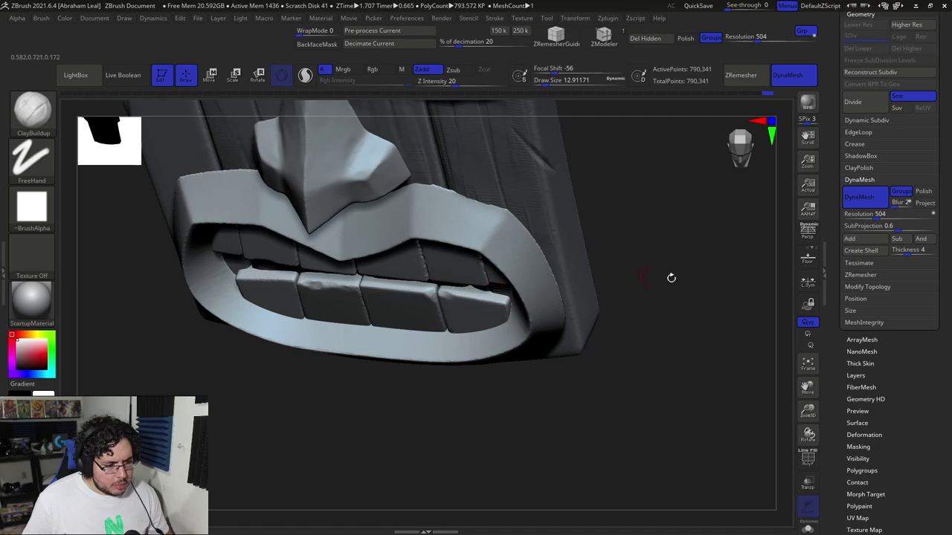
right_drag(659, 277, 508, 210)
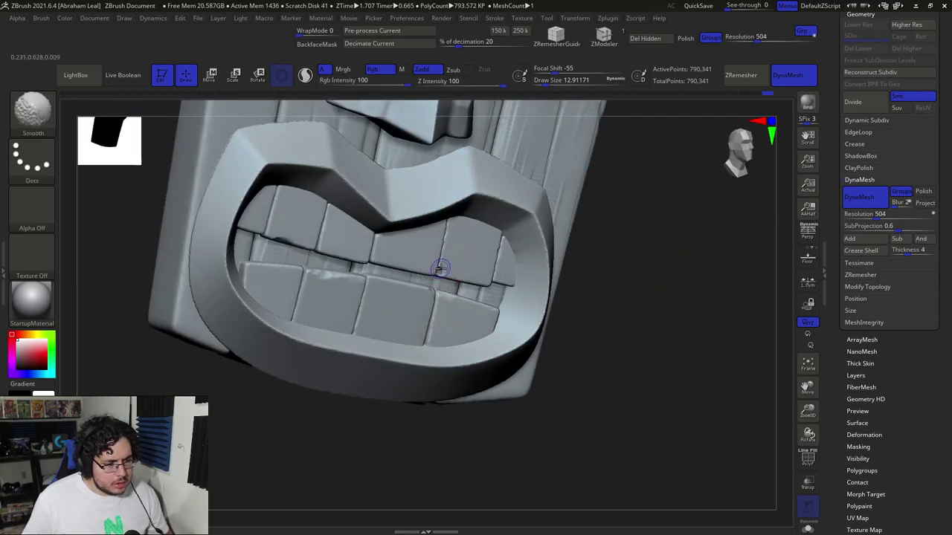
right_drag(438, 268, 443, 271)
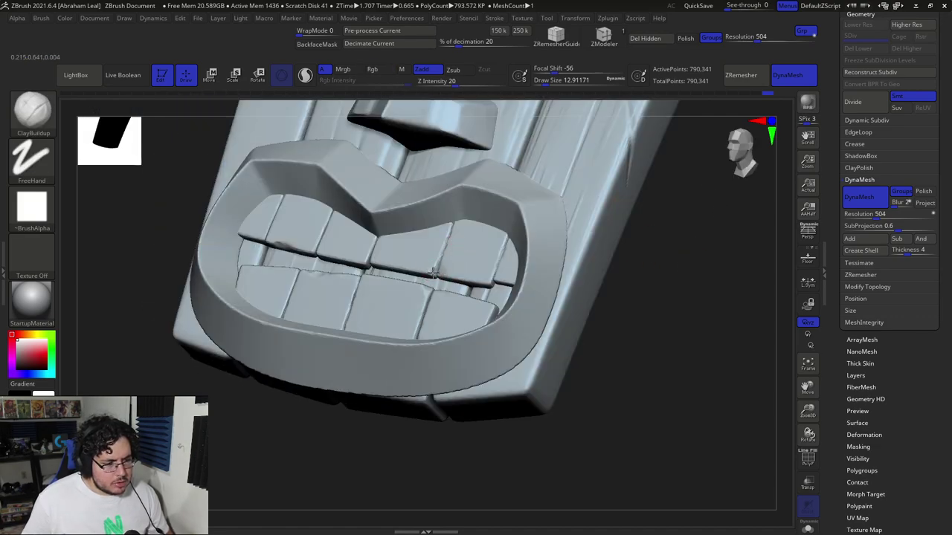
- Sculpt wood wear into the top ends of the forehead planks with ClayBuildup at Draw Sizes of about 33 and 46
mouse_move(699, 284)
shift+right_down()
mouse_move(673, 287)
mouse_move(605, 246)
mouse_move(613, 291)
shift+right_up()
mouse_move(548, 273)
ctrl+right_down()
mouse_move(529, 251)
mouse_move(541, 308)
mouse_move(539, 378)
ctrl+right_up()
key(s)
drag(402, 182, 413, 184)
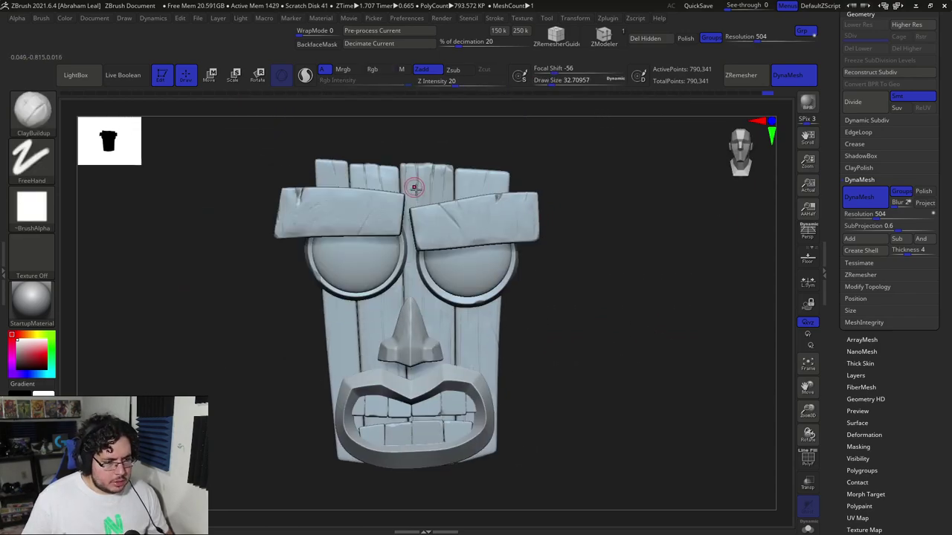
key(s)
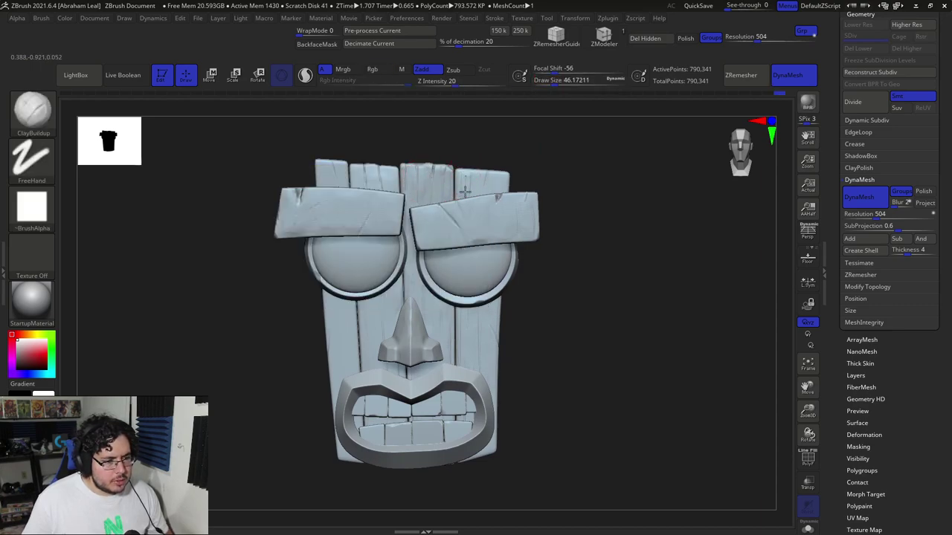
key(shift)
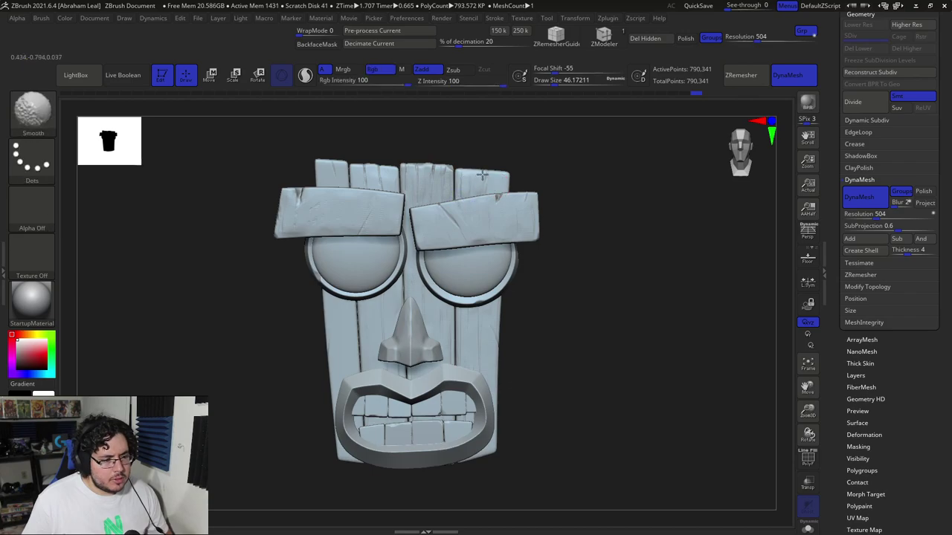
- Flatten the top ends of the forehead planks with TrimDynamic at a Draw Size of about 74
key(b)
key(t)
key(d)
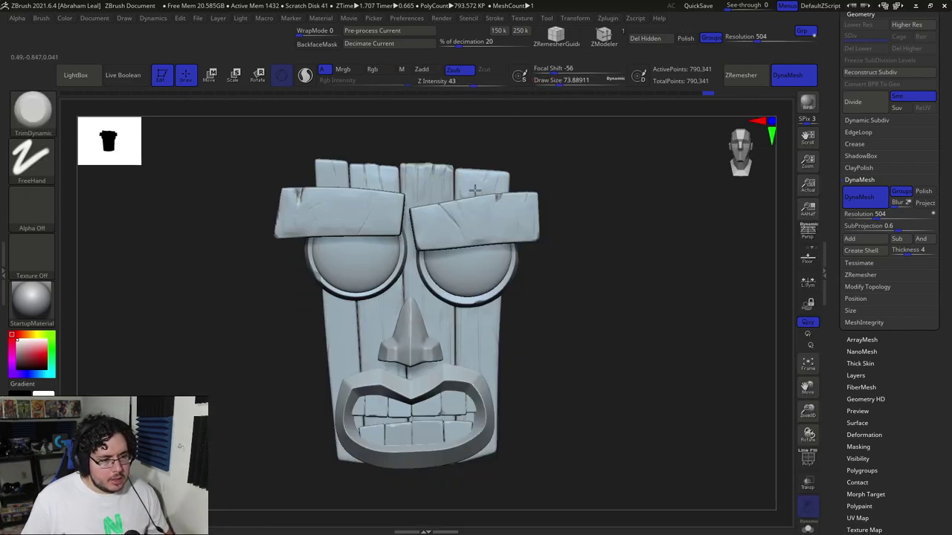
mouse_move(529, 172)
mouse_down()
mouse_move(565, 161)
mouse_move(535, 161)
mouse_up()
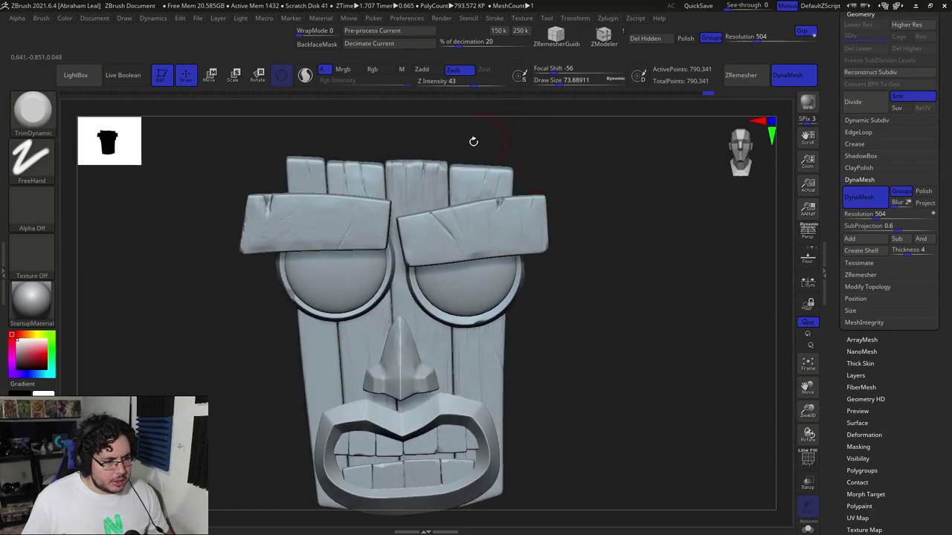
- Carve cracks running down from the top end of the rightmost vertical plank with DamStandard at a Draw Size of about 39
key(b)
key(d)
key(s)
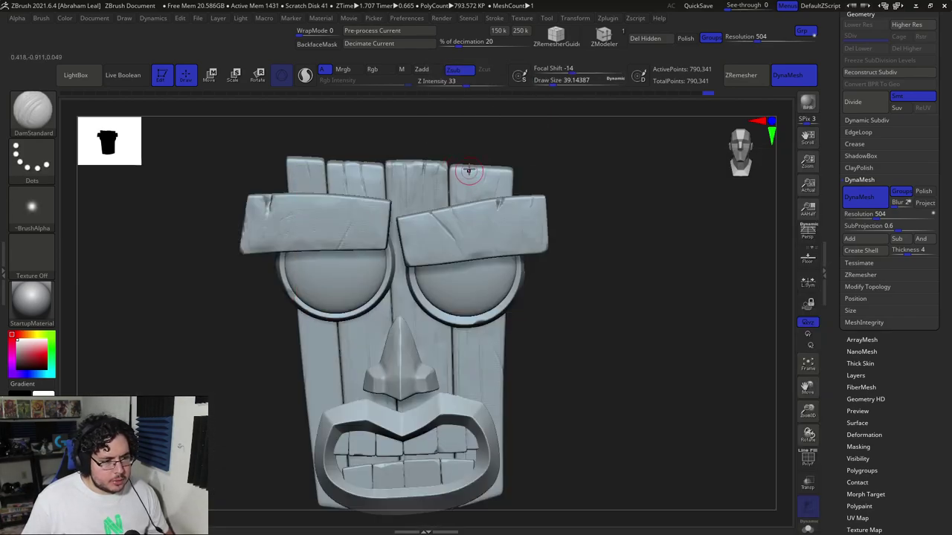
right_drag(471, 196, 484, 166)
right_drag(545, 157, 485, 172)
right_drag(563, 156, 486, 112)
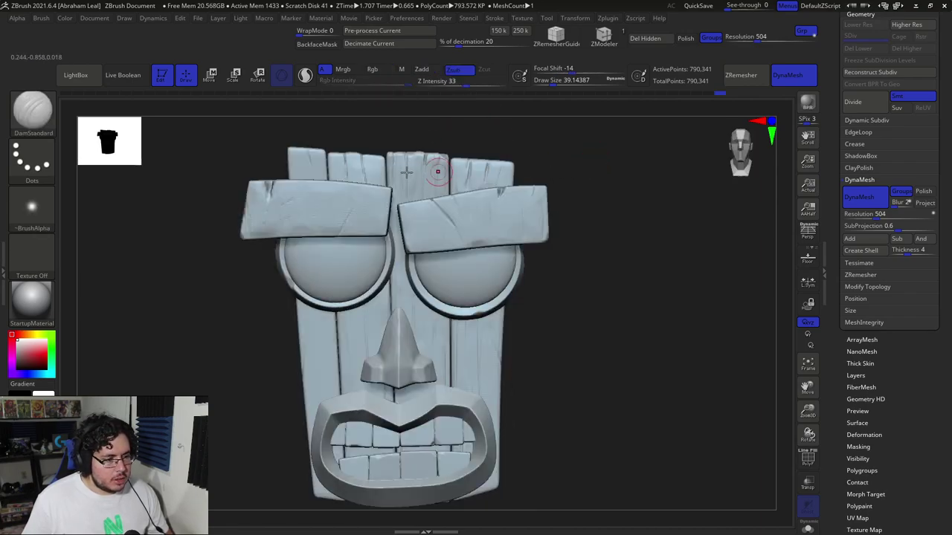
- Isolate the rightmost vertical plank, flatten its surface around the cracks with TrimDynamic at a Draw Size of about 74, and unhide the rest
ctrl+shift+click(484, 173)
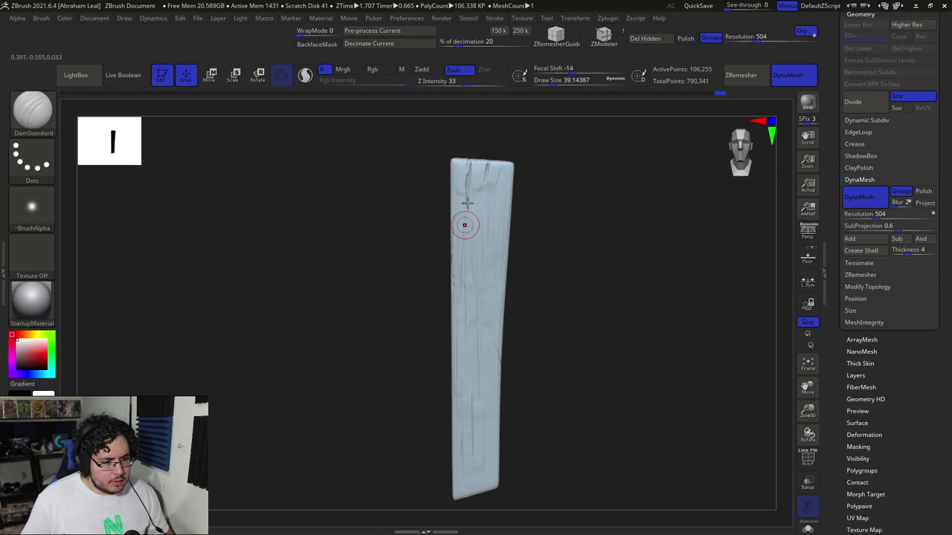
key(b)
key(t)
key(d)
key(space)
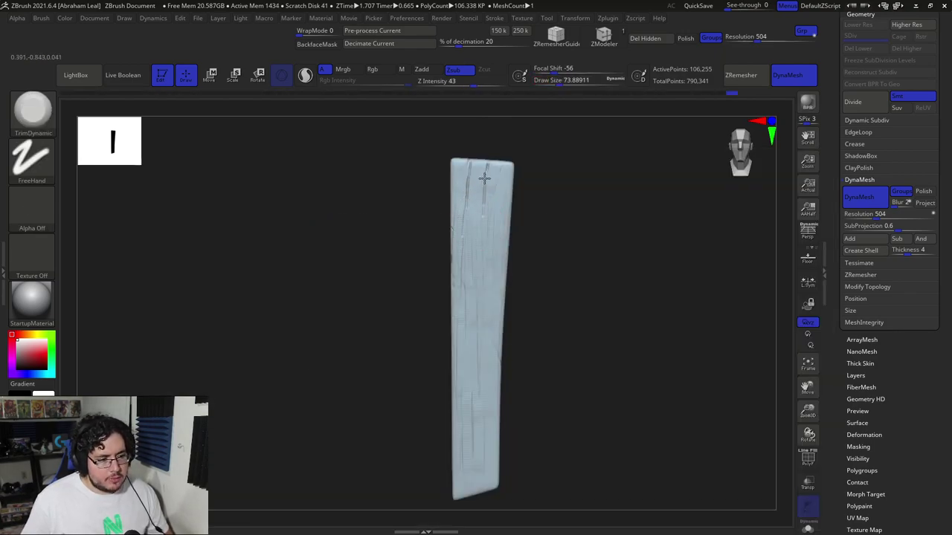
ctrl+shift+click(547, 173)
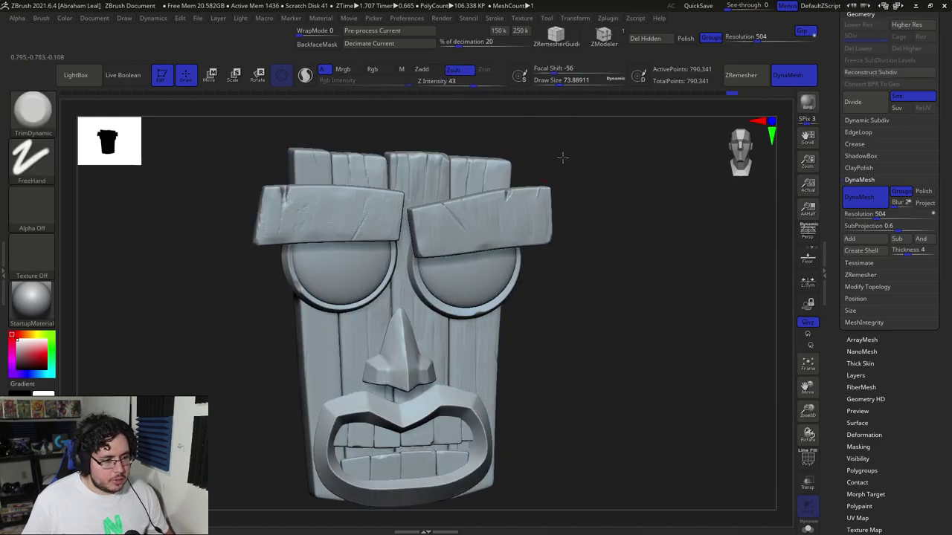
- Isolate the leftmost vertical plank and sculpt wood-grain lines along its length with ClayBuildup at a Draw Size of about 56
mouse_move(570, 171)
mouse_down()
mouse_move(594, 155)
mouse_move(574, 138)
mouse_move(571, 153)
mouse_up()
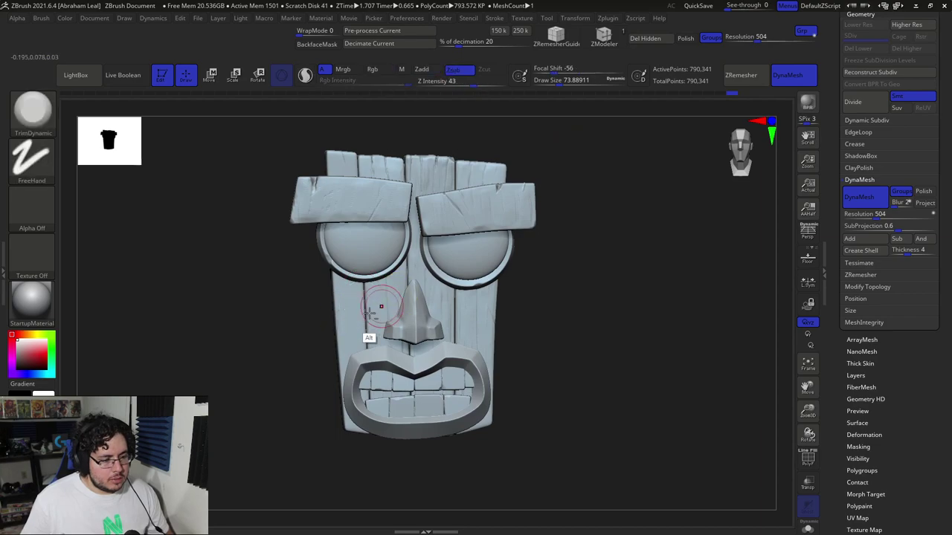
ctrl+shift+click(346, 314)
alt+drag(283, 304, 302, 269)
key(b)
key(c)
key(b)
mouse_move(354, 182)
mouse_down()
mouse_move(362, 275)
mouse_move(363, 249)
mouse_up()
key(space)
drag(361, 132, 366, 217)
drag(365, 269, 369, 343)
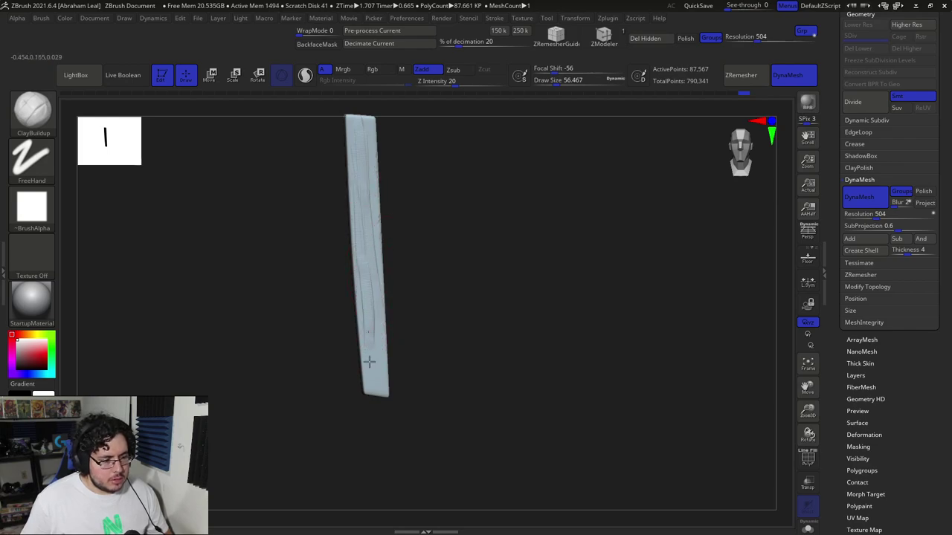
- Flatten the grain and edges on the lower part of the isolated plank with TrimDynamic at a Draw Size of about 80
key(b)
key(t)
key(d)
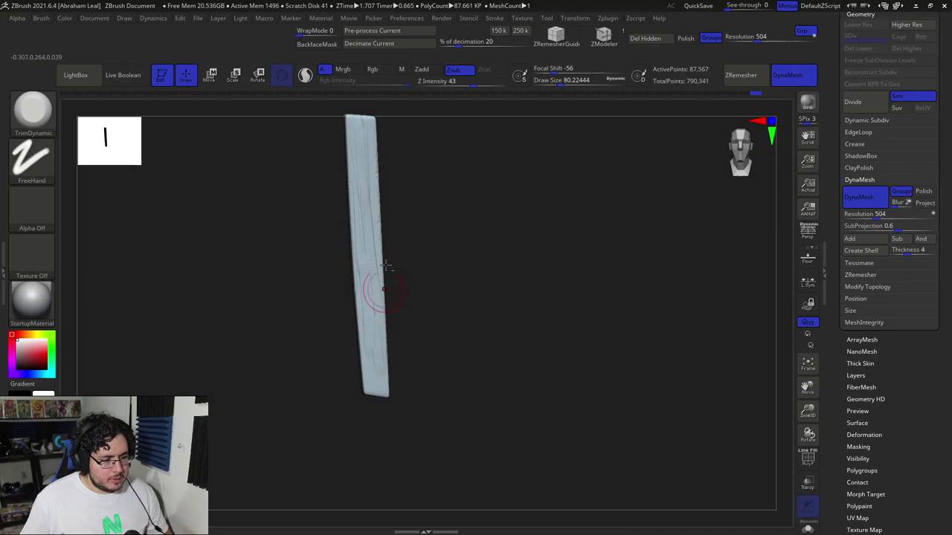
alt+right_drag(386, 277, 382, 326)
ctrl+right_drag(431, 204, 455, 212)
drag(369, 338, 372, 374)
alt+drag(469, 252, 488, 147)
alt+drag(478, 361, 465, 281)
mouse_move(397, 305)
mouse_down()
mouse_move(391, 365)
mouse_move(410, 400)
mouse_up()
- Trim and smooth the grain on the upper part of the isolated plank, and unhide the rest of the mask
alt+drag(448, 301, 435, 439)
shift+drag(391, 253, 394, 183)
alt+drag(482, 185, 472, 335)
drag(353, 302, 363, 206)
alt+drag(438, 215, 431, 338)
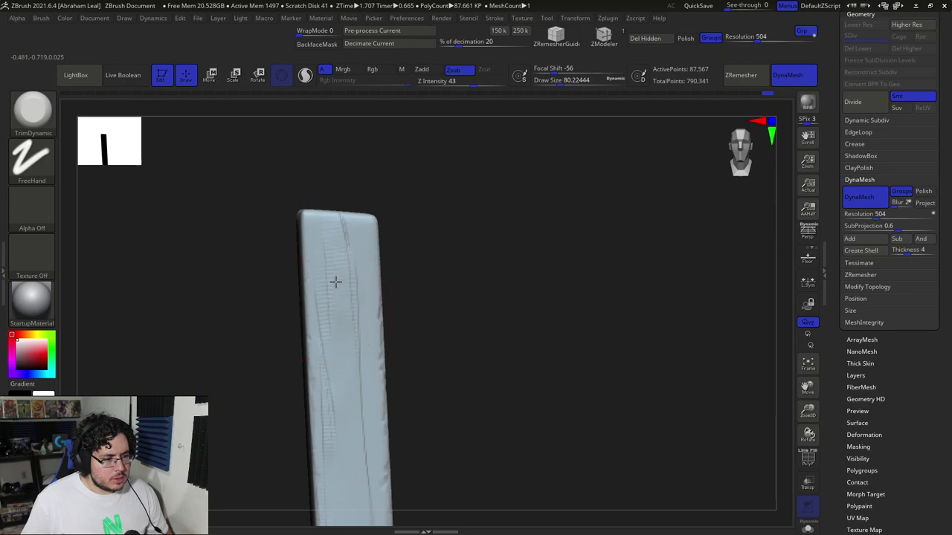
ctrl+shift+click(483, 253)
mouse_move(557, 206)
right_down()
mouse_move(542, 141)
mouse_move(564, 202)
right_up()
alt+drag(583, 291, 617, 148)
alt+drag(637, 247, 601, 240)
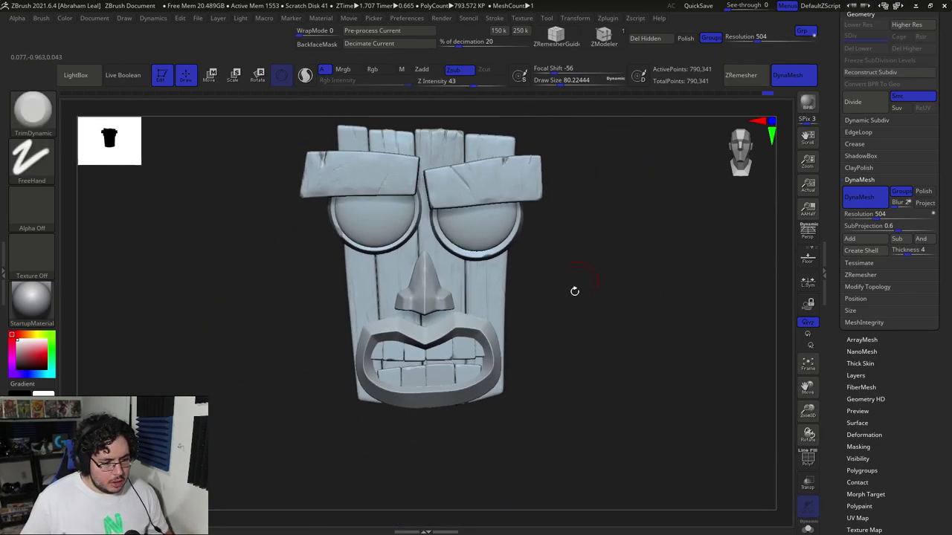
- Choose the DamStandard brush, compare the mouth with the reference image in Maya, and return to ZBrush
alt+drag(587, 301, 589, 222)
mouse_move(589, 220)
ctrl+right_down()
mouse_move(620, 272)
mouse_move(627, 251)
mouse_move(629, 304)
mouse_move(631, 251)
mouse_move(578, 255)
ctrl+right_up()
key(b)
key(d)
key(s)
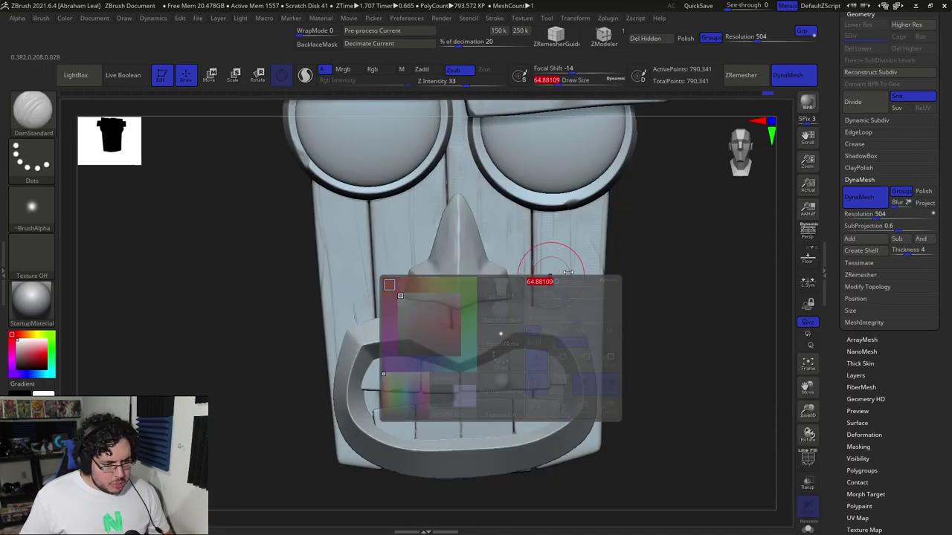
key(alt+Tab)
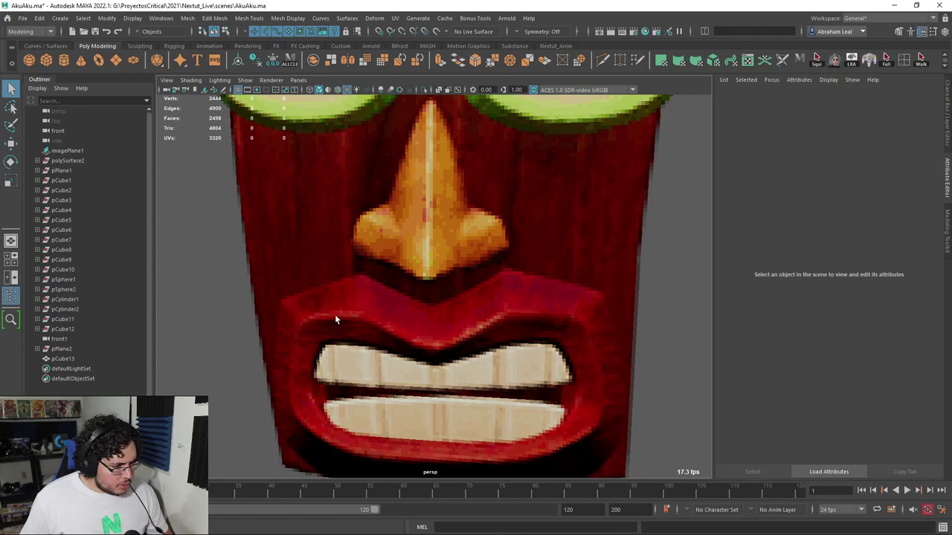
key(alt+Tab)
- Carve short cracks into the mouth rim with DamStandard at a Draw Size of about 27, undoing an unwanted stroke
alt+drag(601, 321, 575, 255)
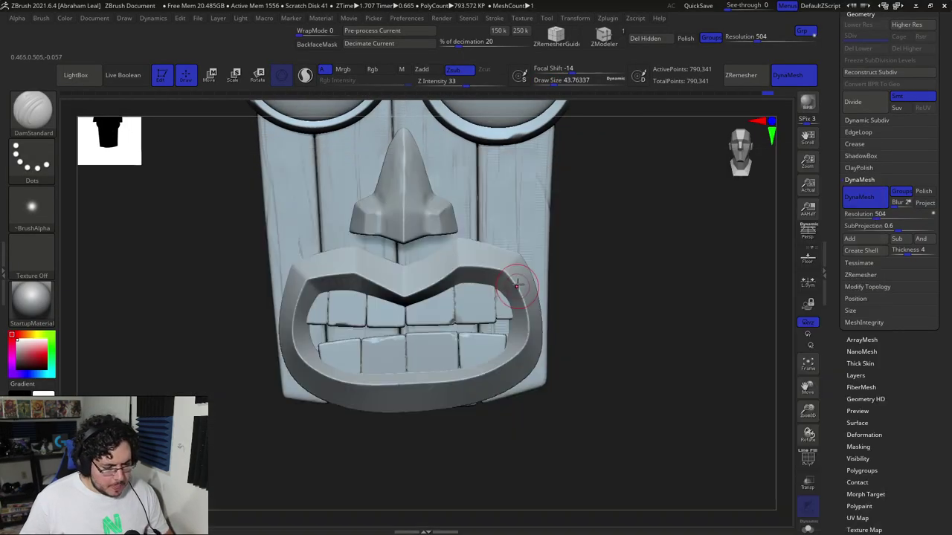
mouse_move(587, 255)
right_down()
mouse_move(480, 276)
mouse_move(514, 219)
right_up()
drag(320, 284, 322, 352)
key(ctrl+z)
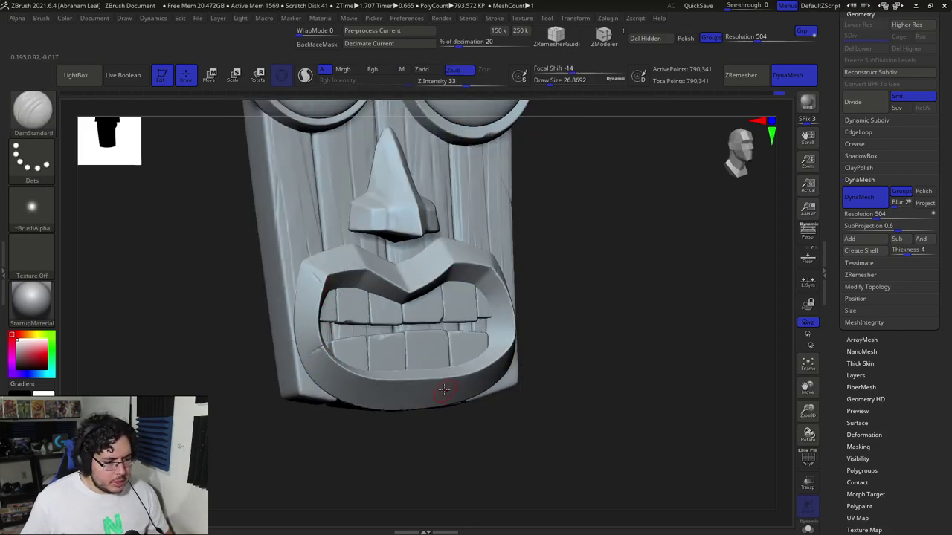
mouse_move(524, 405)
right_down()
mouse_move(447, 332)
mouse_move(563, 246)
mouse_move(481, 257)
right_up()
mouse_move(439, 387)
right_down()
mouse_move(640, 290)
mouse_move(281, 349)
right_up()
- Chisel the edges and corners of the mouth rim with TrimDynamic at a Draw Size of about 22
key(b)
key(c)
key(b)
key(b)
key(t)
key(d)
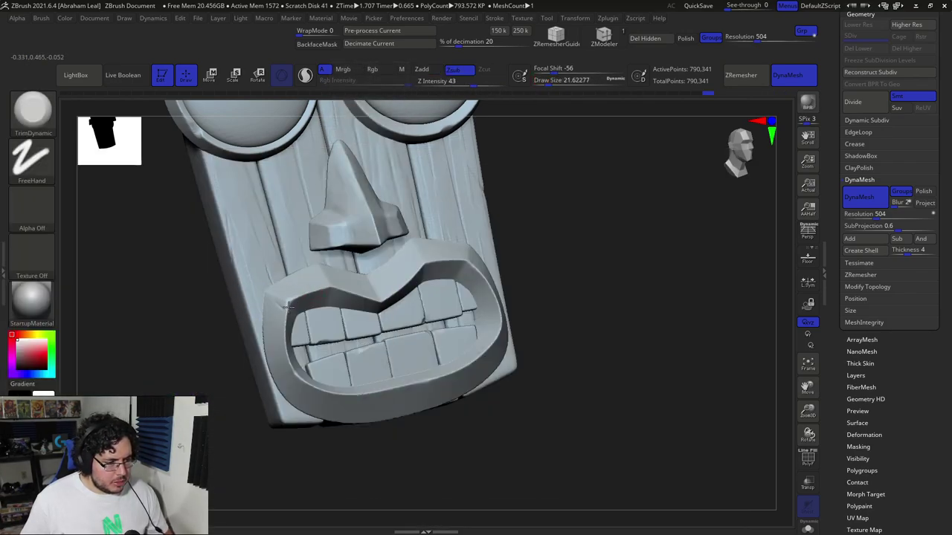
right_drag(460, 245, 495, 335)
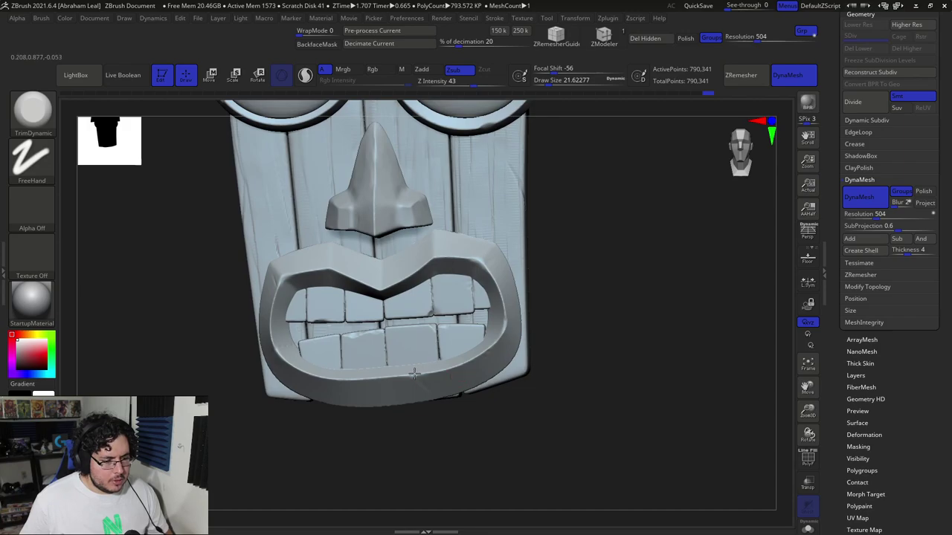
- Compare the sculpted mask's brows, eyes, nose and mouth with the reference image in Maya, then return to ZBrush
alt+right_drag(571, 281, 567, 349)
key(alt+Tab)
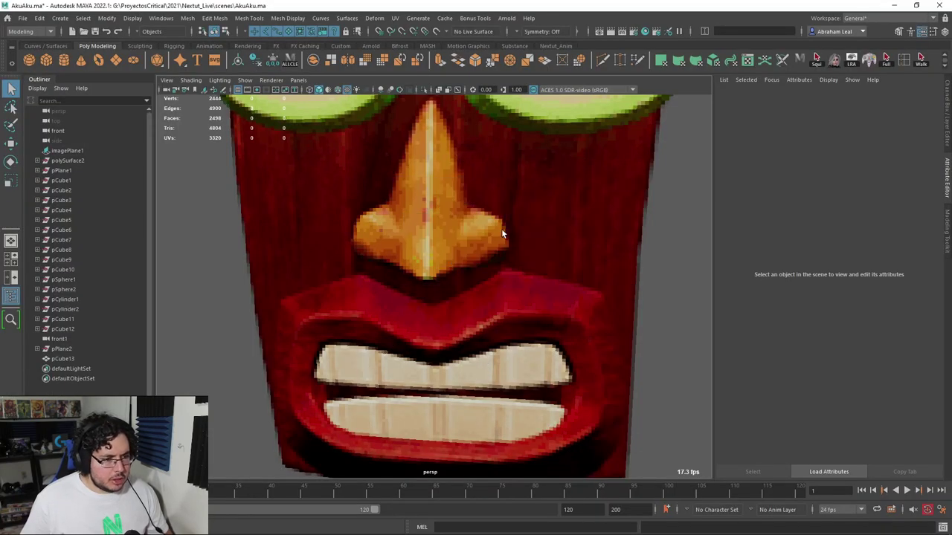
alt+middle_drag(503, 253, 499, 312)
alt+right_drag(499, 311, 405, 117)
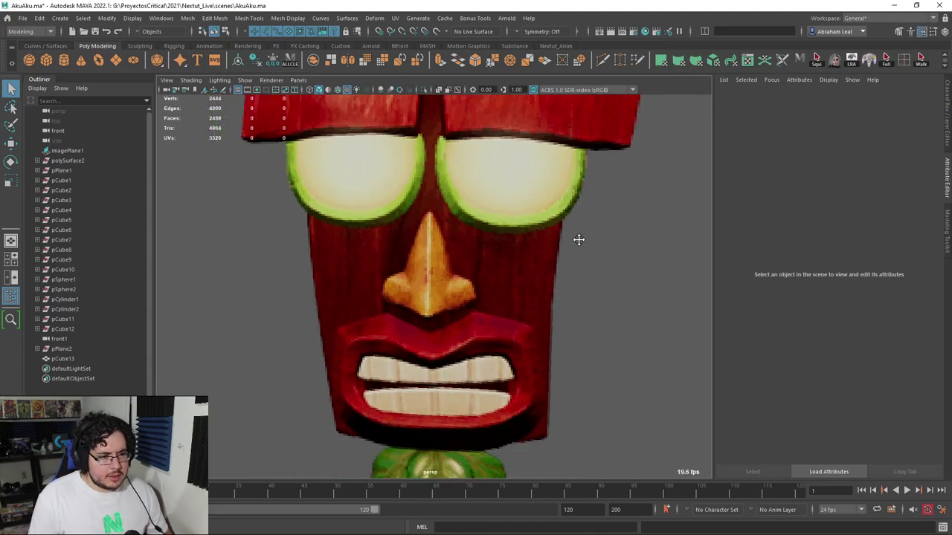
alt+middle_drag(571, 203, 566, 250)
key(alt+Tab)
mouse_move(589, 281)
alt+mouse_down()
mouse_move(544, 323)
mouse_move(525, 227)
alt+mouse_up()
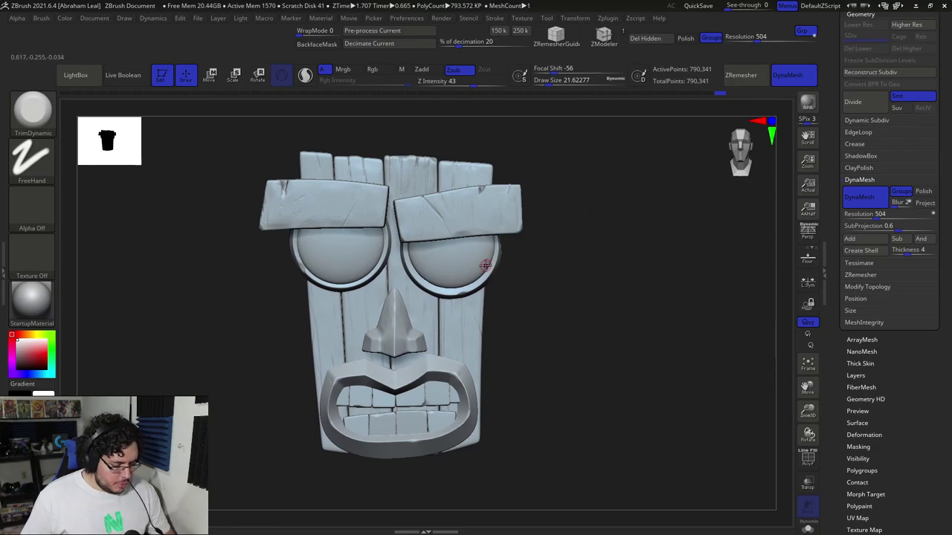
- Load the Orb_Slash02 brush from the brush library and view the mask from below
click(75, 74)
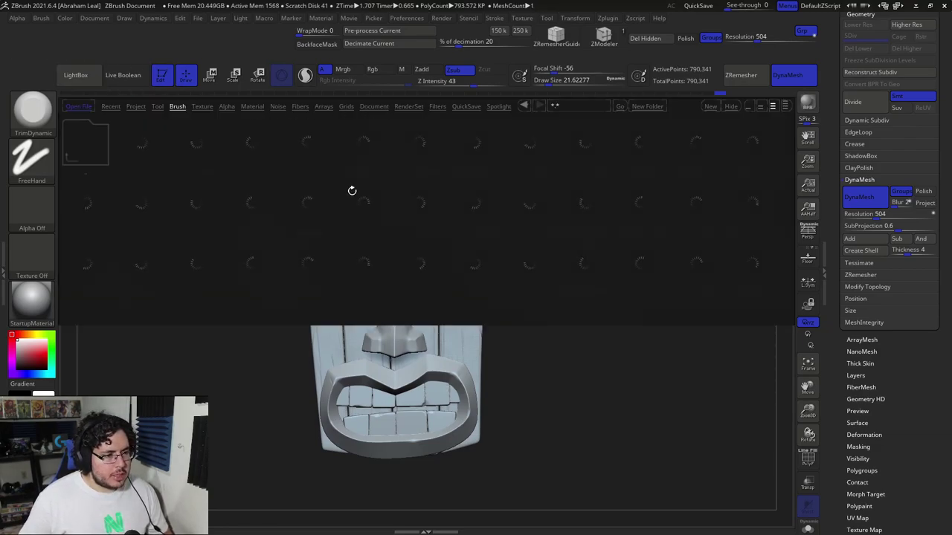
drag(574, 220, 416, 237)
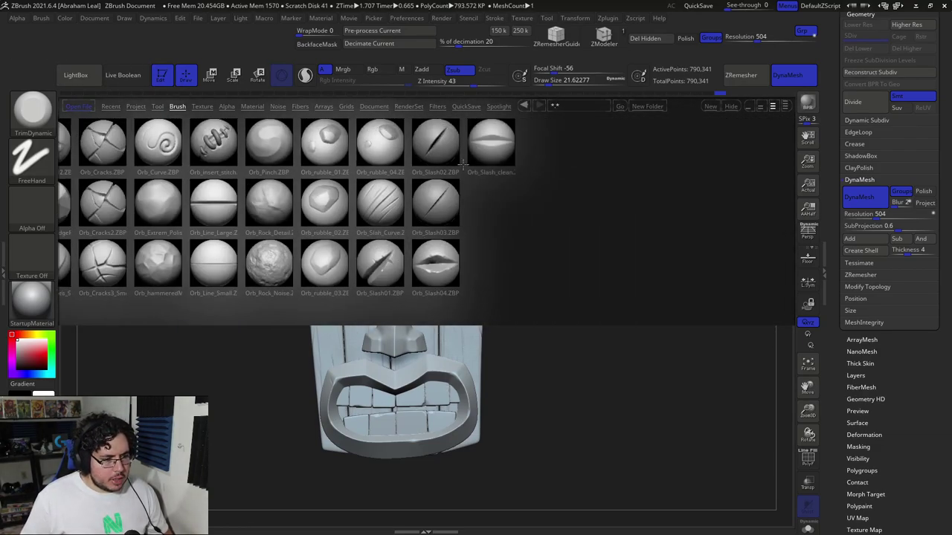
double_click(434, 149)
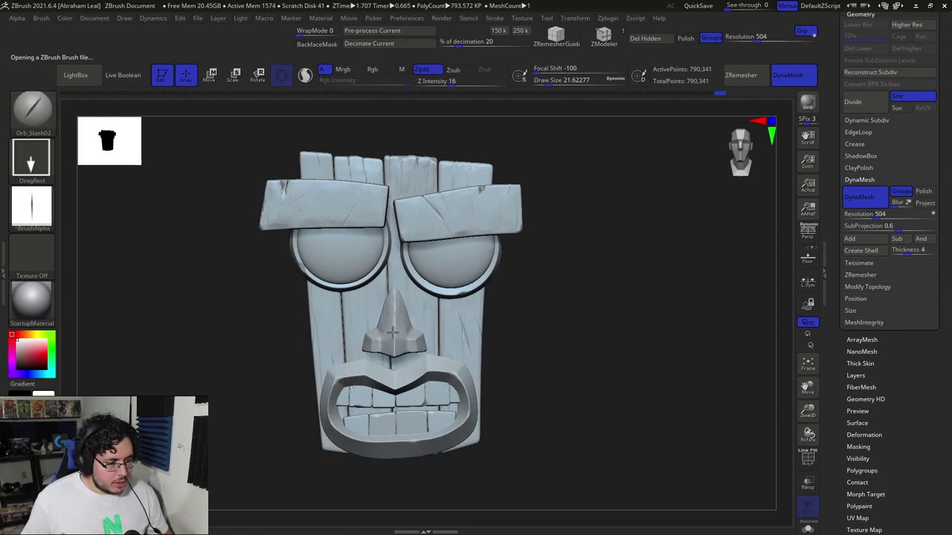
mouse_move(518, 296)
mouse_down()
mouse_move(479, 302)
mouse_move(531, 290)
mouse_up()
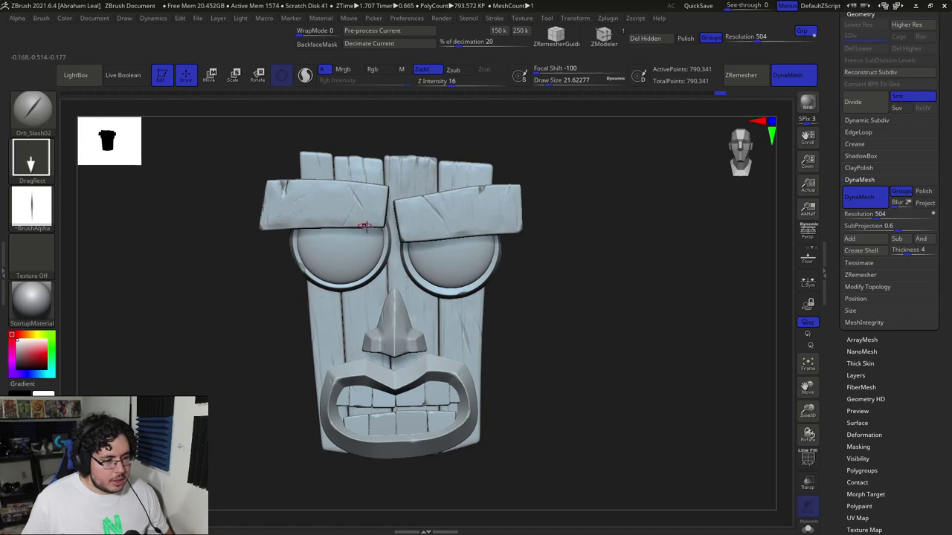
drag(251, 305, 263, 220)
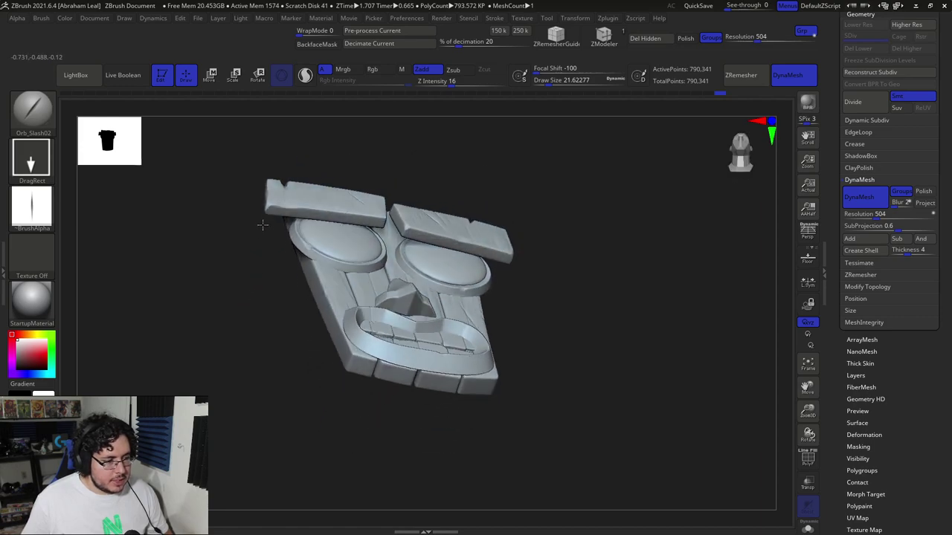
- Work the lower edge of the mask's left brow plank with the ClayBuildup brush at a draw size of 28.75
key(b)
key(c)
key(b)
key(space)
click(307, 206)
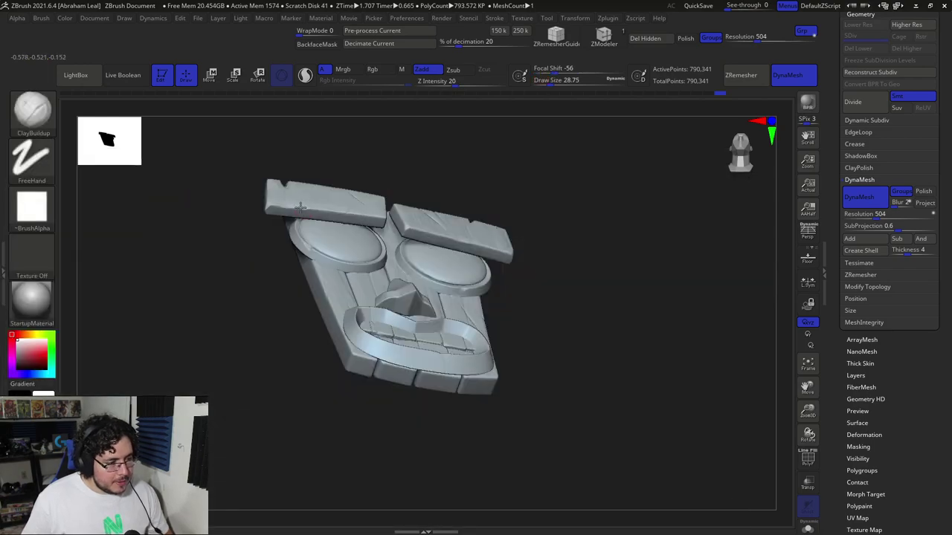
mouse_move(379, 160)
mouse_down()
mouse_move(350, 240)
mouse_move(338, 242)
mouse_up()
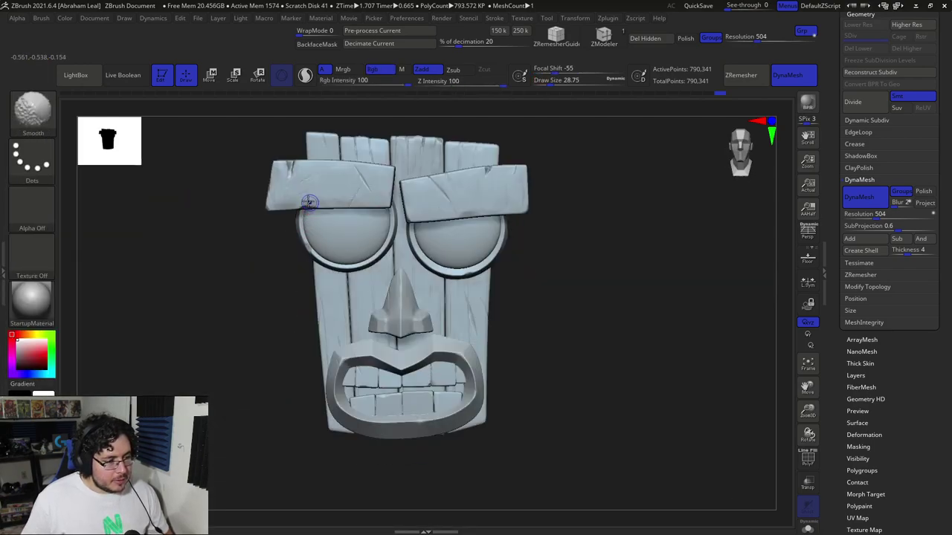
- Trim the planks on the back of the mask with the TrimDynamic brush at a draw size of about 90
alt+drag(257, 293, 226, 296)
alt+drag(496, 187, 508, 123)
mouse_move(493, 185)
mouse_down()
mouse_move(540, 189)
mouse_move(380, 214)
mouse_move(475, 220)
mouse_up()
mouse_move(448, 229)
alt+mouse_down()
mouse_move(471, 225)
mouse_move(473, 238)
alt+mouse_up()
key(space)
click(430, 251)
key(b)
key(t)
key(d)
key(space)
click(235, 268)
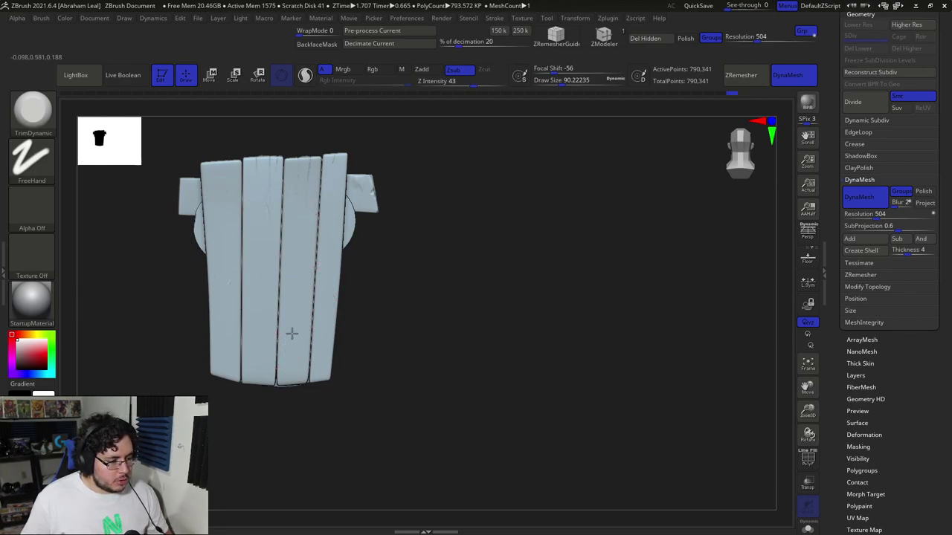
- Sculpt lengthwise wood grain along the four back planks with the ClayBuildup brush
key(b)
key(c)
key(b)
mouse_move(223, 287)
mouse_down()
mouse_move(212, 350)
mouse_move(220, 250)
mouse_move(261, 218)
mouse_move(250, 198)
mouse_move(268, 163)
mouse_move(269, 339)
mouse_move(248, 283)
mouse_move(259, 377)
mouse_move(297, 325)
mouse_move(308, 218)
mouse_move(279, 206)
mouse_move(290, 252)
mouse_move(302, 197)
mouse_move(330, 194)
mouse_up()
drag(329, 264, 321, 368)
- Flatten the wood grain on the back planks with the TrimDynamic brush at a draw size of 112
key(b)
key(t)
key(d)
key(space)
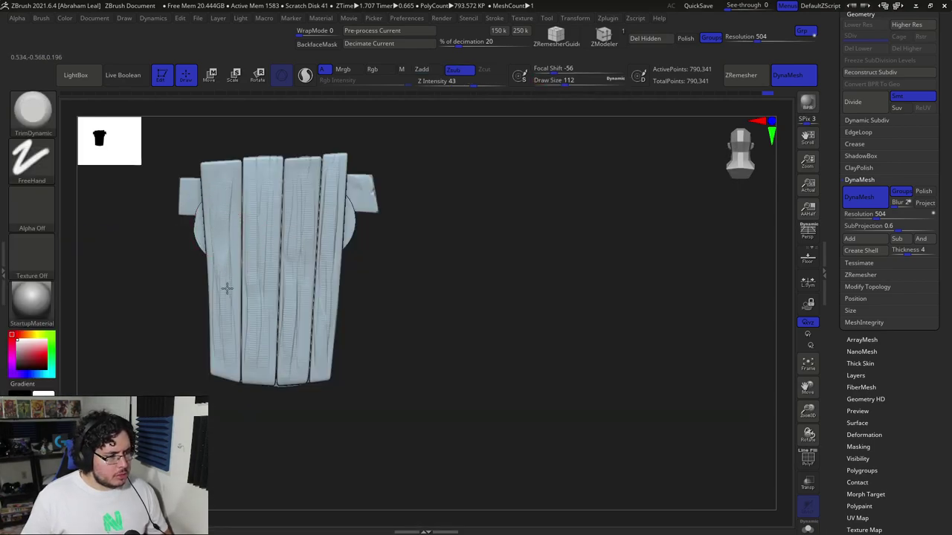
drag(257, 240, 259, 352)
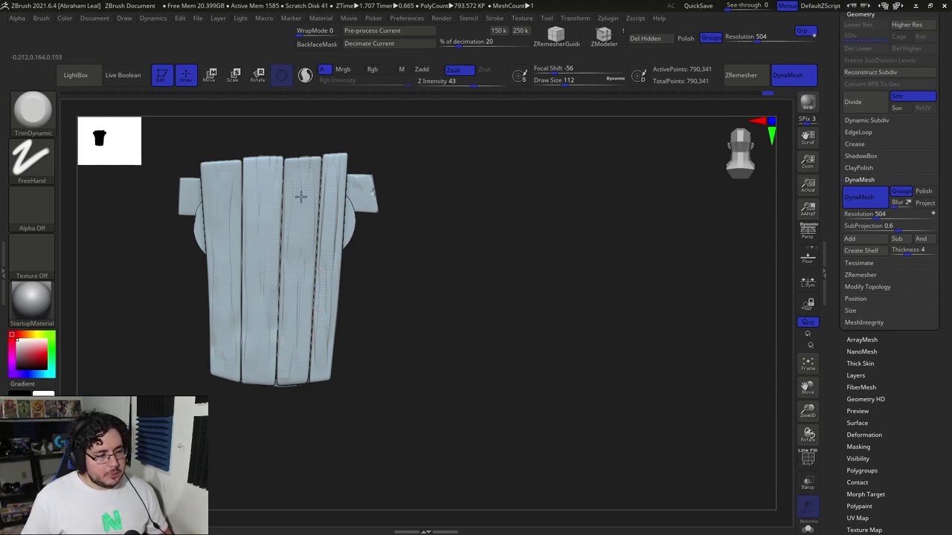
drag(419, 141, 394, 144)
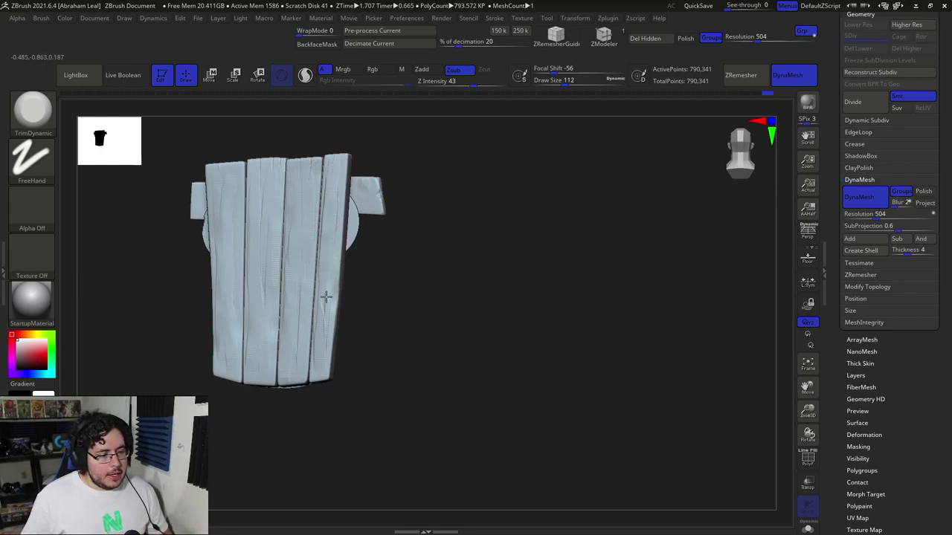
drag(365, 323, 272, 238)
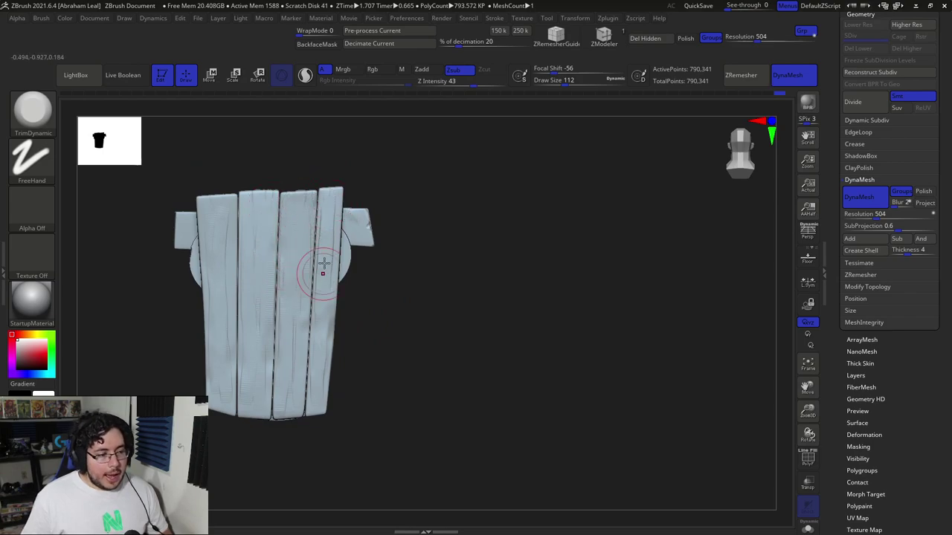
drag(397, 227, 361, 182)
- Carve worn dents into the side edges of the outer planks with the ClayBuildup brush at a draw size of about 49
key(b)
key(c)
key(b)
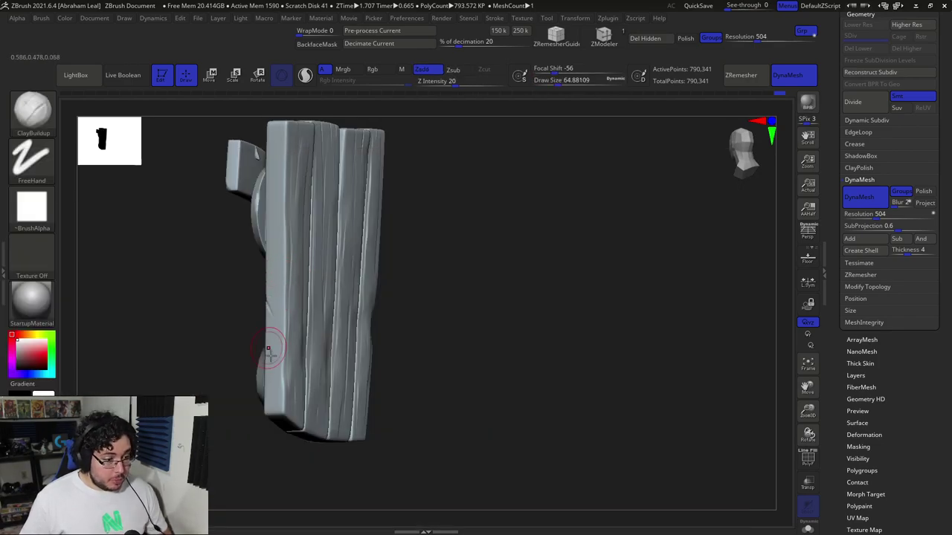
mouse_move(283, 361)
mouse_down()
mouse_move(278, 372)
mouse_move(283, 350)
mouse_up()
key(space)
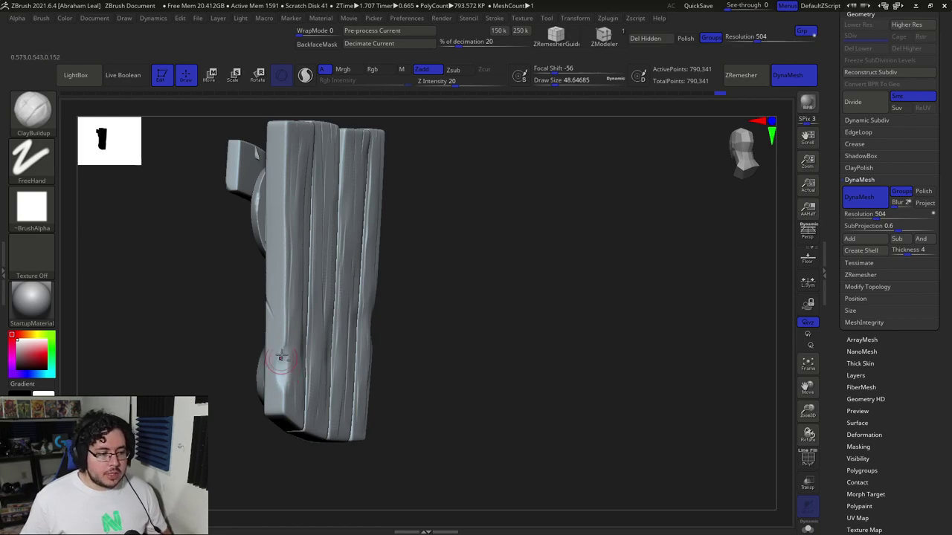
shift+drag(434, 301, 412, 308)
alt+right_drag(263, 335, 273, 352)
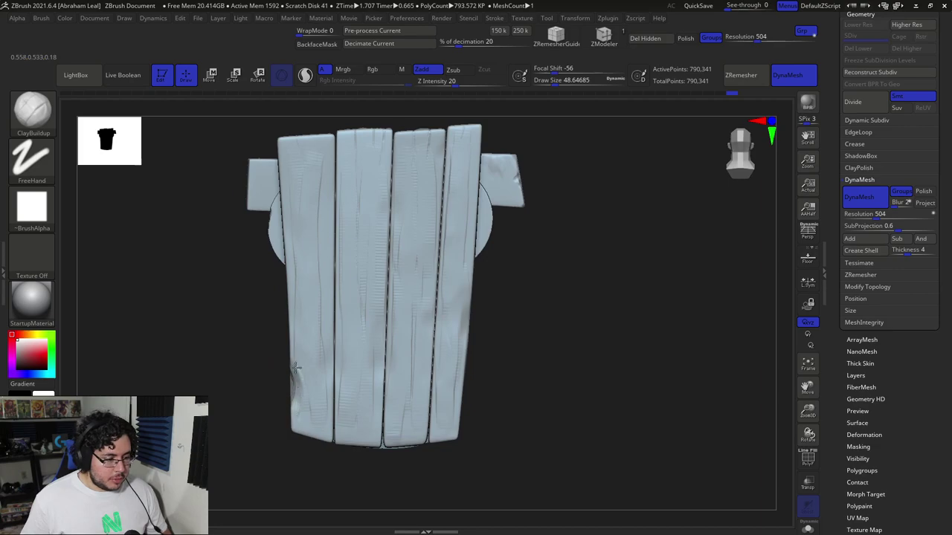
shift+right_drag(244, 376, 389, 329)
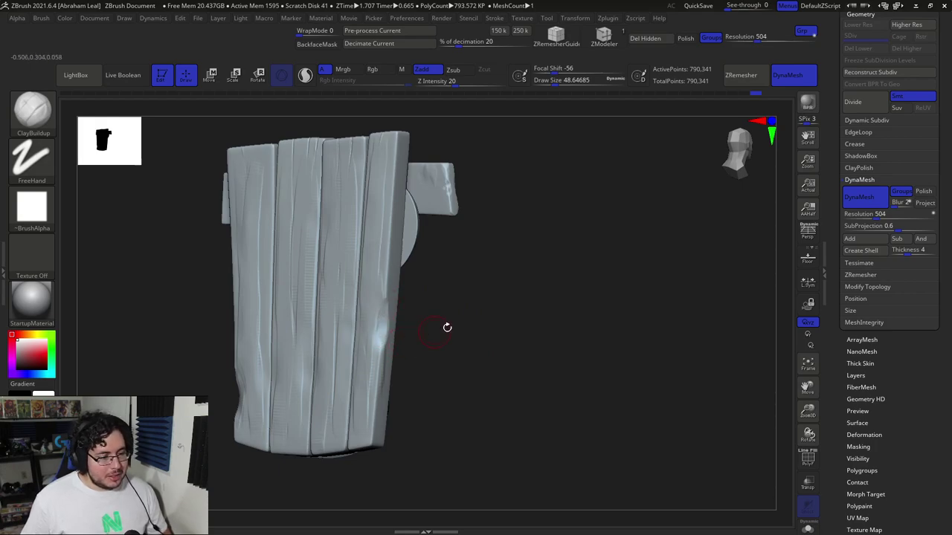
- Soften the dented side edges and back surfaces of the planks with the TrimDynamic brush at a draw size of about 94
right_drag(444, 327, 387, 336)
key(b)
key(t)
key(d)
key(space)
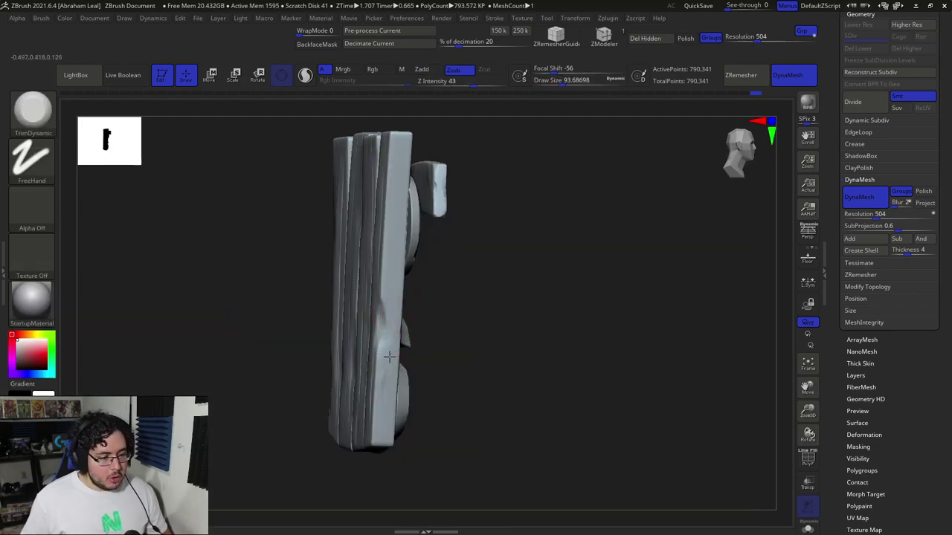
right_drag(455, 274, 374, 308)
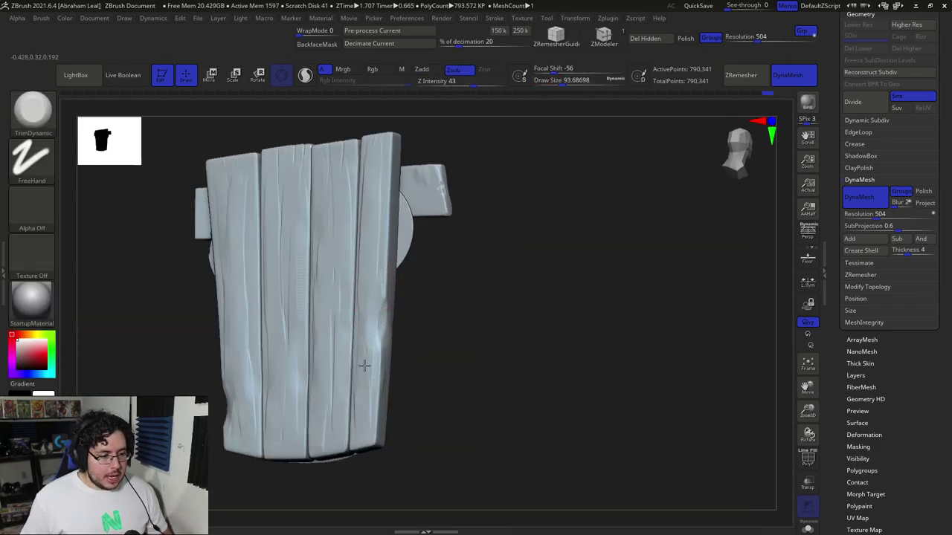
shift+right_drag(459, 295, 426, 272)
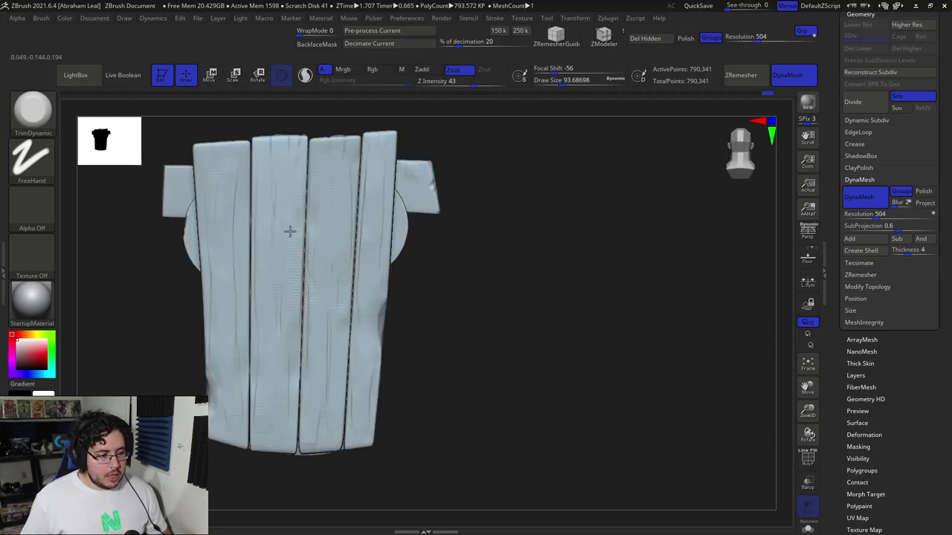
alt+right_drag(450, 274, 471, 284)
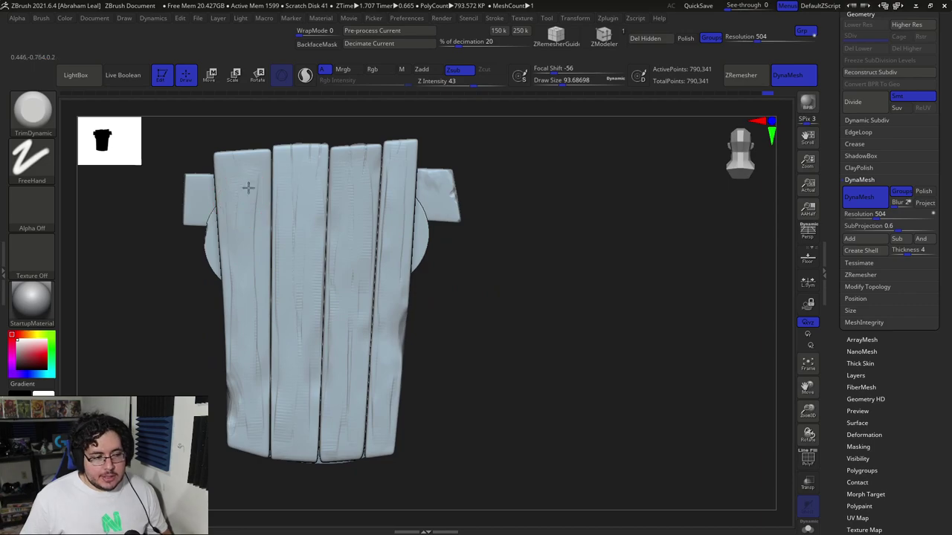
right_drag(209, 131, 334, 166)
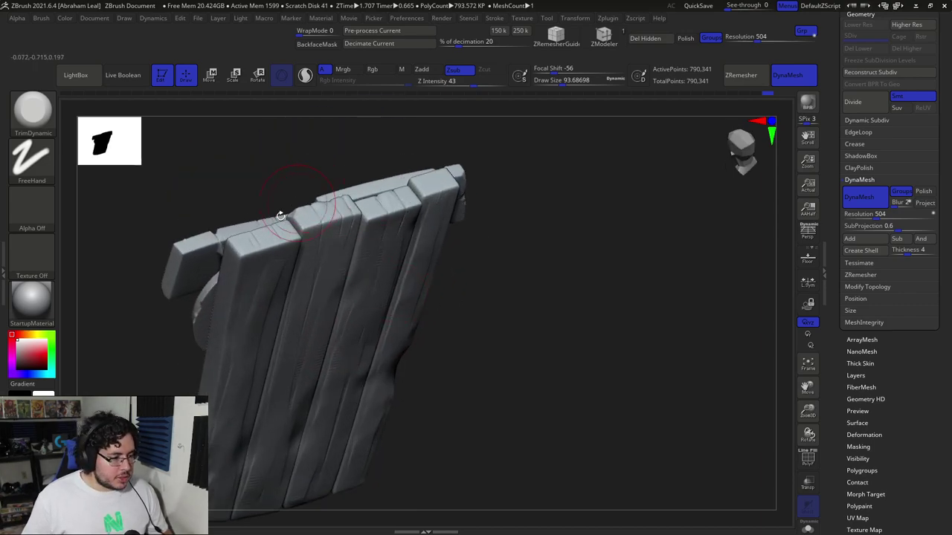
- Carve grooves into the top ends of the back planks with the ClayBuildup brush, raising the draw size to about 65
key(b)
key(c)
key(b)
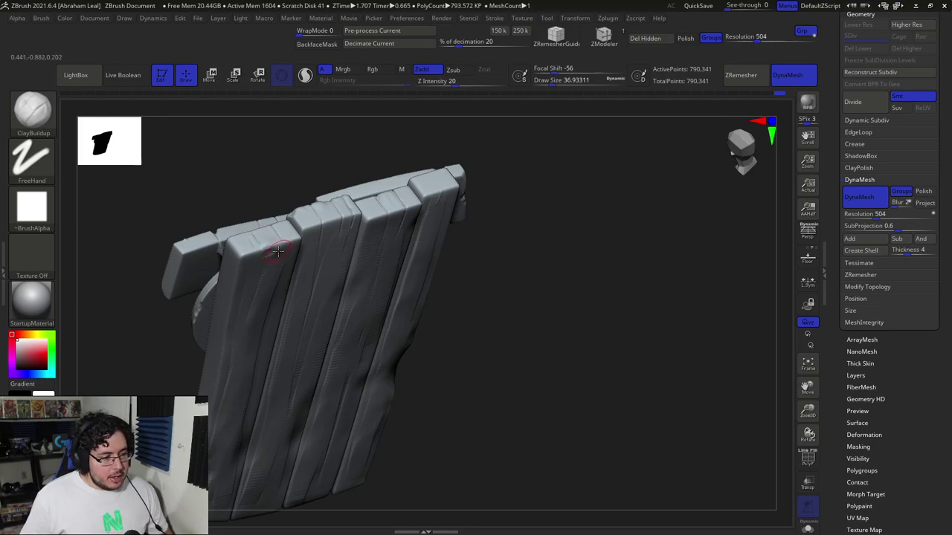
key(shift)
drag(494, 200, 378, 160)
key(space)
drag(270, 255, 276, 255)
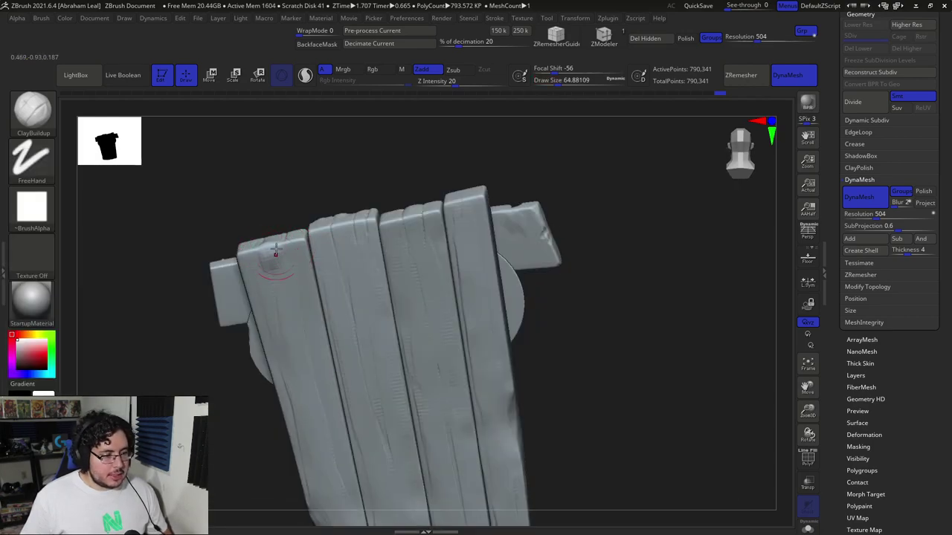
- Flatten the carved top ends of the planks with the TrimDynamic brush at a draw size of about 90
right_drag(267, 264, 273, 248)
key(b)
key(t)
key(d)
key(space)
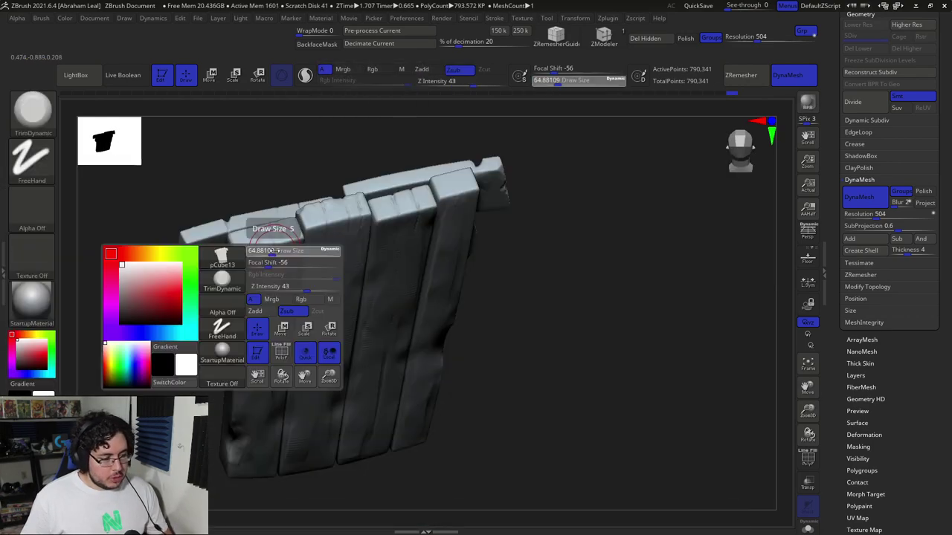
drag(273, 252, 278, 253)
right_drag(276, 253, 268, 166)
right_drag(256, 223, 264, 256)
right_drag(185, 282, 230, 219)
right_drag(335, 162, 527, 172)
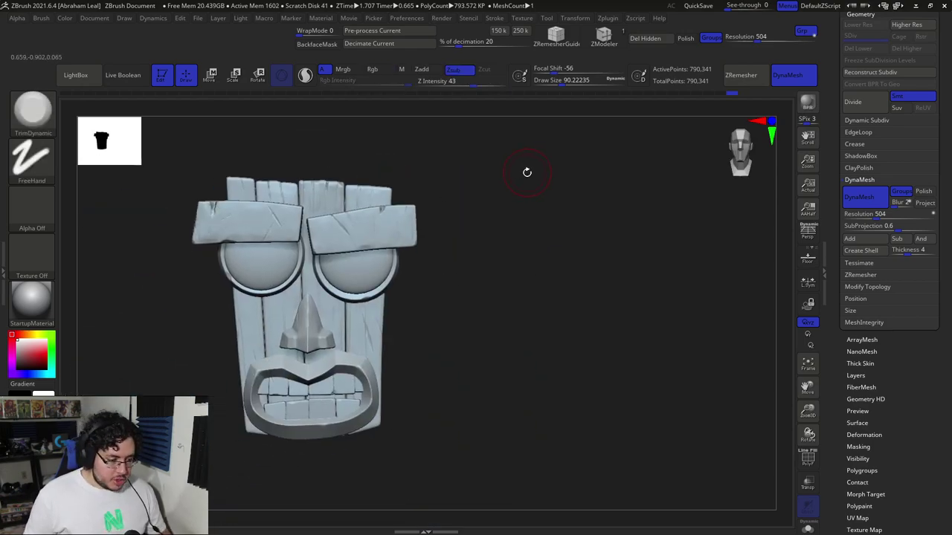
- Save the mask tool as AkuAku_Sculpt001 in the AkuAku assets folder
drag(942, 64, 942, 291)
click(910, 34)
click(911, 35)
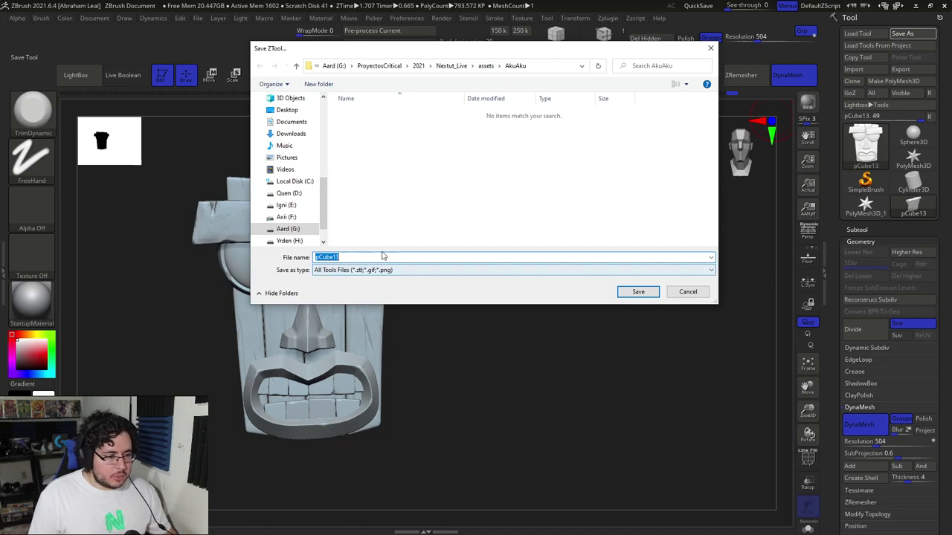
text(AkuAk)
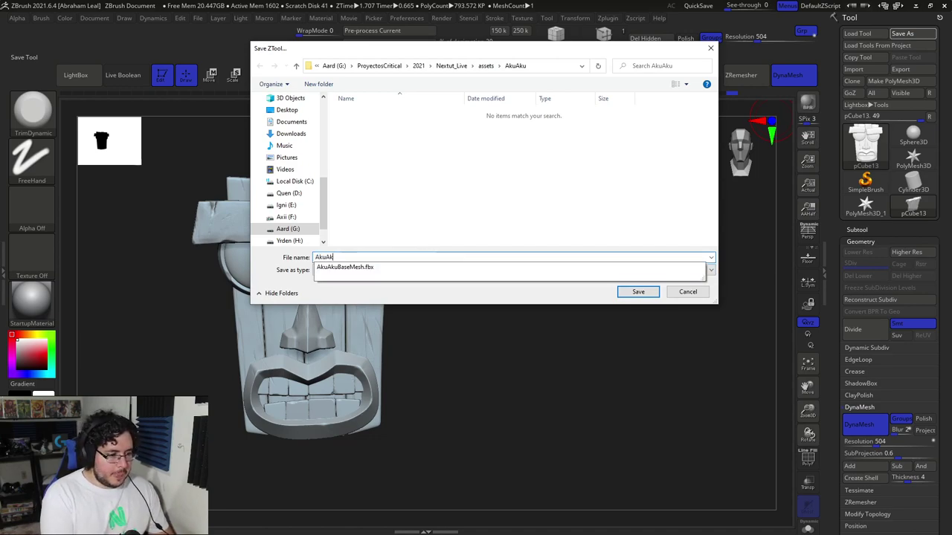
text(u!)
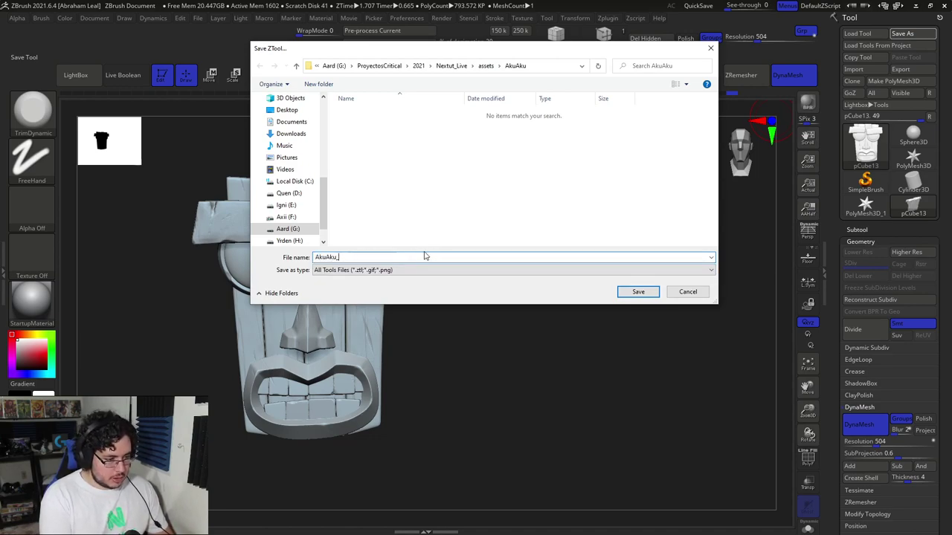
key(BackSpace)
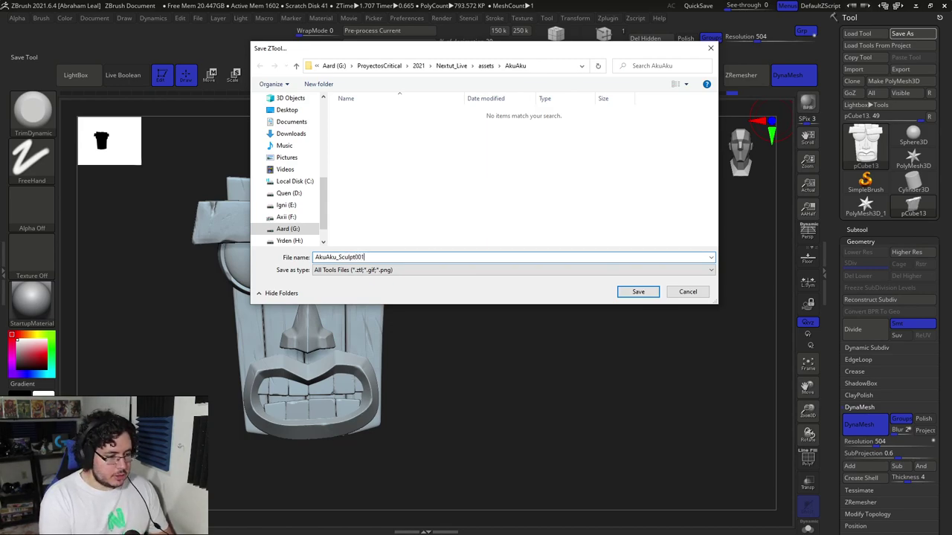
key(Return)
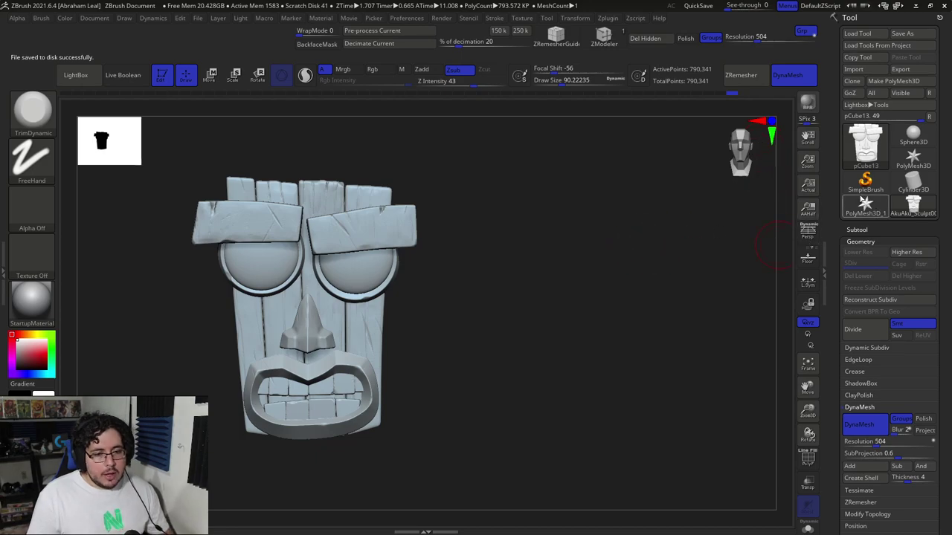
- Clone the saved AkuAku_Sculpt001 tool
click(852, 81)
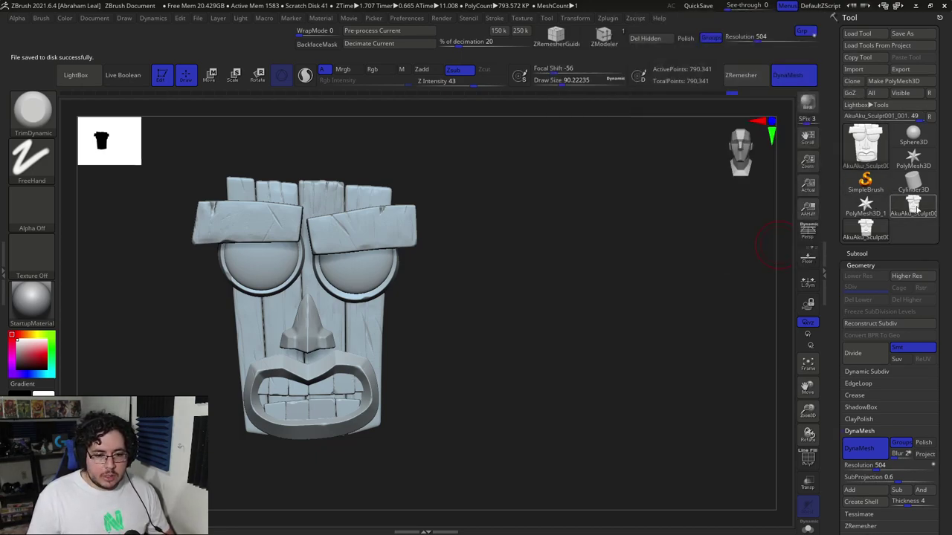
mouse_move(867, 231)
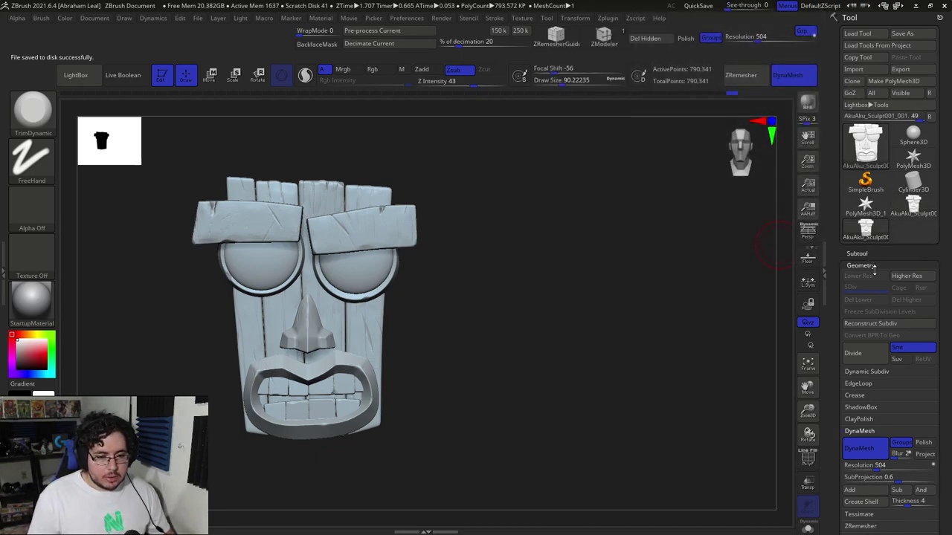
- Decimate the cloned mask to the 250k preset with Decimation Master
alt+drag(527, 263, 661, 316)
alt+drag(643, 365, 662, 283)
mouse_move(695, 334)
mouse_down()
mouse_move(716, 329)
mouse_move(695, 328)
mouse_up()
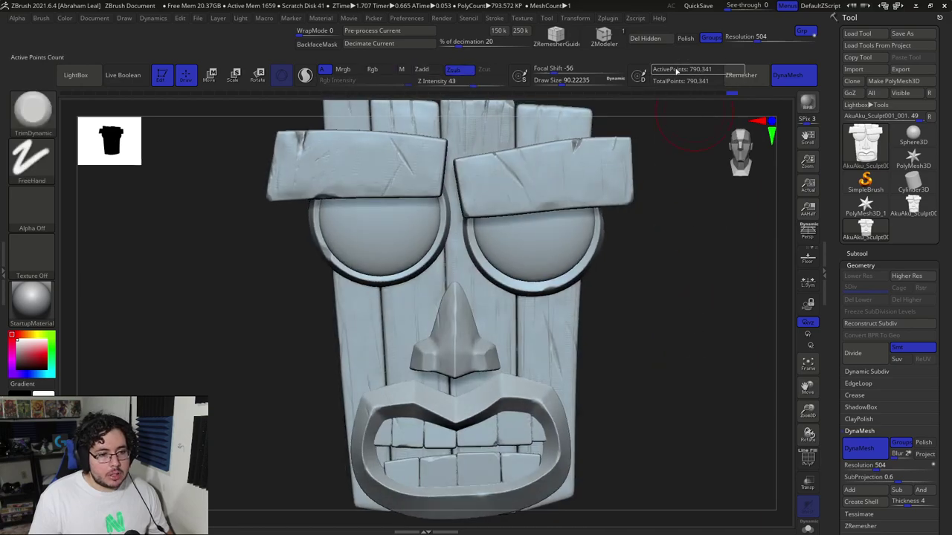
alt+drag(670, 210, 654, 216)
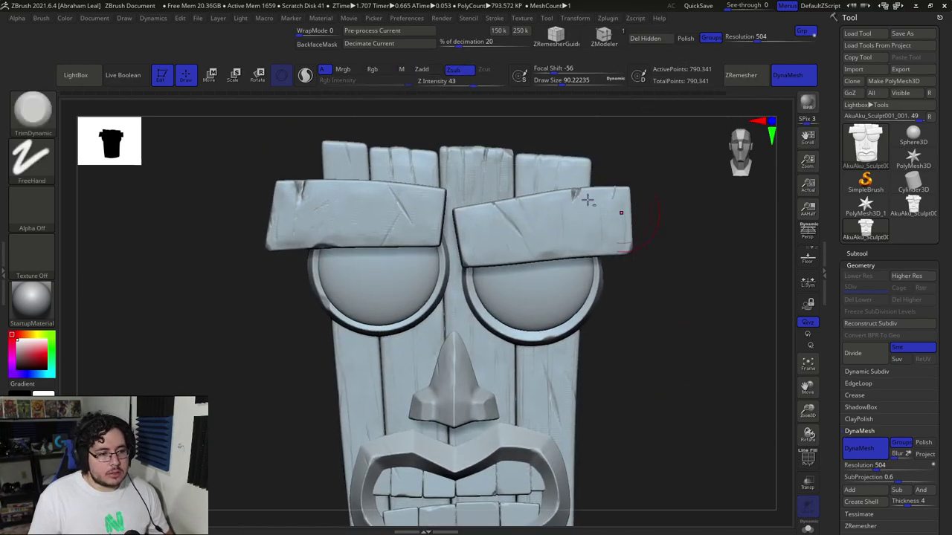
drag(652, 155, 672, 220)
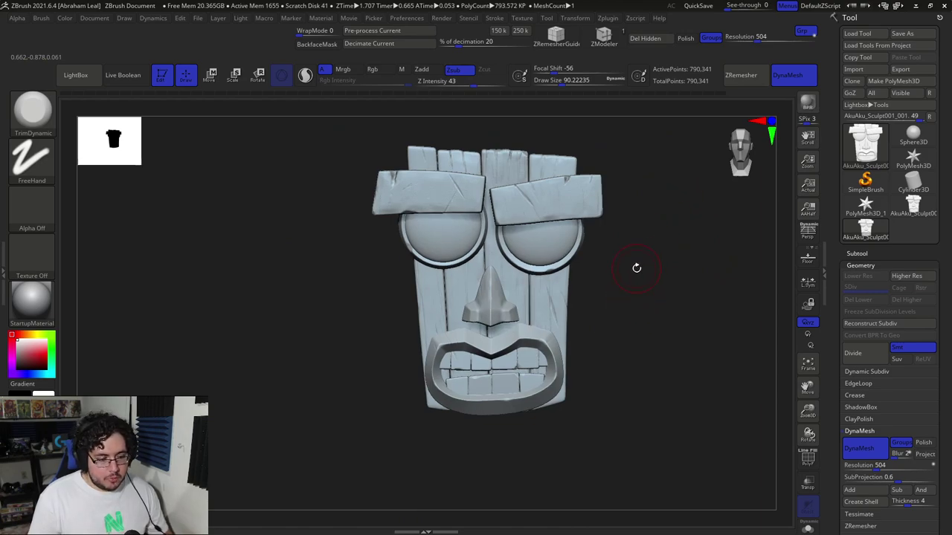
alt+drag(651, 307, 646, 299)
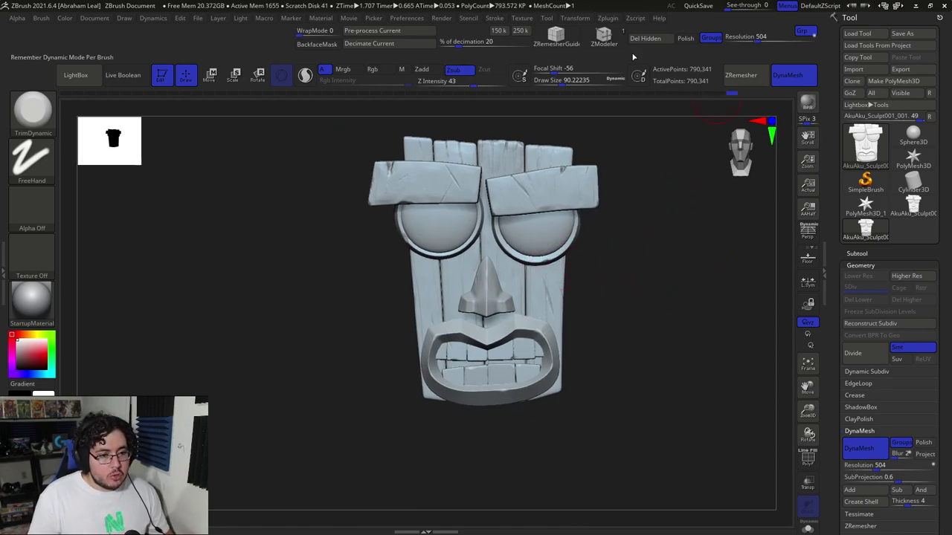
click(607, 18)
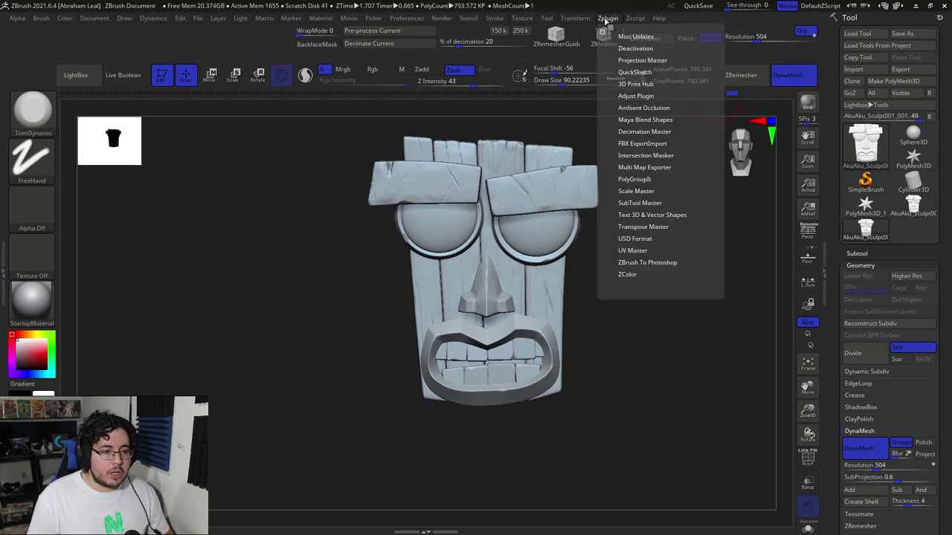
click(645, 131)
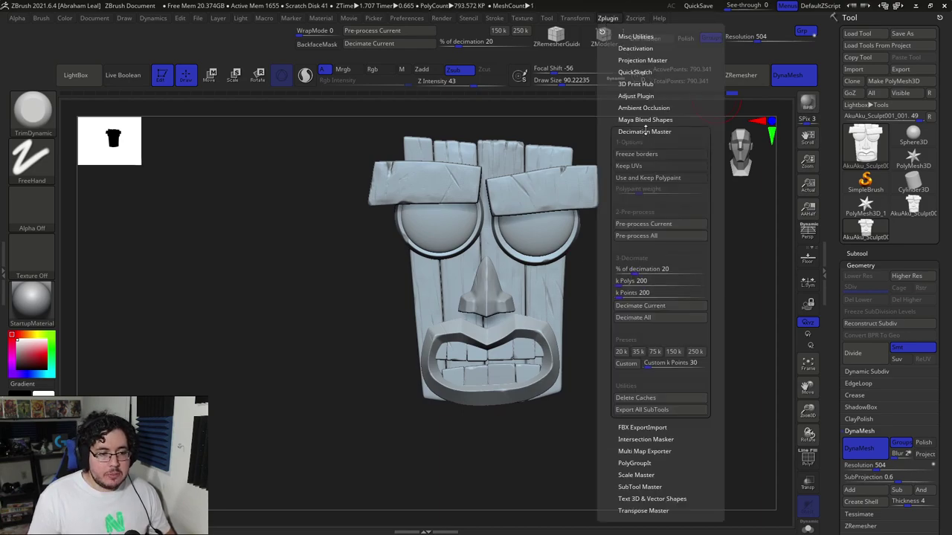
drag(716, 236, 713, 157)
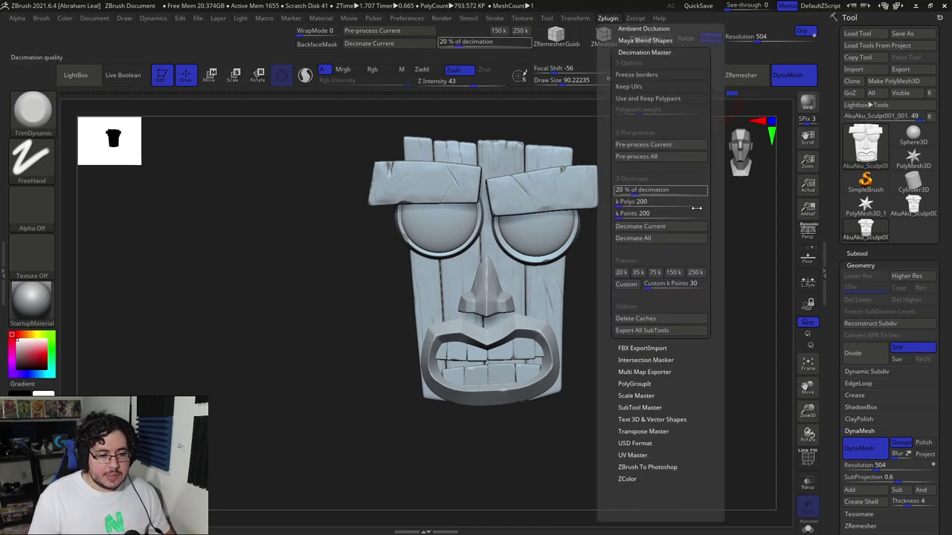
click(694, 273)
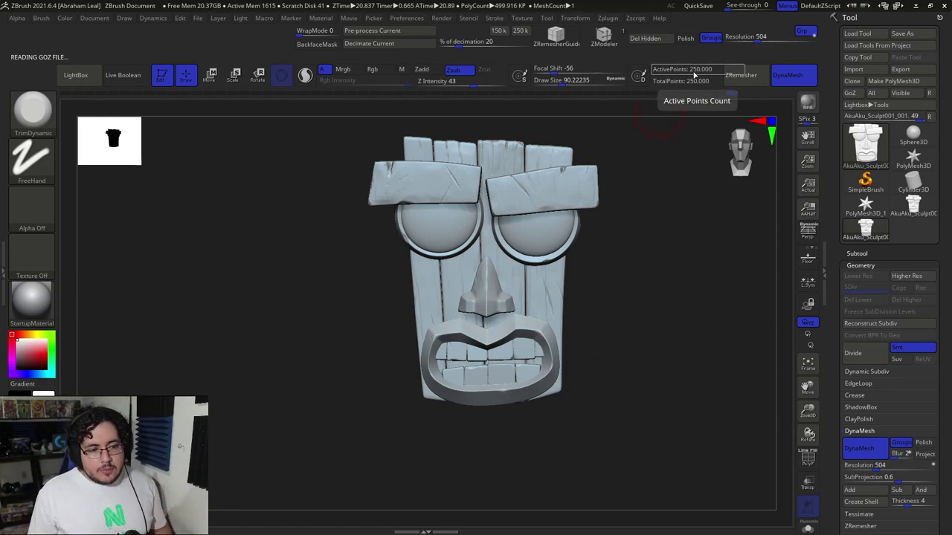
- Examine the decimated mask's wireframe around the eyes, nose and teeth
click(807, 457)
alt+drag(601, 235, 739, 180)
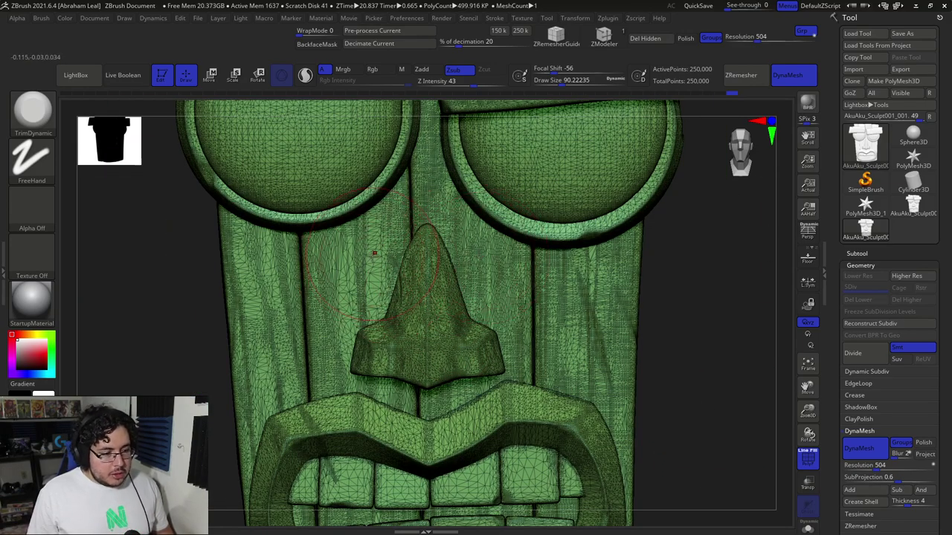
click(807, 457)
mouse_move(711, 393)
alt+mouse_down()
mouse_move(678, 252)
mouse_move(649, 234)
mouse_move(665, 263)
mouse_move(754, 265)
mouse_move(671, 268)
mouse_move(669, 248)
mouse_move(655, 274)
mouse_move(669, 266)
mouse_move(674, 278)
mouse_move(719, 282)
alt+mouse_up()
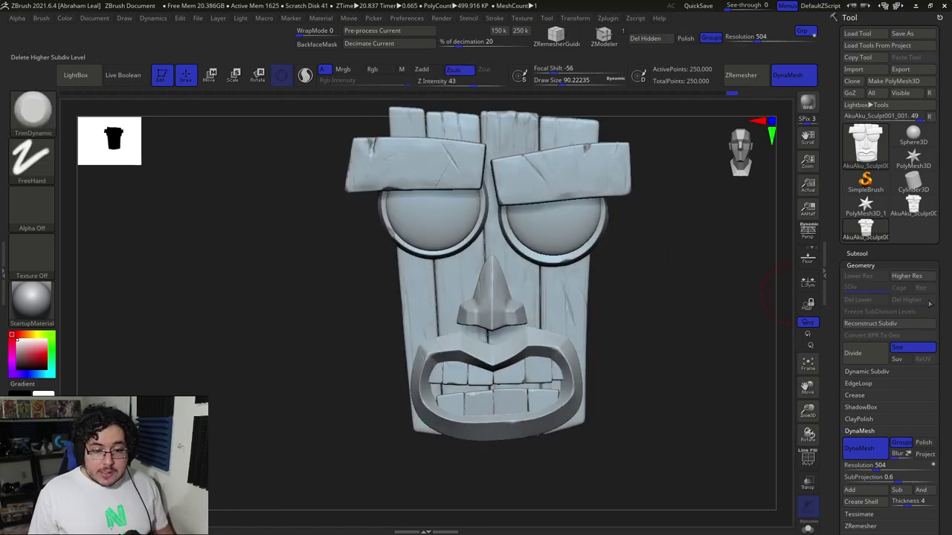
- Turn off subgroup export (Grp) in the decimated mask's export settings
drag(940, 302, 933, 180)
drag(926, 263, 919, 226)
click(857, 345)
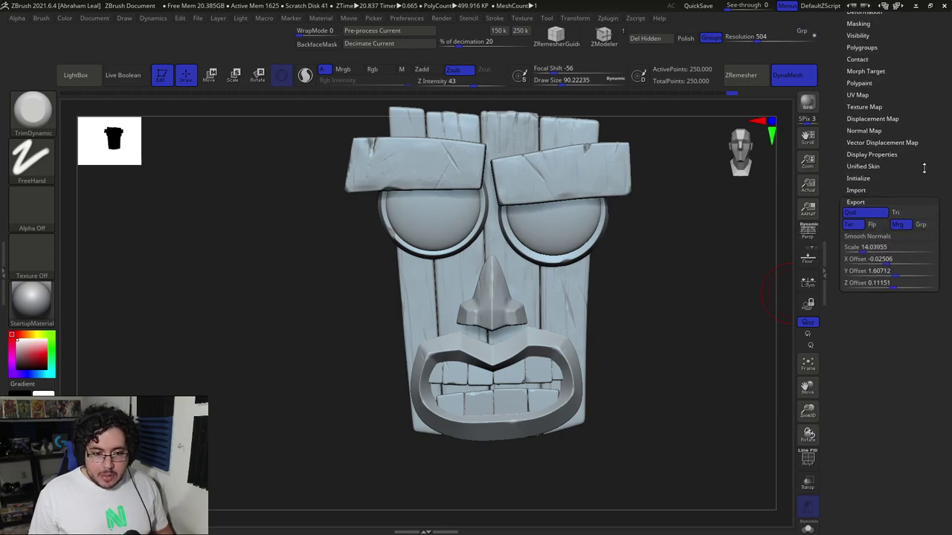
click(927, 235)
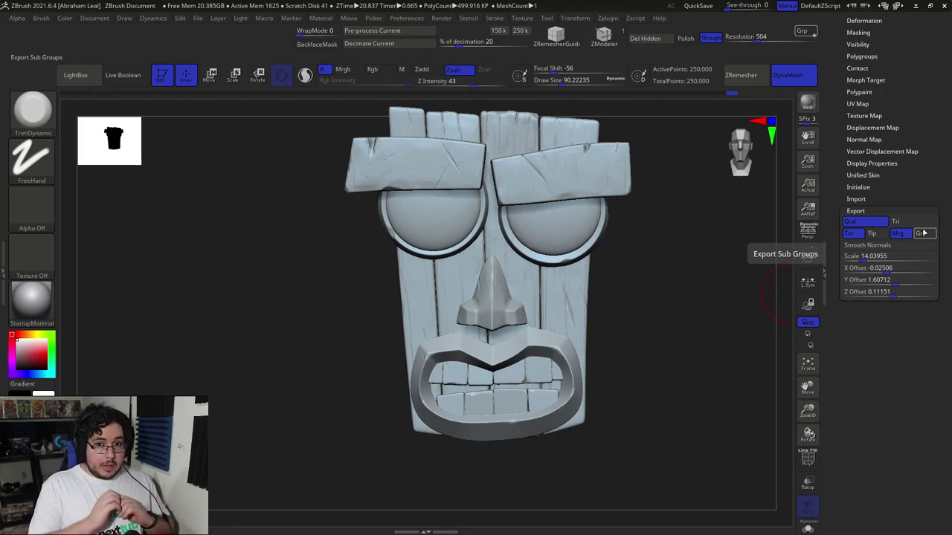
- Export the decimated mask as the OBJ file AkuAku_Sculpt001_High in the AkuAku assets folder
drag(922, 104, 917, 216)
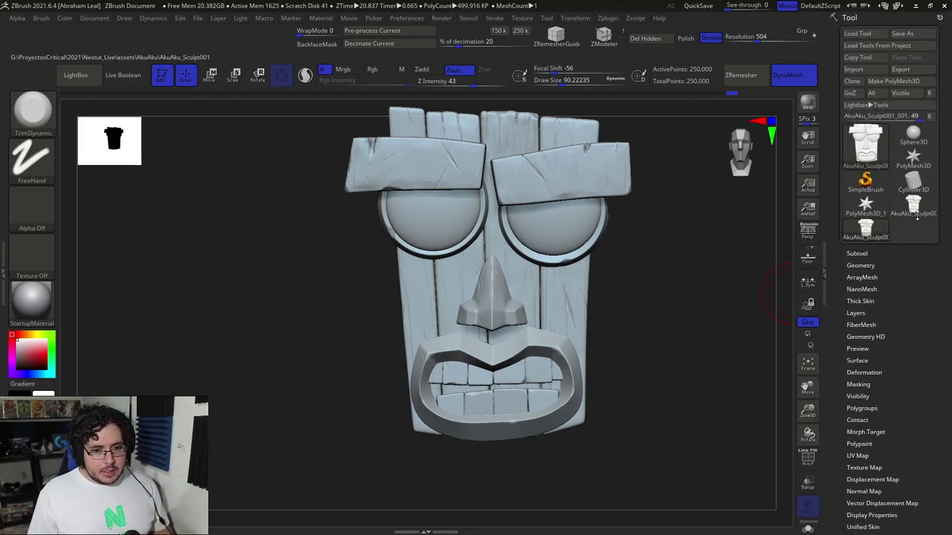
click(900, 69)
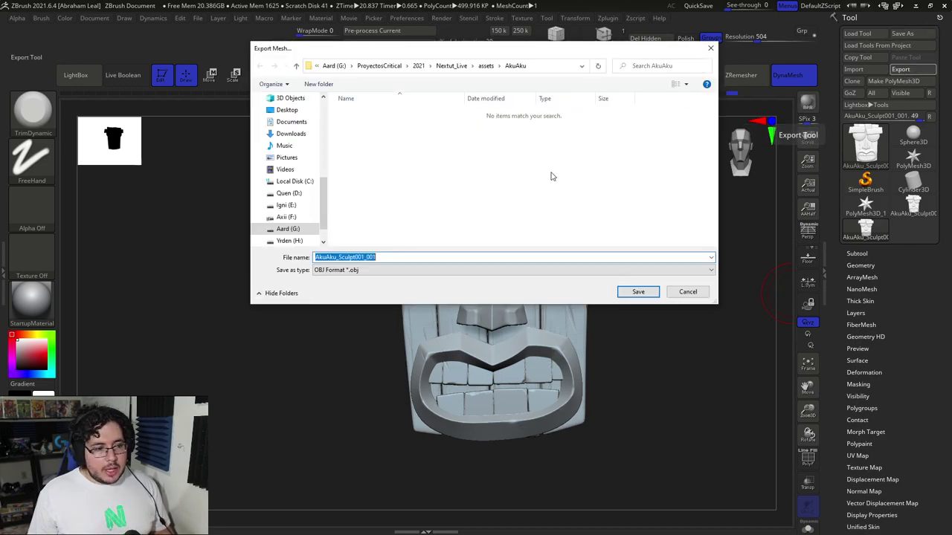
click(397, 257)
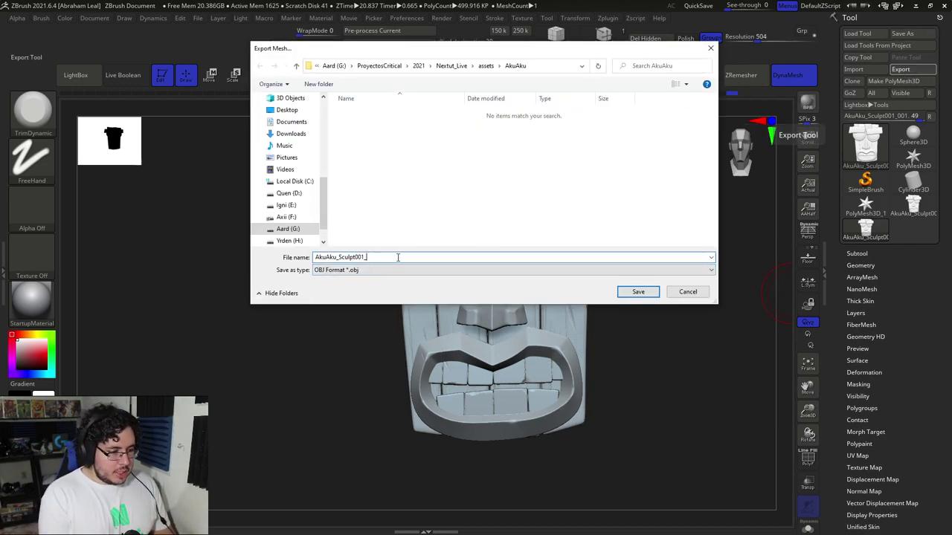
key(Return)
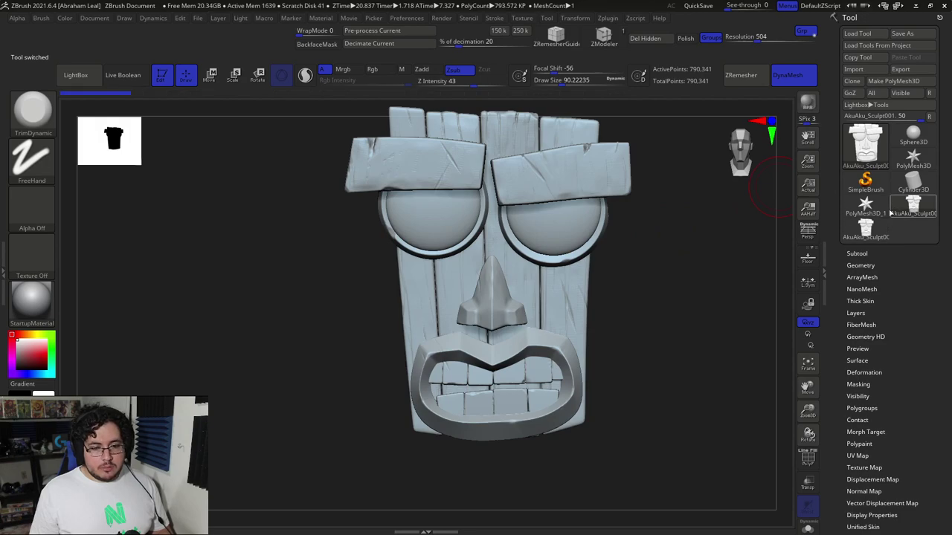
- Clone the original AkuAku_Sculpt001 tool and ZRemesh the copy with a target polygon count of 5
click(853, 82)
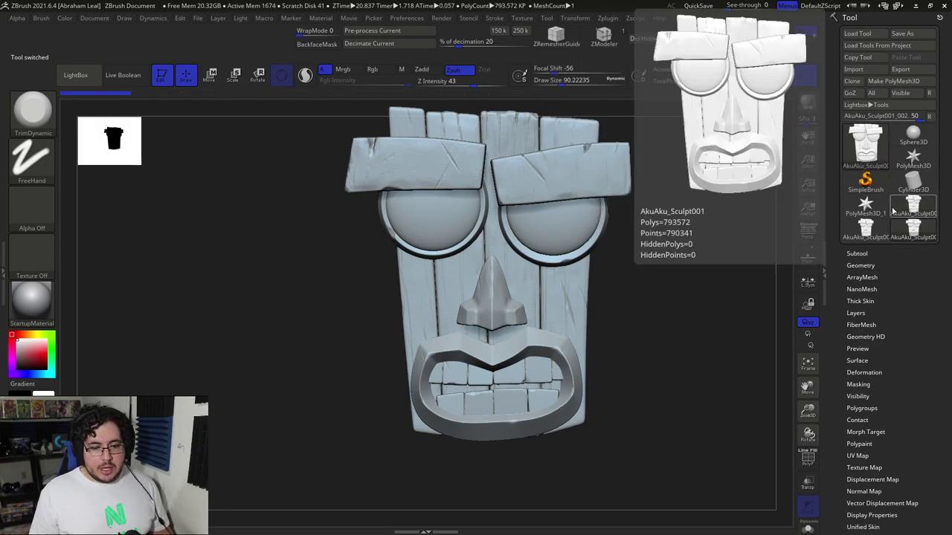
drag(677, 275, 698, 309)
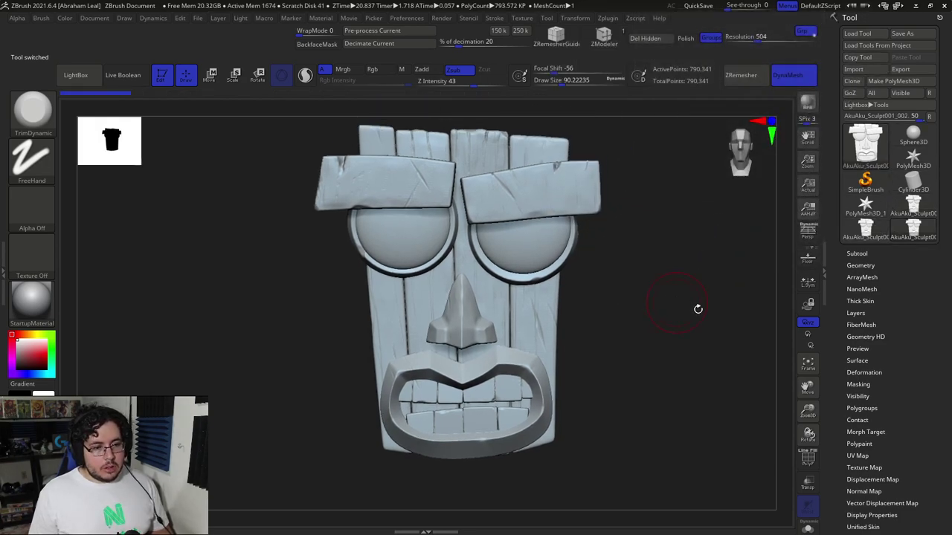
click(861, 266)
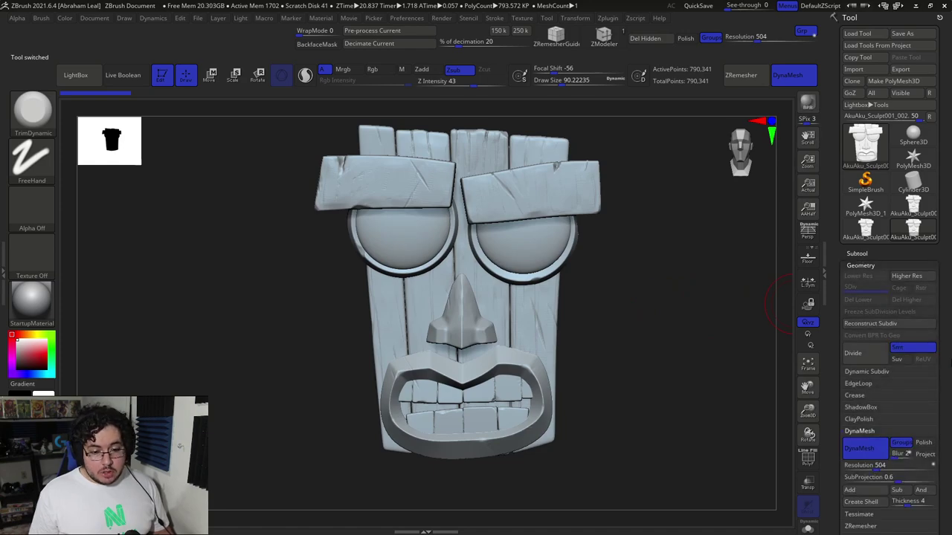
scroll(930, 312, down, 5)
click(861, 250)
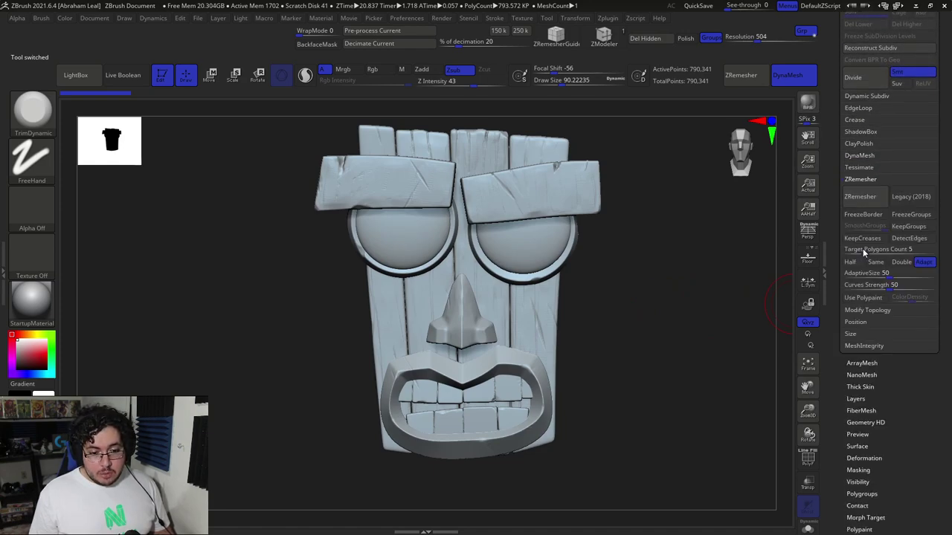
click(861, 197)
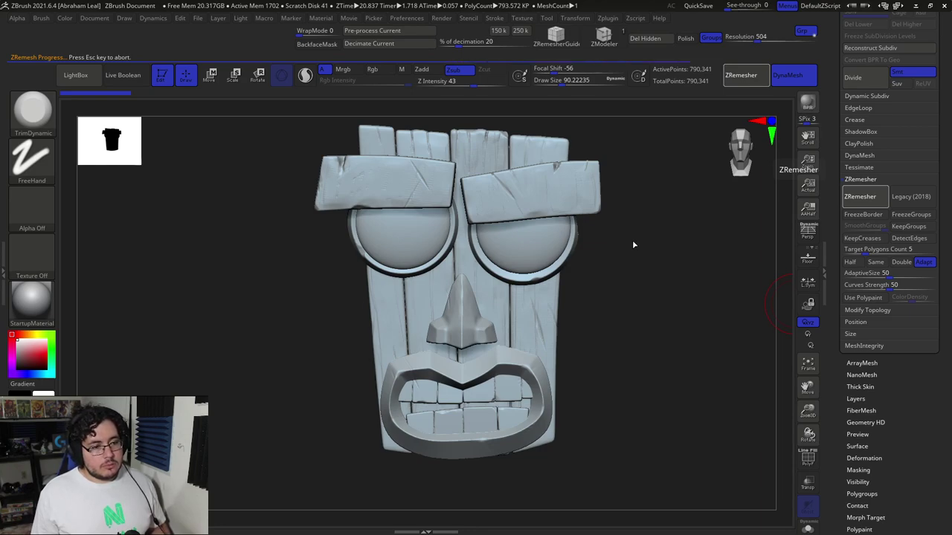
- Show the remeshed mask's wireframe and inspect its new topology from the front and side
click(807, 457)
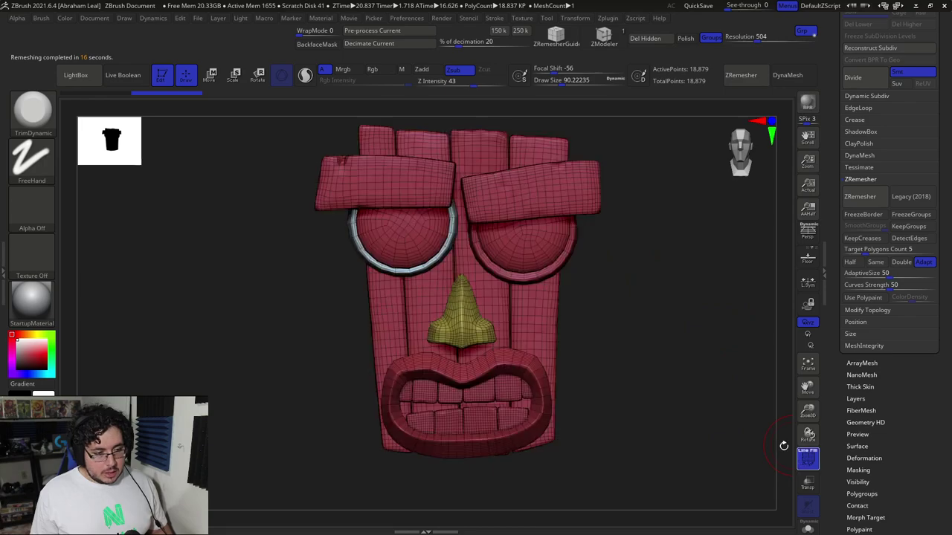
mouse_move(690, 389)
mouse_down()
mouse_move(665, 387)
mouse_move(692, 389)
mouse_up()
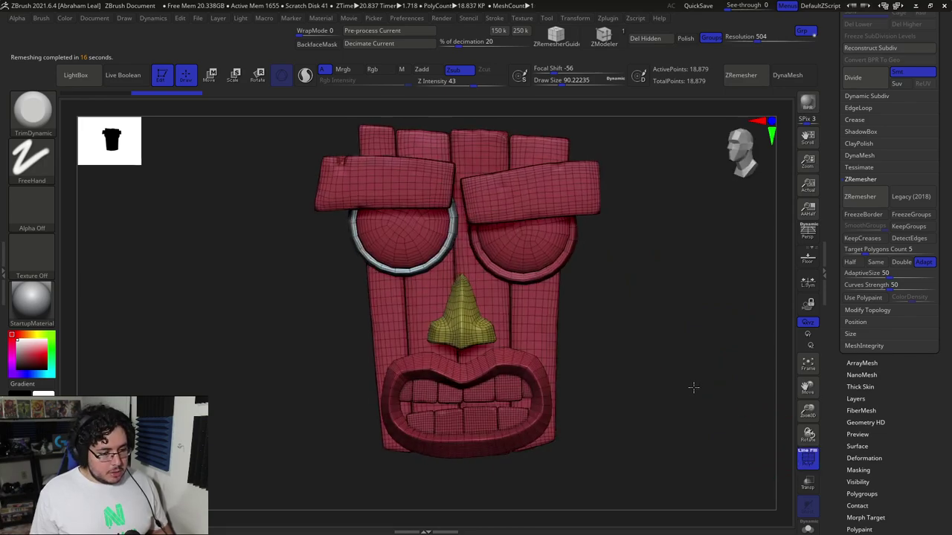
mouse_move(677, 357)
alt+mouse_down()
mouse_move(703, 383)
mouse_move(716, 340)
mouse_move(712, 379)
mouse_move(664, 385)
mouse_move(670, 363)
mouse_move(635, 365)
mouse_move(692, 361)
mouse_move(675, 359)
alt+mouse_up()
drag(674, 372, 735, 365)
alt+drag(672, 319, 719, 242)
- Turn off subgroup export (Grp) in the remeshed mask's export settings
drag(922, 387, 863, 238)
click(855, 242)
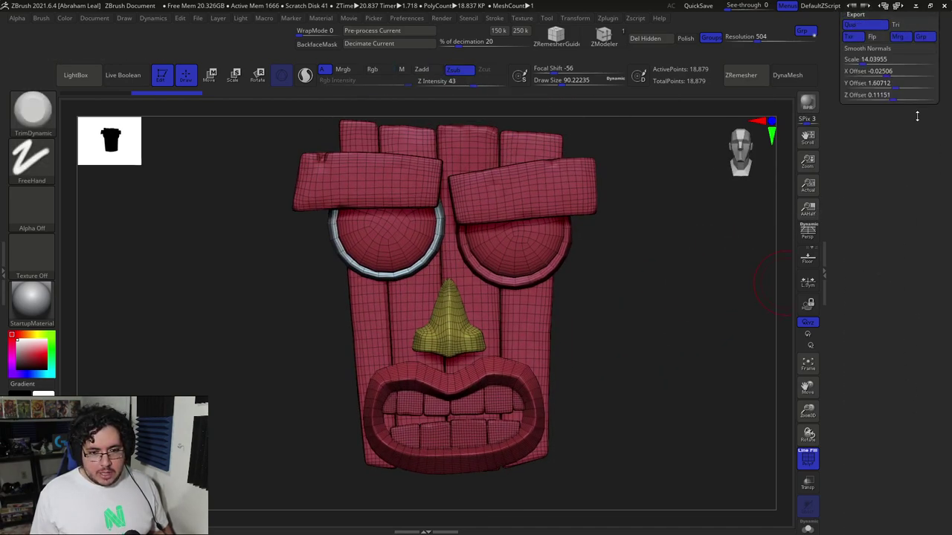
scroll(893, 246, up, 4)
scroll(922, 223, up, 10)
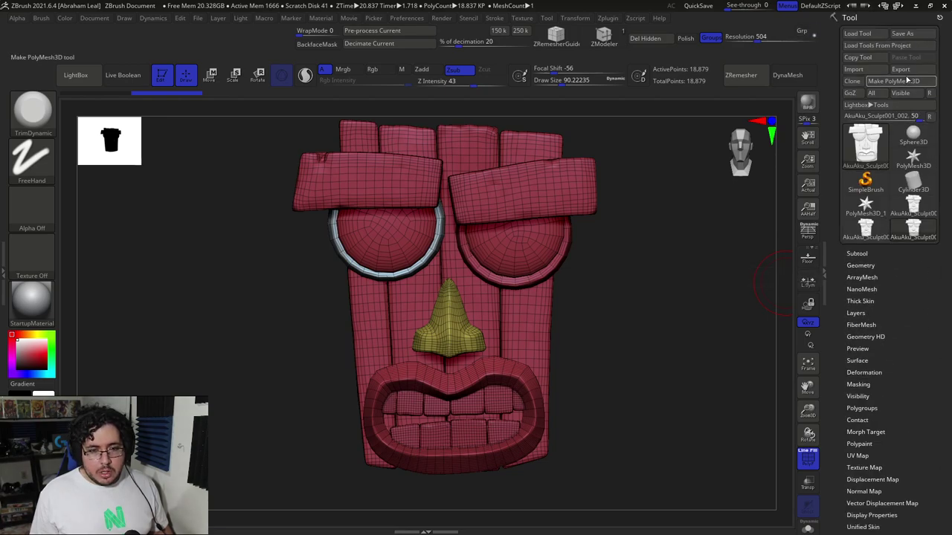
- Export the remeshed mask as the OBJ file AkuAku_Sculpt001_Low in the AkuAku assets folder
click(373, 143)
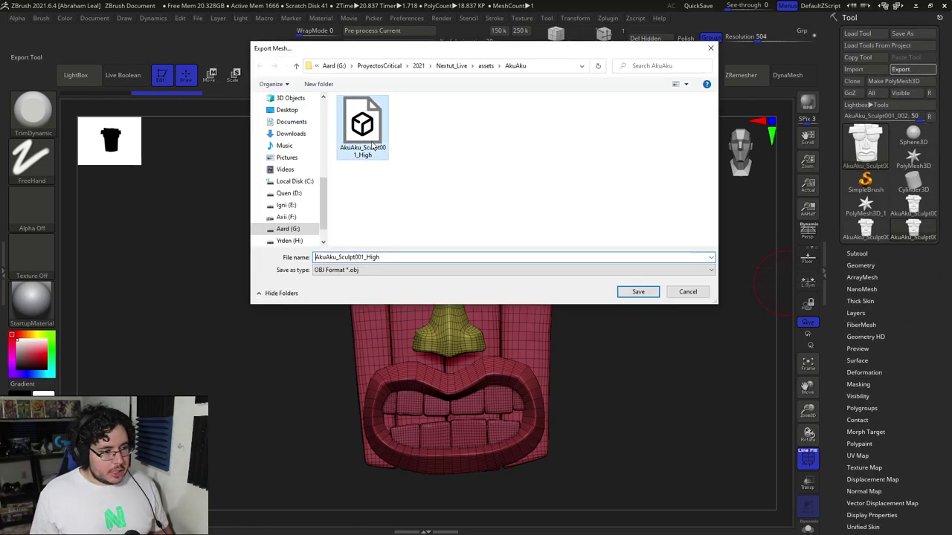
click(393, 257)
click(394, 256)
key(BackSpace)
key(BackSpace)
key(BackSpace)
key(BackSpace)
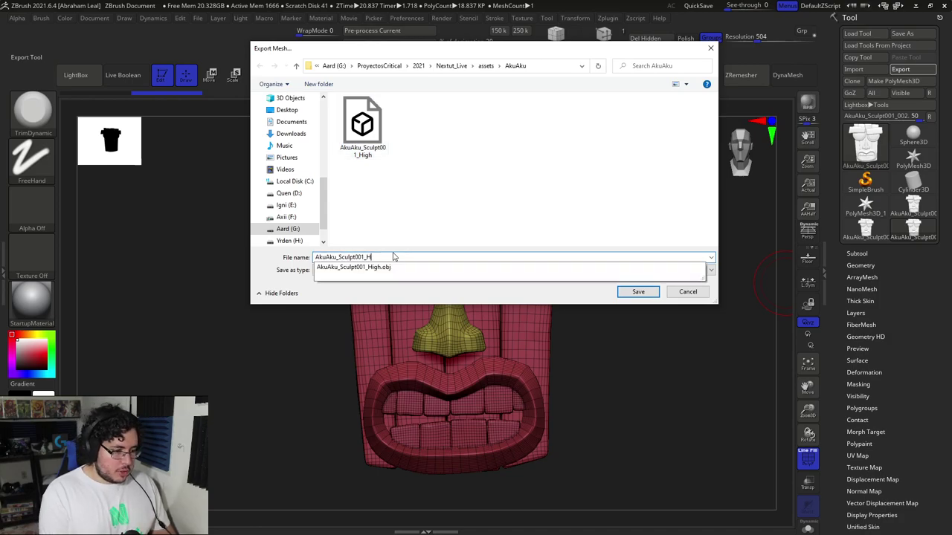
text(Low)
key(Return)
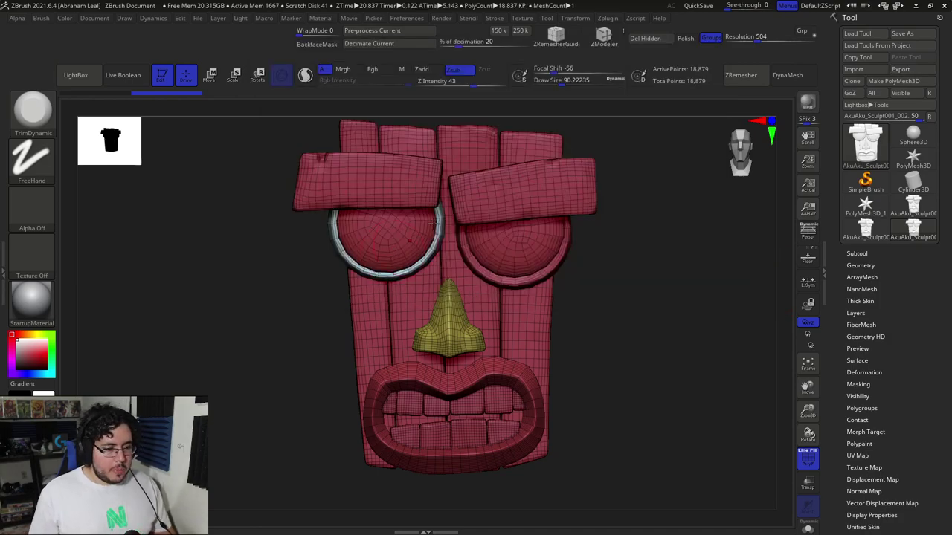
- Switch to Maya and delete the construction history of the combined mask mesh pCube13
click(916, 6)
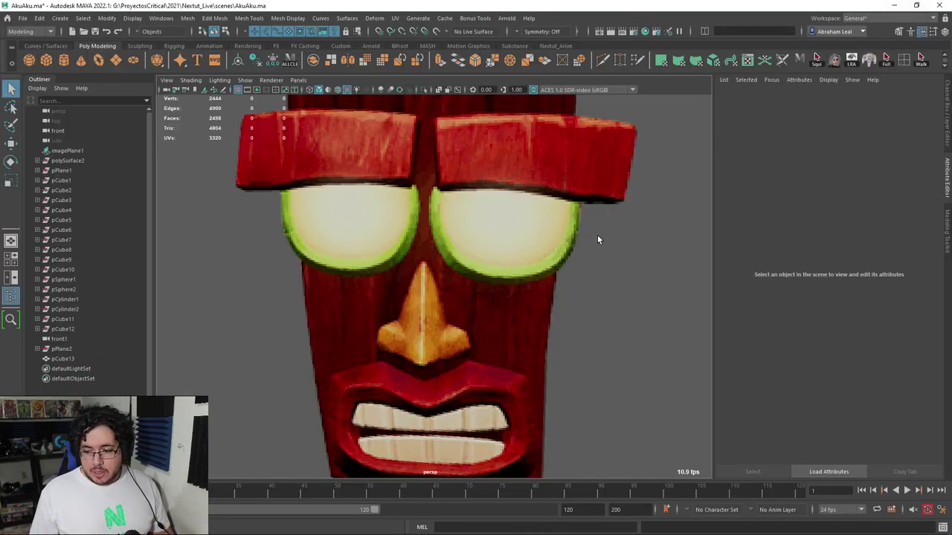
click(592, 303)
scroll(592, 299, down, 10)
click(571, 301)
drag(293, 237, 364, 314)
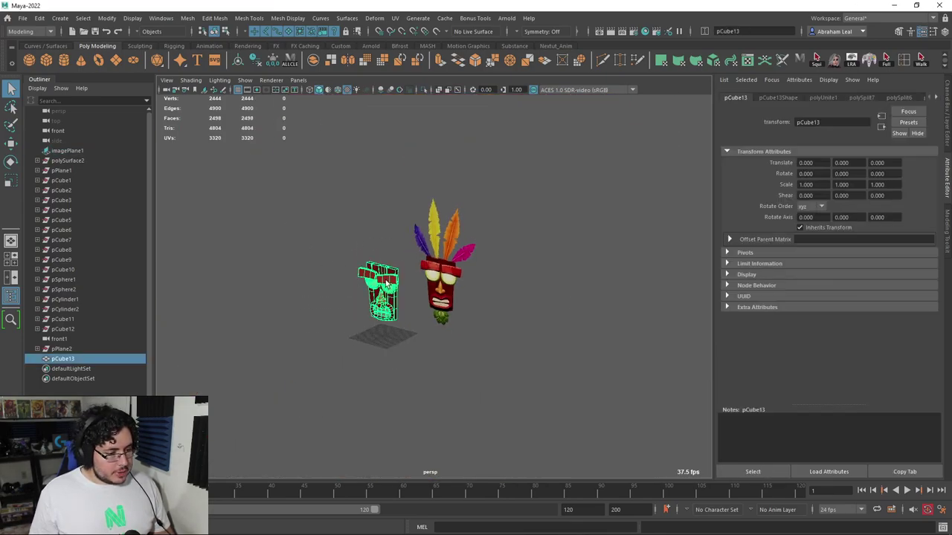
click(255, 57)
- Rename the combined mask mesh as AkuAkuBaseMesh
double_click(62, 170)
key(Caps_Lock)
text(A)
key(Caps_Lock)
text(kuAkuBaseMesh)
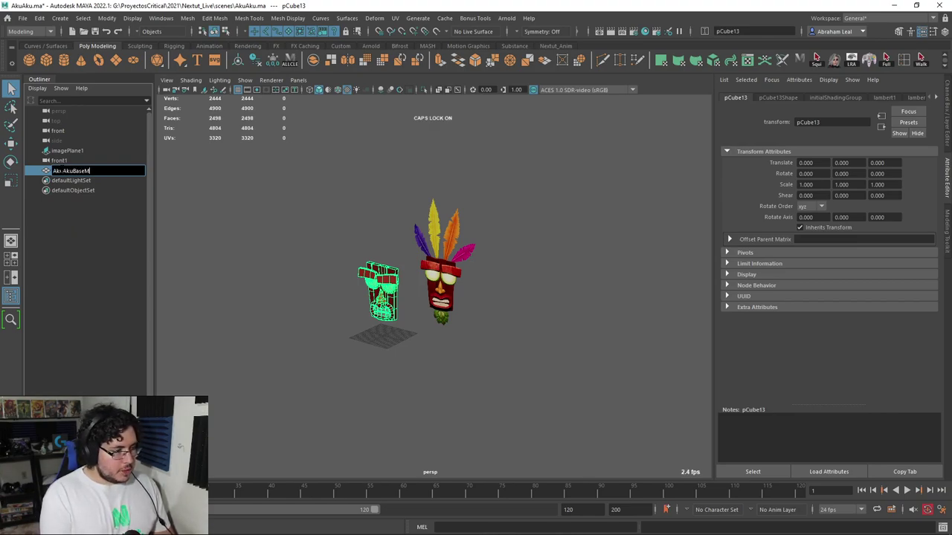
key(Return)
- Hide AkuAkuBaseMesh and the reference image plane imagePlane1
key(h)
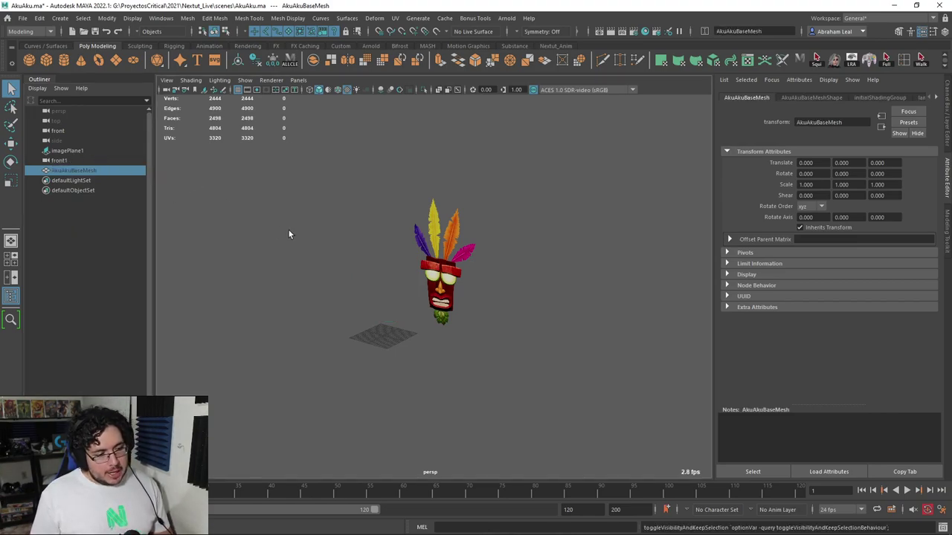
click(311, 235)
click(80, 151)
key(ctrl+h)
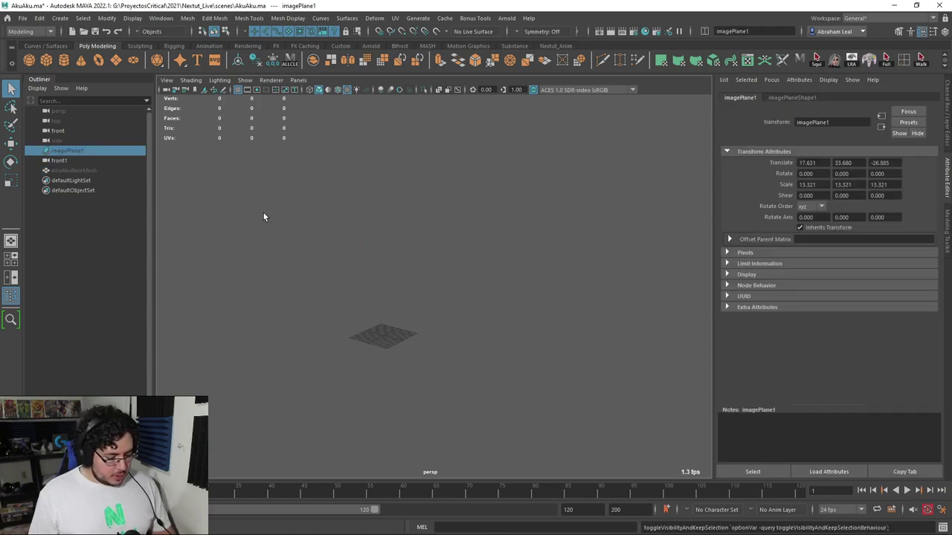
- Import AkuAku_Sculpt001_Low.obj from the AkuAku assets folder into the scene and frame it in the perspective view
click(23, 18)
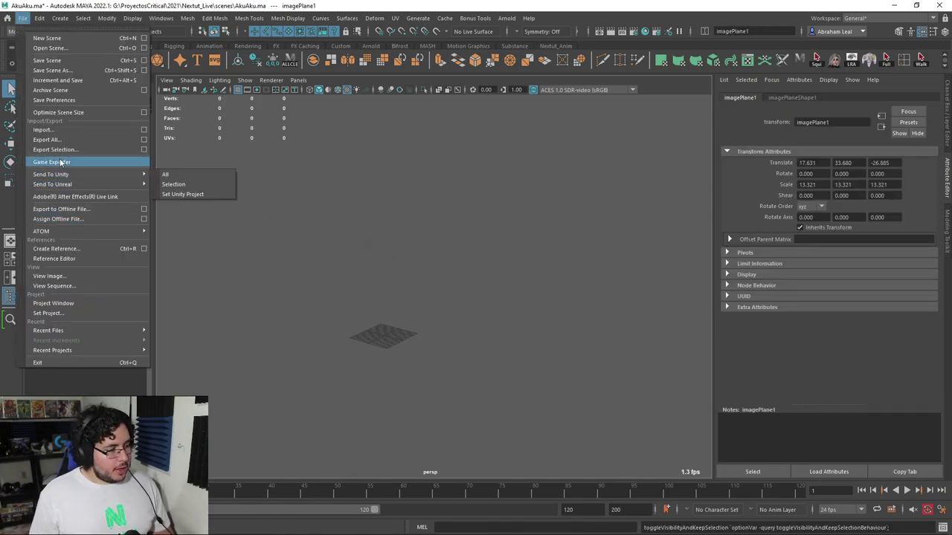
click(57, 130)
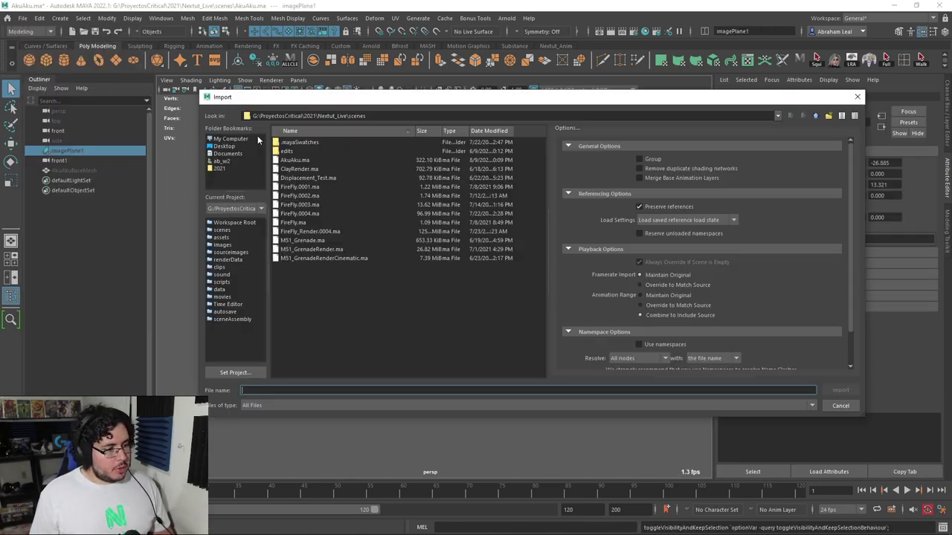
click(221, 238)
double_click(298, 146)
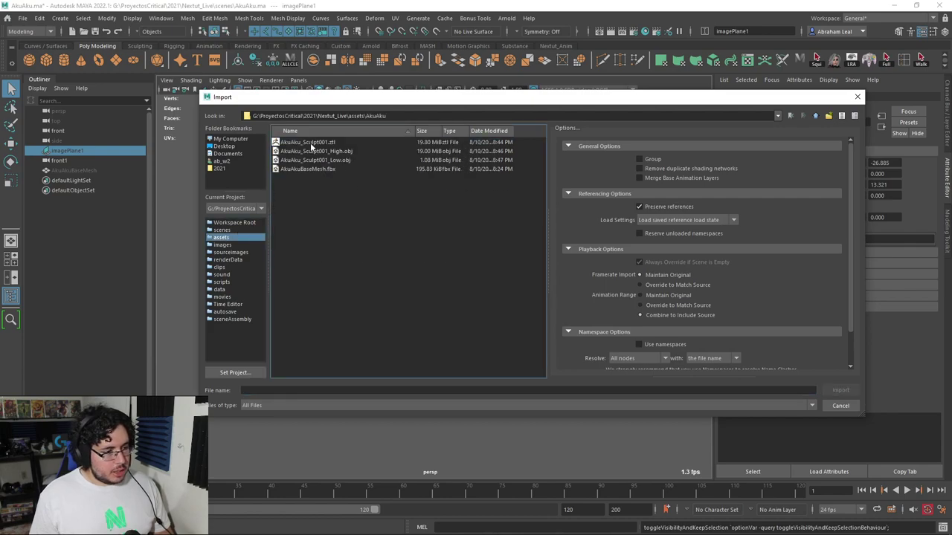
double_click(315, 160)
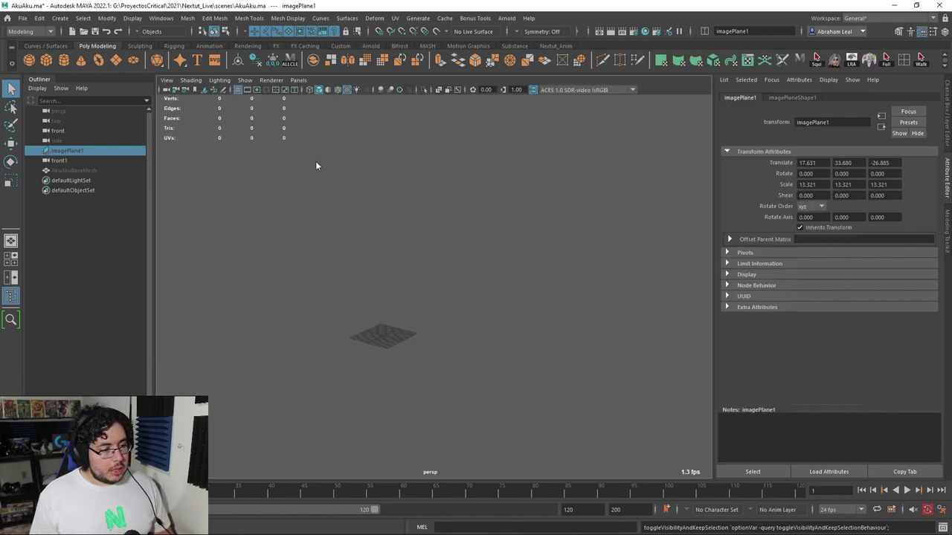
key(f)
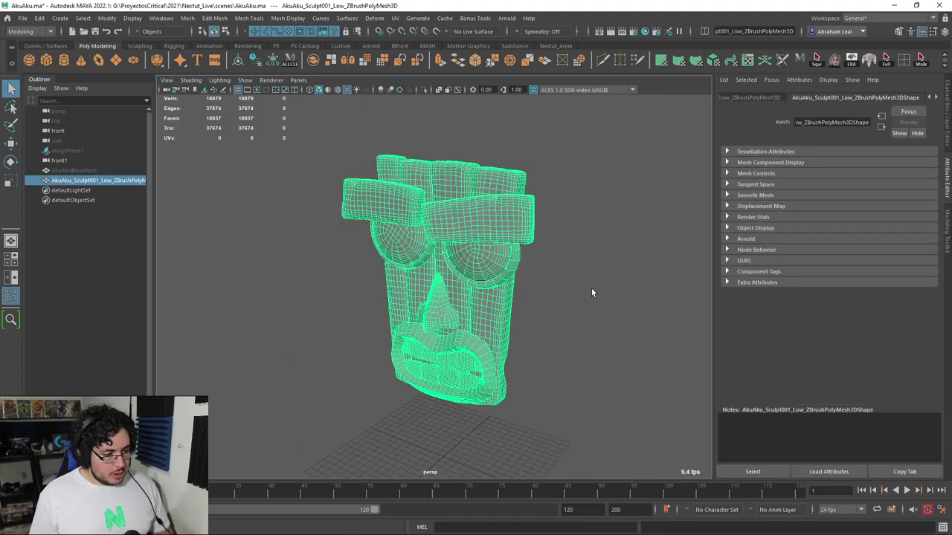
- Examine the wireframe topology of the imported low-poly mask from the front and back, including brows, eyes and mouth
click(591, 288)
scroll(580, 288, up, 4)
alt+drag(548, 287, 375, 290)
click(375, 290)
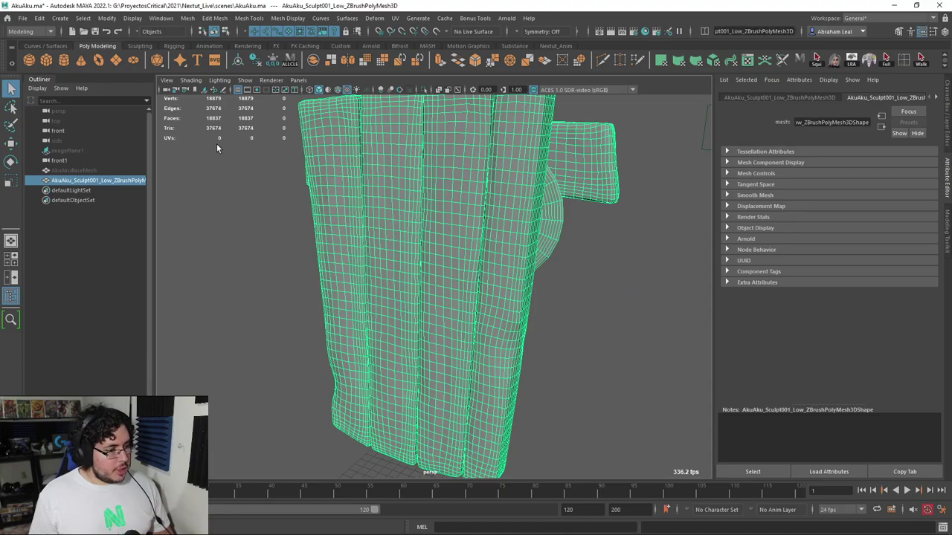
alt+drag(245, 134, 500, 238)
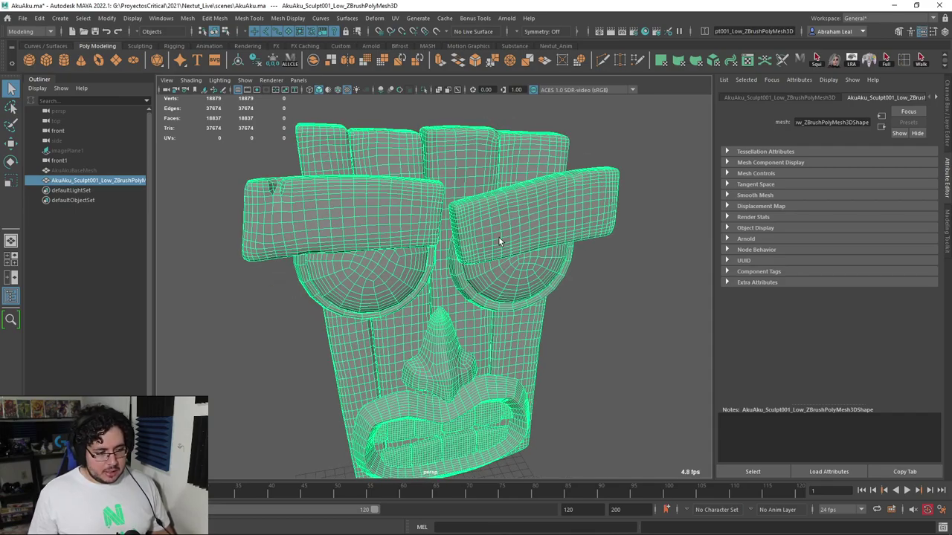
alt+drag(440, 244, 421, 269)
alt+right_drag(421, 269, 400, 276)
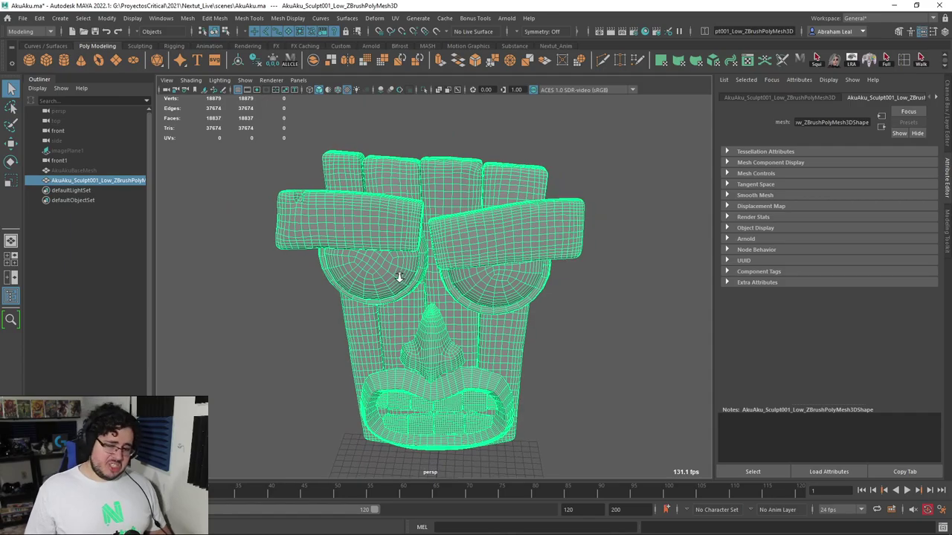
alt+right_drag(437, 306, 507, 325)
mouse_move(507, 326)
alt+mouse_down()
mouse_move(588, 312)
mouse_move(669, 322)
mouse_move(633, 312)
mouse_move(502, 313)
alt+mouse_up()
alt+right_drag(501, 313, 441, 356)
alt+drag(441, 356, 518, 342)
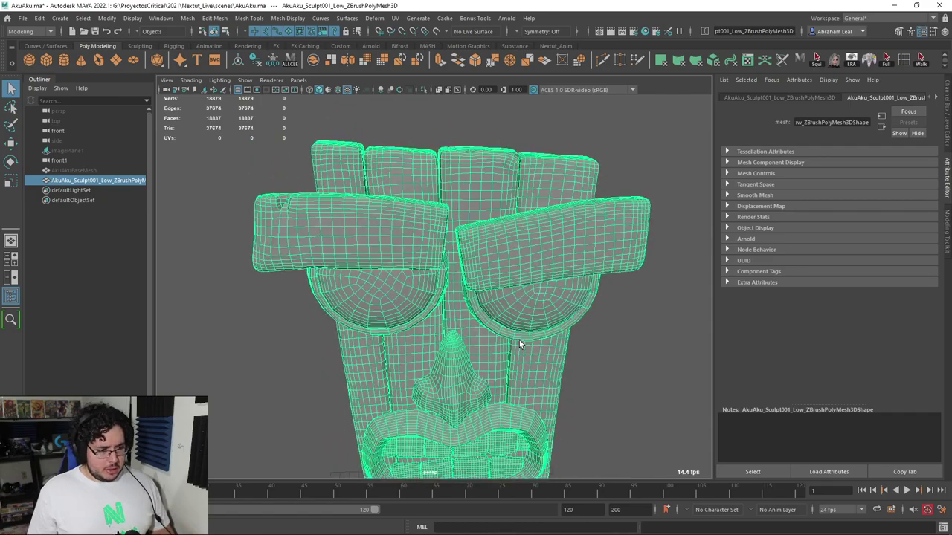
alt+right_drag(537, 332, 628, 369)
alt+drag(392, 290, 424, 295)
alt+right_drag(480, 318, 434, 306)
mouse_move(434, 306)
alt+mouse_down()
mouse_move(535, 291)
mouse_move(447, 301)
alt+mouse_up()
alt+right_drag(476, 306, 402, 289)
alt+drag(481, 299, 464, 298)
drag(534, 207, 507, 222)
click(499, 355)
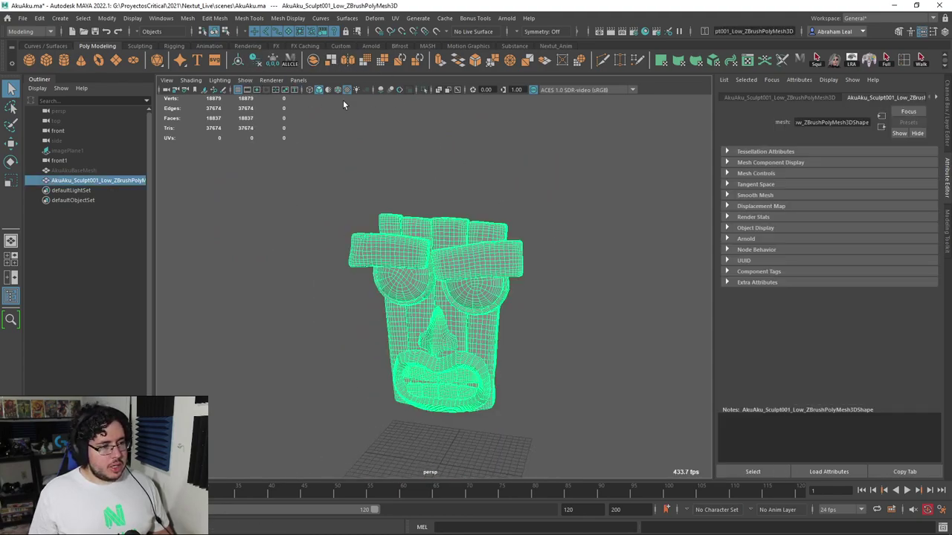
- Soften all edges of the low-poly mask mesh and deselect it to check the shading
click(291, 18)
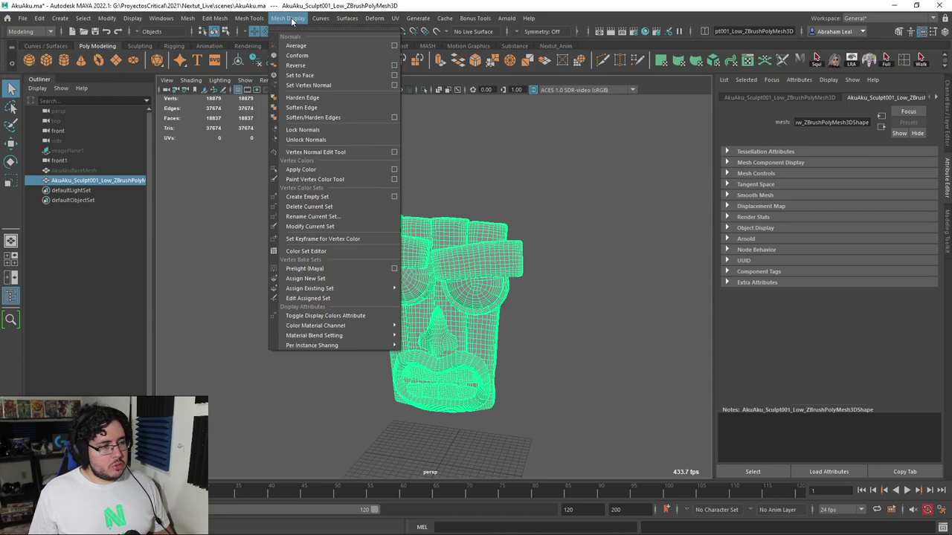
click(300, 108)
click(275, 171)
scroll(339, 249, up, 5)
alt+drag(340, 249, 464, 273)
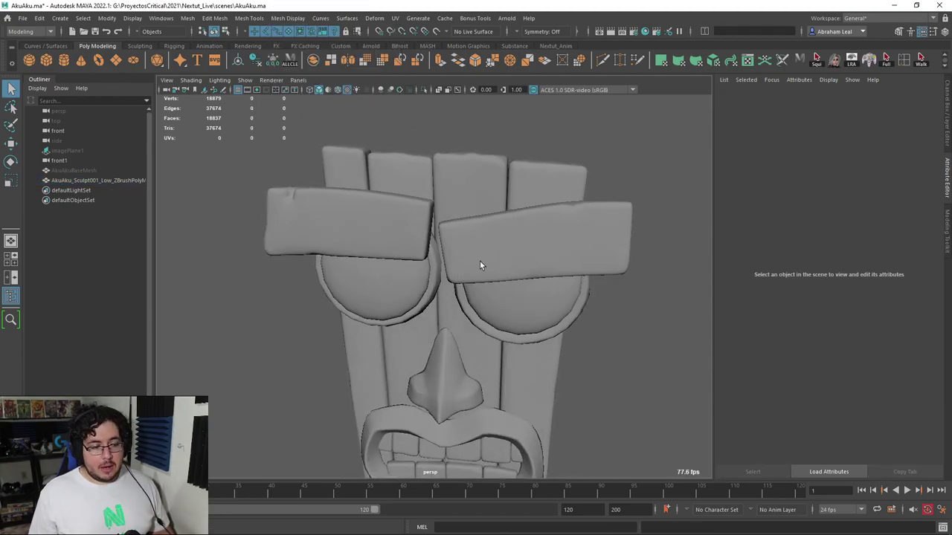
- Compare the mask's eye rims with smooth mesh preview on and off, leaving the preview off
click(552, 311)
click(593, 308)
scroll(594, 308, up, 3)
alt+drag(594, 310, 562, 280)
click(562, 281)
alt+drag(383, 267, 460, 272)
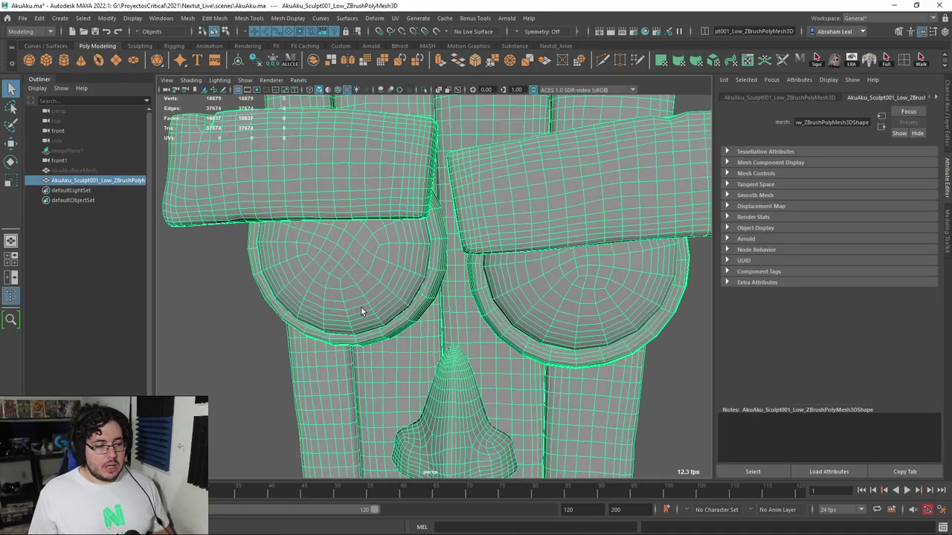
key(f)
key(3)
click(465, 281)
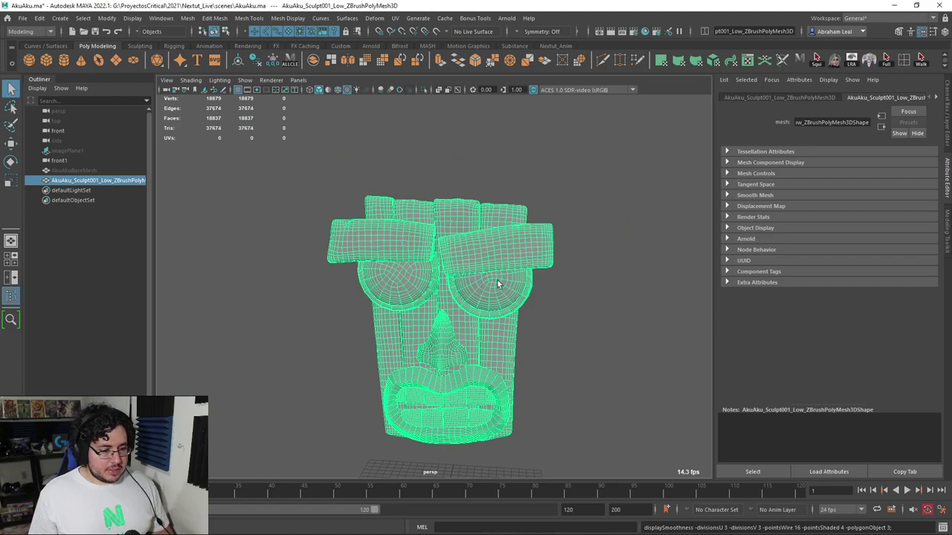
scroll(452, 254, up, 6)
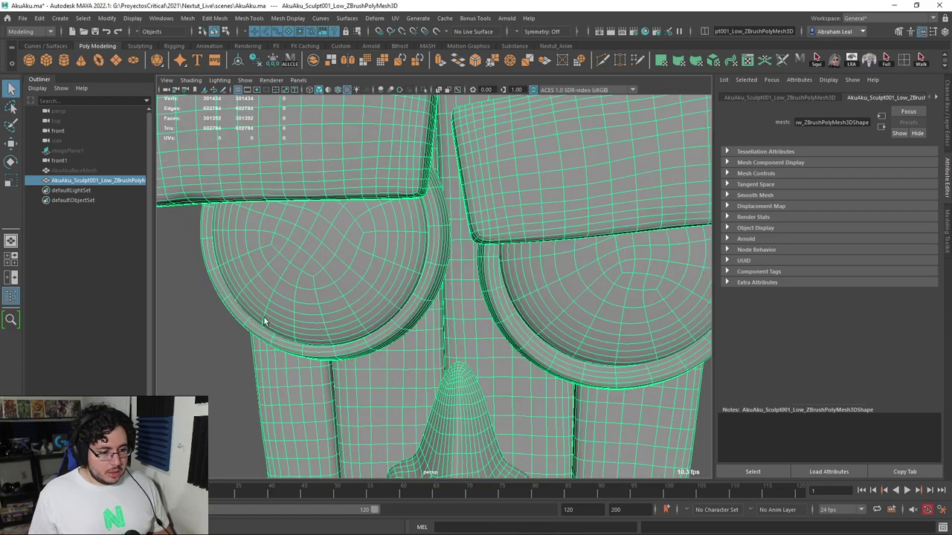
scroll(336, 304, down, 2)
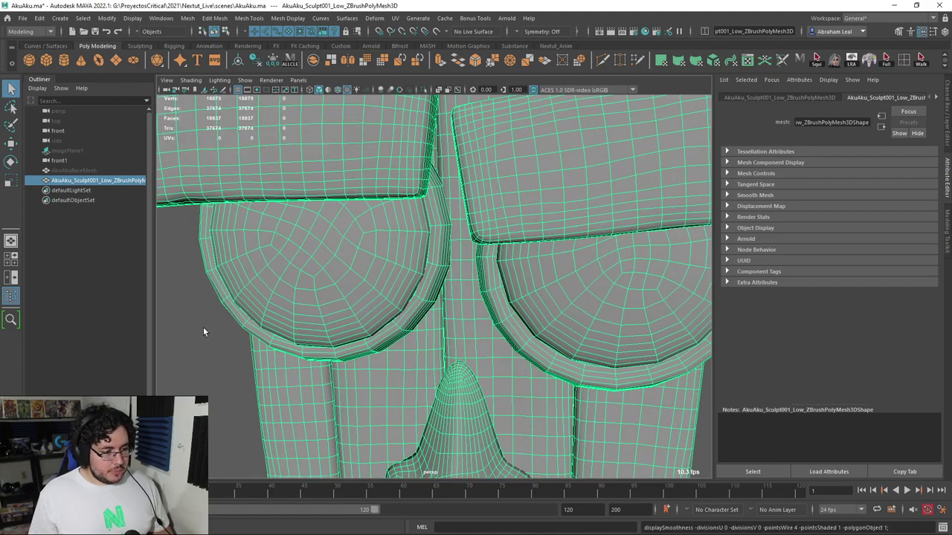
click(204, 328)
scroll(211, 306, down, 5)
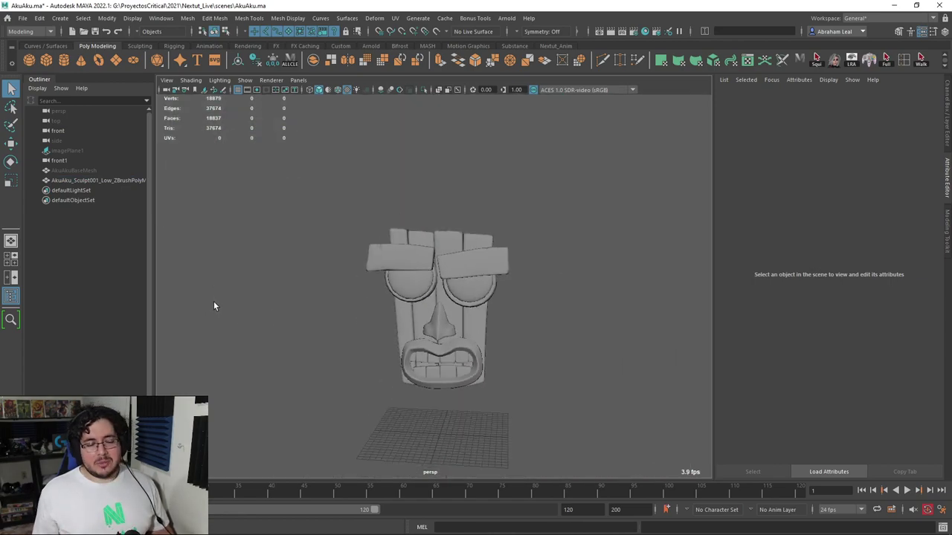
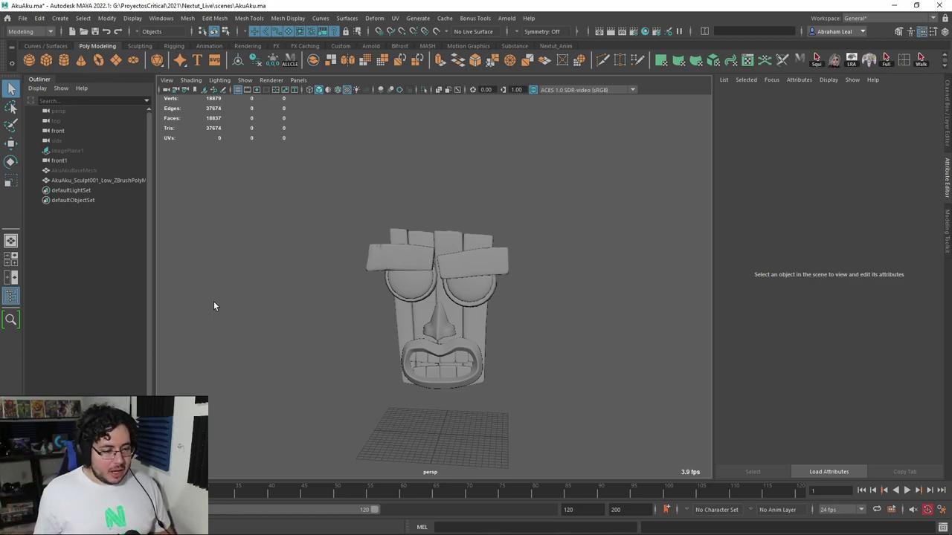
- Examine the low-poly mask's wireframe from the front, sides and above to judge how its pieces fit together
scroll(405, 266, up, 3)
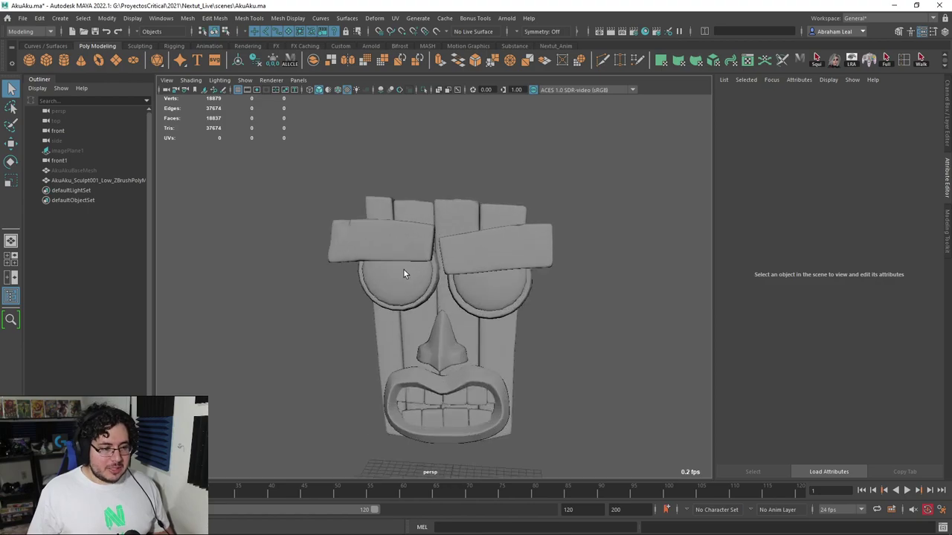
scroll(403, 269, up, 2)
alt+drag(421, 325, 457, 328)
scroll(439, 312, up, 3)
click(430, 297)
key(f)
scroll(449, 295, up, 3)
alt+drag(327, 299, 353, 307)
scroll(360, 300, down, 4)
scroll(352, 307, up, 4)
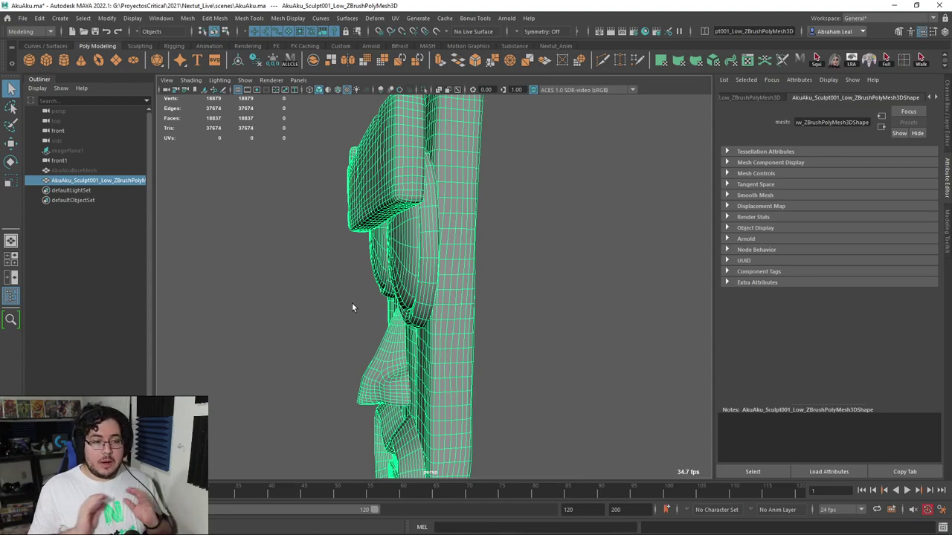
alt+drag(352, 303, 480, 255)
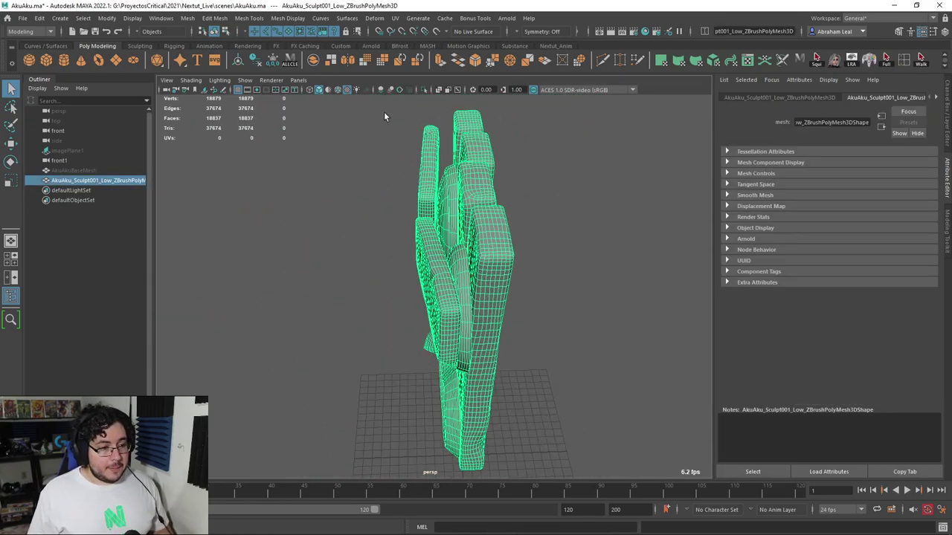
alt+drag(370, 152, 417, 149)
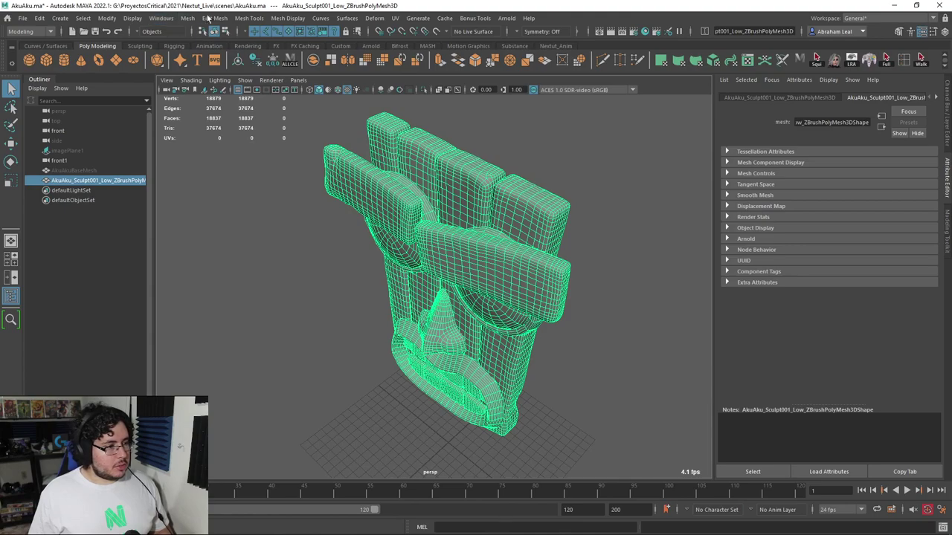
- Separate the low-poly mask mesh into its individual pieces
click(189, 18)
click(213, 66)
drag(614, 136, 300, 382)
alt+drag(299, 382, 254, 342)
alt+drag(516, 219, 593, 233)
scroll(592, 232, down, 5)
- Apply a planar UV projection to all separated mask pieces at once and leave the projection manipulator
click(582, 177)
drag(580, 174, 394, 368)
scroll(467, 343, up, 5)
scroll(603, 139, down, 5)
drag(603, 141, 339, 423)
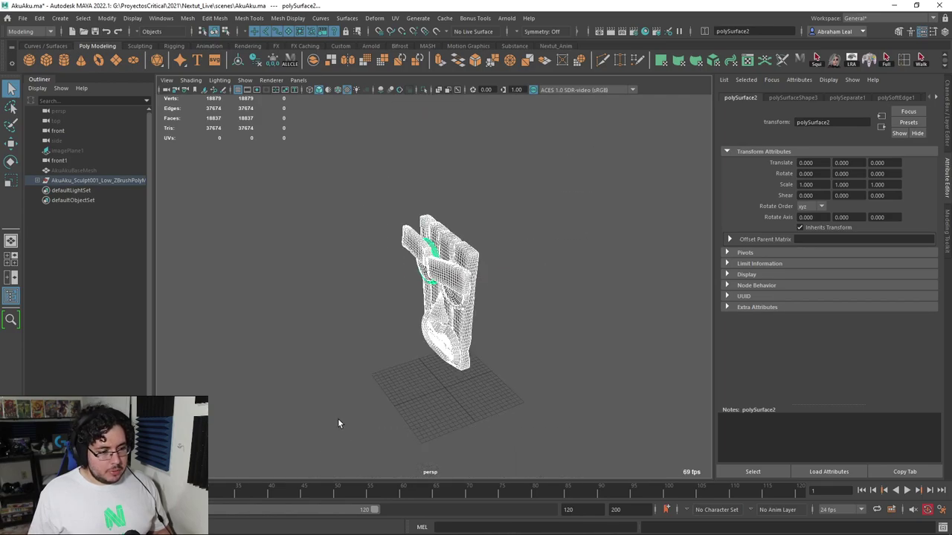
click(395, 18)
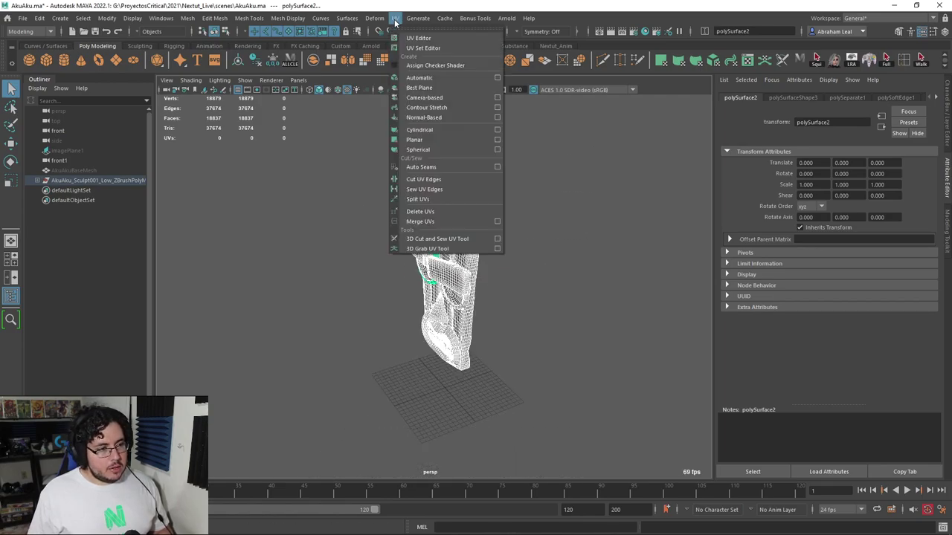
click(427, 143)
alt+drag(384, 223, 425, 227)
alt+right_drag(425, 228, 476, 240)
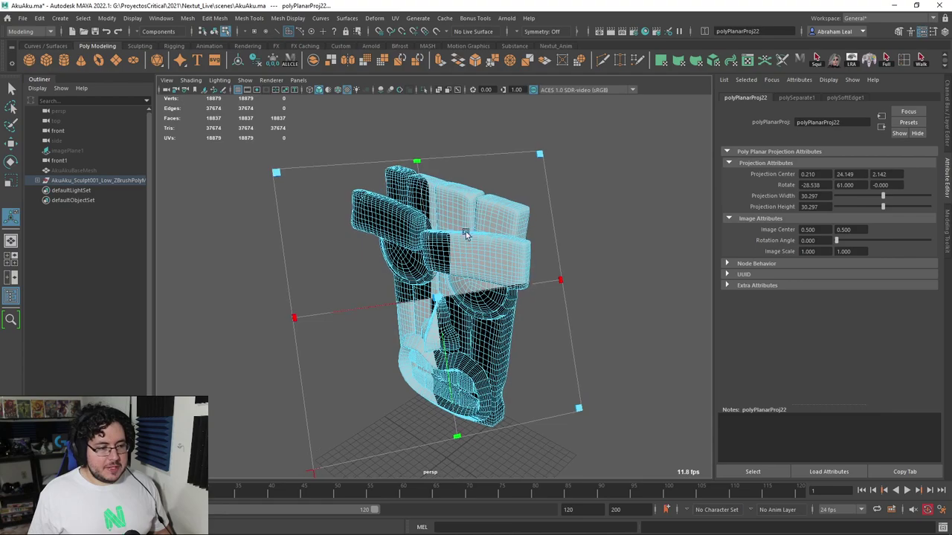
key(q)
- Turn off the wireframe overlay on the shaded mask pieces
click(459, 202)
click(560, 192)
click(494, 218)
click(476, 160)
click(348, 90)
- Isolate the outermost back plank behind the mask's nearer eyebrow in the perspective view
alt+drag(513, 208, 498, 217)
click(498, 217)
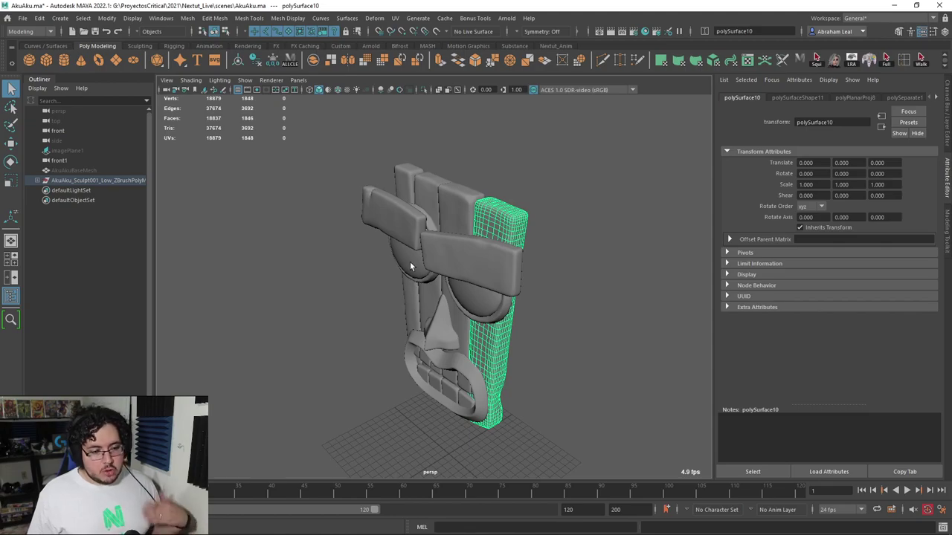
click(424, 89)
- Examine the isolated plank's edge flow along its front, sides and rounded top for suitable UV seam positions
alt+drag(503, 180, 357, 238)
alt+middle_drag(357, 238, 394, 220)
scroll(442, 259, up, 3)
alt+drag(442, 260, 499, 281)
scroll(424, 260, up, 5)
alt+right_drag(498, 277, 331, 244)
alt+middle_drag(449, 309, 377, 210)
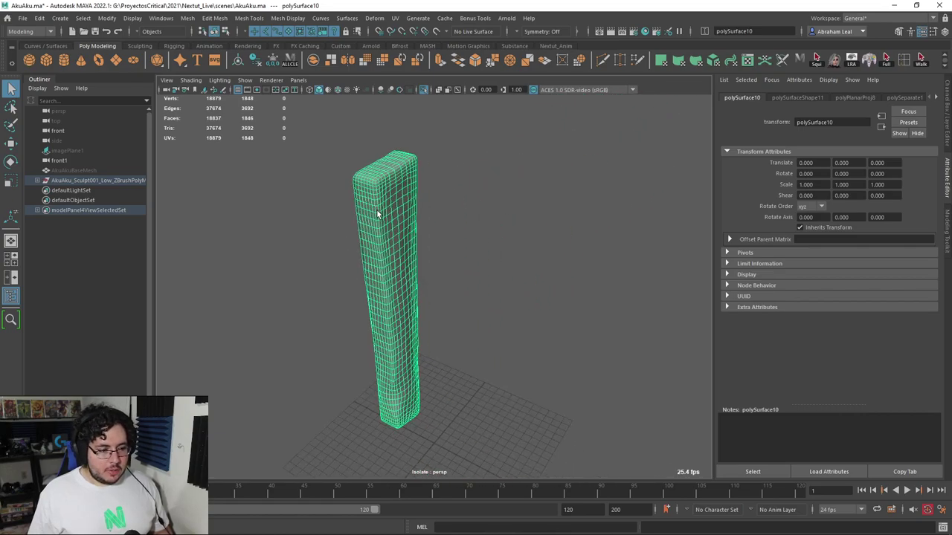
mouse_move(377, 214)
alt+mouse_down()
mouse_move(550, 203)
mouse_move(514, 234)
mouse_move(425, 251)
mouse_move(339, 243)
mouse_move(483, 241)
mouse_move(471, 218)
mouse_move(377, 214)
mouse_move(369, 226)
alt+mouse_up()
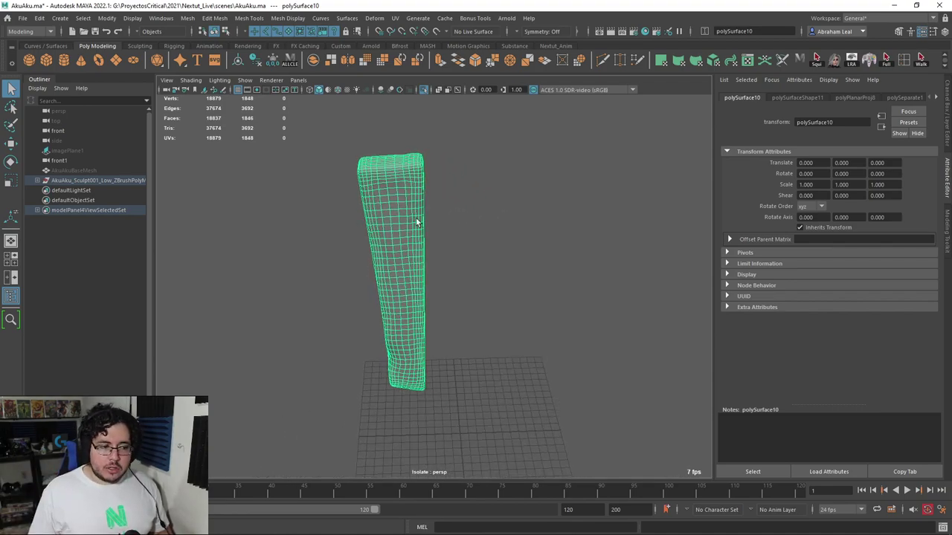
alt+drag(401, 184, 484, 233)
alt+right_drag(484, 234, 475, 247)
alt+middle_drag(475, 246, 490, 294)
alt+right_drag(491, 295, 517, 289)
alt+drag(518, 290, 549, 270)
alt+right_drag(549, 271, 577, 250)
alt+middle_drag(577, 250, 560, 286)
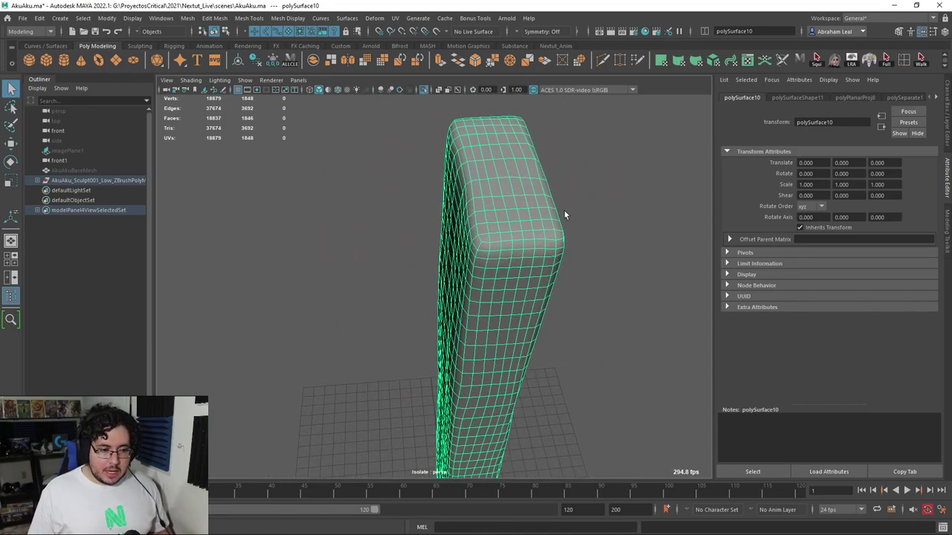
- Cut the plank's UVs along an edge loop crossing its top with the 3D Cut and Sew UV Tool and inspect the seams
click(395, 18)
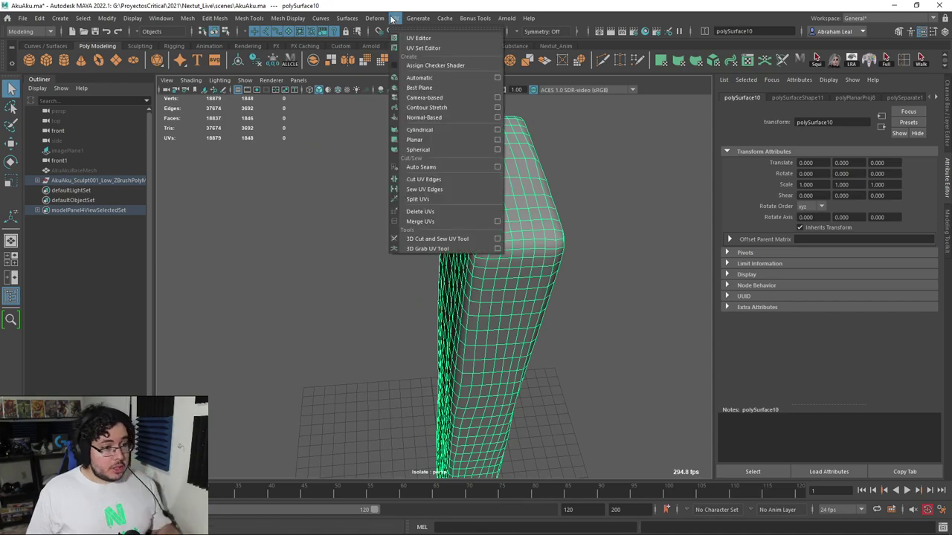
click(437, 239)
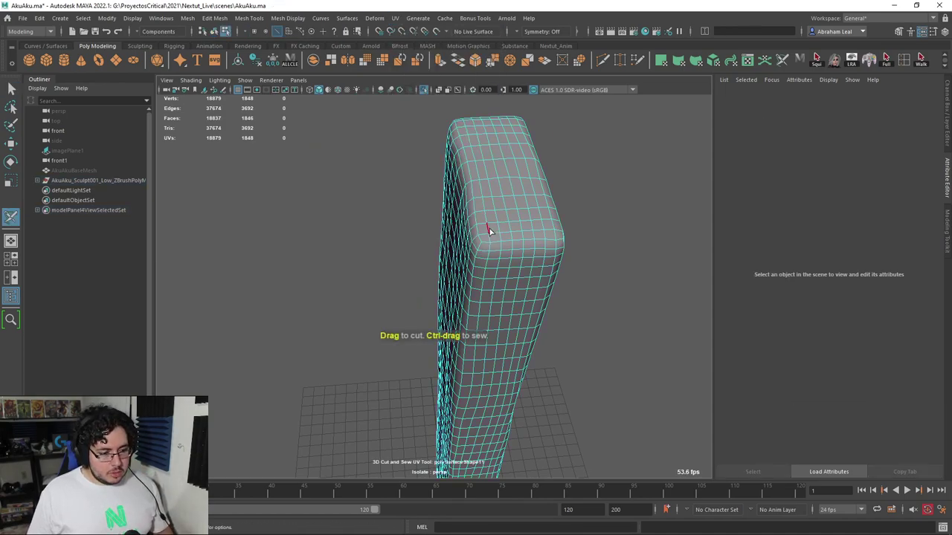
double_click(488, 230)
alt+right_drag(488, 230, 448, 260)
alt+drag(448, 259, 438, 182)
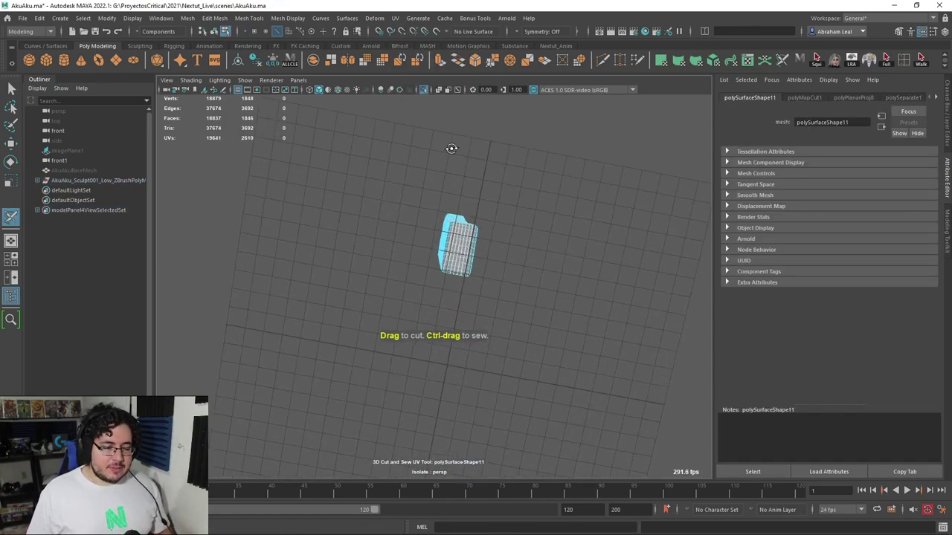
alt+drag(609, 217, 512, 322)
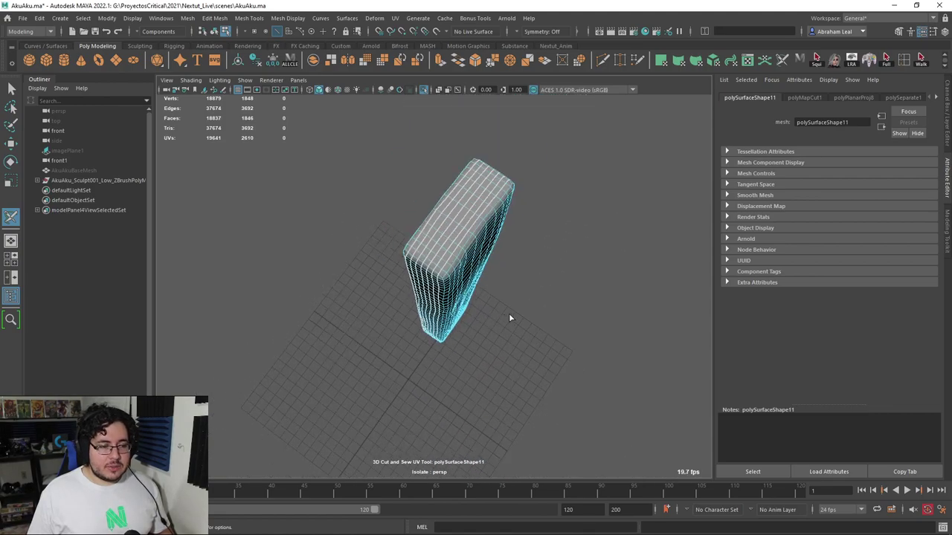
scroll(499, 297, up, 3)
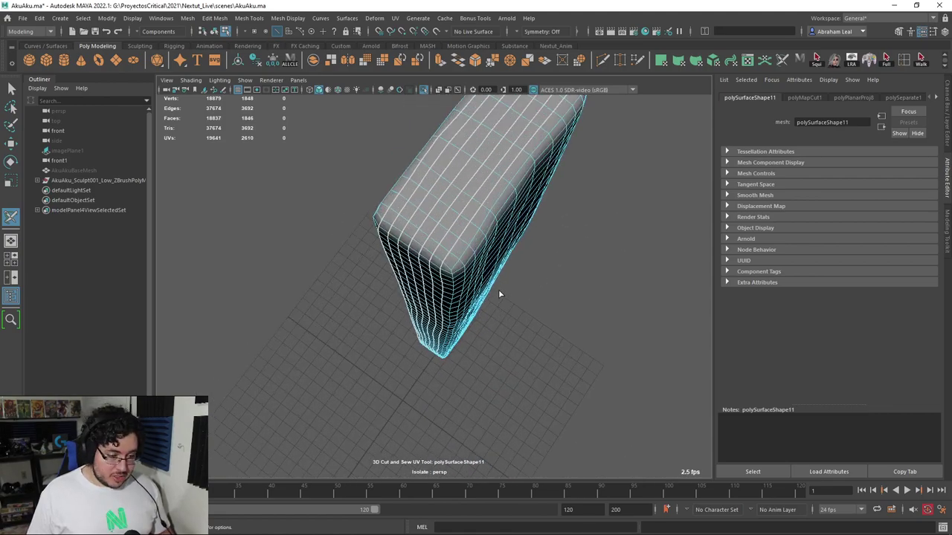
alt+drag(499, 294, 593, 281)
scroll(531, 304, up, 5)
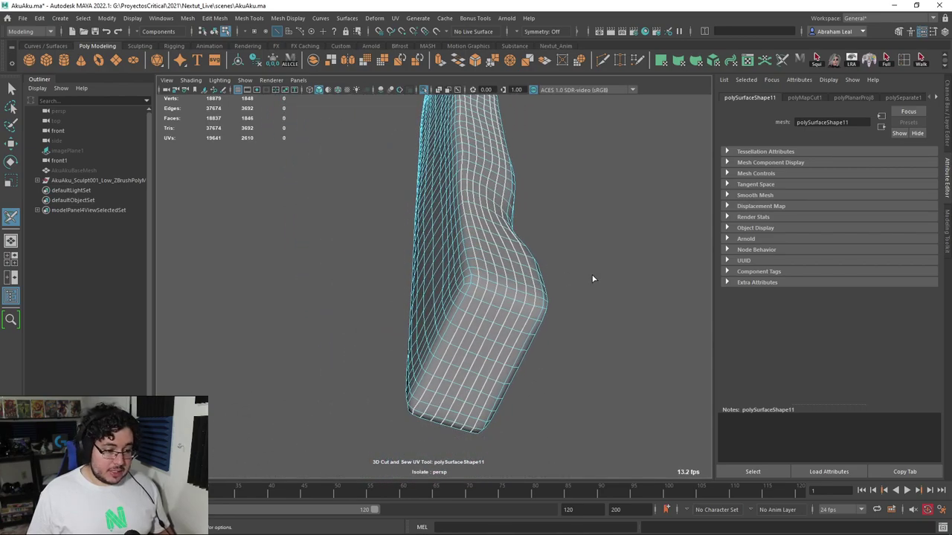
- Undo the UV cut along the edge loop crossing the isolated plank
alt+right_drag(577, 267, 643, 308)
key(ctrl+z)
alt+drag(644, 308, 588, 297)
alt+right_drag(587, 298, 505, 264)
alt+drag(505, 264, 461, 257)
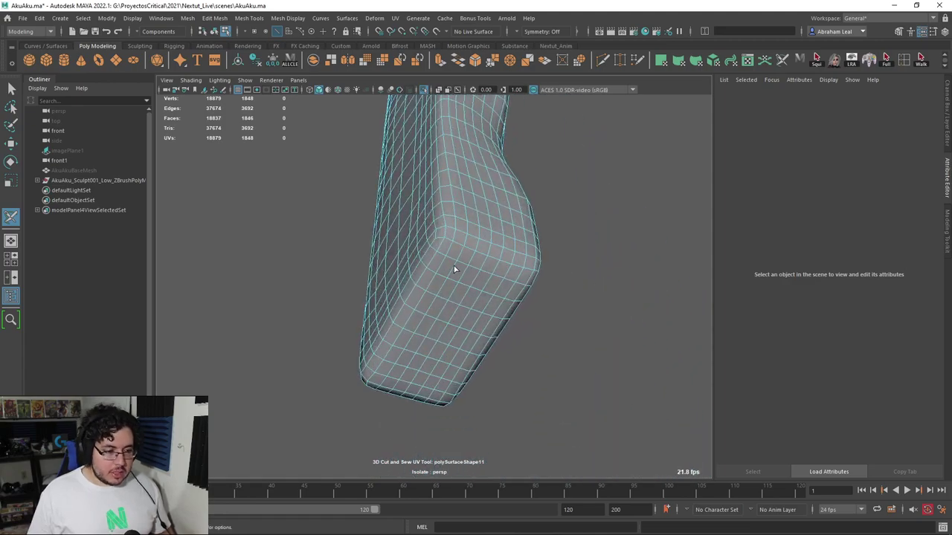
- Cut a UV seam along the front edge of the plank's bottom end, undoing the stray cut at the corner
scroll(453, 267, up, 3)
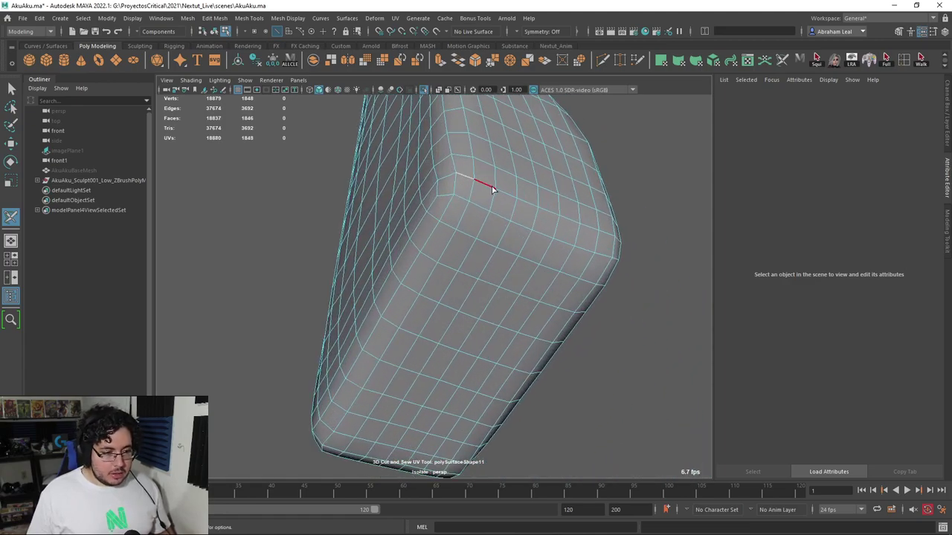
key(ctrl+z)
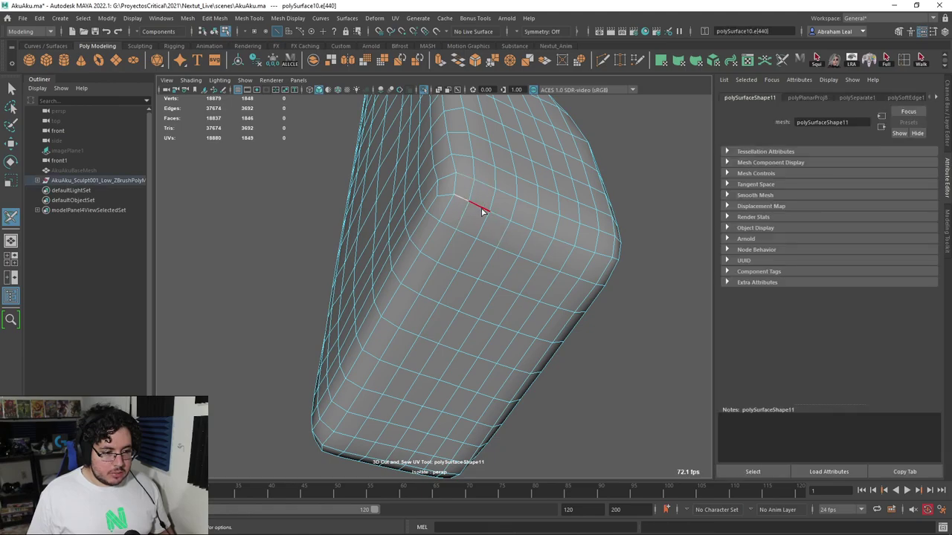
alt+drag(471, 207, 559, 266)
alt+drag(500, 275, 479, 272)
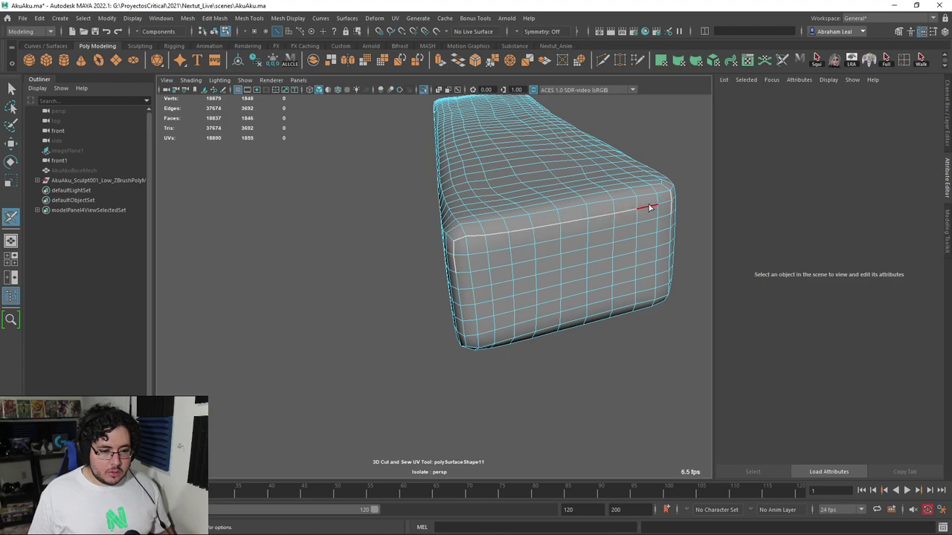
alt+drag(667, 202, 463, 303)
scroll(470, 252, down, 4)
scroll(461, 303, up, 4)
alt+middle_drag(420, 311, 467, 282)
scroll(468, 285, up, 2)
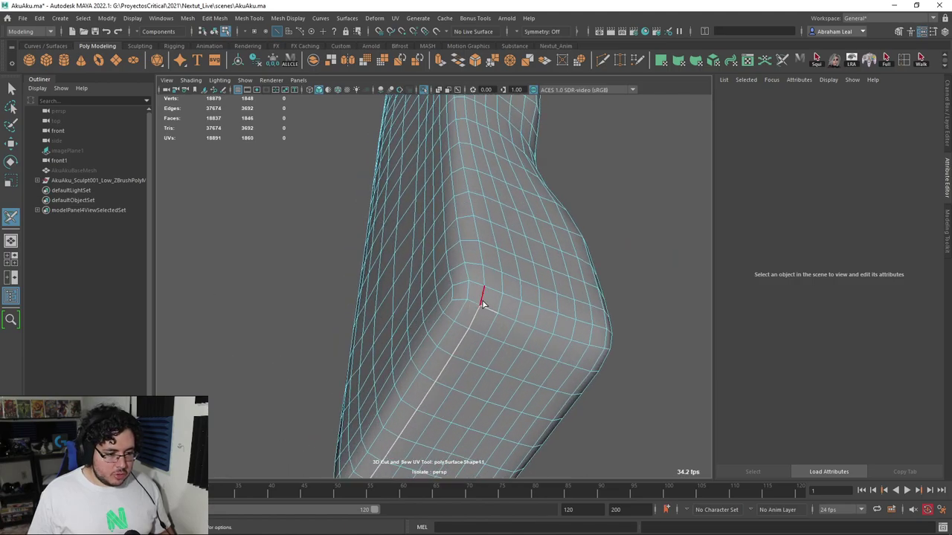
- Cut a lengthwise UV seam along the edge loop running from the plank's bottom corner
scroll(481, 301, down, 5)
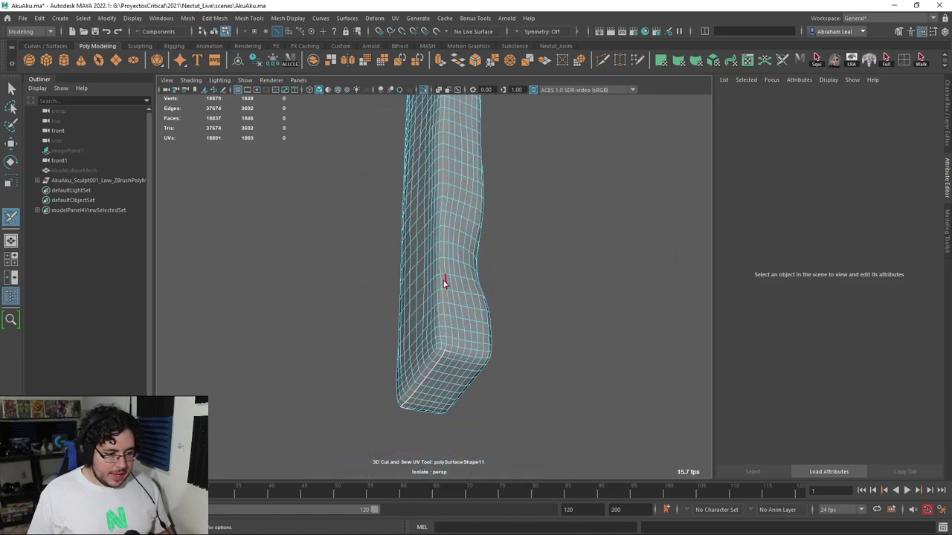
click(444, 282)
alt+drag(442, 282, 610, 261)
scroll(449, 271, up, 6)
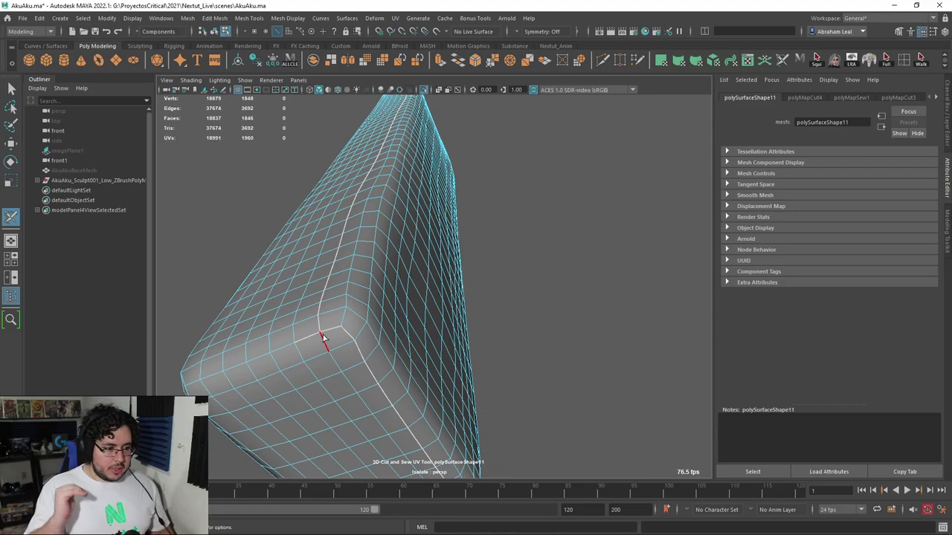
alt+drag(323, 339, 427, 263)
- Cut the remaining UV seams across the plank's top and around the edges of its bottom end
scroll(410, 278, down, 5)
alt+middle_drag(427, 263, 399, 289)
alt+drag(400, 289, 439, 294)
alt+middle_drag(438, 294, 444, 303)
scroll(472, 329, up, 6)
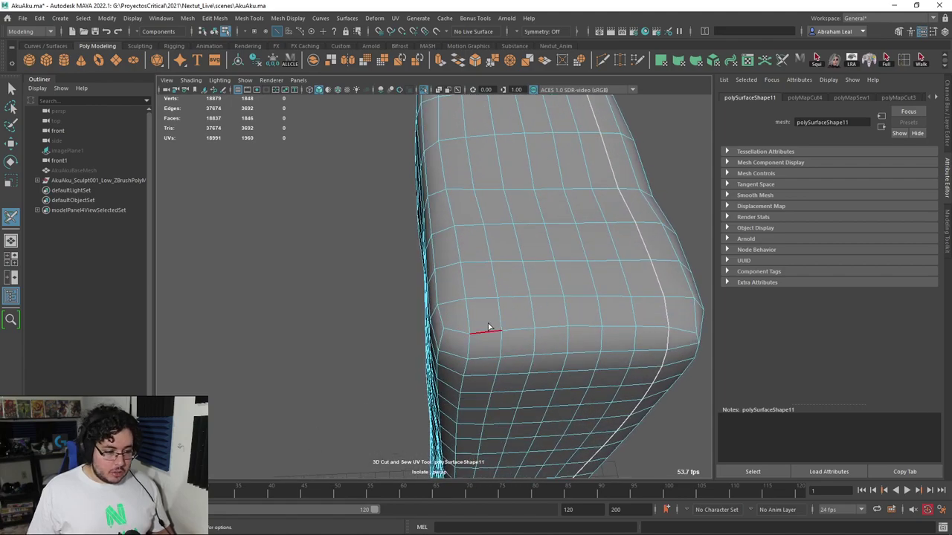
alt+drag(498, 331, 479, 298)
scroll(431, 182, down, 6)
alt+drag(461, 204, 525, 290)
scroll(453, 278, up, 6)
alt+middle_drag(524, 290, 523, 240)
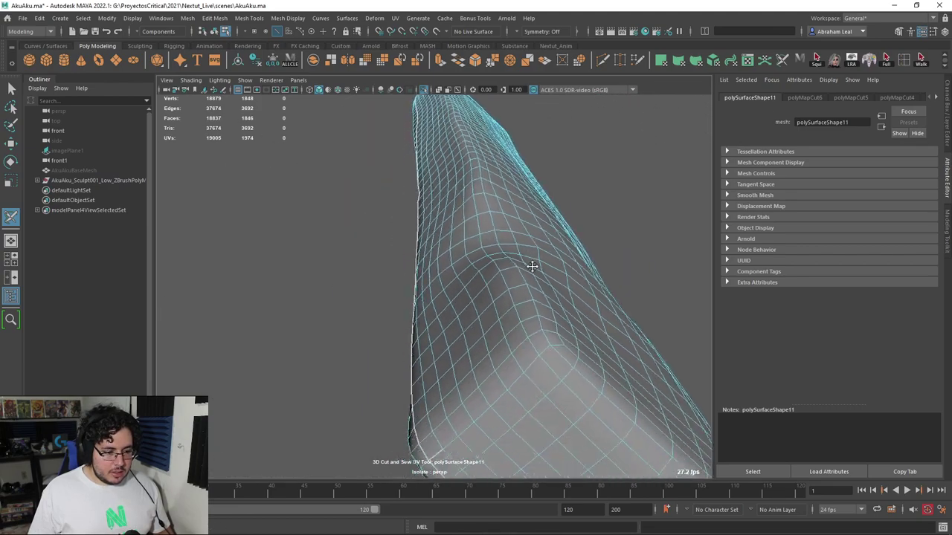
alt+drag(503, 271, 454, 300)
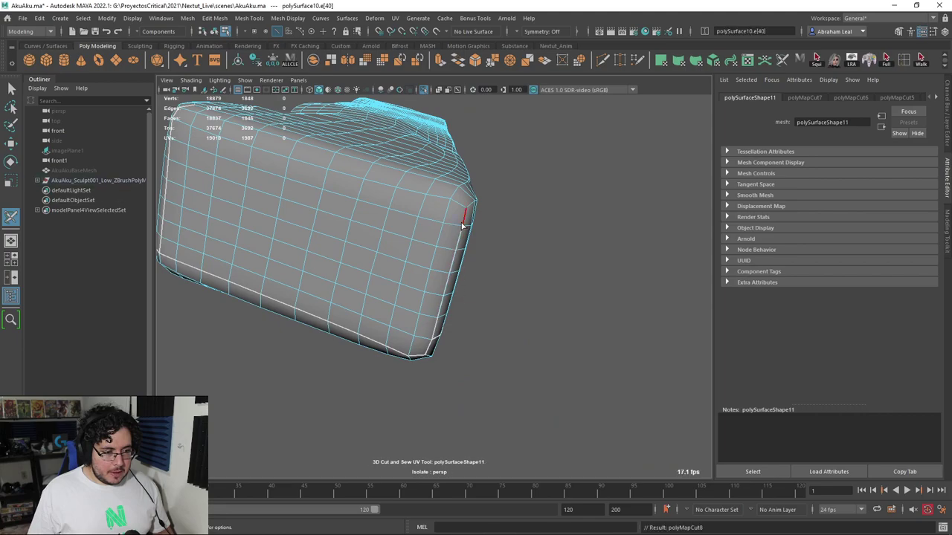
- Leave the UV cutting tool, bring back the other mask pieces and isolate the second back plank, polySurface12
key(q)
click(506, 169)
scroll(498, 174, down, 5)
alt+drag(490, 178, 433, 211)
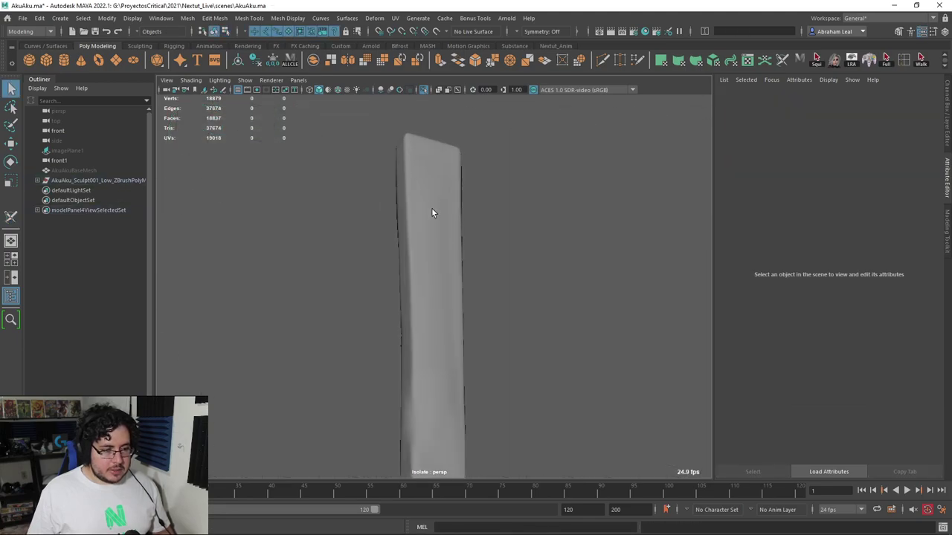
click(425, 90)
click(476, 217)
click(424, 90)
alt+drag(442, 170, 496, 225)
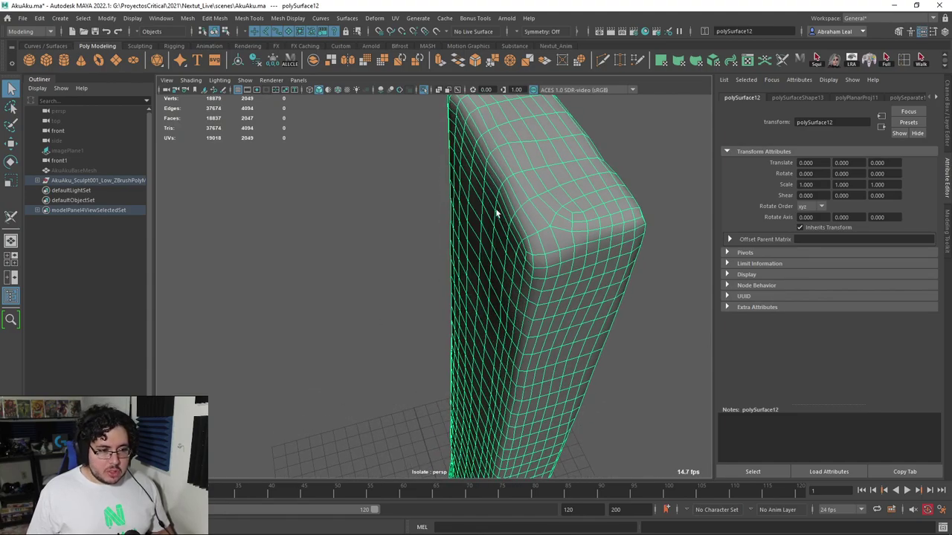
- Cut a lengthwise UV seam along the second plank's corner with the 3D Cut and Sew UV Tool
click(395, 17)
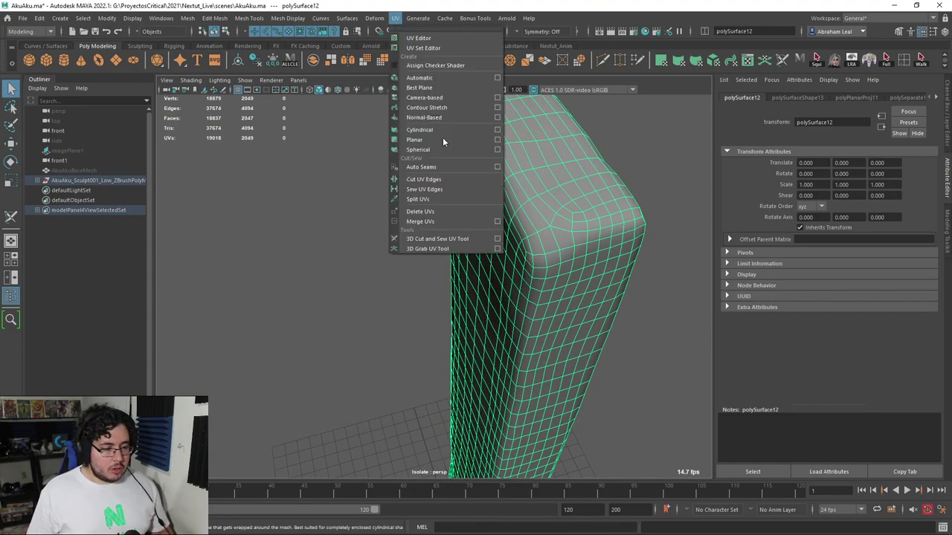
click(444, 240)
mouse_move(532, 221)
mouse_down()
mouse_move(542, 230)
mouse_move(574, 216)
mouse_move(548, 240)
mouse_move(567, 268)
mouse_up()
alt+drag(500, 221, 447, 201)
mouse_move(423, 180)
mouse_down()
mouse_move(491, 254)
mouse_move(471, 182)
mouse_up()
mouse_move(471, 181)
mouse_down()
mouse_move(516, 219)
mouse_move(505, 215)
mouse_move(505, 194)
mouse_move(444, 193)
mouse_move(441, 207)
mouse_up()
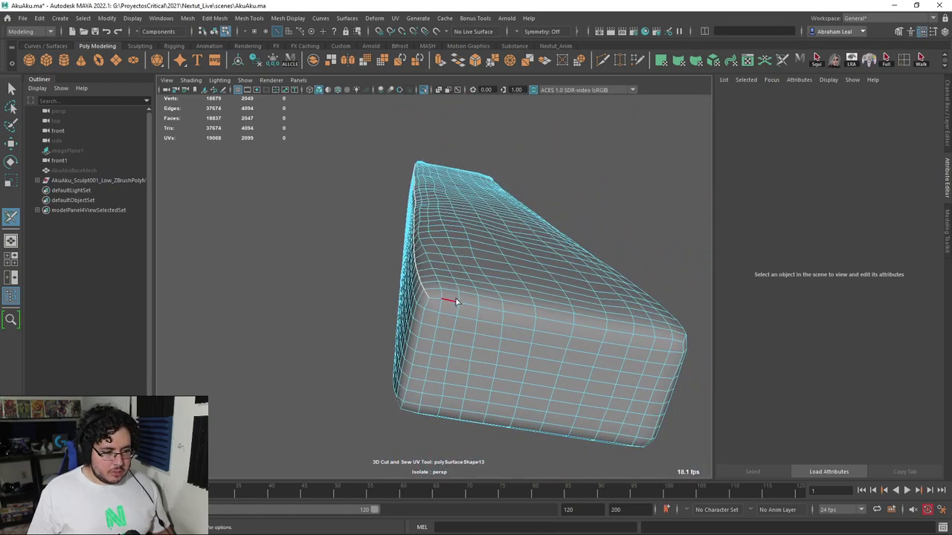
- Cut UV seams across the edge of the second plank's bottom end and along another lengthwise edge loop
double_click(460, 300)
mouse_move(469, 302)
alt+mouse_down()
mouse_move(496, 310)
mouse_move(471, 295)
alt+mouse_up()
alt+right_drag(472, 295, 487, 294)
alt+middle_drag(487, 293, 510, 269)
alt+drag(510, 268, 448, 302)
double_click(435, 308)
alt+right_drag(435, 308, 452, 250)
alt+drag(452, 250, 450, 313)
alt+right_drag(450, 313, 503, 303)
click(444, 182)
alt+drag(442, 171, 482, 176)
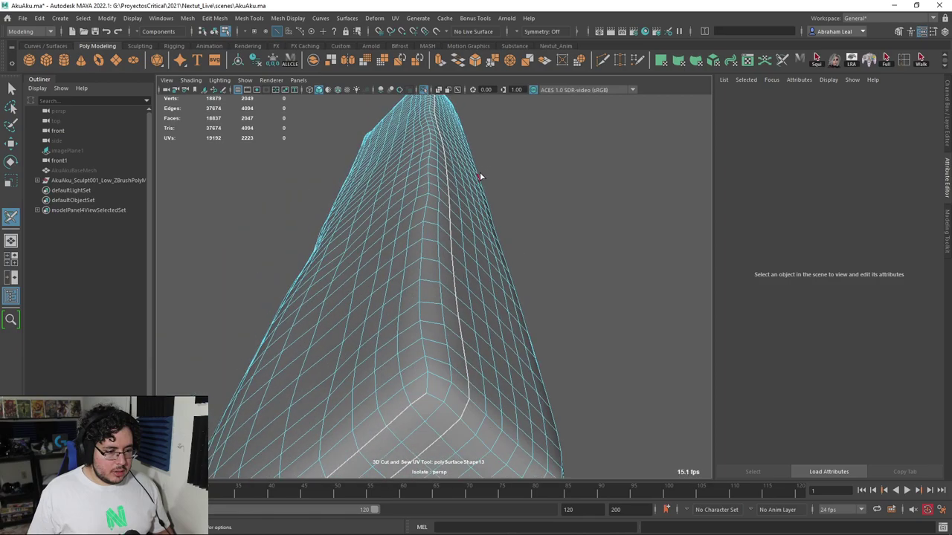
- Sew the extra lengthwise UV seam on the second plank back together
double_click(467, 391)
alt+right_drag(467, 391, 476, 288)
alt+drag(477, 288, 505, 276)
ctrl+double_click(413, 350)
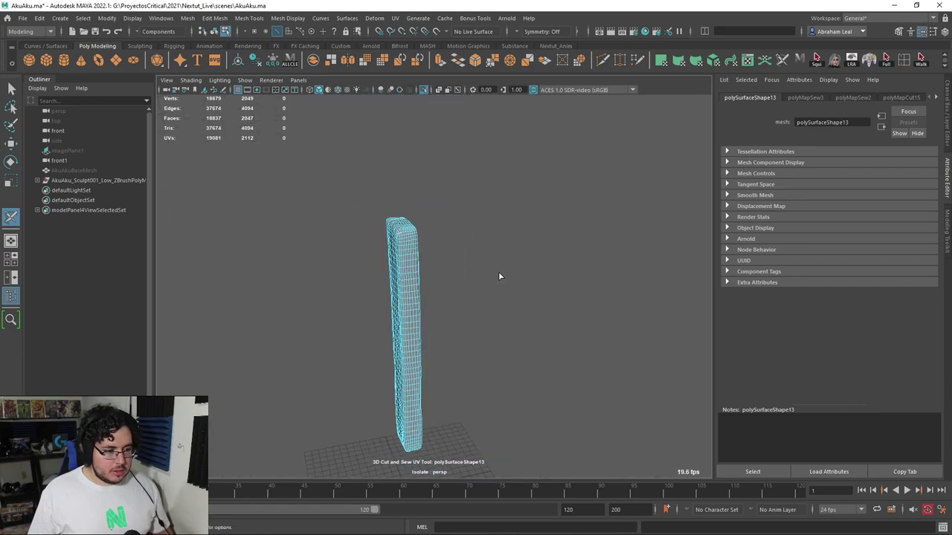
- Cut a lengthwise UV seam along the second plank's other corner and check where it meets the top
scroll(407, 276, up, 5)
alt+drag(408, 276, 456, 340)
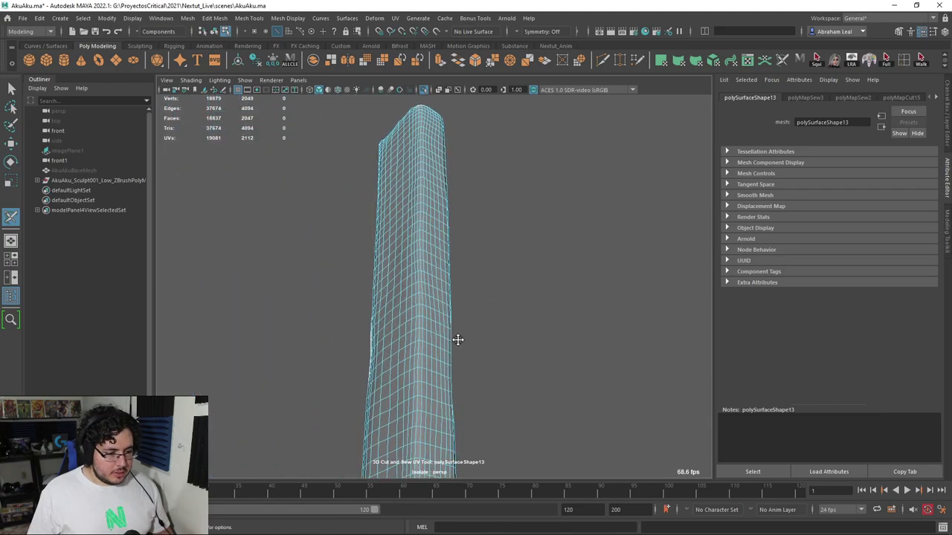
alt+right_drag(457, 340, 484, 357)
alt+middle_drag(484, 357, 463, 280)
alt+right_drag(463, 280, 456, 308)
double_click(420, 389)
alt+middle_drag(457, 308, 454, 350)
alt+right_drag(454, 350, 439, 291)
alt+drag(439, 291, 446, 327)
alt+middle_drag(446, 178, 438, 281)
scroll(438, 281, up, 5)
alt+drag(438, 281, 498, 289)
alt+right_drag(498, 289, 519, 306)
alt+middle_drag(518, 305, 461, 279)
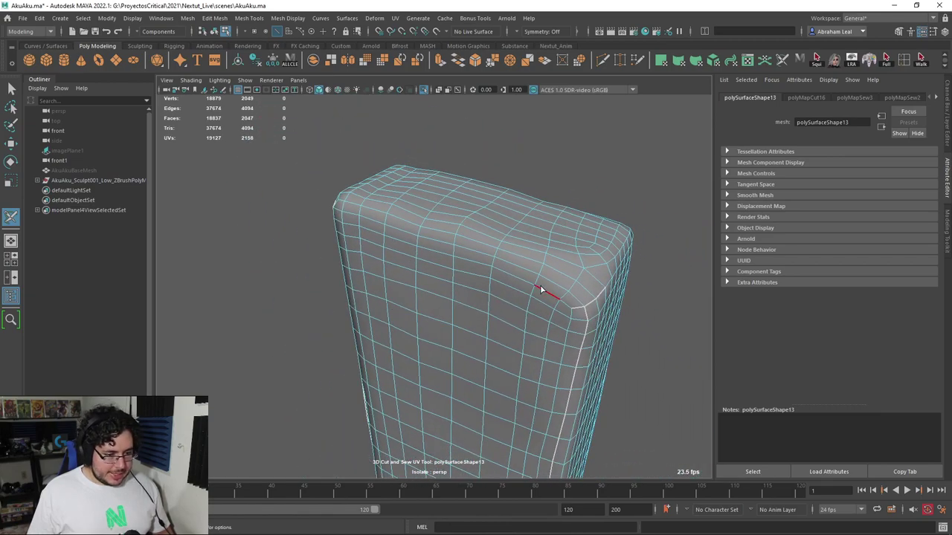
- Cut UV seams along the edges around the second plank's top end, undoing the stray cut
double_click(553, 286)
alt+right_drag(553, 286, 557, 297)
alt+drag(556, 298, 603, 291)
alt+middle_drag(603, 291, 551, 300)
alt+drag(551, 300, 359, 319)
click(350, 336)
alt+middle_drag(359, 319, 433, 349)
alt+right_drag(433, 349, 502, 383)
key(ctrl+z)
alt+drag(384, 320, 437, 324)
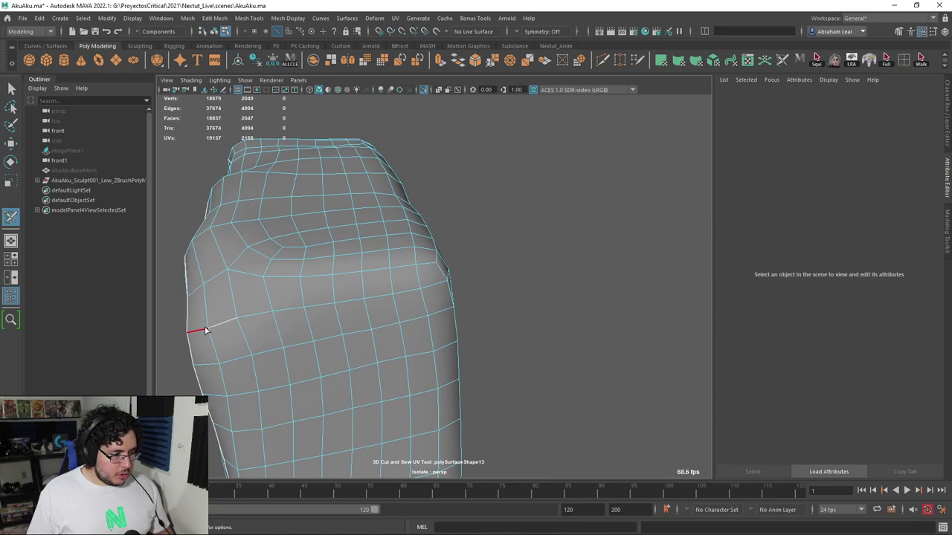
alt+drag(436, 285, 450, 305)
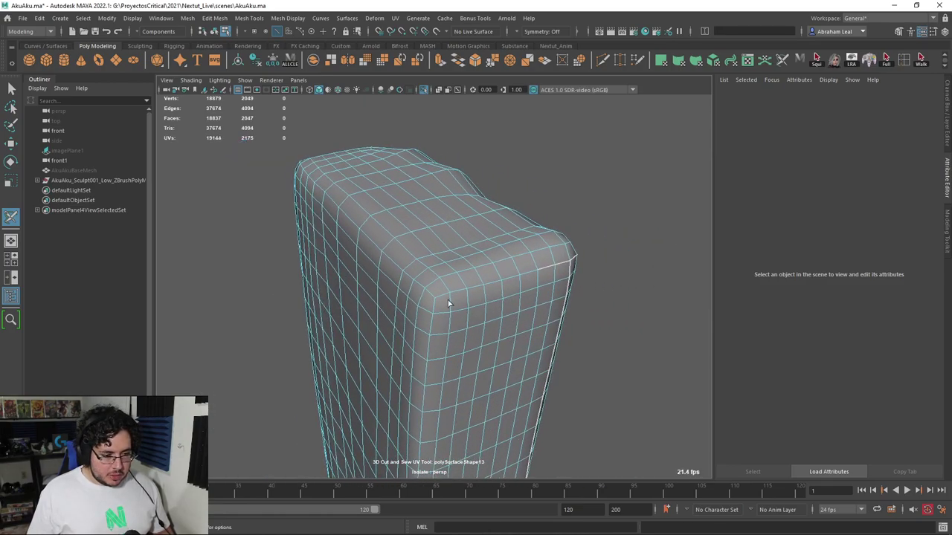
alt+right_drag(543, 274, 469, 365)
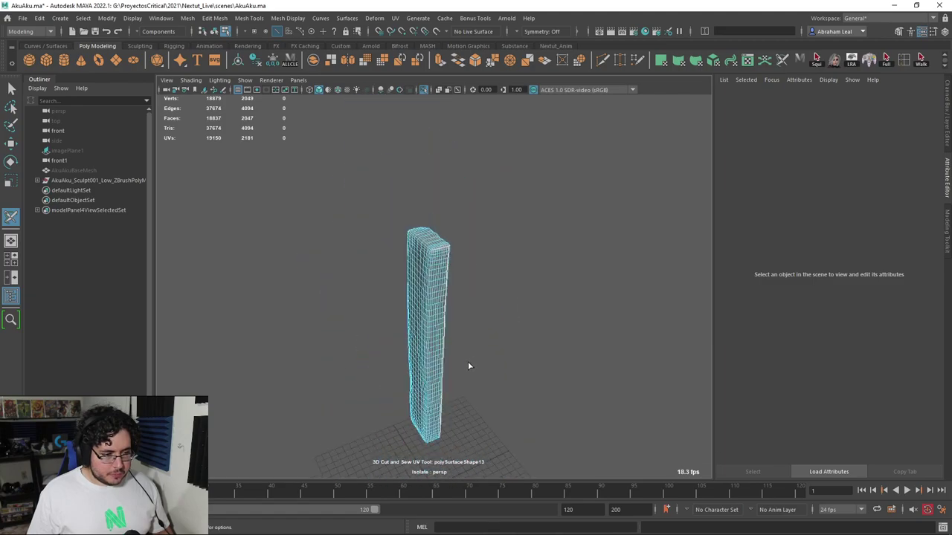
- Cut UV seams along the edges of the second plank's bottom end, undoing stray cuts at the corner
alt+right_drag(470, 331, 622, 401)
alt+drag(623, 401, 446, 254)
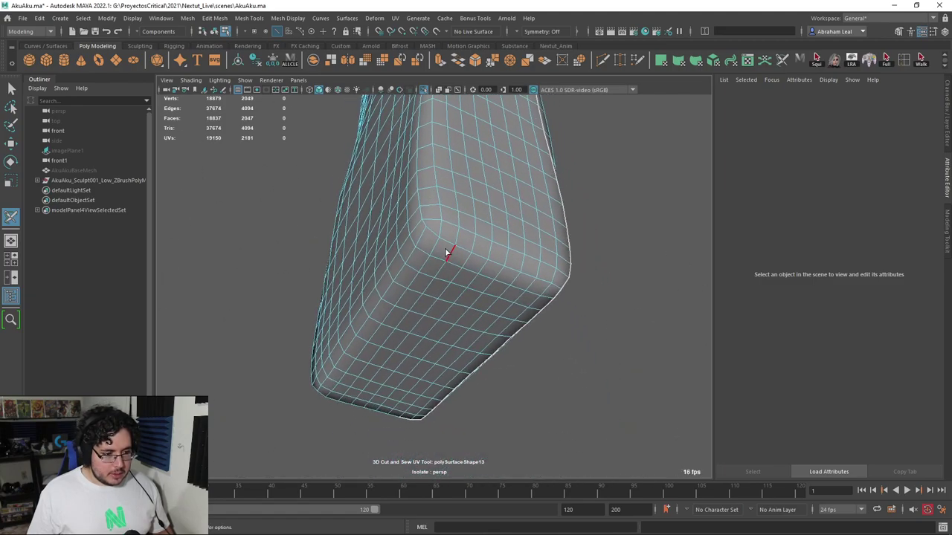
click(557, 285)
alt+drag(557, 284, 464, 253)
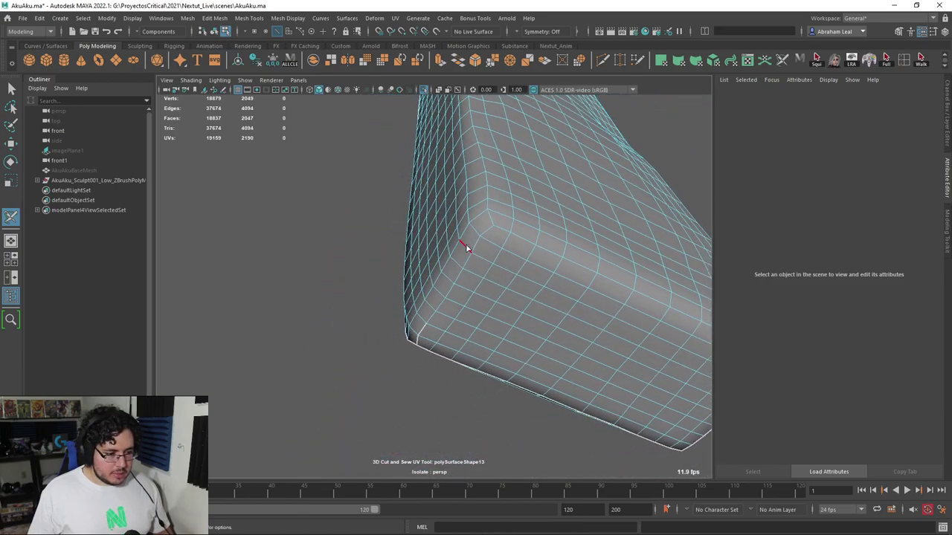
key(ctrl+z)
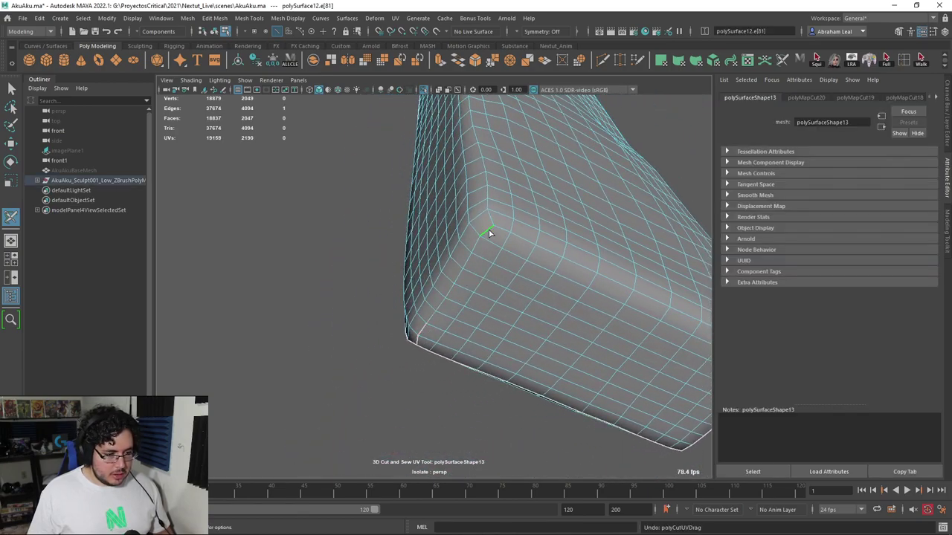
key(ctrl+z)
- Bring back the other mask pieces and isolate the third back plank, polySurface11
scroll(428, 320, down, 5)
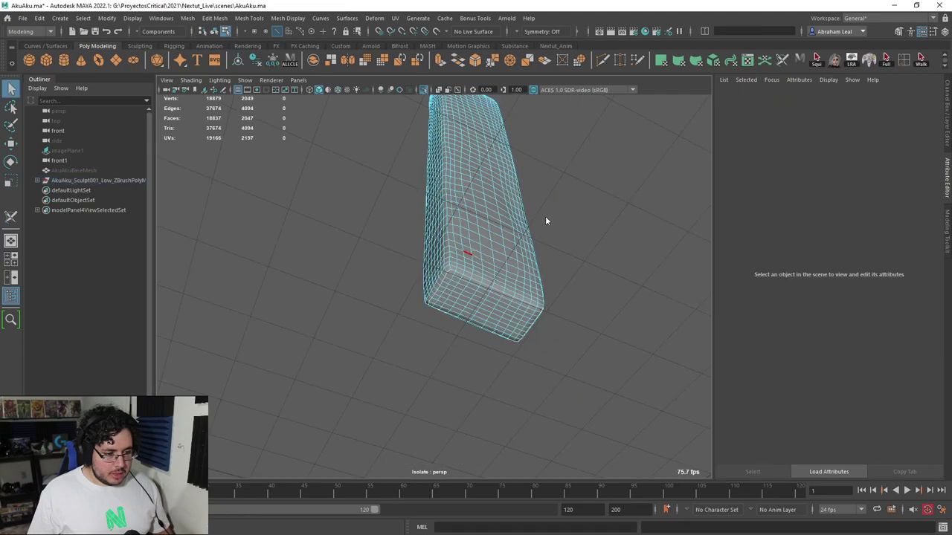
click(474, 203)
click(423, 90)
scroll(474, 222, down, 3)
click(503, 218)
alt+drag(474, 221, 507, 293)
click(425, 90)
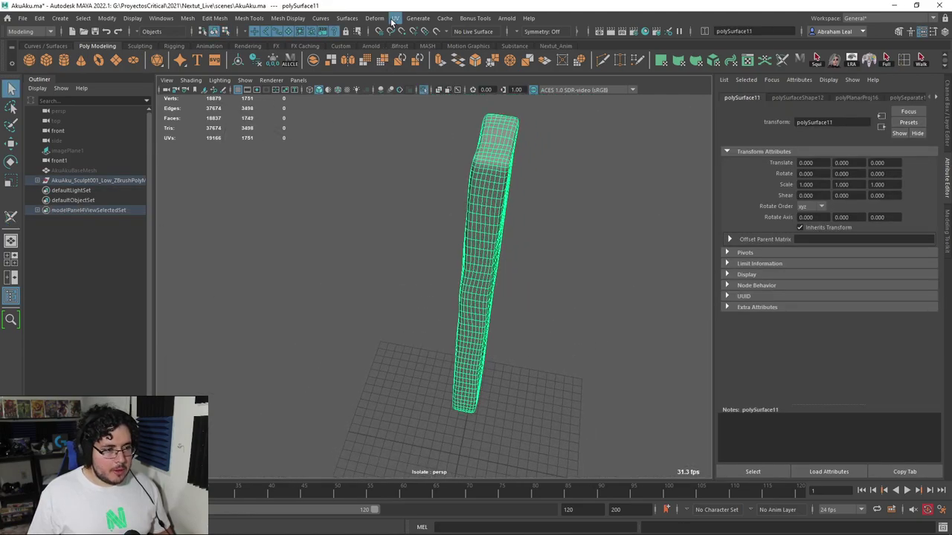
- Cut a UV seam loop running lengthwise along the third plank with the 3D Cut and Sew UV Tool
click(395, 19)
click(435, 239)
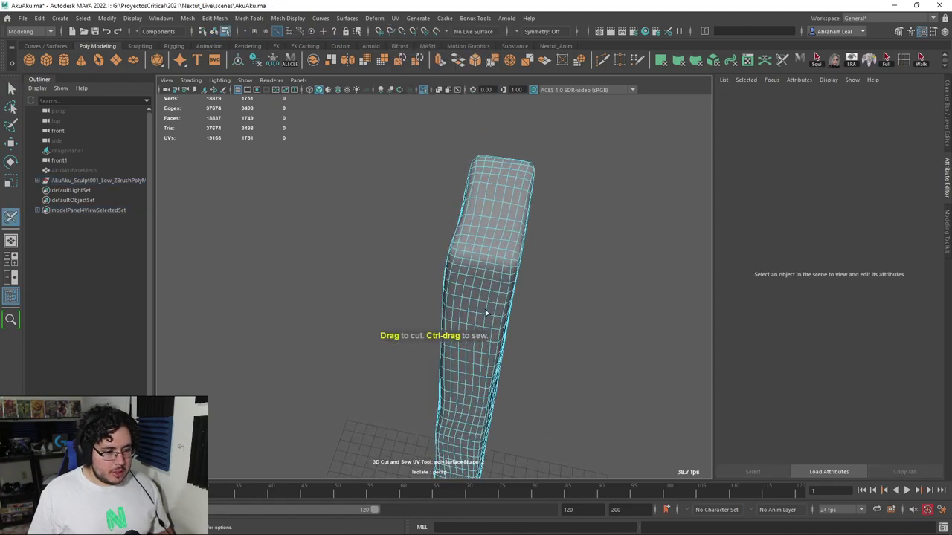
double_click(461, 238)
alt+drag(461, 237, 556, 254)
alt+middle_drag(494, 227, 473, 297)
scroll(472, 297, up, 5)
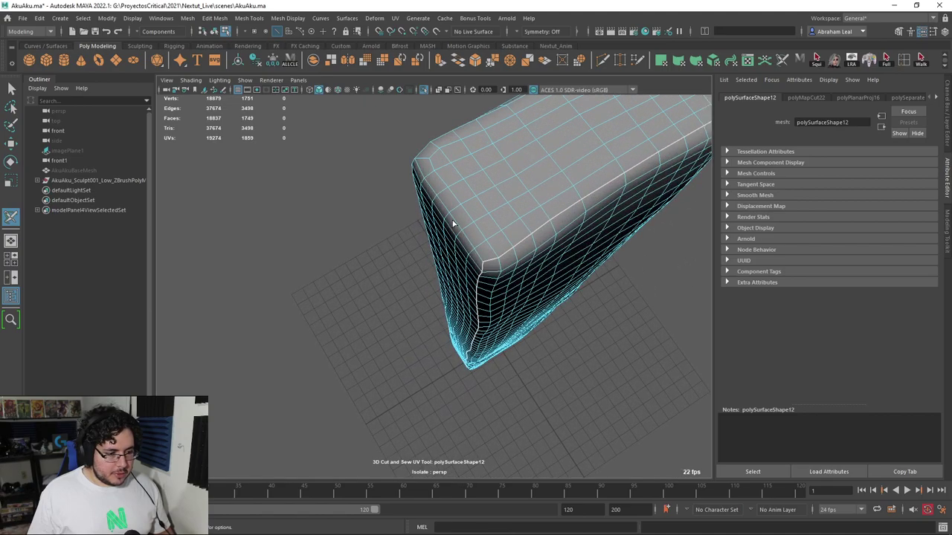
- Cut UV seams along the edges across the third plank's top end
alt+drag(447, 191, 557, 289)
click(472, 262)
scroll(504, 259, down, 3)
scroll(557, 289, up, 5)
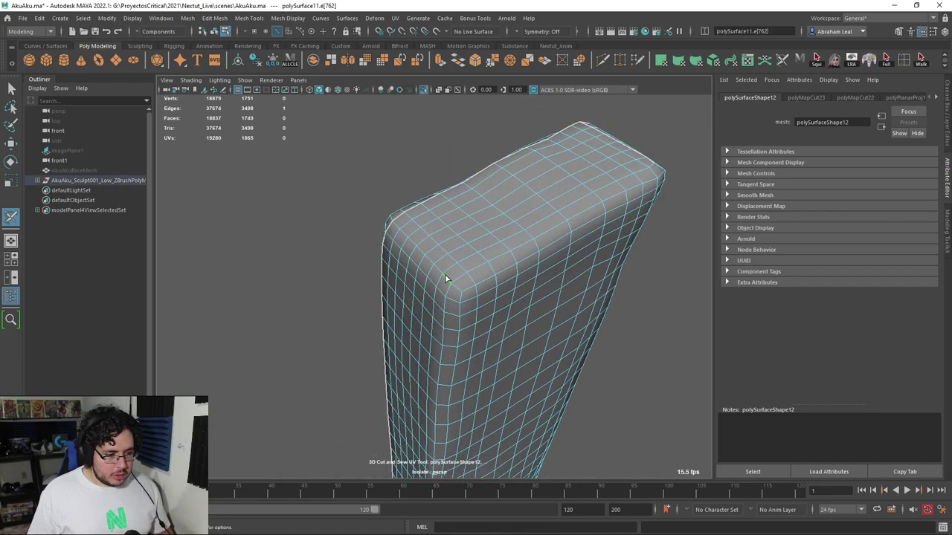
scroll(469, 322, down, 5)
- Cut UV seams along the edges of the third plank's bottom end and review the whole plank
mouse_move(469, 322)
alt+mouse_down()
mouse_move(484, 223)
mouse_move(499, 266)
mouse_move(455, 312)
alt+mouse_up()
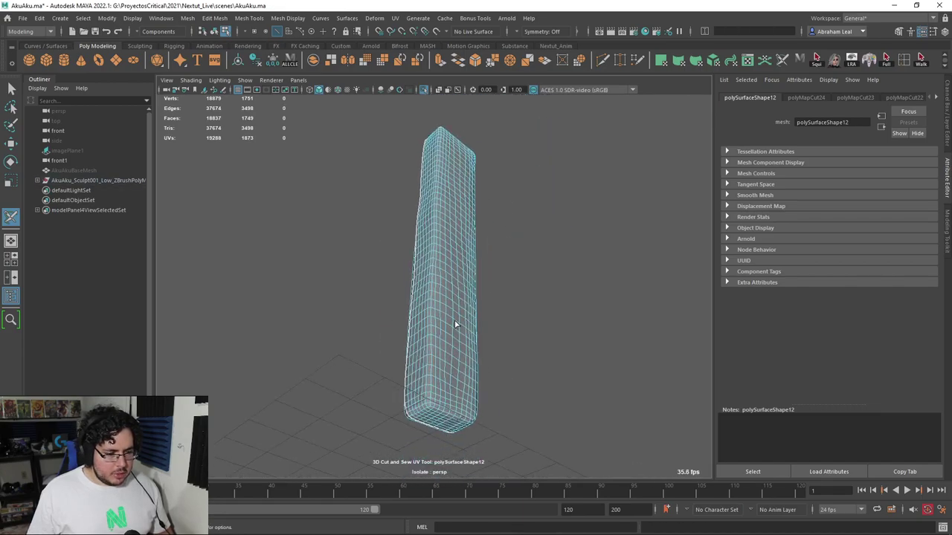
scroll(508, 339, up, 5)
scroll(499, 266, up, 5)
scroll(444, 245, down, 3)
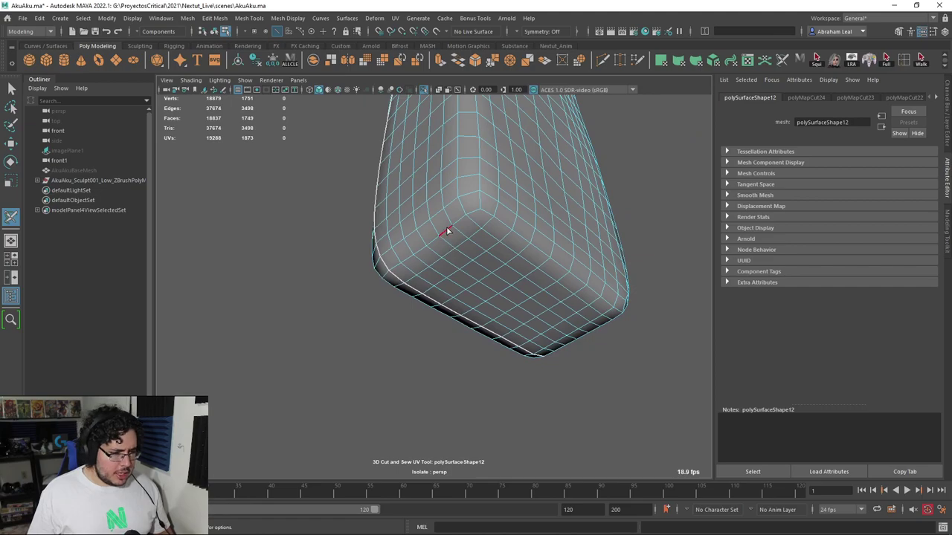
scroll(495, 265, down, 3)
alt+drag(495, 266, 468, 276)
scroll(509, 284, up, 3)
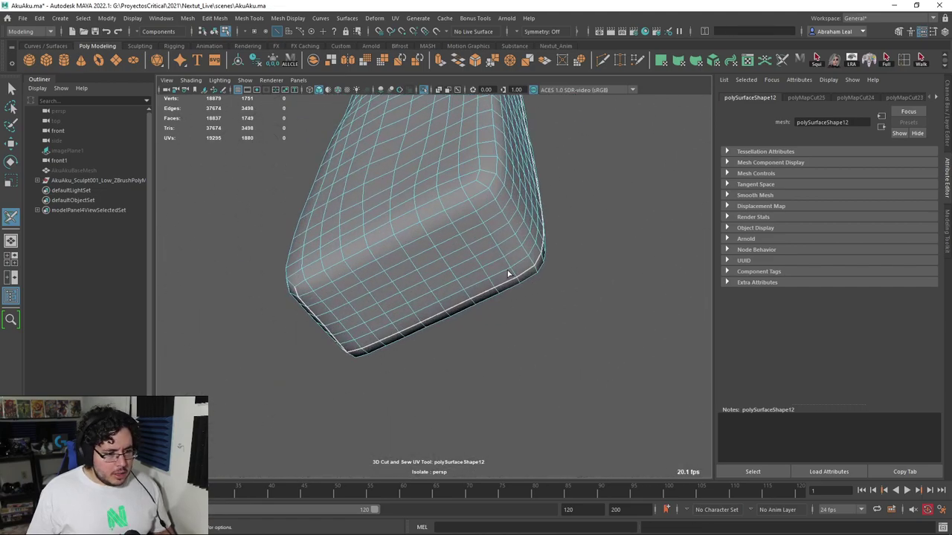
double_click(489, 197)
scroll(489, 201, down, 3)
alt+drag(493, 217, 454, 345)
scroll(468, 327, down, 4)
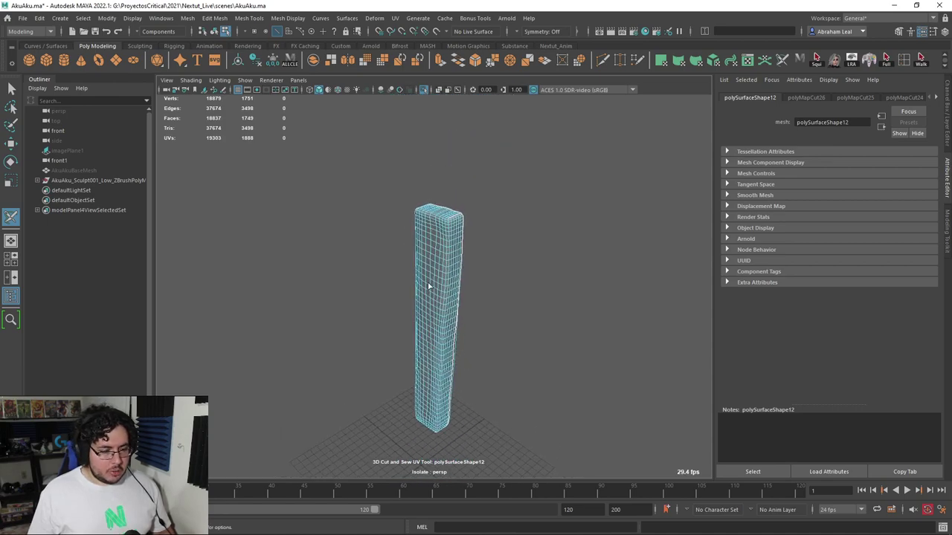
- Leave the UV cutting tool, bring back the other mask pieces and isolate the plank polySurface9
key(F8)
click(423, 90)
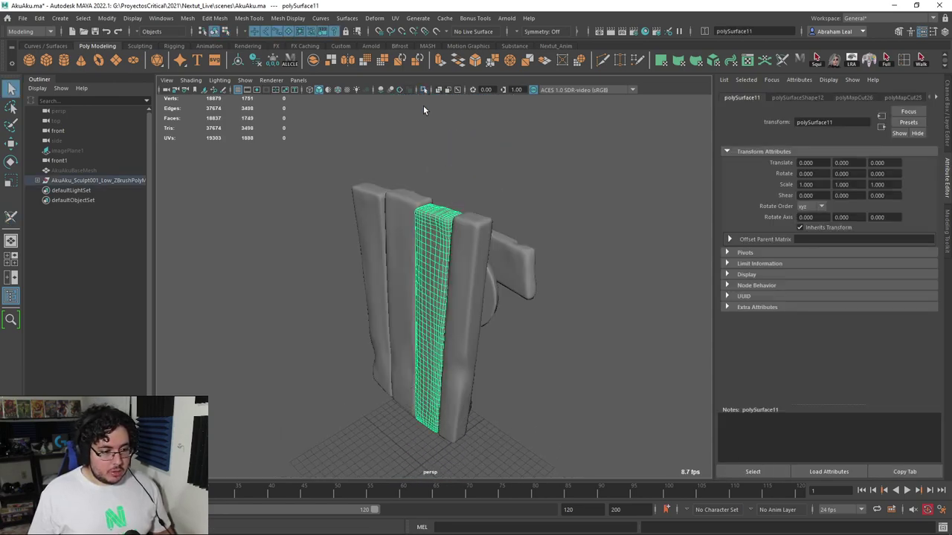
click(423, 90)
scroll(497, 270, up, 5)
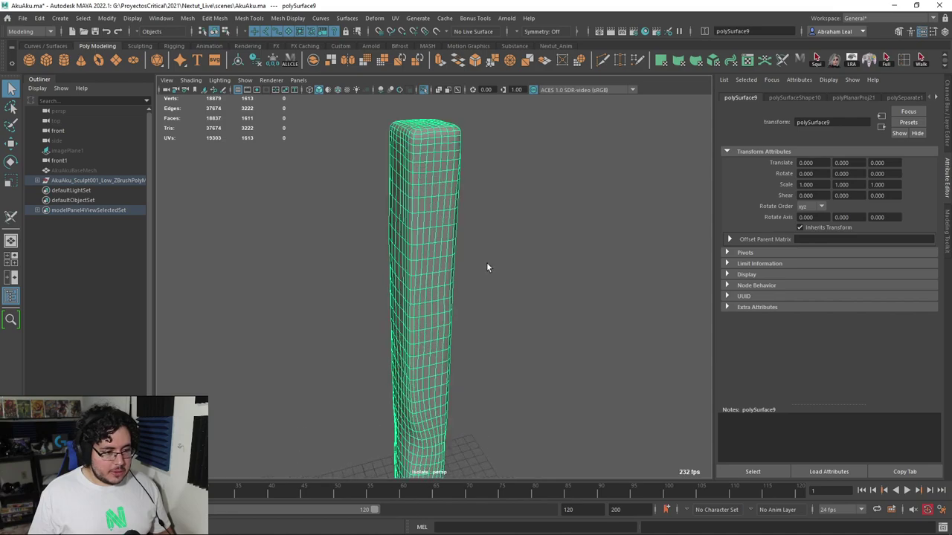
- Cut lengthwise UV seam loops along the edges of plank polySurface9 with the 3D Cut and Sew UV Tool
click(450, 21)
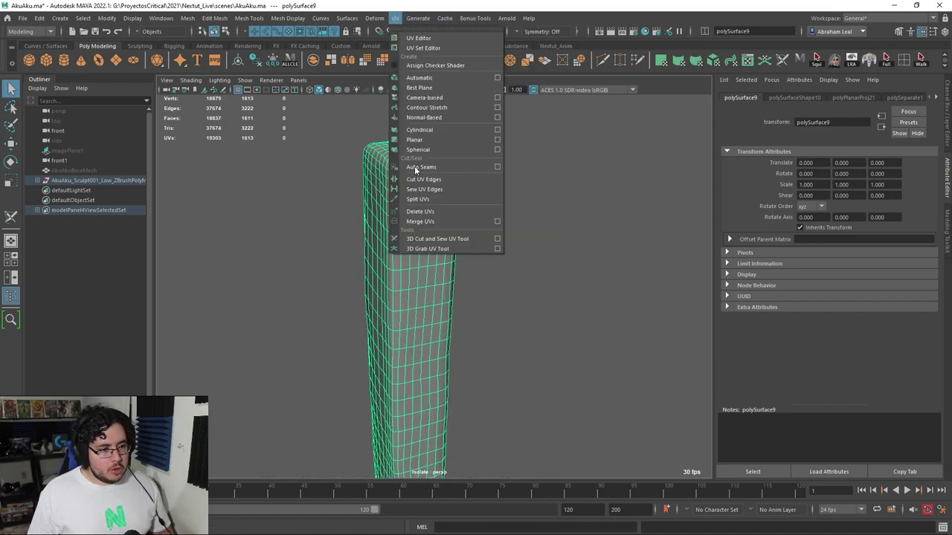
click(426, 239)
double_click(452, 164)
alt+drag(450, 164, 416, 365)
double_click(391, 233)
- Cut UV seams along the edges around the top end of plank polySurface9
alt+drag(293, 337, 334, 276)
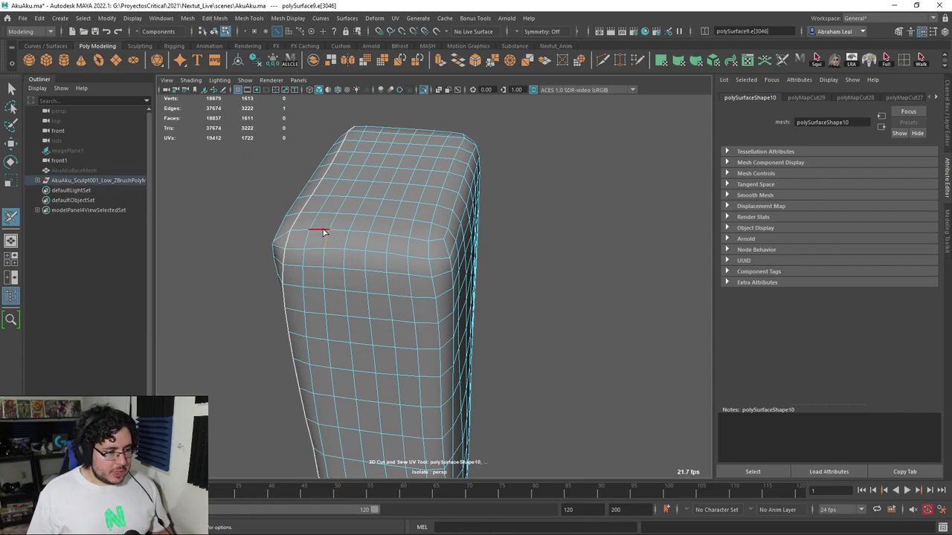
alt+drag(457, 257, 367, 344)
alt+right_drag(368, 345, 406, 220)
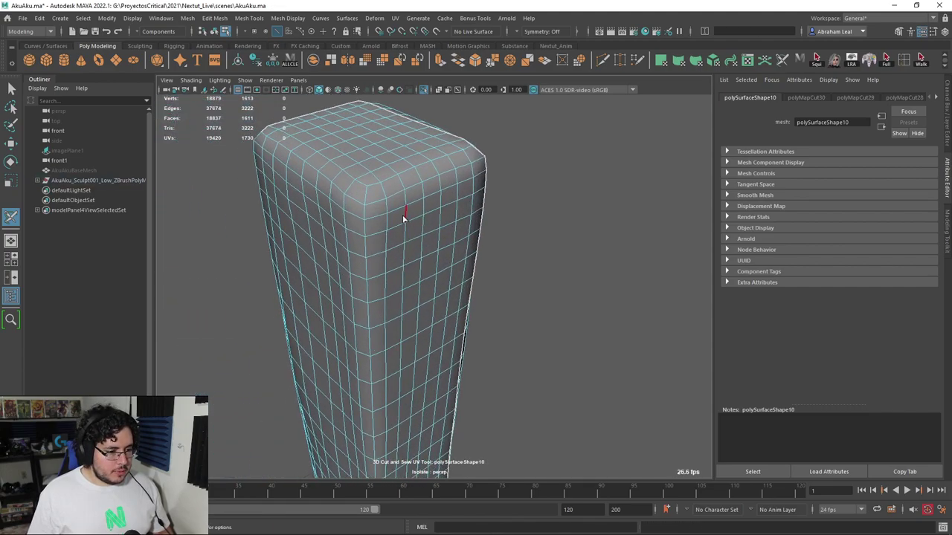
double_click(389, 183)
alt+right_drag(393, 187, 442, 291)
- Cut UV seams along the edges of the bottom end of plank polySurface9
alt+drag(442, 291, 474, 247)
alt+right_drag(471, 346, 503, 217)
alt+drag(503, 218, 497, 255)
scroll(461, 241, up, 3)
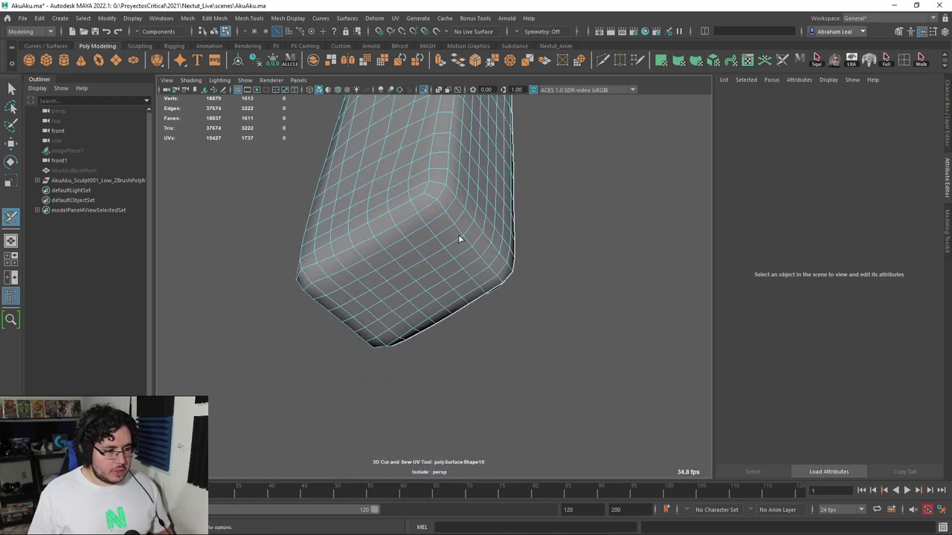
click(447, 211)
alt+drag(444, 209, 612, 315)
scroll(560, 273, down, 5)
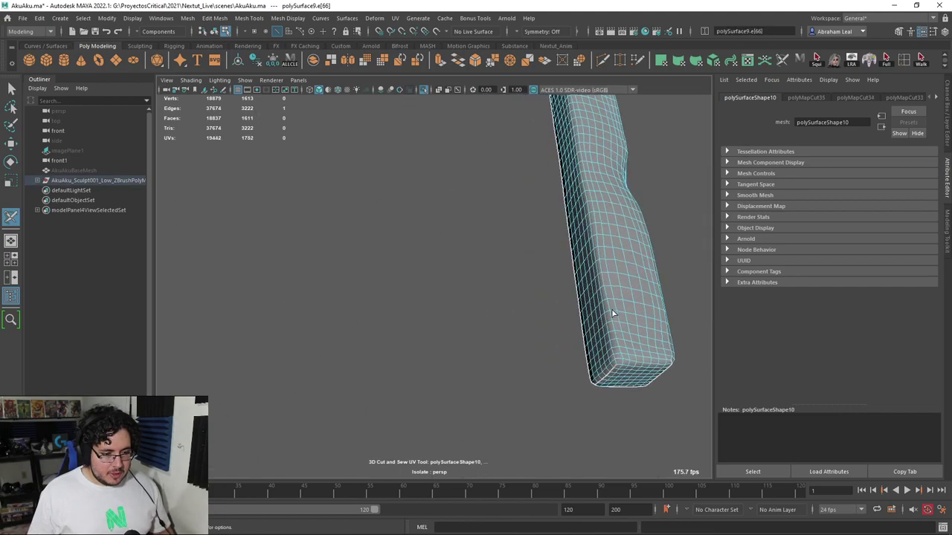
scroll(615, 318, up, 2)
- Leave the UV cutting tool, return to object selection and bring back the other mask pieces
key(q)
right_drag(609, 252, 607, 226)
click(581, 192)
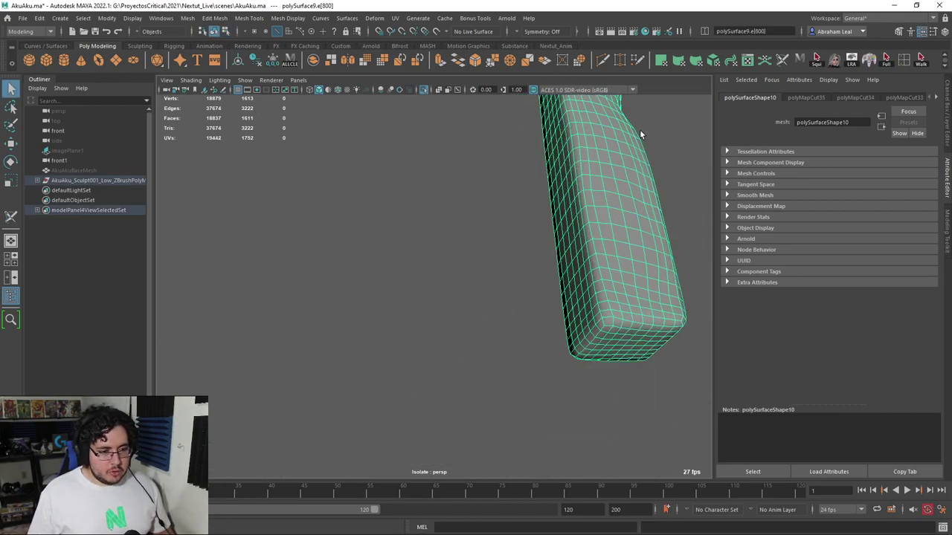
key(F8)
click(424, 89)
scroll(552, 320, down, 8)
- Select the two eye rims between the eyebrows and planks, and isolate them
alt+drag(552, 319, 476, 428)
scroll(476, 428, up, 5)
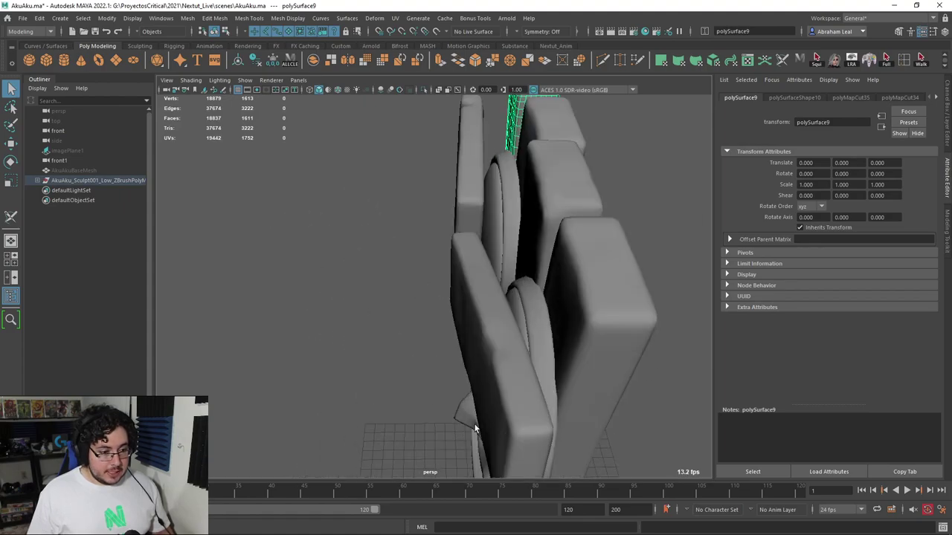
click(520, 197)
shift+click(577, 279)
click(426, 91)
alt+drag(494, 234, 342, 241)
alt+middle_drag(341, 242, 490, 257)
alt+drag(490, 256, 495, 267)
scroll(495, 266, up, 3)
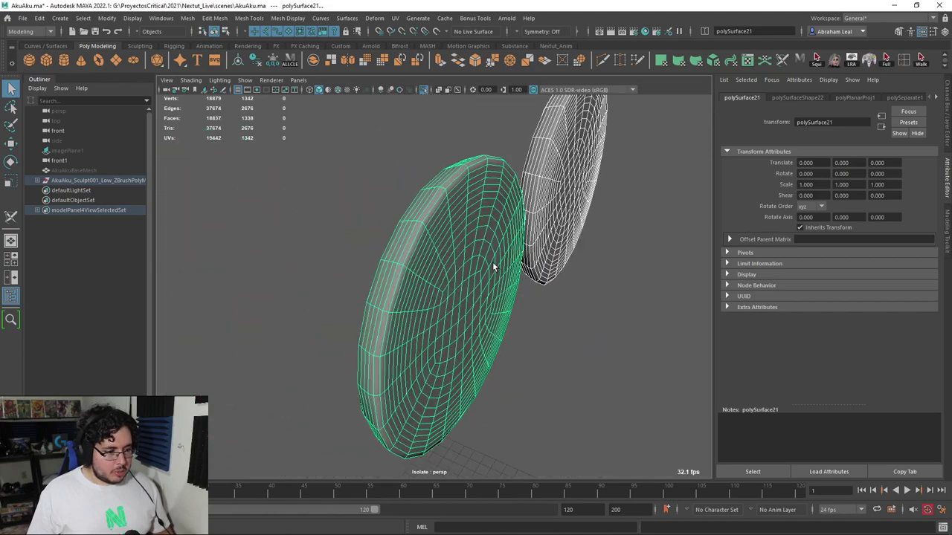
- Cut a UV seam loop around the edge of eye rim polySurface21 with the 3D Cut and Sew UV Tool
click(333, 184)
click(462, 191)
click(396, 18)
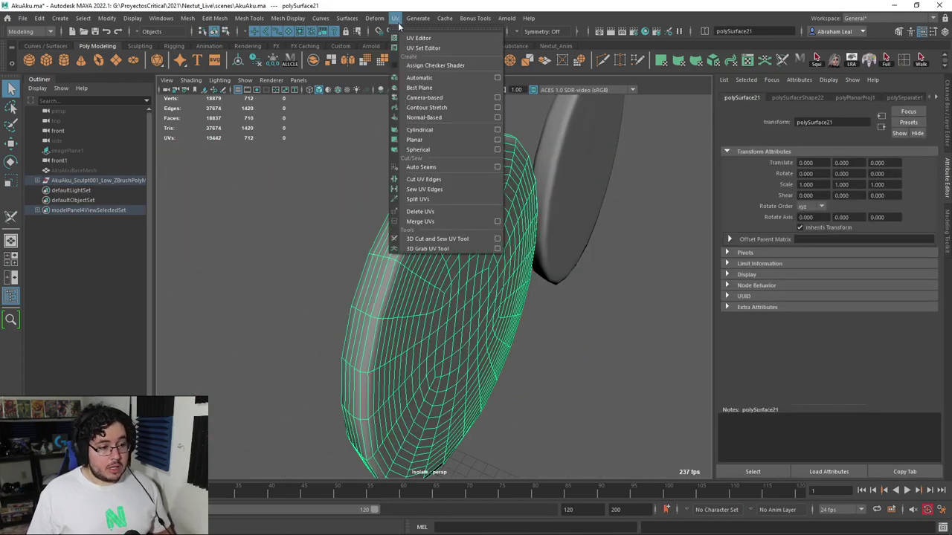
click(437, 239)
alt+drag(440, 240, 519, 201)
key(q)
- Cut a UV seam loop around the outer edge of the second eye rim and leave the cutting tool
alt+middle_drag(519, 202, 444, 242)
alt+right_drag(443, 241, 523, 237)
alt+middle_drag(524, 238, 540, 353)
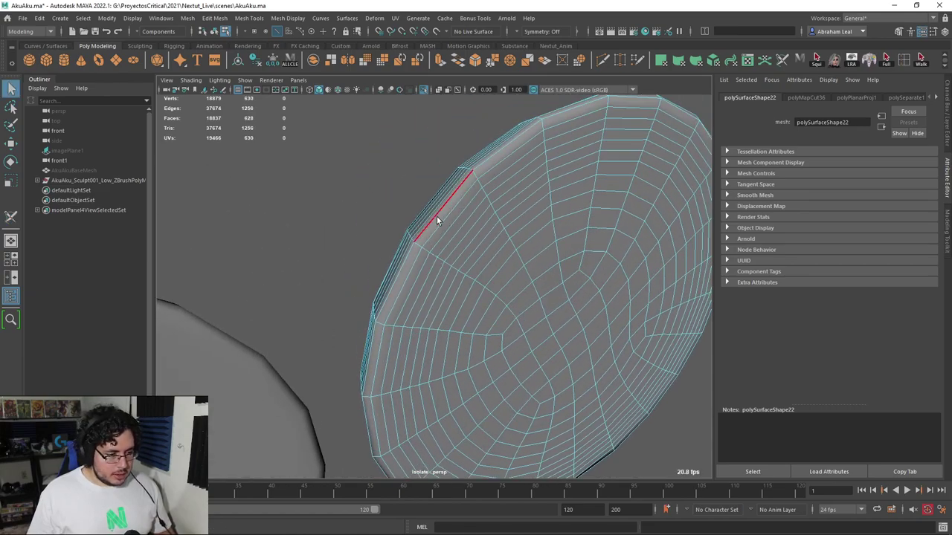
key(g)
double_click(436, 217)
alt+right_drag(493, 230, 440, 232)
alt+drag(441, 232, 566, 226)
key(q)
- Bring back the other mask pieces and isolate the two eyeballs, polySurface19 and polySurface7
click(566, 227)
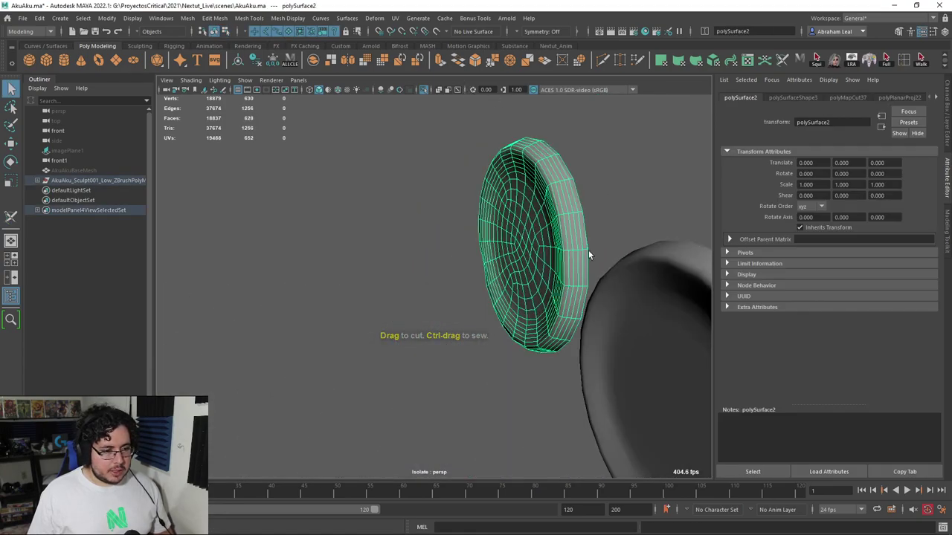
alt+right_drag(588, 252, 531, 236)
click(513, 175)
click(422, 91)
alt+drag(473, 304, 458, 289)
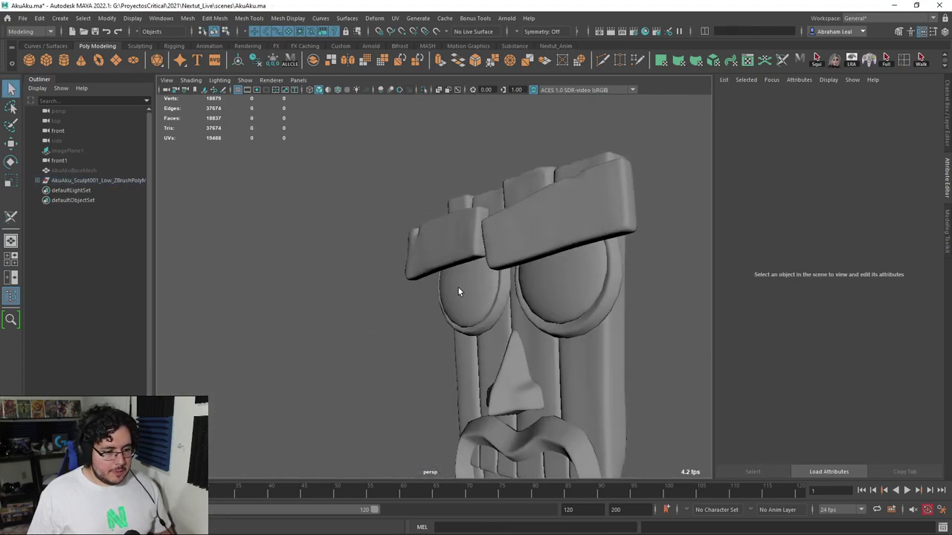
click(534, 278)
click(423, 91)
alt+drag(487, 199, 409, 226)
alt+right_drag(409, 227, 470, 256)
alt+middle_drag(470, 255, 491, 271)
click(394, 19)
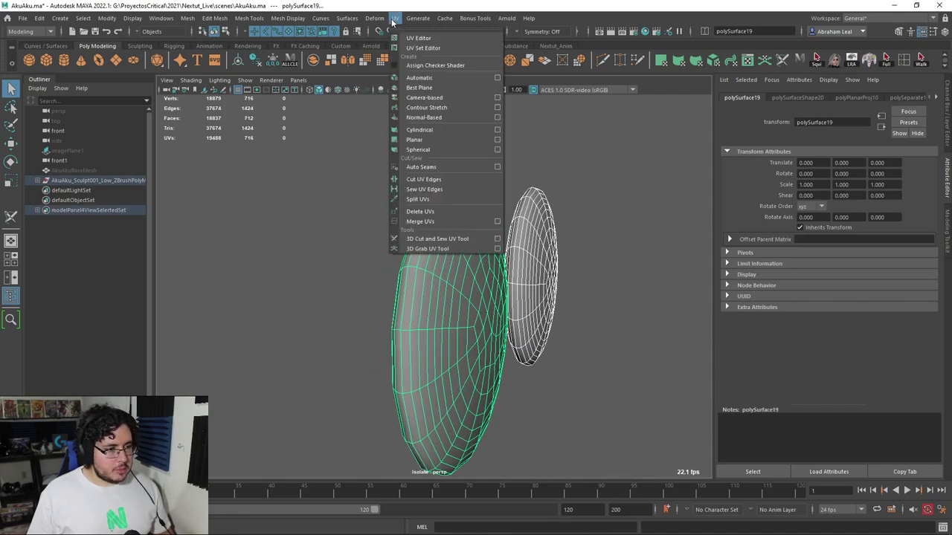
click(451, 239)
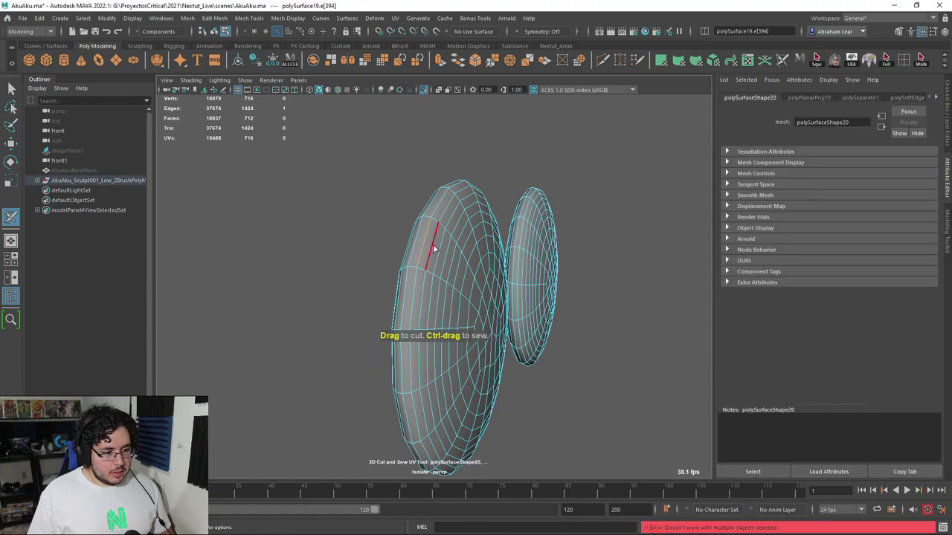
key(q)
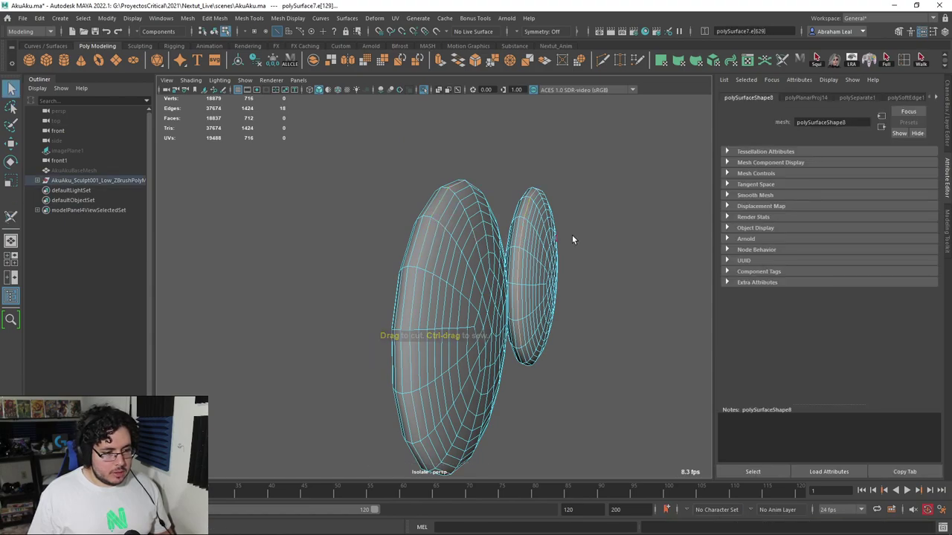
- Examine the UV shells of both eyeballs in the UV Editor and minimize it
right_drag(470, 223, 544, 183)
key(4)
click(395, 19)
click(420, 37)
right_drag(381, 232, 294, 183)
drag(236, 132, 582, 468)
click(552, 303)
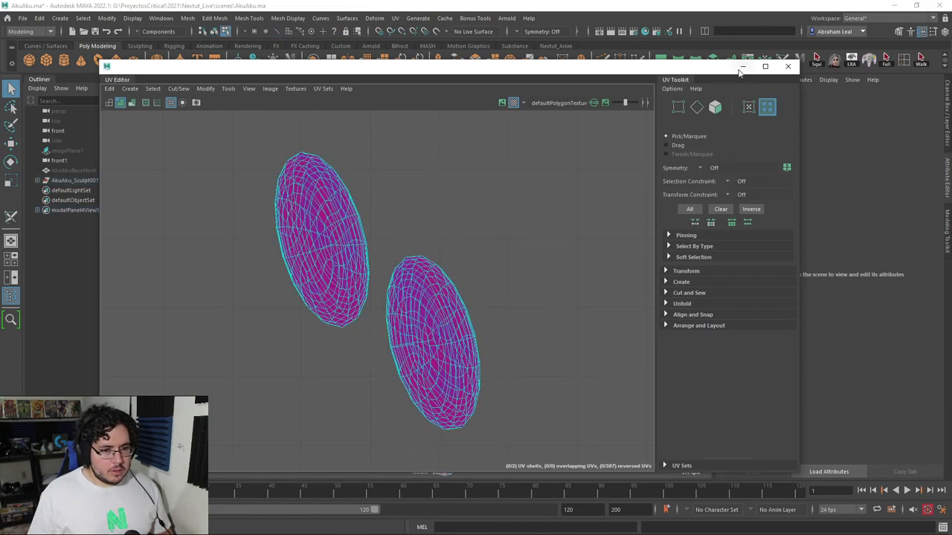
click(742, 67)
- Cut a UV seam loop around each of the two eyeballs with the 3D Cut and Sew UV Tool
right_drag(484, 268, 519, 171)
click(519, 170)
click(468, 249)
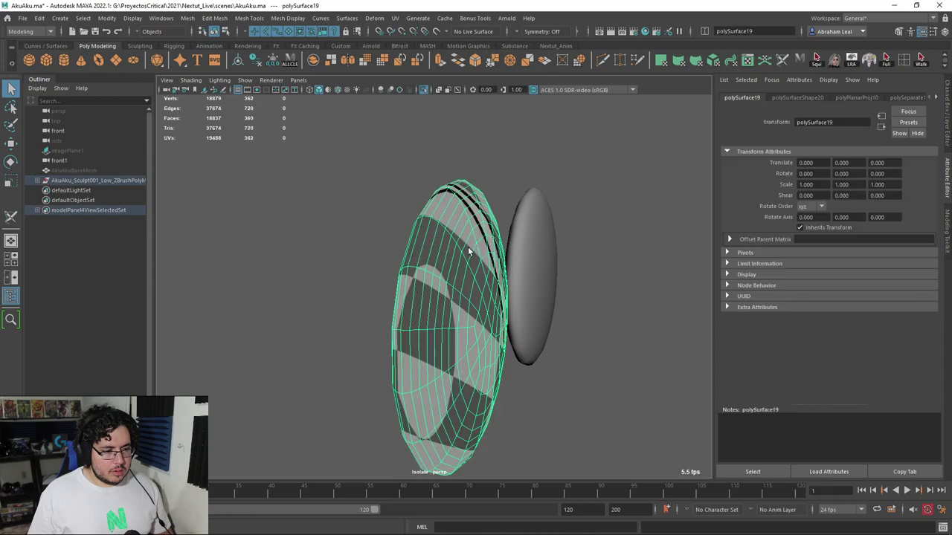
click(394, 19)
click(430, 239)
alt+drag(427, 250, 520, 218)
double_click(520, 218)
key(q)
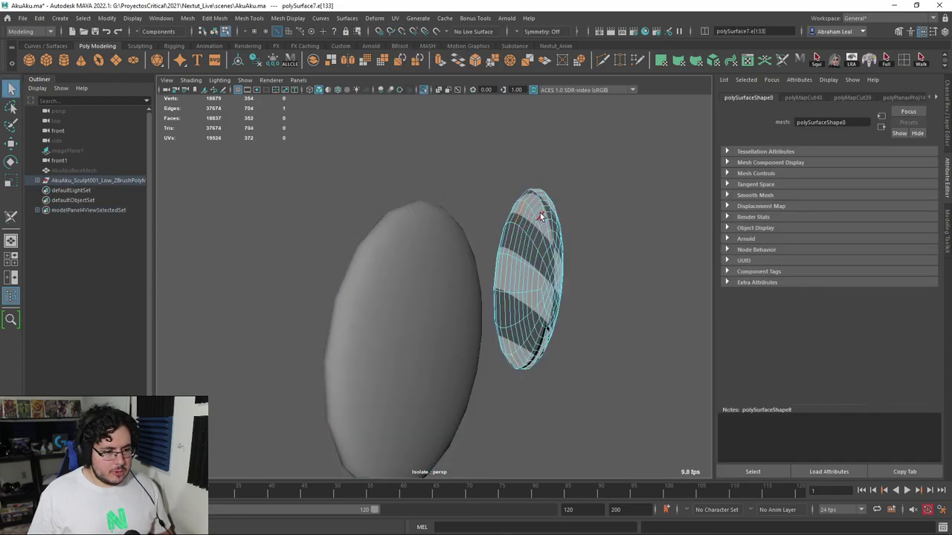
- Bring back the other mask pieces and isolate the two eyebrows, polySurface6 and polySurface16
key(F8)
click(539, 217)
click(424, 89)
alt+drag(520, 201, 499, 266)
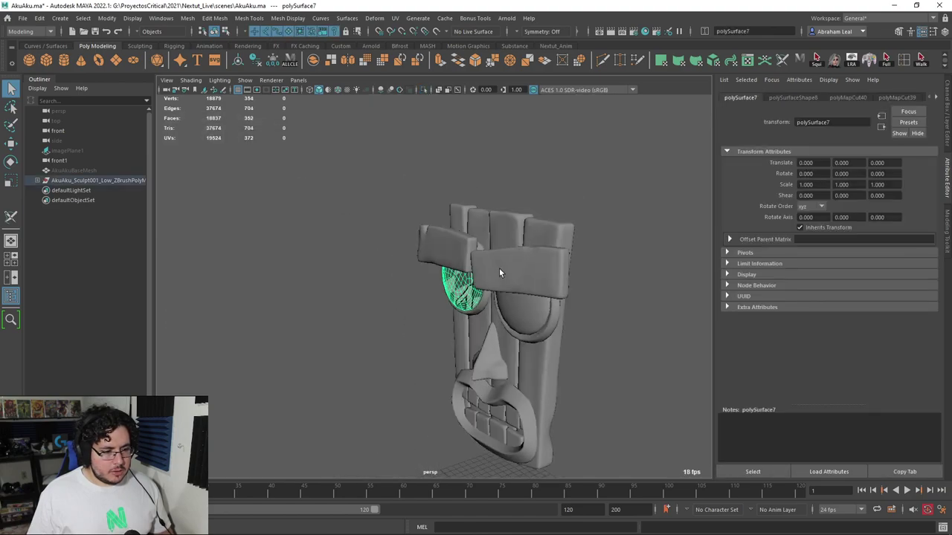
shift+click(463, 249)
click(423, 89)
alt+drag(429, 104, 405, 244)
scroll(493, 251, up, 6)
alt+drag(473, 265, 458, 209)
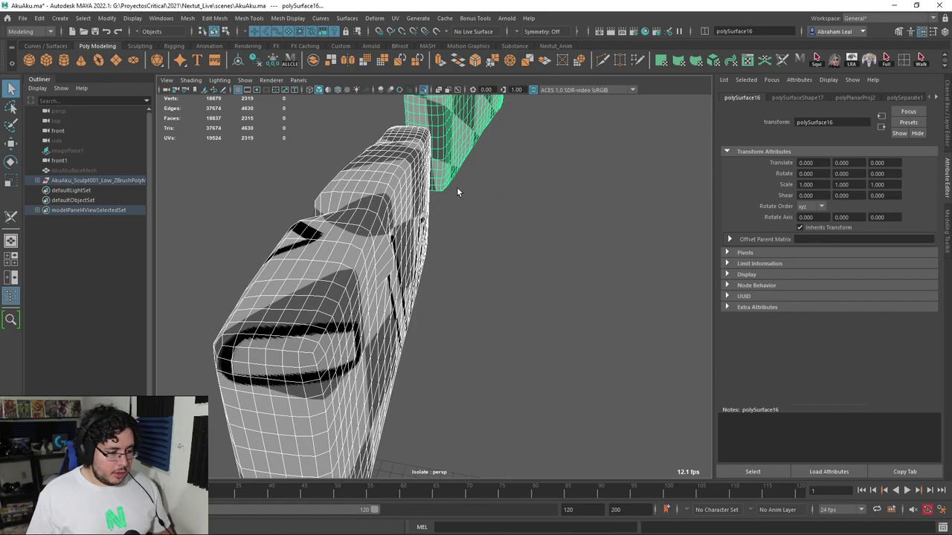
click(395, 18)
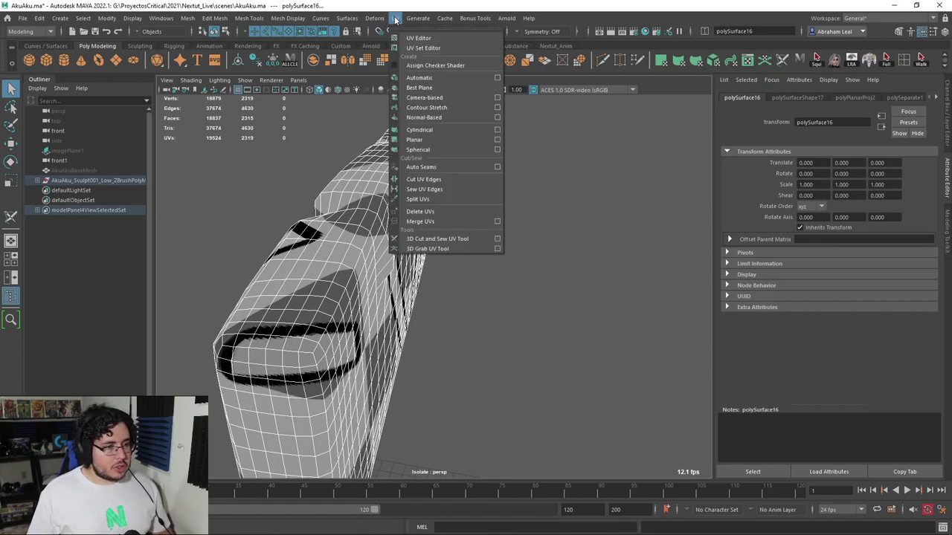
click(447, 241)
click(347, 261)
alt+drag(355, 279, 409, 223)
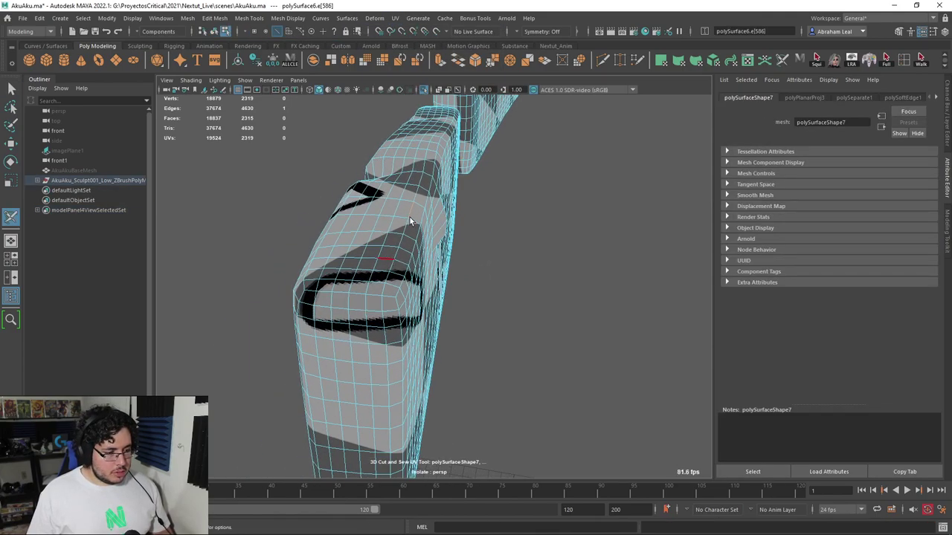
key(F8)
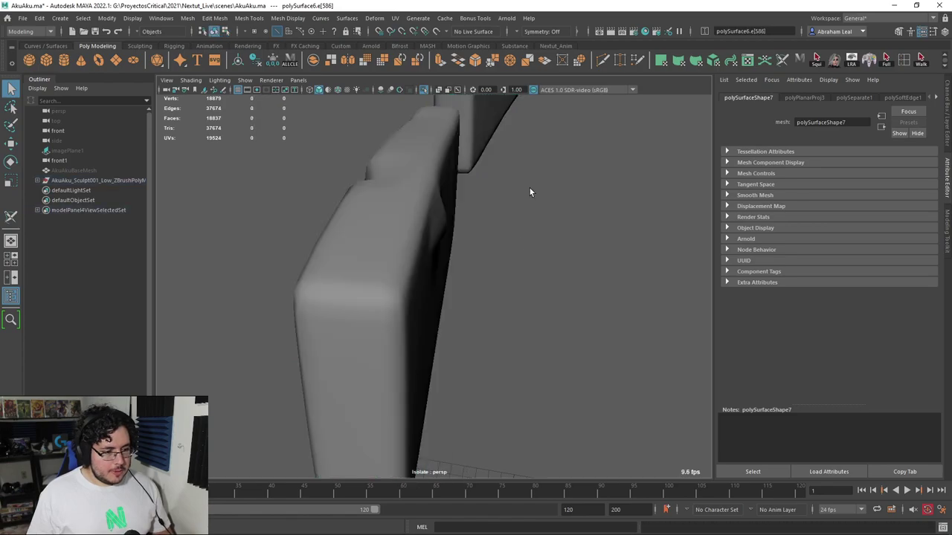
- Cut a UV seam at one end of eyebrow polySurface6 with the 3D Cut and Sew UV Tool, undoing the stray cuts
click(394, 17)
click(416, 235)
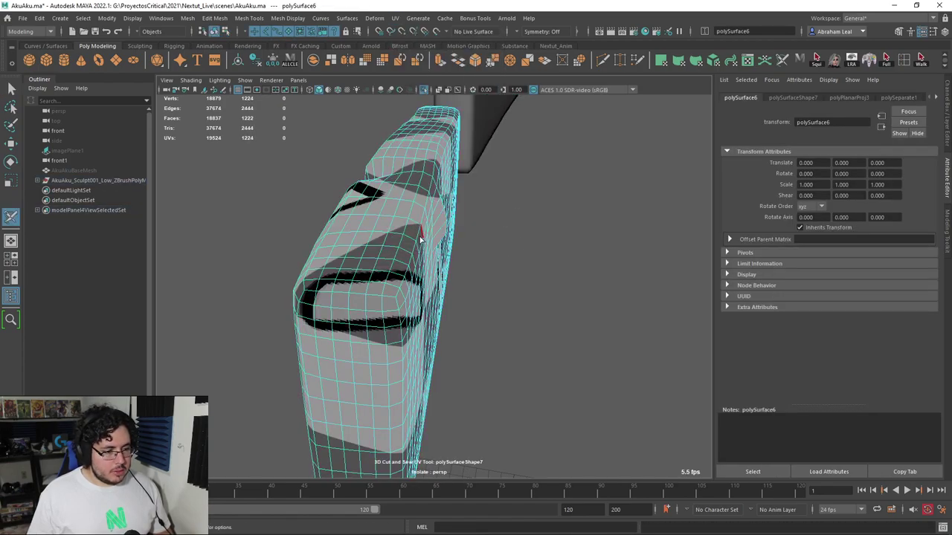
click(402, 243)
double_click(405, 246)
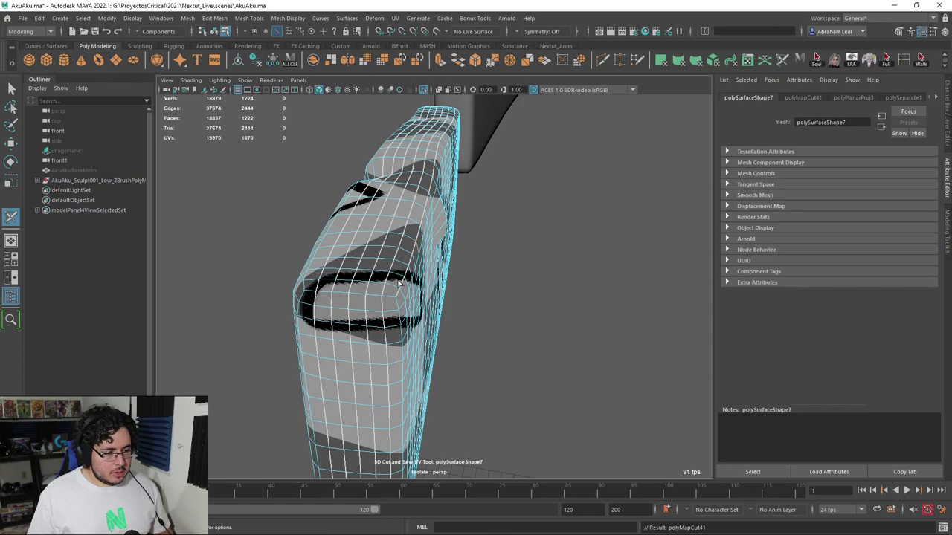
alt+drag(476, 260, 446, 276)
alt+middle_drag(446, 276, 513, 249)
key(ctrl+z)
double_click(546, 259)
- Cut UV seams lengthwise along the long edges of eyebrow polySurface6
alt+drag(527, 264, 454, 193)
alt+middle_drag(454, 193, 480, 297)
alt+drag(480, 297, 453, 257)
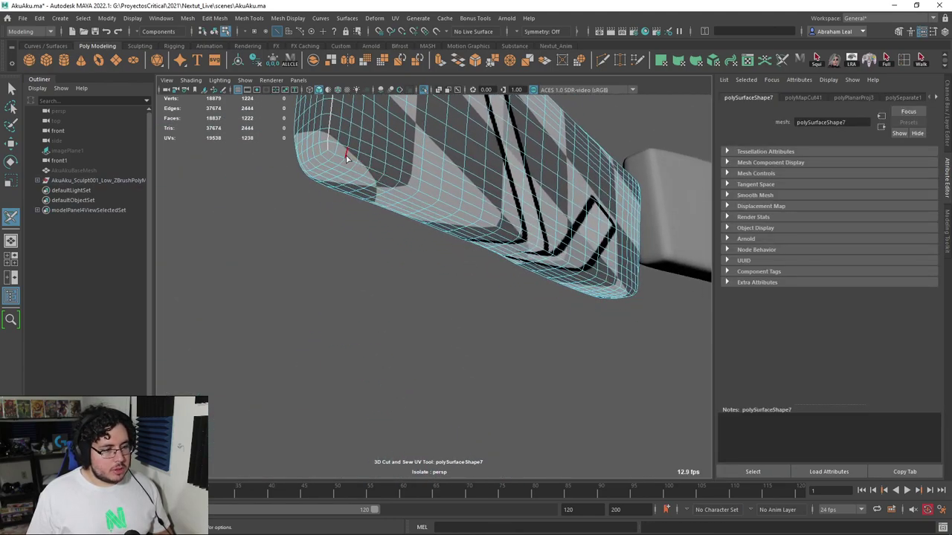
alt+drag(348, 162, 476, 332)
double_click(476, 327)
alt+drag(405, 301, 492, 312)
alt+drag(363, 280, 407, 324)
alt+middle_drag(407, 324, 413, 235)
alt+right_drag(414, 234, 483, 329)
alt+drag(483, 329, 383, 266)
- Cut the UV seams around the opposite end of eyebrow polySurface6 and leave the cutting tool
click(427, 265)
click(427, 265)
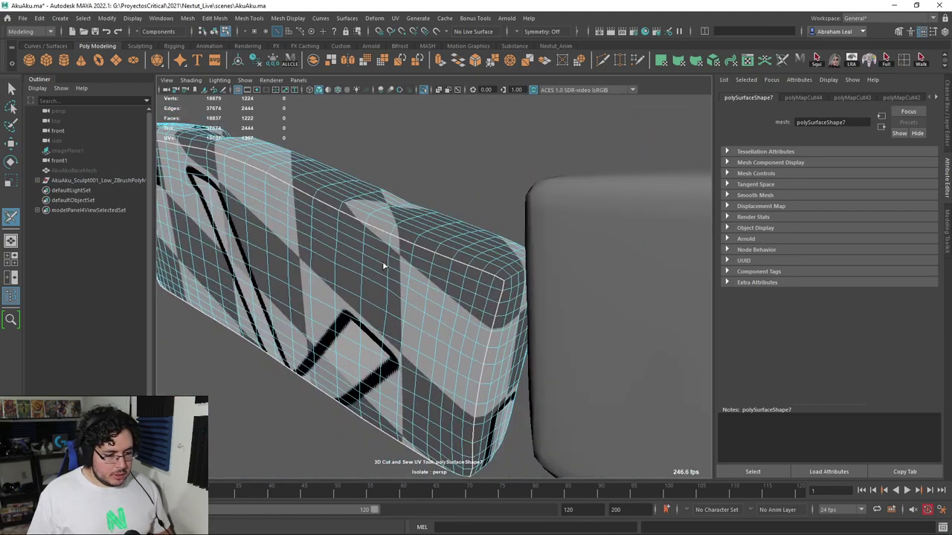
click(513, 278)
alt+drag(513, 278, 484, 195)
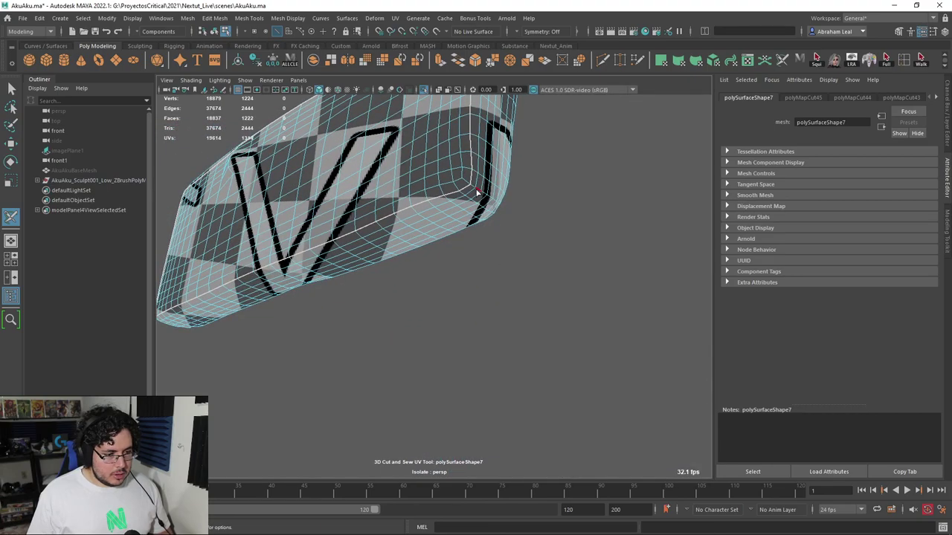
alt+drag(395, 212, 383, 307)
key(q)
- Select eyebrow polySurface16 and cut a UV seam loop along its edge with the 3D Cut and Sew UV Tool
click(333, 257)
key(f)
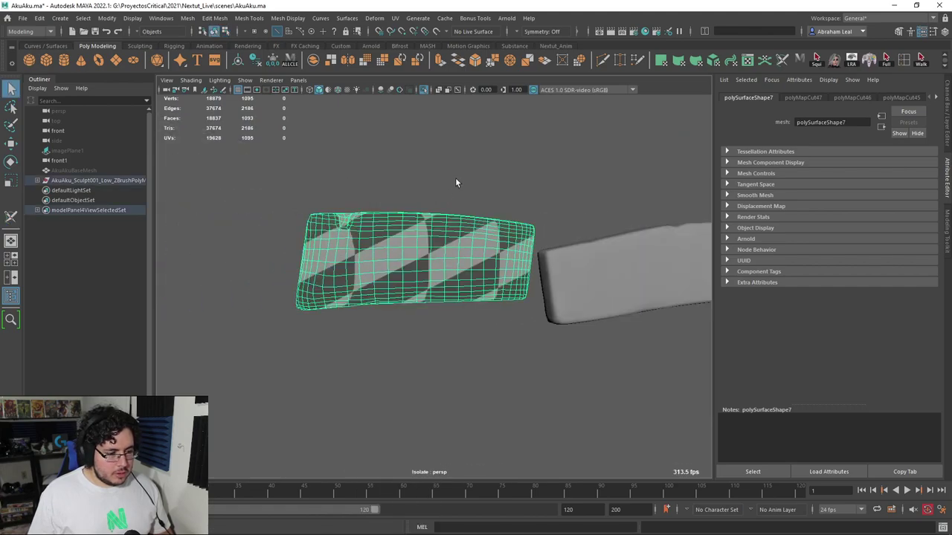
alt+drag(421, 272, 380, 191)
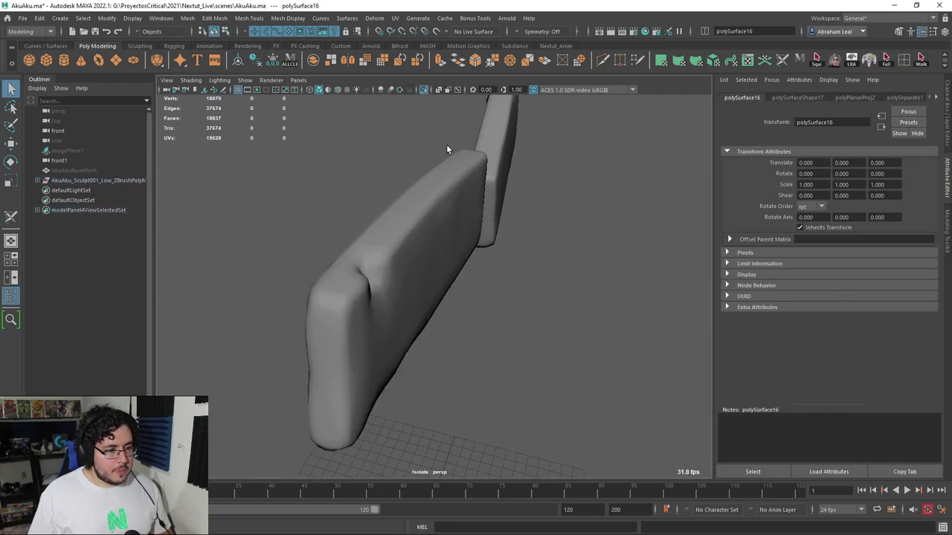
click(395, 18)
click(424, 238)
alt+drag(425, 238, 439, 216)
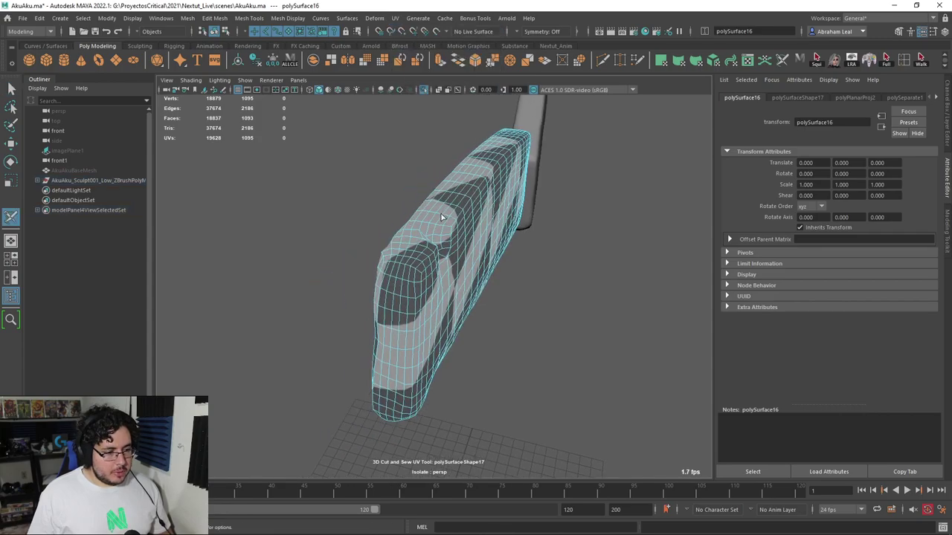
scroll(439, 217, up, 3)
alt+drag(396, 252, 400, 278)
double_click(546, 160)
click(338, 233)
alt+drag(339, 233, 514, 236)
key(ctrl+z)
- Cut further UV seam loops along the remaining edges of eyebrow polySurface16
double_click(551, 209)
alt+drag(550, 209, 490, 214)
alt+middle_drag(491, 214, 487, 269)
alt+drag(486, 268, 506, 202)
double_click(508, 201)
- Cut the last UV seam on eyebrow polySurface16, leave the cutting tool and return to object selection
alt+right_drag(508, 202, 603, 332)
alt+middle_drag(603, 332, 516, 286)
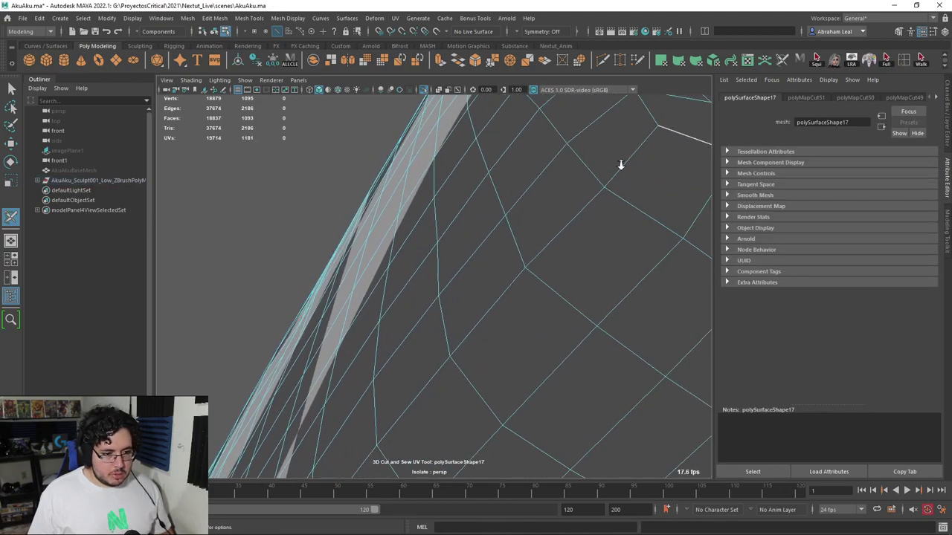
alt+right_drag(622, 165, 571, 169)
alt+right_drag(548, 213, 422, 283)
alt+drag(422, 282, 618, 283)
alt+drag(316, 295, 521, 255)
double_click(521, 254)
scroll(547, 266, down, 6)
key(q)
right_drag(524, 230, 588, 176)
click(588, 170)
scroll(551, 235, down, 4)
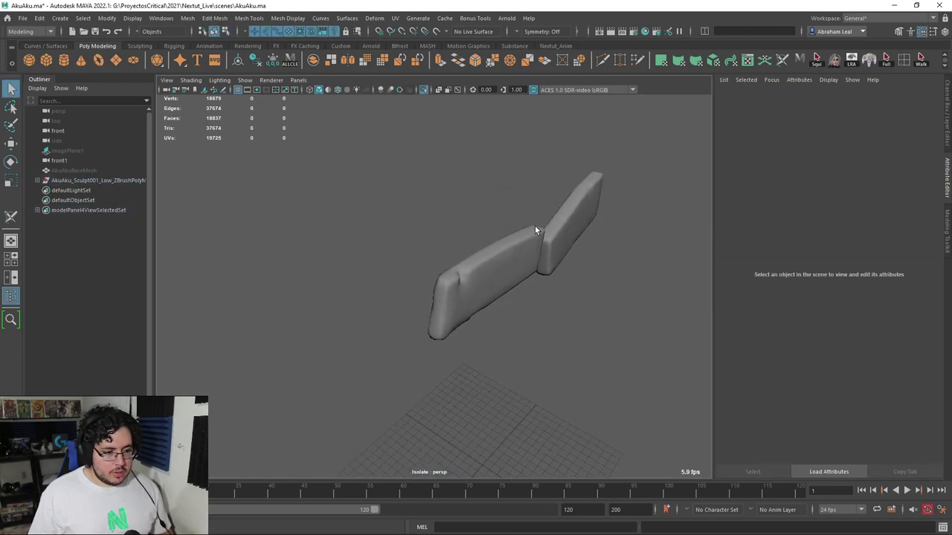
- Bring back the other mask pieces, then isolate and frame the nose polySurface3
click(423, 89)
alt+drag(515, 308, 487, 267)
click(503, 307)
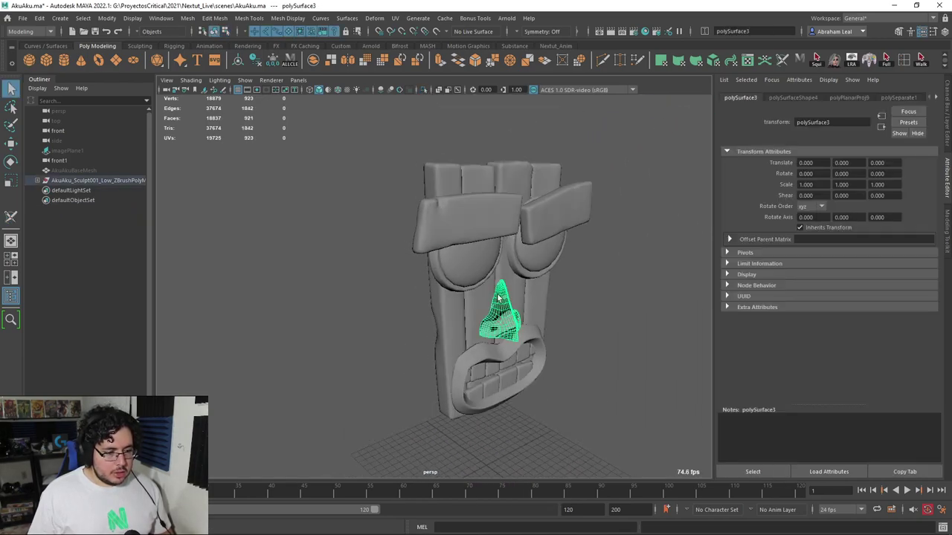
click(424, 90)
scroll(510, 318, up, 3)
alt+drag(510, 318, 476, 249)
key(f)
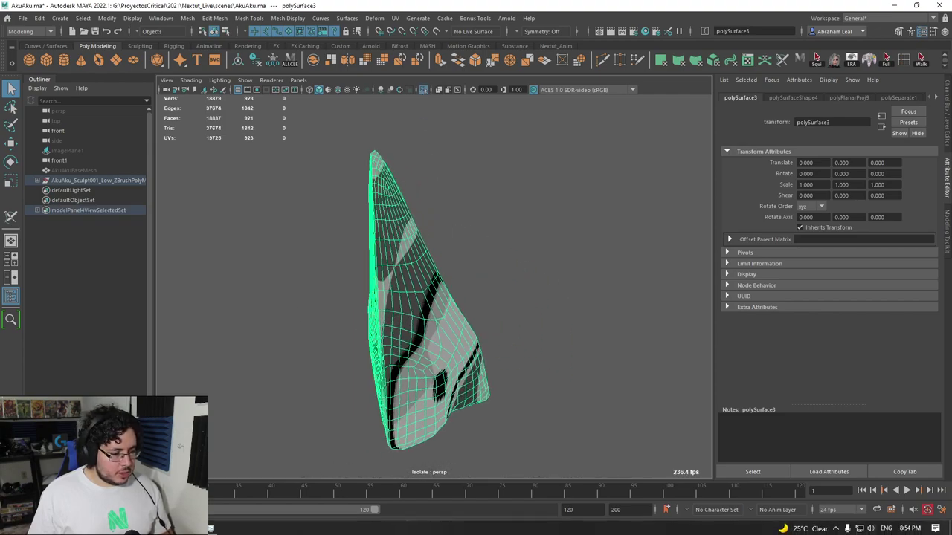
- Cut a UV seam loop on the nose polySurface3 with the 3D Cut and Sew UV Tool
alt+drag(227, 368, 480, 299)
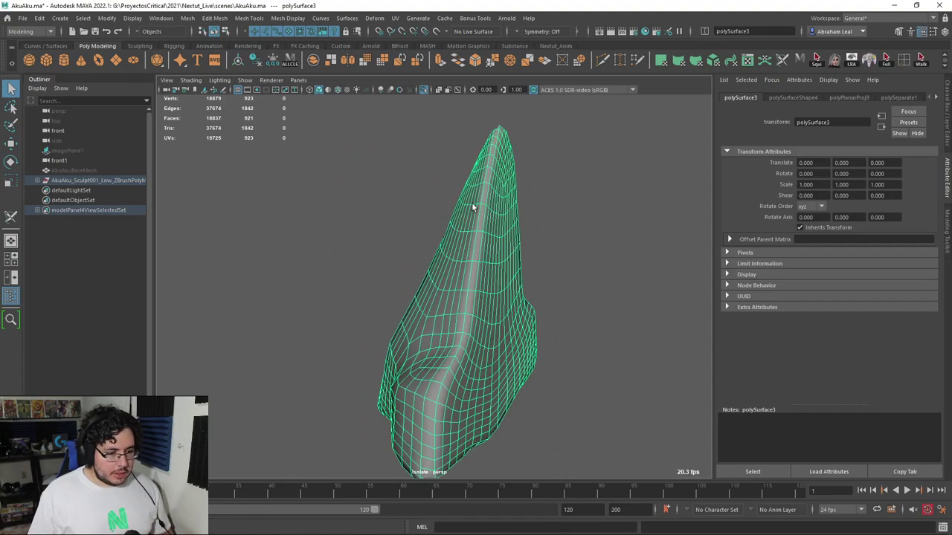
click(395, 18)
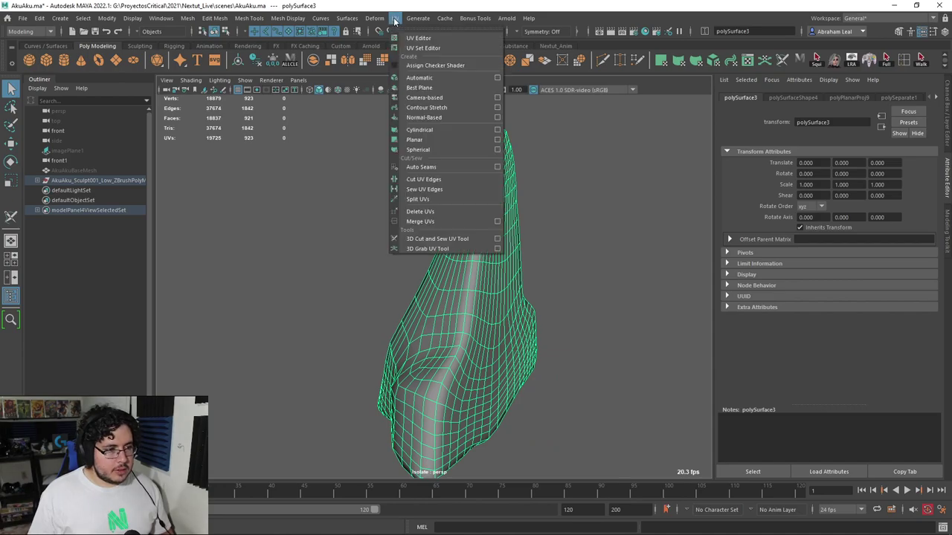
click(437, 239)
alt+drag(480, 251, 563, 260)
double_click(429, 256)
key(ctrl+z)
double_click(397, 244)
- Cut further UV seams along the nose's remaining edges and leave the cutting tool
alt+drag(371, 321, 687, 299)
double_click(557, 294)
key(ctrl+z)
alt+drag(512, 284, 594, 245)
double_click(402, 240)
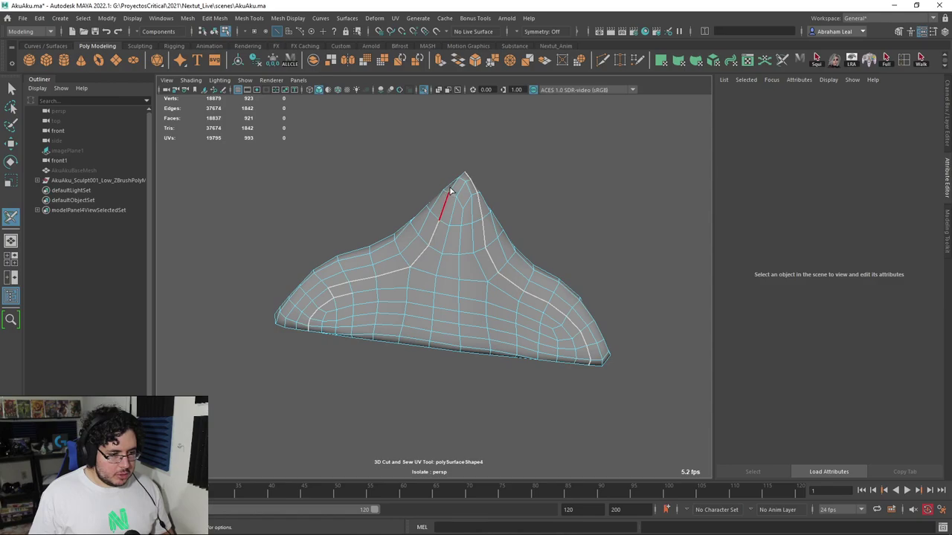
alt+drag(462, 176, 480, 264)
alt+drag(502, 233, 399, 293)
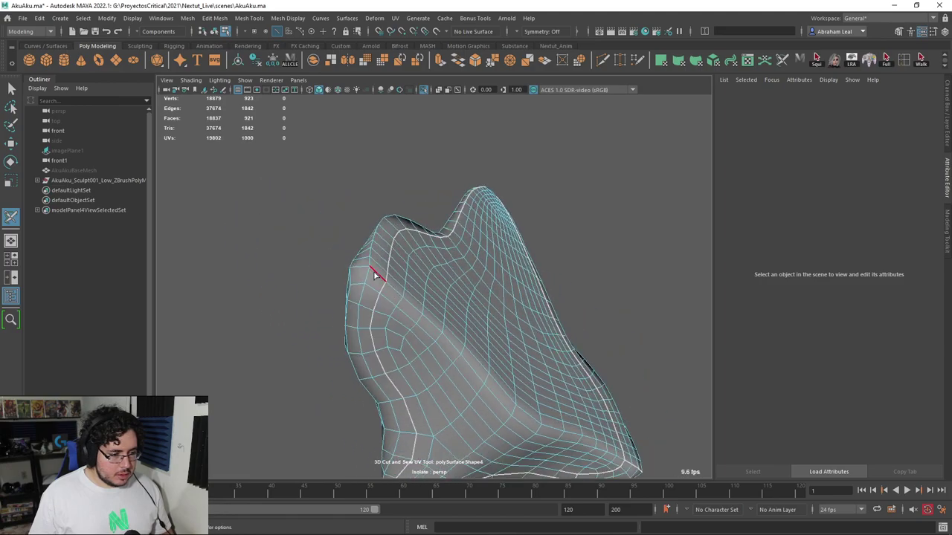
alt+drag(354, 269, 463, 323)
key(q)
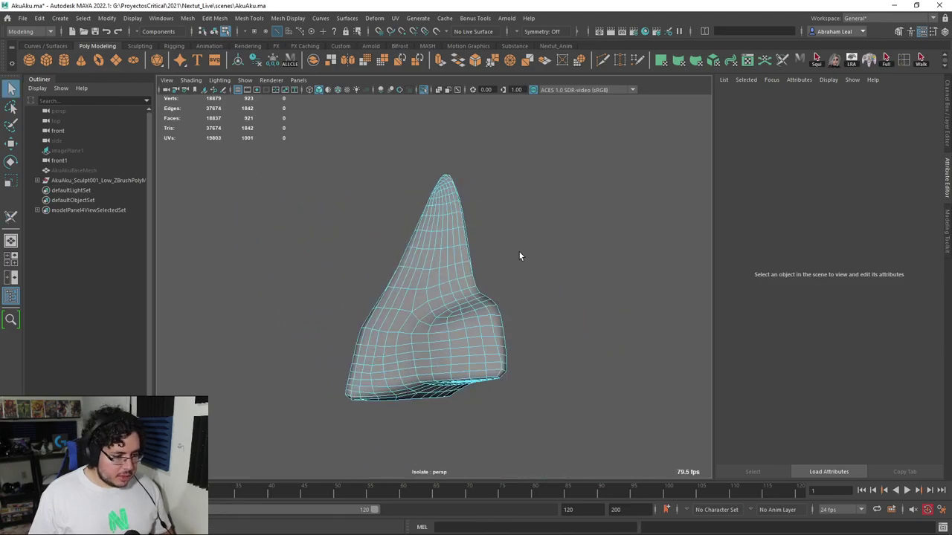
- Return to object selection, bring back the other mask pieces, and isolate the mouth ring polySurface18
click(428, 183)
key(F8)
click(518, 176)
click(424, 91)
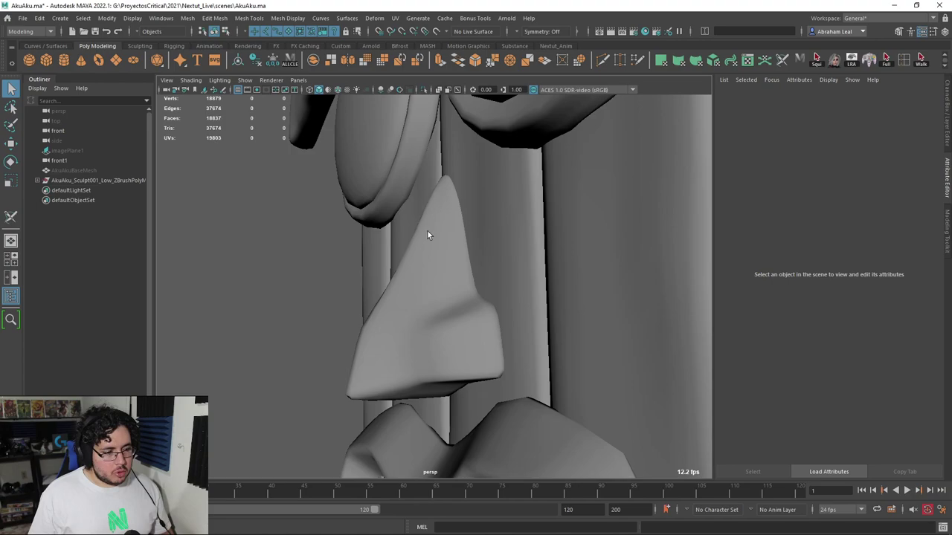
scroll(426, 216, down, 6)
click(444, 293)
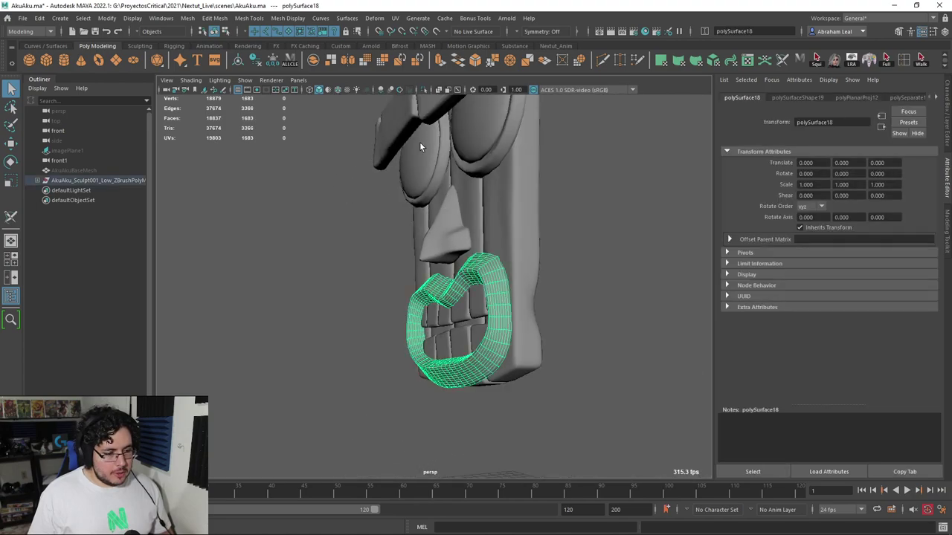
click(423, 89)
alt+drag(416, 290, 458, 170)
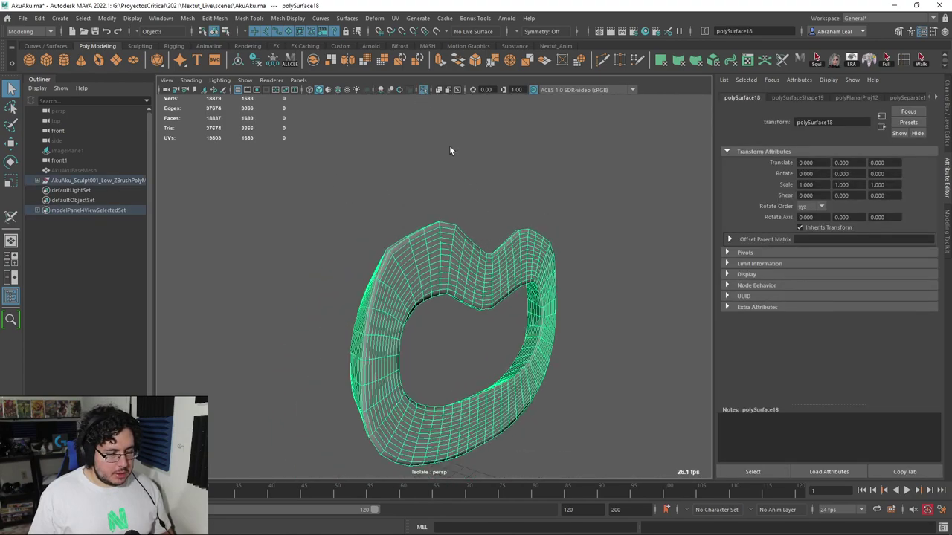
- Cut UV seam loops around the back edges of the mouth ring with the 3D Cut and Sew UV Tool
click(395, 18)
click(416, 238)
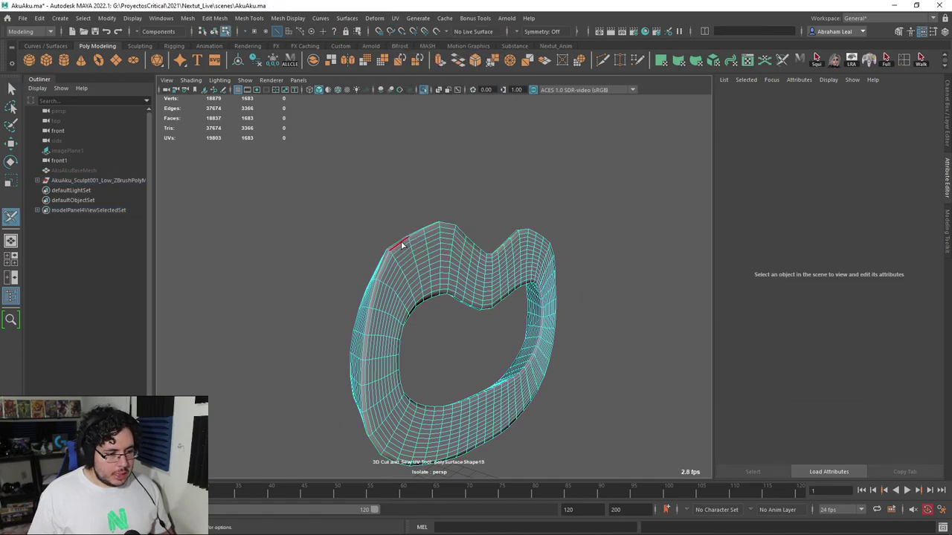
alt+drag(401, 248, 368, 243)
double_click(376, 207)
alt+drag(377, 208, 382, 220)
scroll(439, 256, up, 2)
alt+drag(448, 266, 615, 257)
alt+drag(438, 233, 499, 271)
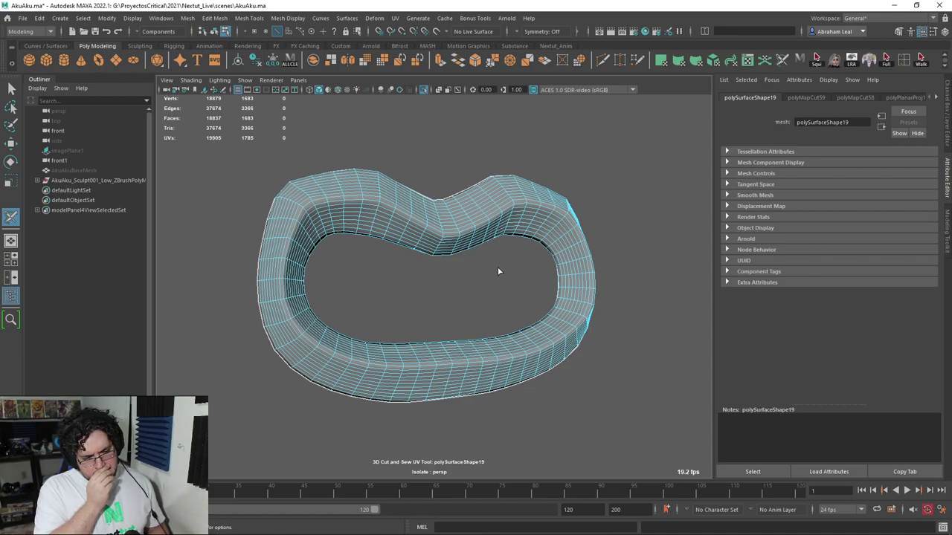
- Try to cut a crosswise UV seam through the middle of the mouth ring's upper lip
alt+drag(498, 271, 414, 291)
scroll(414, 291, up, 3)
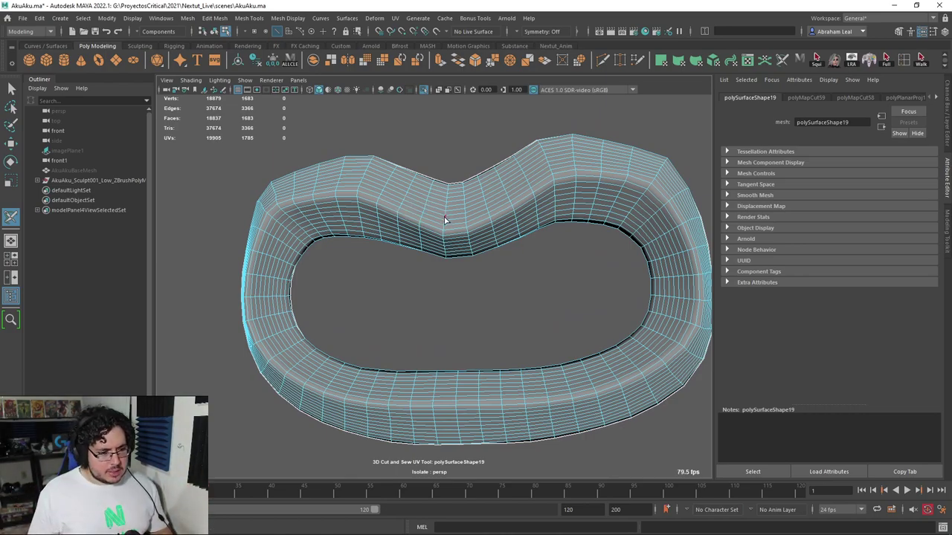
alt+drag(451, 255, 444, 278)
scroll(478, 286, down, 5)
scroll(438, 279, up, 4)
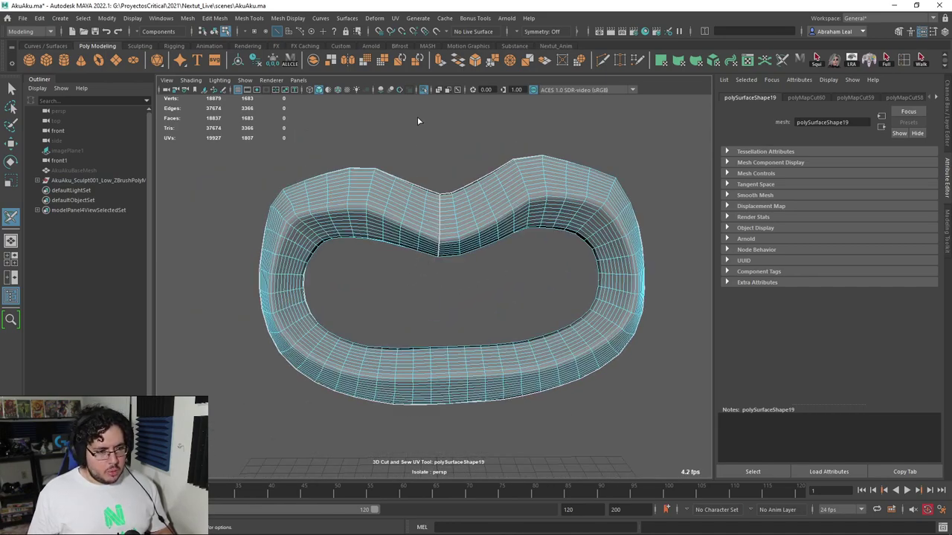
click(437, 152)
alt+drag(440, 153, 478, 139)
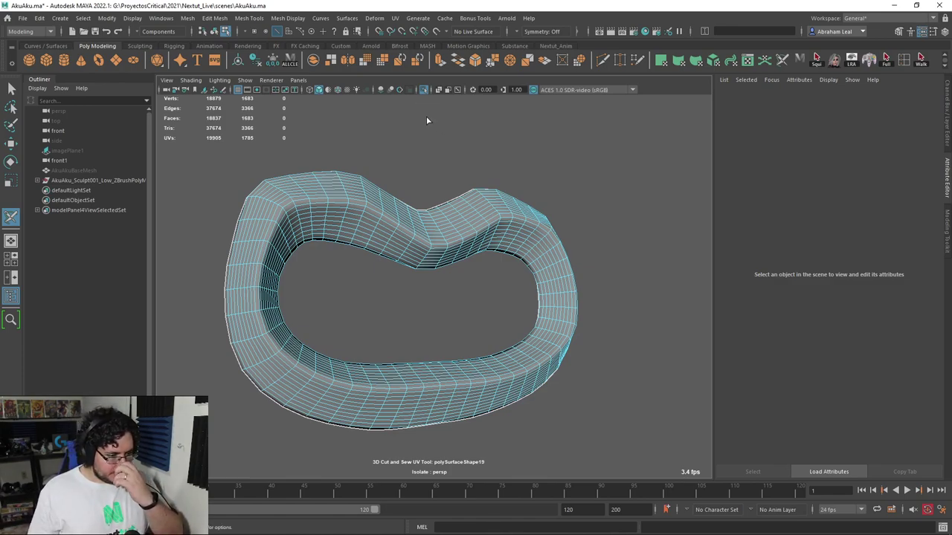
- Leave the cutting tool, show all mask pieces in object selection, and save the scene
click(423, 90)
alt+drag(381, 182, 398, 209)
key(q)
key(F8)
key(ctrl+s)
- Select all ten teeth in the upper and lower rows and isolate them
click(438, 251)
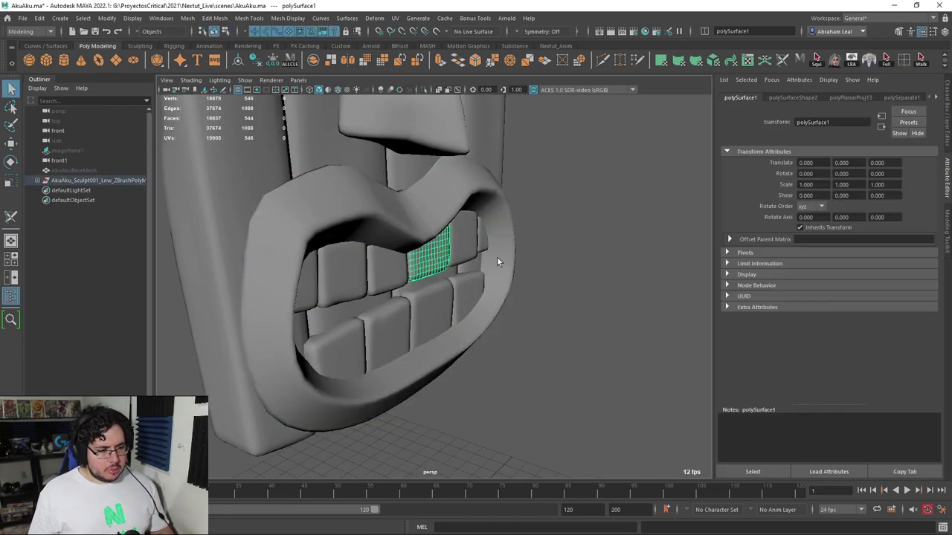
alt+drag(492, 260, 464, 260)
alt+right_drag(465, 260, 446, 261)
alt+drag(446, 261, 480, 265)
alt+right_drag(481, 265, 522, 277)
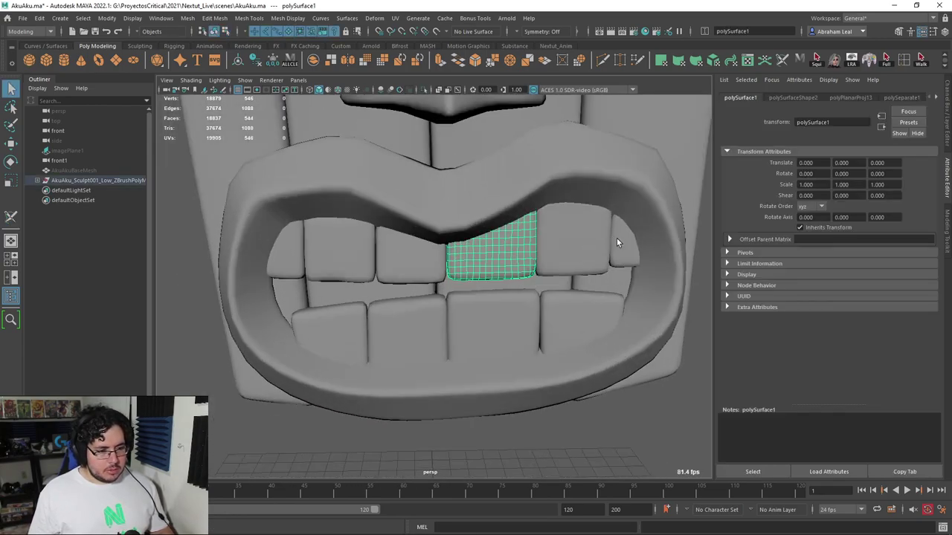
alt+right_drag(613, 222, 561, 225)
alt+middle_drag(560, 225, 498, 257)
alt+right_drag(498, 256, 535, 273)
shift+click(504, 279)
shift+click(469, 284)
shift+click(486, 255)
shift+click(492, 241)
click(525, 238)
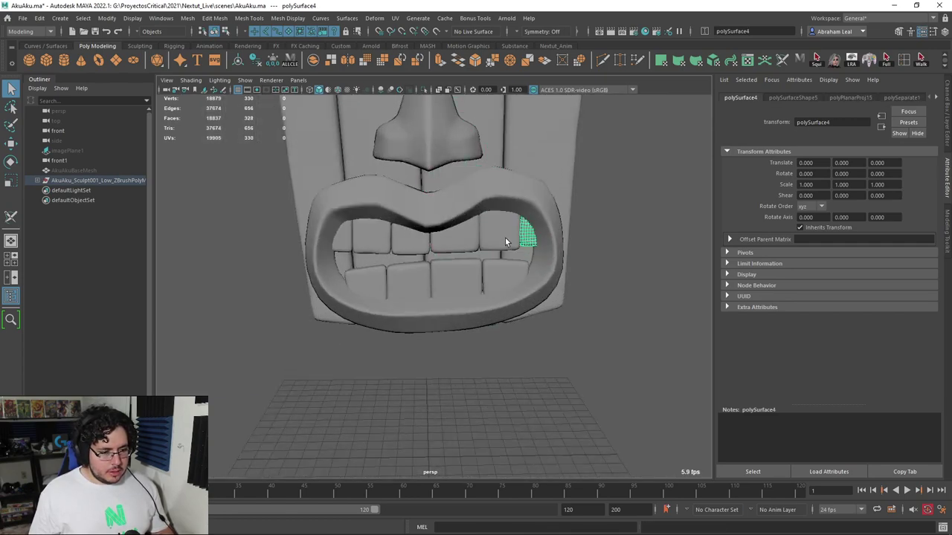
shift+click(460, 247)
shift+click(416, 282)
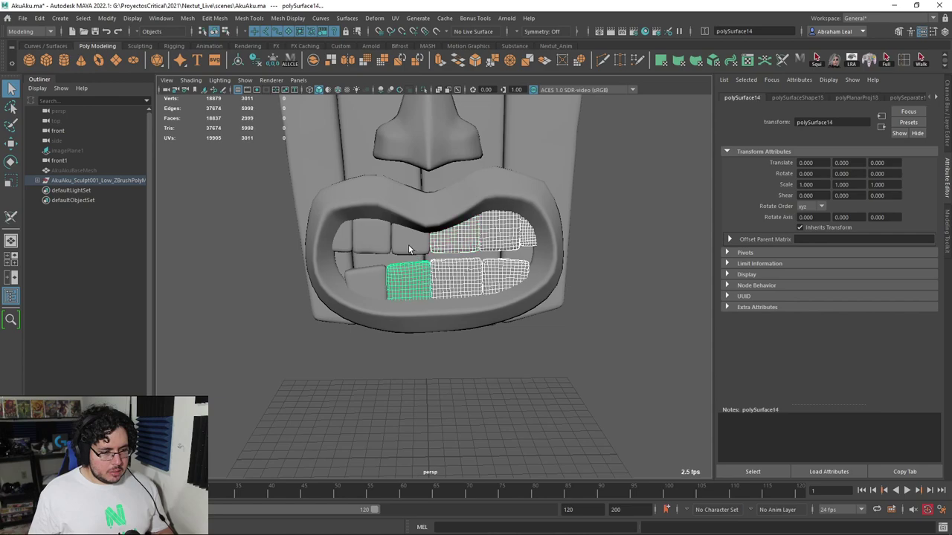
shift+click(411, 246)
shift+click(372, 236)
shift+click(375, 276)
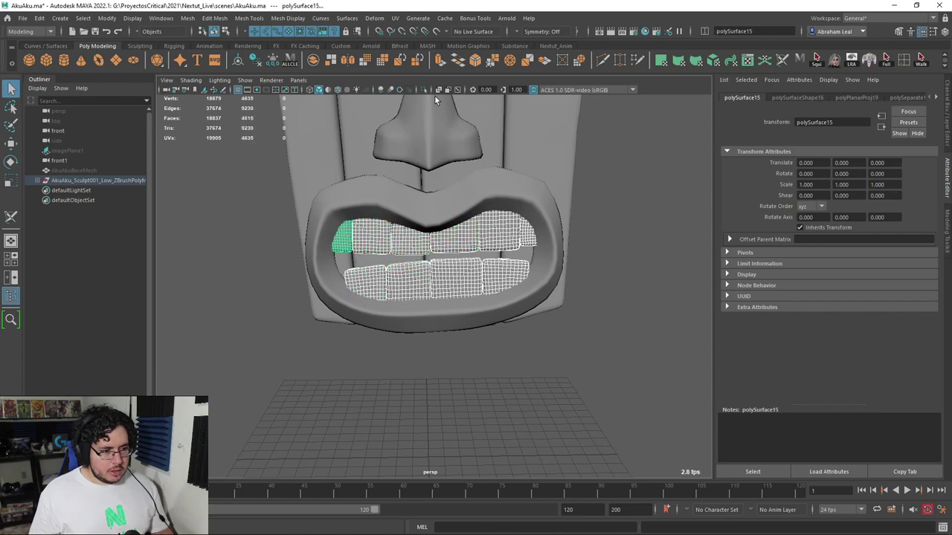
click(422, 89)
- Select all the isolated teeth and combine them into a single mesh
alt+drag(454, 223, 420, 222)
alt+drag(391, 211, 504, 147)
click(503, 147)
alt+drag(506, 189, 507, 210)
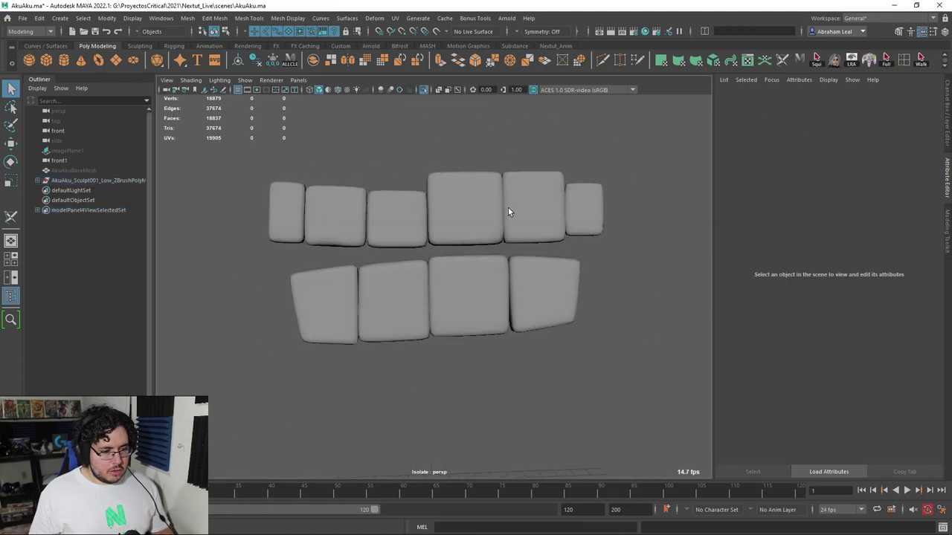
alt+right_drag(507, 210, 555, 202)
drag(558, 199, 301, 374)
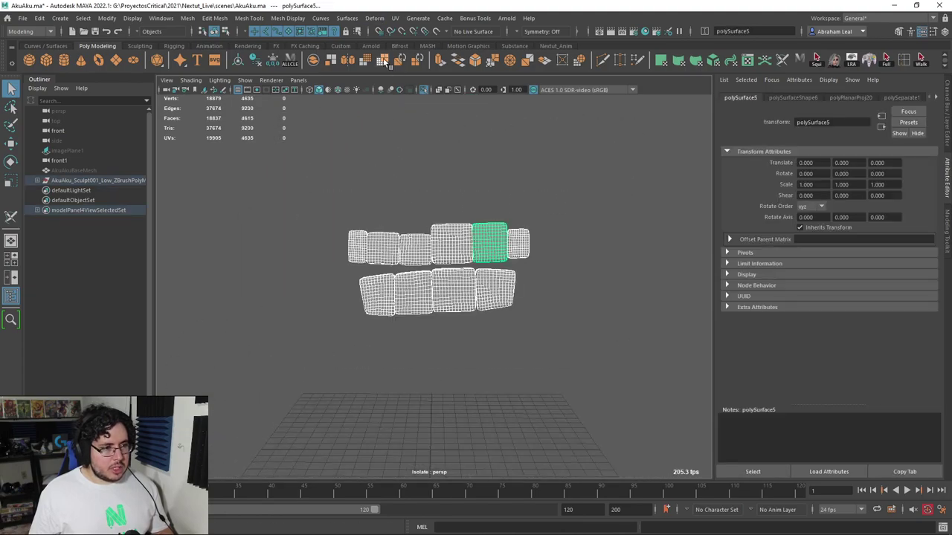
alt+drag(434, 259, 464, 261)
click(313, 62)
- Switch to the top view and select the front half of the combined teeth's faces
key(space)
drag(463, 261, 441, 266)
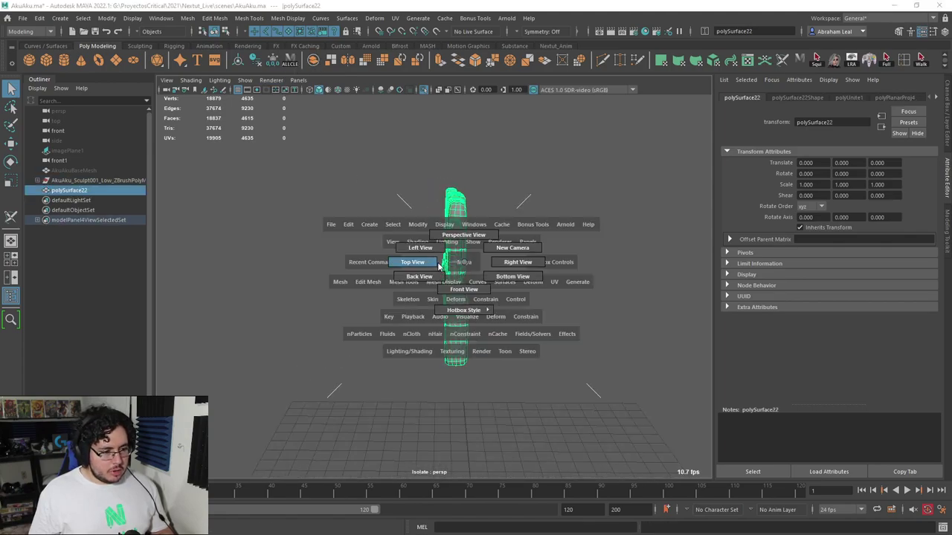
scroll(427, 261, up, 6)
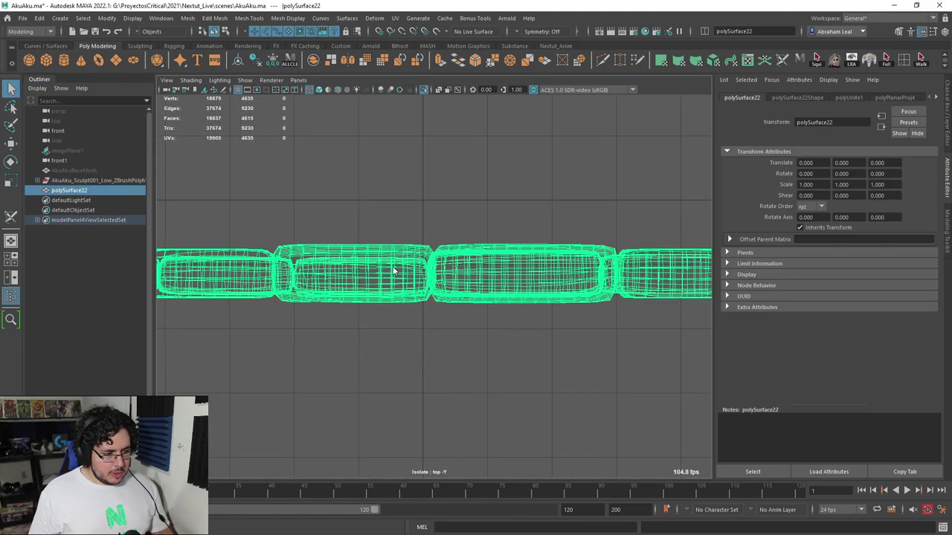
ctrl+right_drag(394, 270, 392, 297)
scroll(570, 313, down, 6)
scroll(653, 342, up, 3)
drag(681, 366, 165, 277)
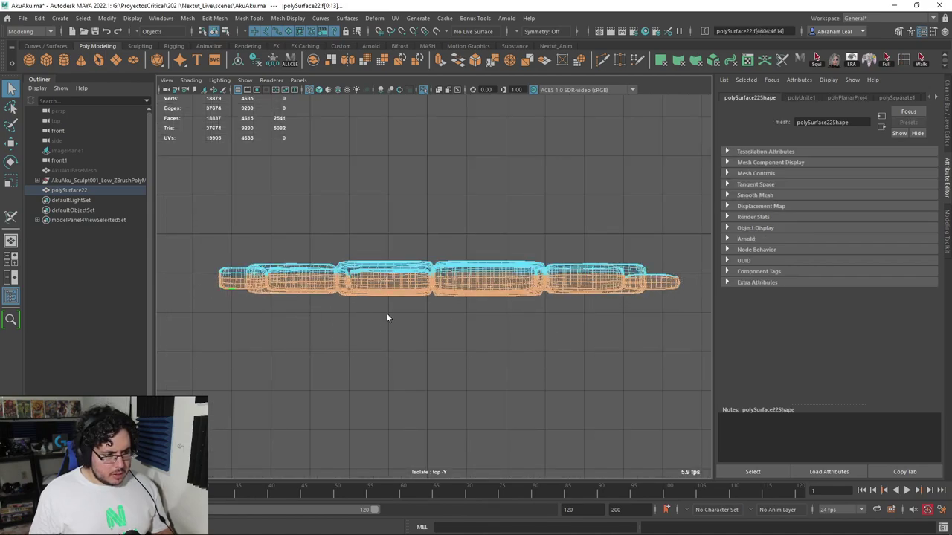
- Apply a planar UV projection to the selected front faces of the teeth
click(391, 19)
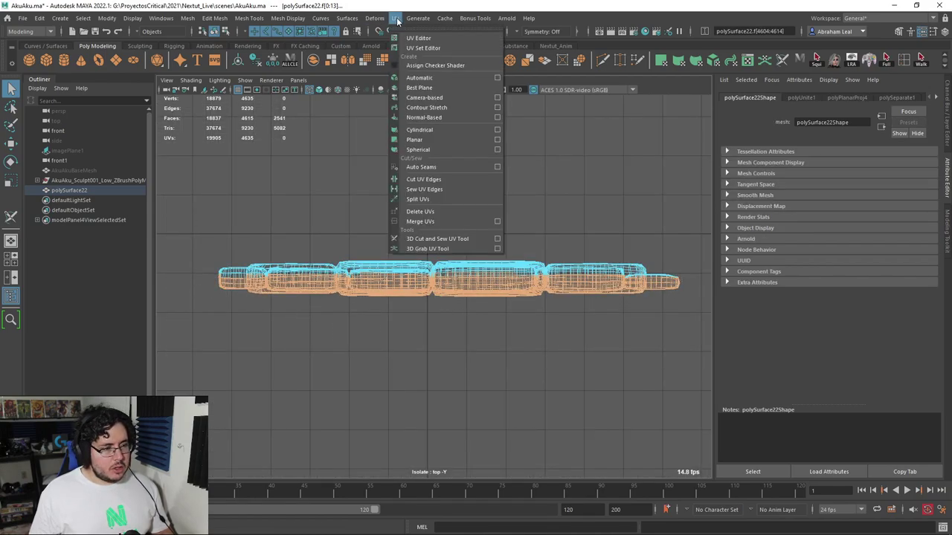
click(497, 137)
click(360, 254)
click(479, 82)
- Return to the shaded perspective view in object selection and show the whole mask with default lighting
key(space)
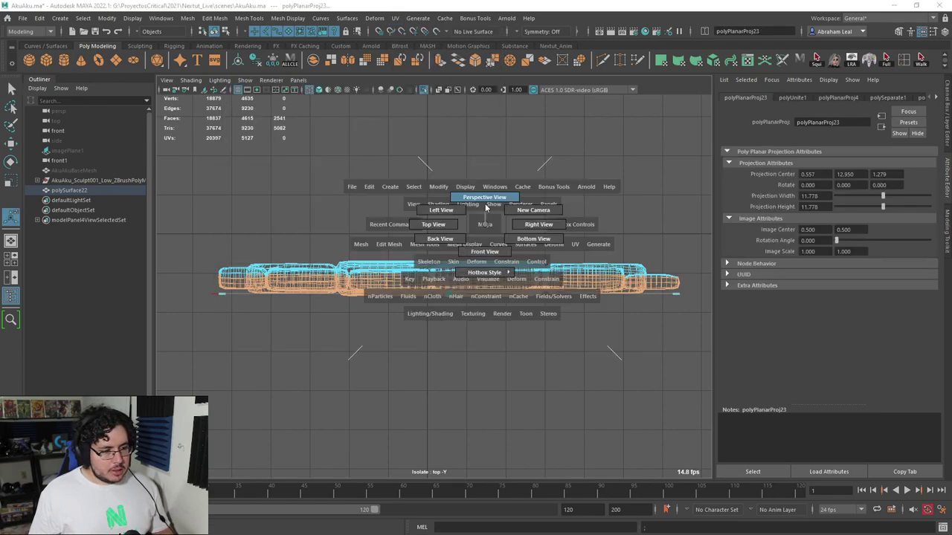
click(485, 211)
mouse_move(485, 210)
alt+mouse_down()
mouse_move(489, 292)
mouse_move(502, 283)
mouse_move(480, 286)
mouse_move(442, 268)
mouse_move(417, 236)
alt+mouse_up()
key(5)
alt+drag(348, 249, 420, 263)
key(q)
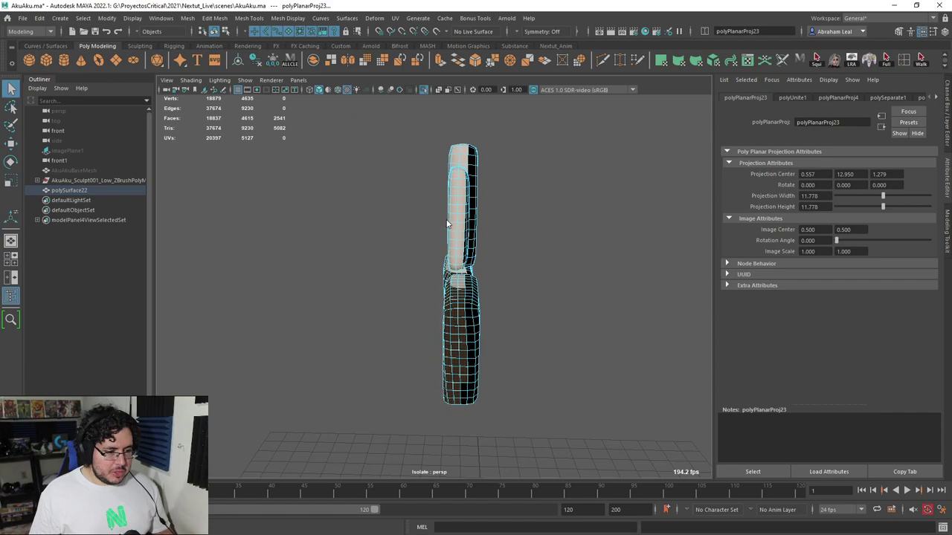
right_drag(447, 220, 454, 194)
click(425, 90)
key(f)
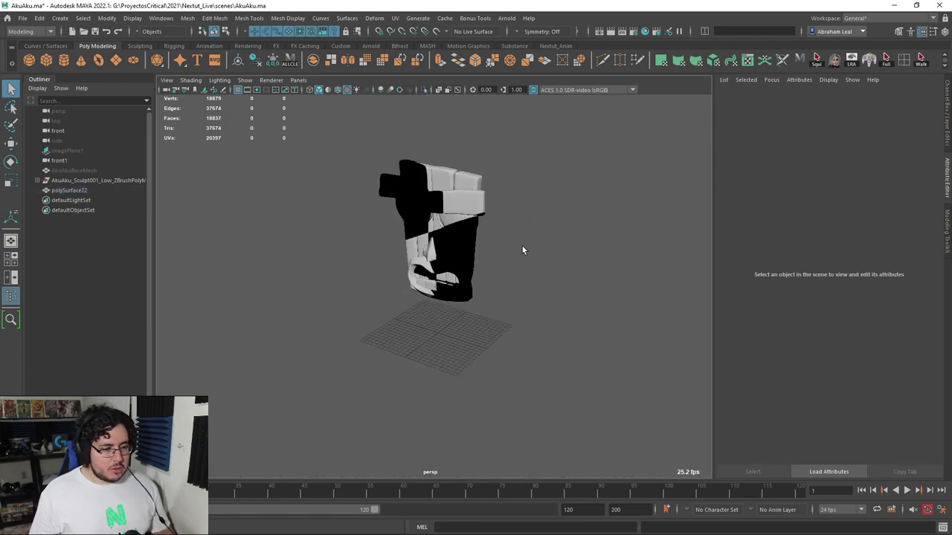
click(347, 91)
- Combine all mask pieces into one mesh and delete its construction history
drag(506, 158, 391, 309)
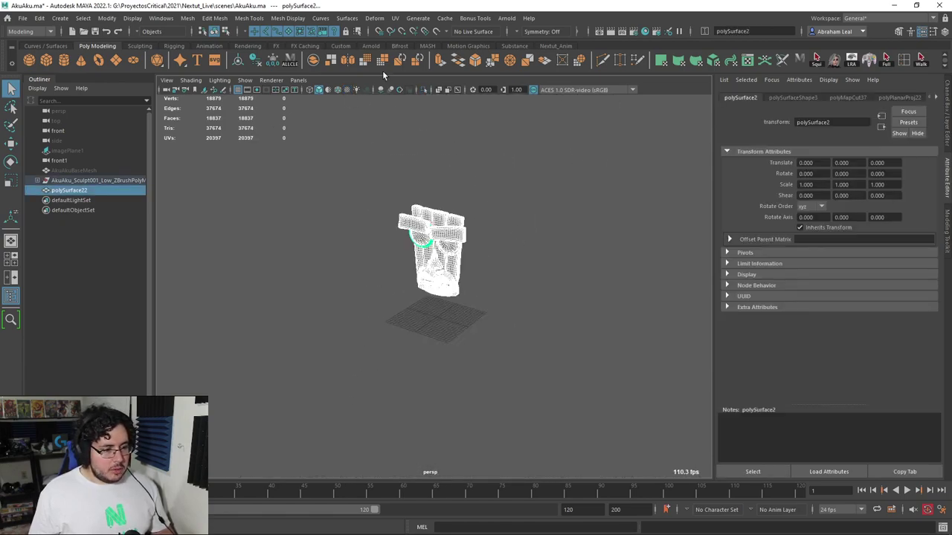
click(313, 61)
scroll(445, 216, up, 5)
click(548, 212)
alt+drag(548, 214, 282, 406)
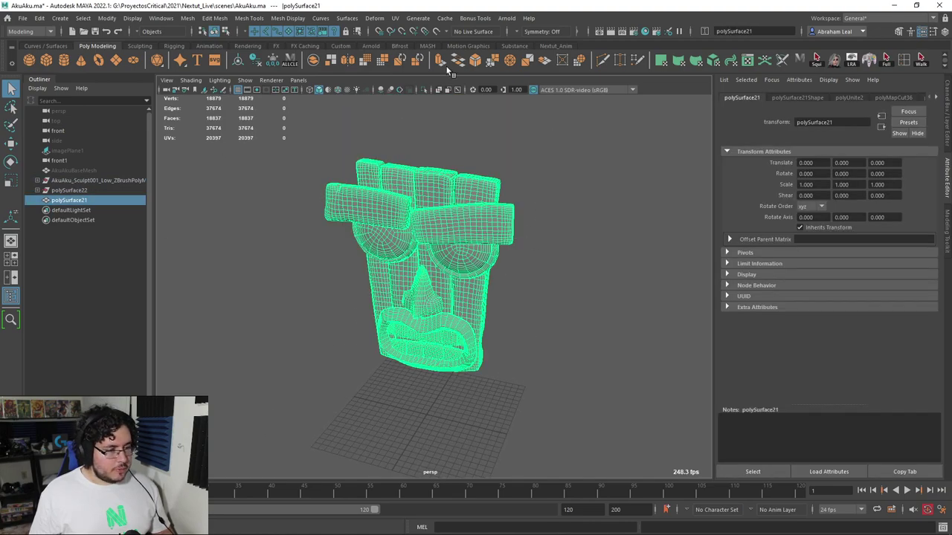
click(257, 59)
- Open the UV Editor, select all the mask's UV shells and unfold them
click(397, 18)
click(405, 33)
right_drag(448, 209, 402, 183)
drag(279, 121, 608, 423)
click(670, 306)
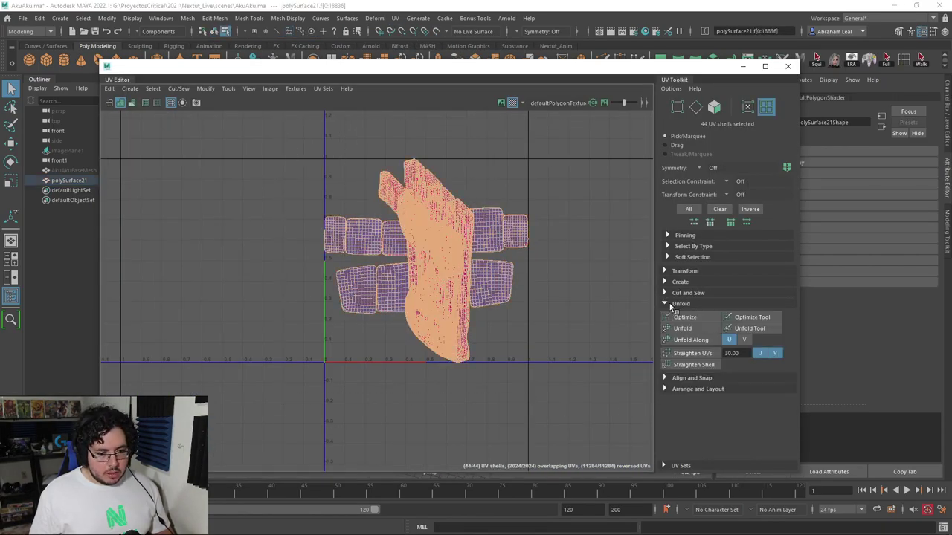
click(678, 328)
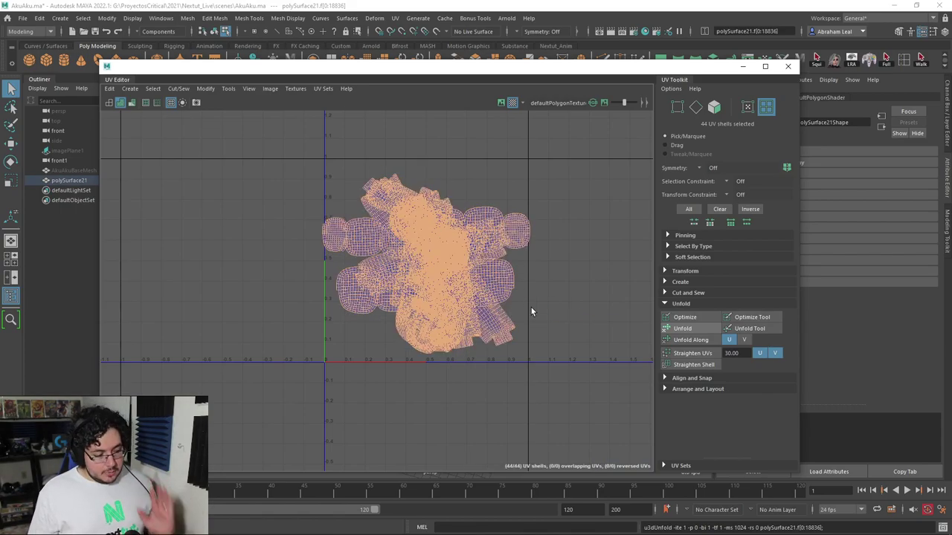
- Move the round eye UV shell out of the overlapping cluster, beyond the 0–1 UV tile
scroll(491, 288, up, 5)
click(563, 273)
scroll(402, 260, down, 2)
click(384, 226)
key(w)
drag(453, 213, 646, 211)
click(366, 229)
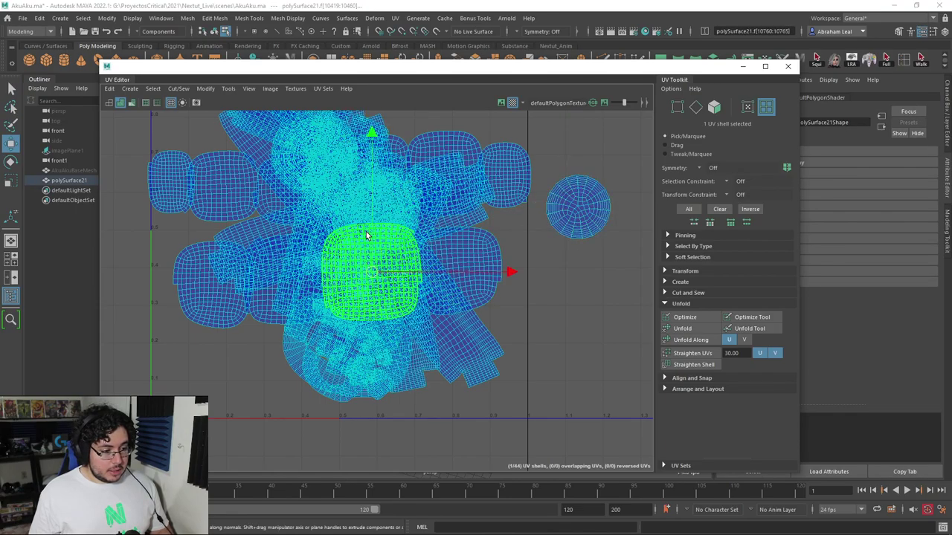
scroll(468, 267, down, 1)
scroll(468, 267, down, 2)
click(562, 304)
key(ctrl+z)
key(ctrl+z)
key(ctrl+z)
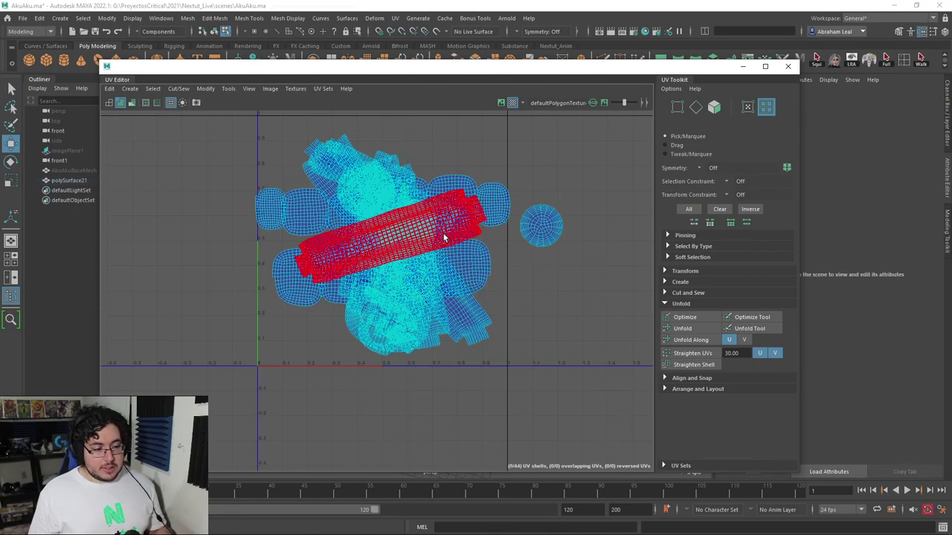
click(574, 210)
- Move the UV Editor aside to uncover the mask and select all its UV shells
drag(468, 68, 775, 48)
click(358, 160)
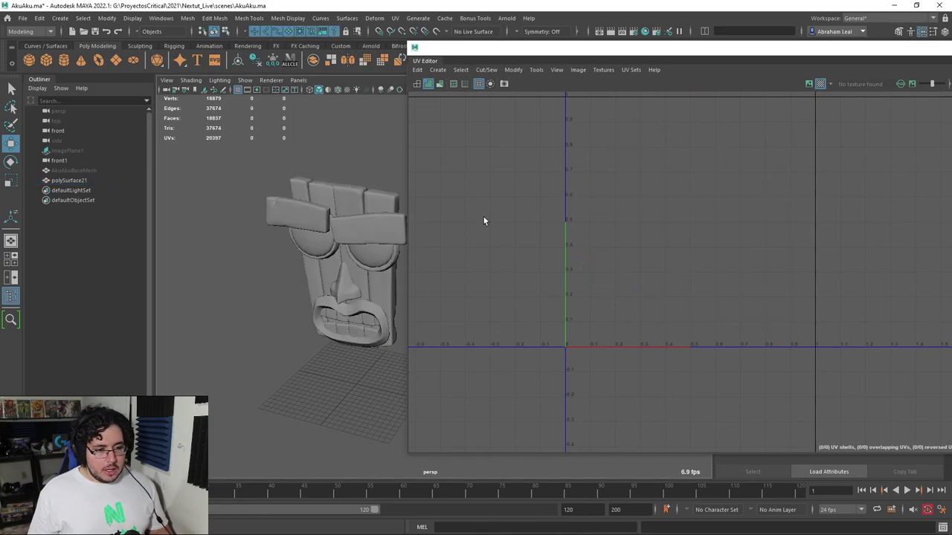
key(ctrl+z)
right_drag(622, 206, 575, 185)
alt+middle_drag(575, 185, 473, 242)
scroll(473, 149, down, 1)
right_drag(510, 245, 556, 245)
drag(701, 153, 439, 445)
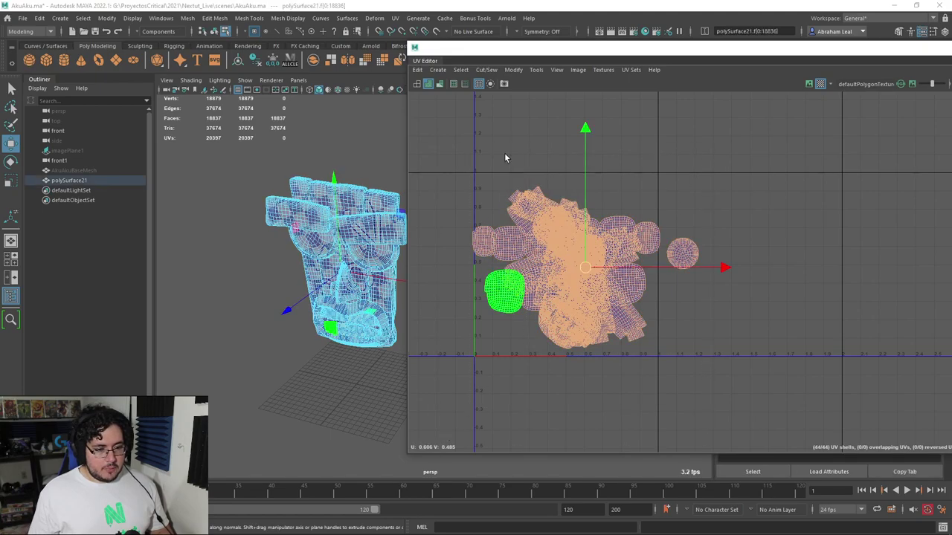
- Open the Layout UVs options for the selected shells and set the U tile count to 1
click(513, 69)
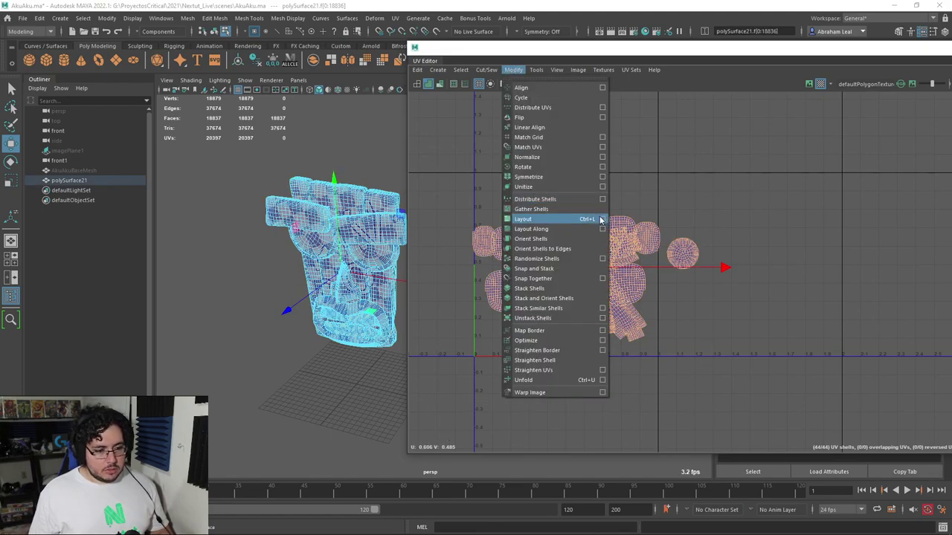
click(602, 220)
scroll(355, 318, down, 2)
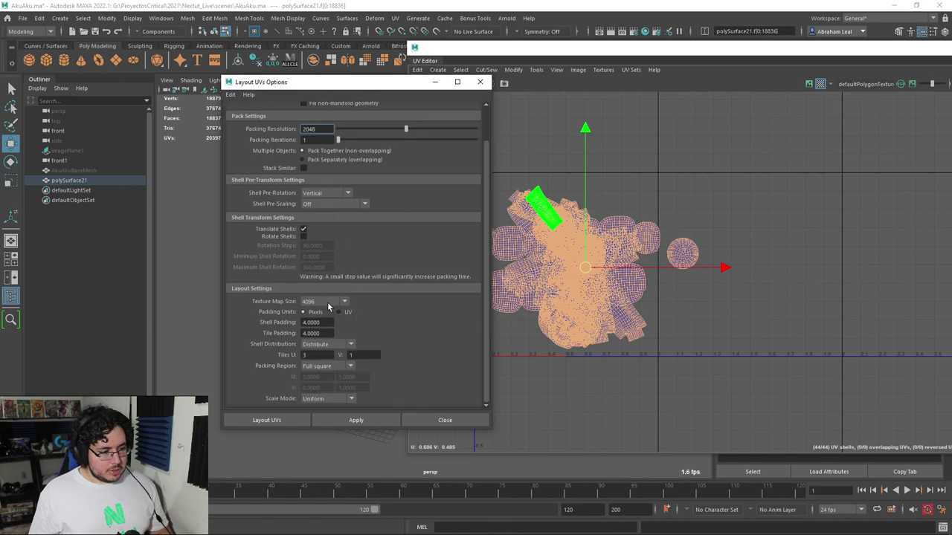
double_click(313, 355)
text(1)
scroll(330, 269, up, 2)
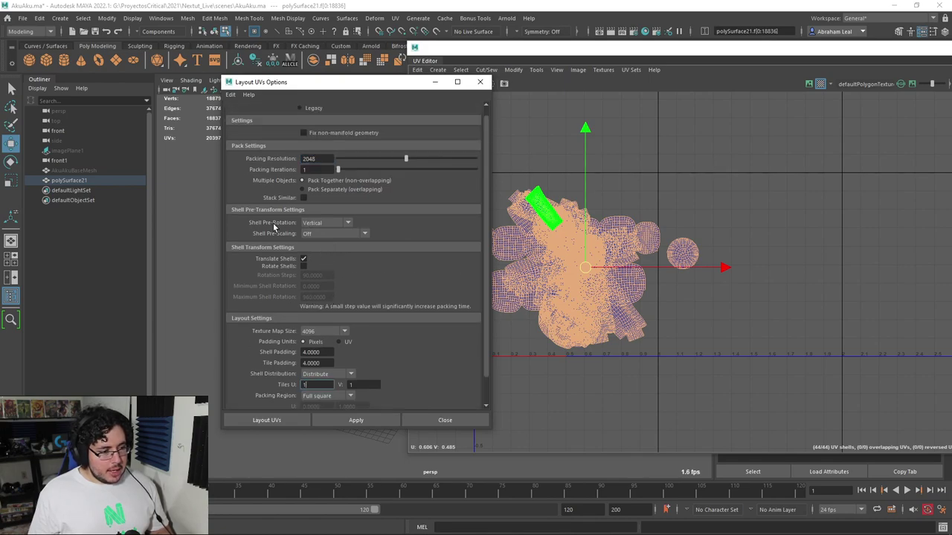
- Set shell pre-scaling to Preserve 3D Ratios with vertical pre-rotation and apply the UV layout to the mask
click(310, 235)
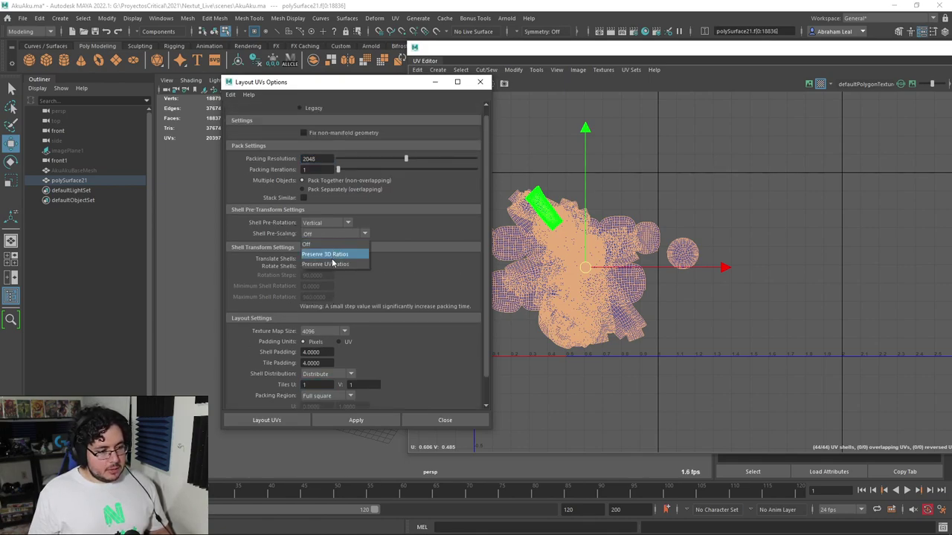
click(312, 244)
click(314, 224)
click(316, 255)
click(309, 234)
click(331, 255)
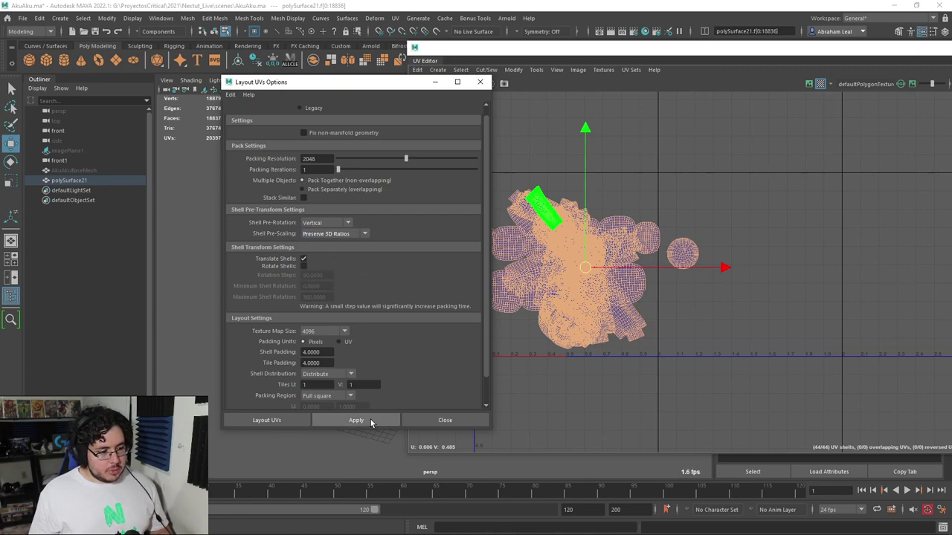
click(371, 420)
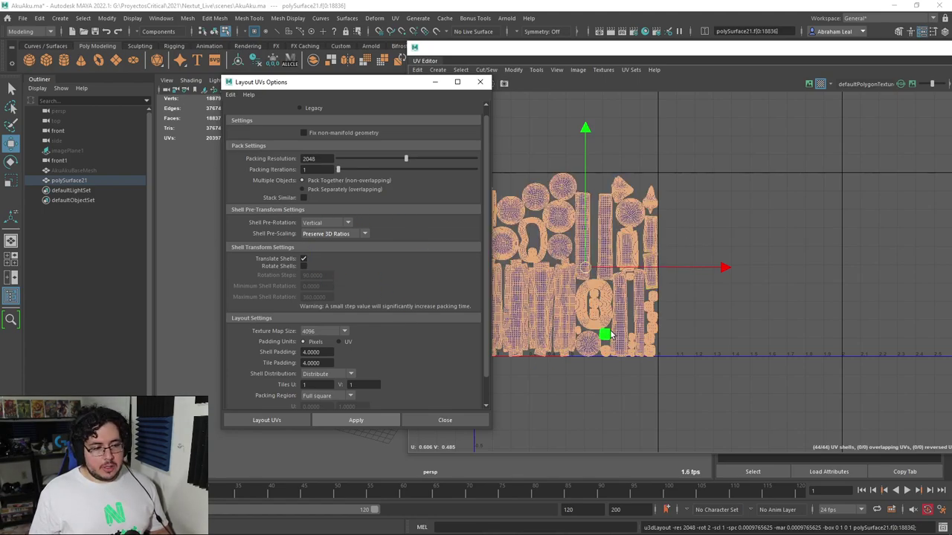
- Deselect the packed shells and minimize the Layout UVs options window to uncover the mask
click(713, 246)
alt+middle_drag(567, 246, 598, 250)
scroll(597, 253, up, 3)
scroll(652, 248, up, 3)
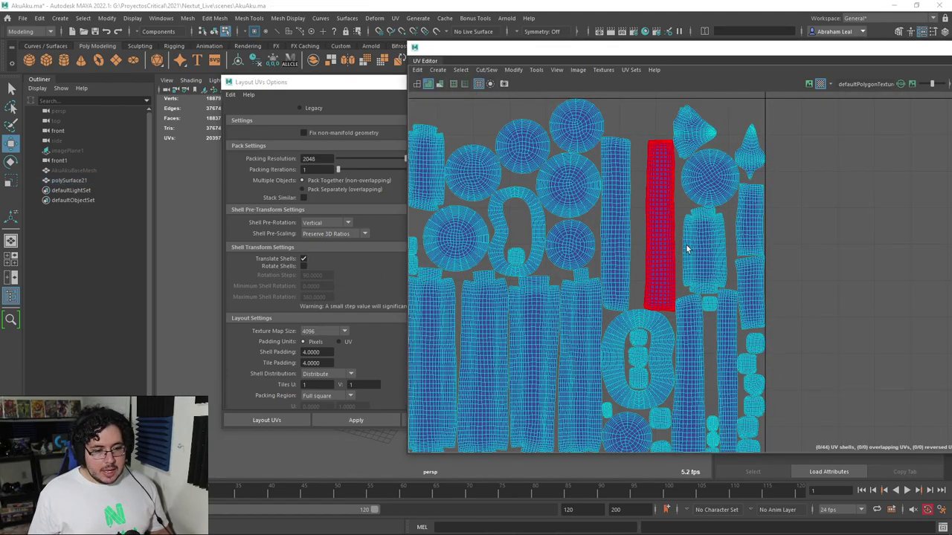
drag(398, 86, 252, 120)
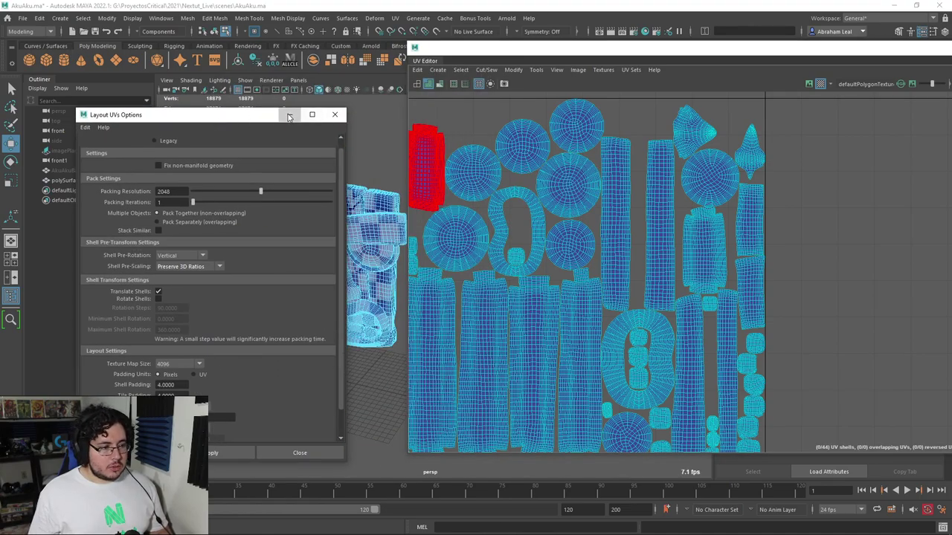
click(290, 114)
- Examine the checker pattern on the mask against the packed UV shells for consistent texel density
scroll(340, 230, up, 5)
alt+drag(323, 233, 320, 218)
alt+middle_drag(320, 218, 330, 260)
scroll(320, 262, up, 3)
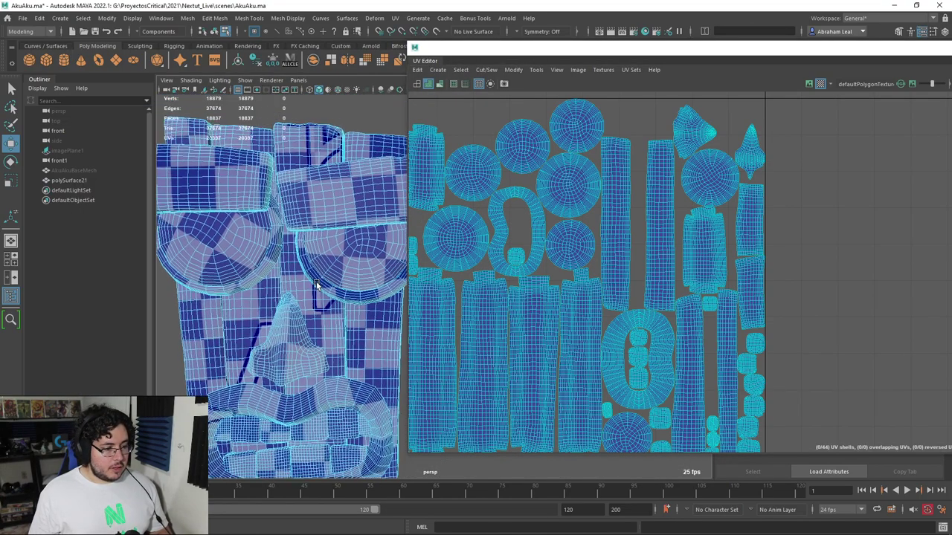
scroll(551, 204, down, 2)
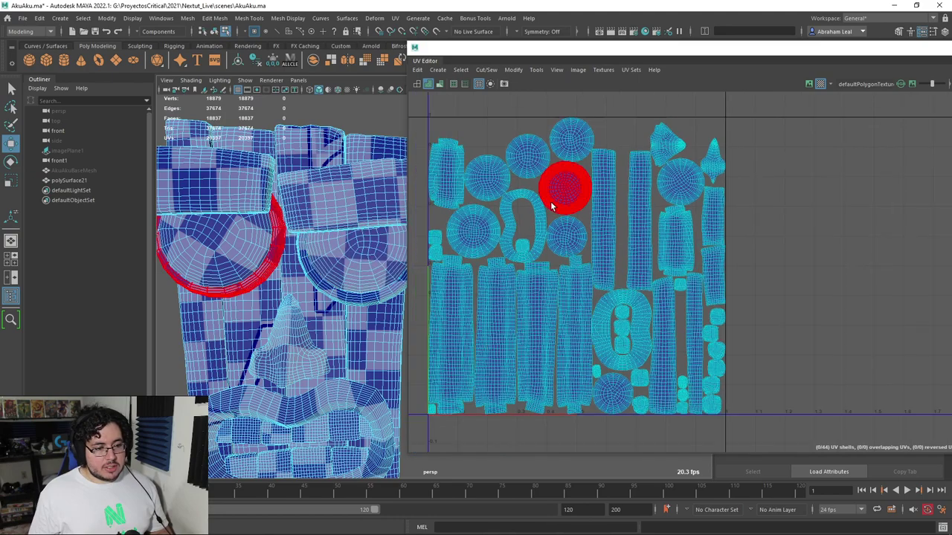
scroll(351, 251, down, 5)
scroll(343, 239, up, 4)
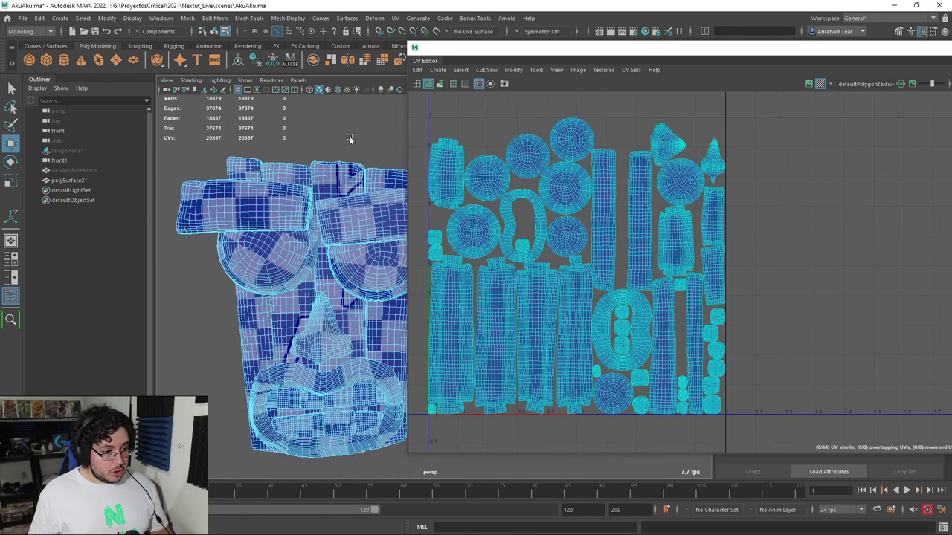
alt+middle_drag(594, 255, 609, 248)
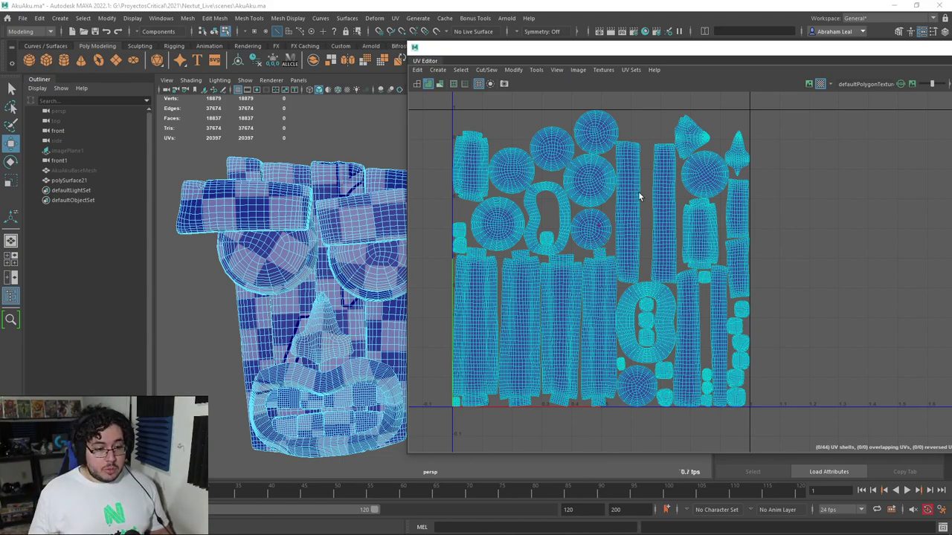
- Rotate the nose UV shell upright with its tip pointing up and nudge it into the free space around it
scroll(625, 206, up, 2)
click(692, 121)
alt+middle_drag(681, 175, 606, 250)
scroll(606, 250, up, 2)
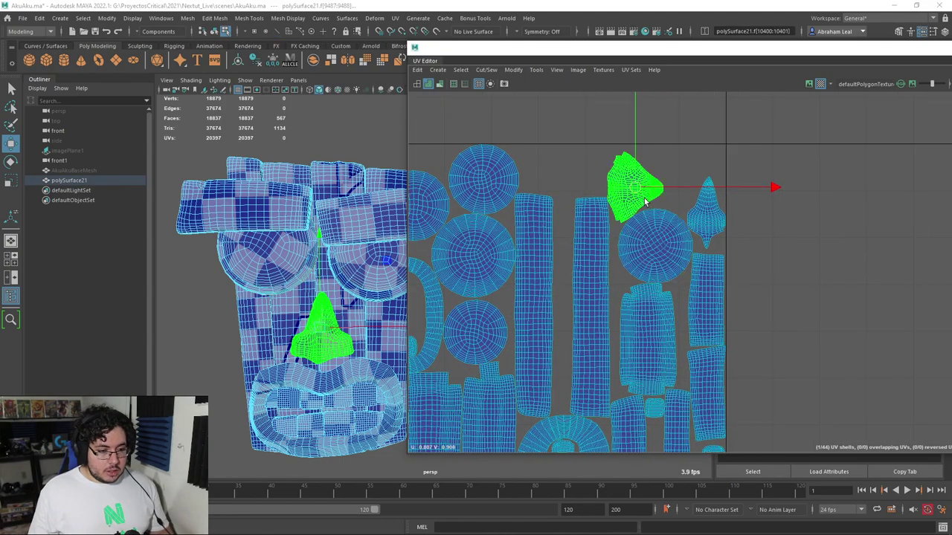
key(e)
drag(770, 150, 621, 130)
key(w)
drag(642, 189, 650, 181)
key(e)
drag(772, 139, 776, 150)
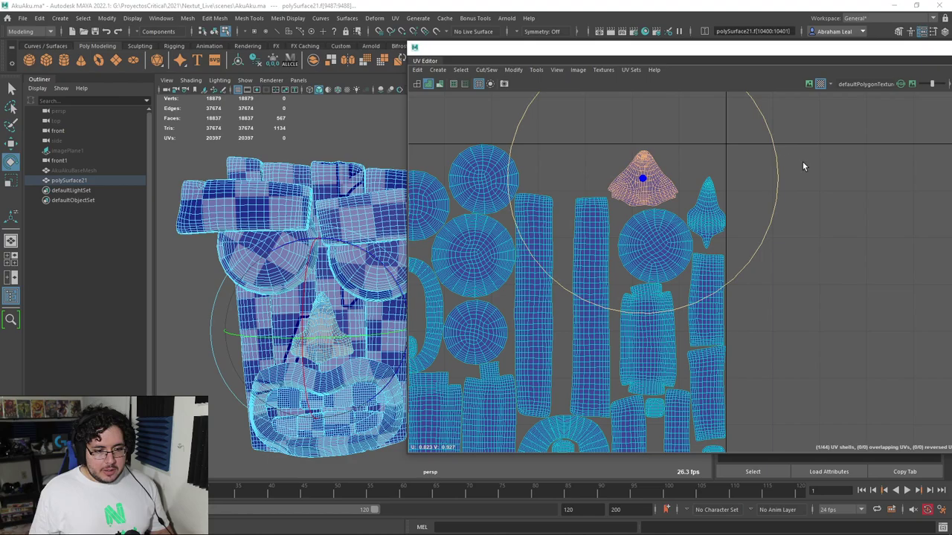
click(803, 161)
- Examine the packed UV shells across the tile, checking their spacing and the small shells nested inside the mouth rings
scroll(723, 290, down, 3)
alt+middle_drag(675, 329, 639, 193)
scroll(682, 311, up, 3)
scroll(682, 311, up, 3)
scroll(667, 308, up, 2)
scroll(586, 282, down, 5)
scroll(605, 300, up, 1)
scroll(531, 298, up, 6)
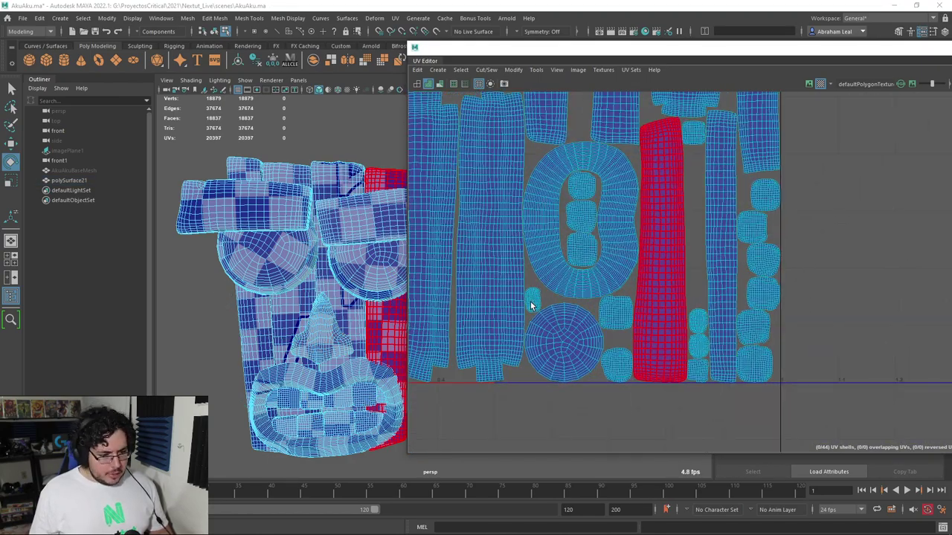
scroll(574, 276, down, 1)
mouse_move(650, 404)
alt+middle_down()
mouse_move(710, 438)
mouse_move(749, 437)
alt+middle_up()
mouse_move(564, 222)
alt+middle_down()
mouse_move(604, 326)
mouse_move(671, 306)
mouse_move(708, 357)
alt+middle_up()
scroll(692, 309, down, 5)
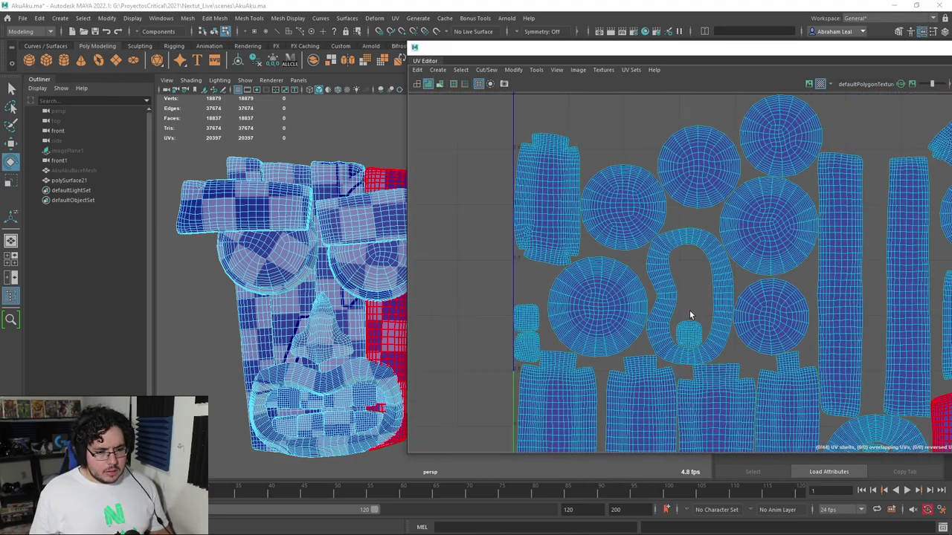
click(570, 296)
scroll(704, 281, up, 2)
scroll(730, 317, down, 3)
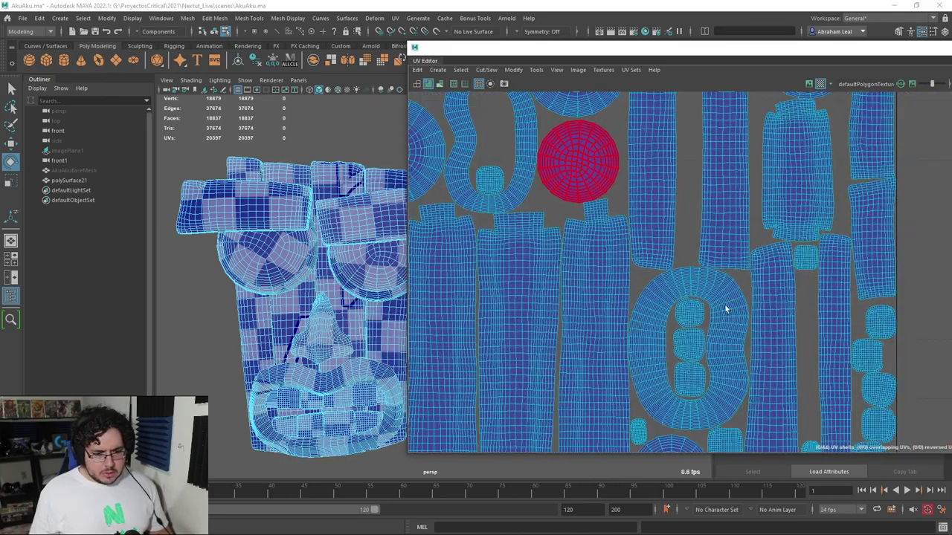
scroll(703, 263, up, 4)
scroll(570, 179, down, 2)
scroll(386, 233, down, 1)
scroll(387, 231, down, 2)
- Return the mask to object mode and close the UV Editor
alt+middle_drag(365, 227, 320, 219)
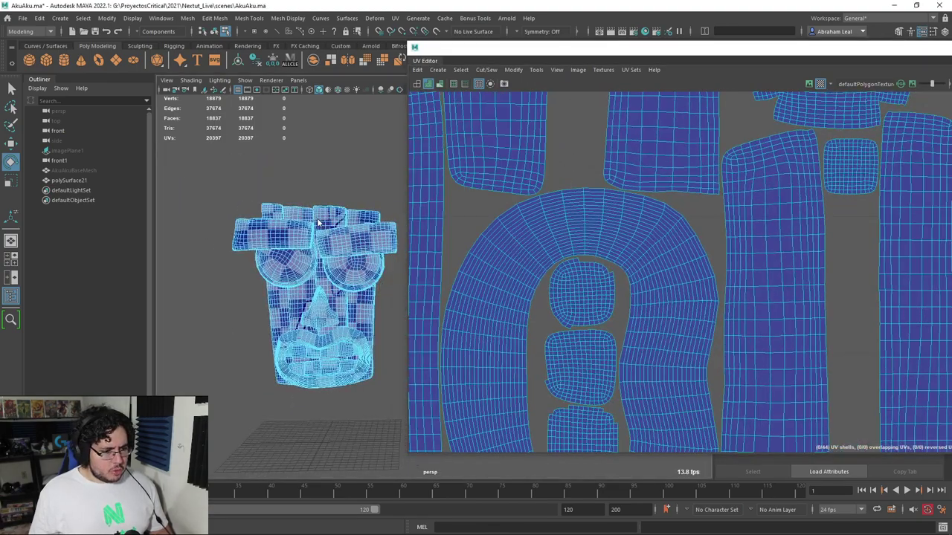
right_drag(331, 240, 350, 231)
alt+drag(364, 203, 355, 181)
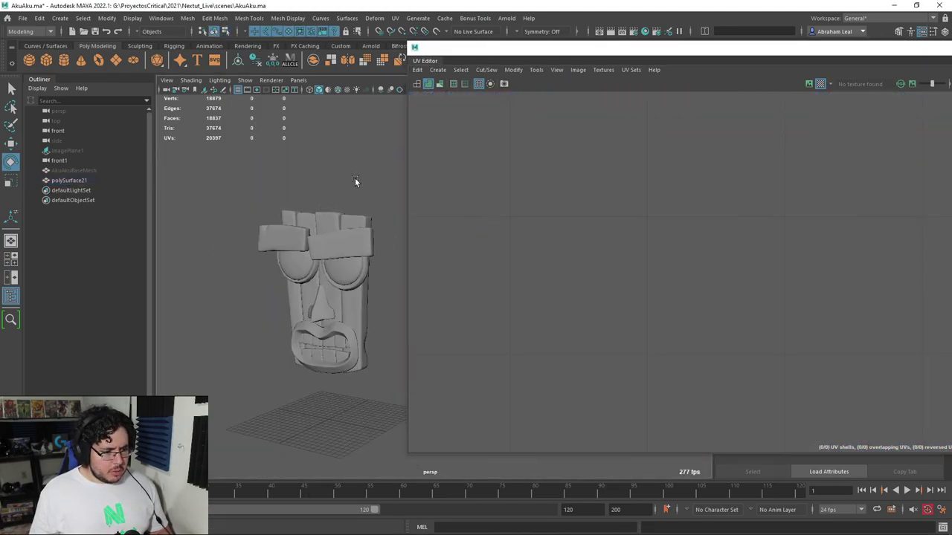
drag(810, 48, 635, 63)
click(868, 61)
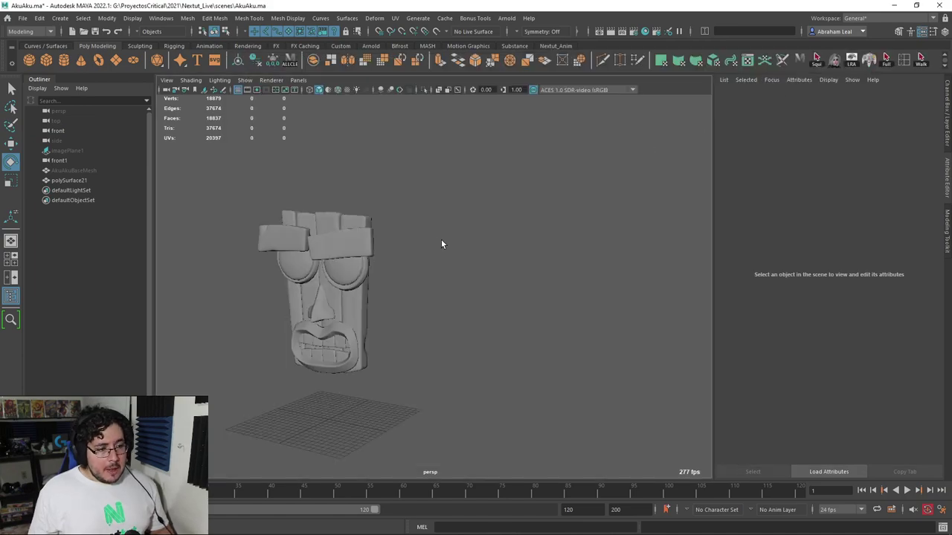
- Unhide the imagePlane1 reference image and clear the selection
click(93, 150)
key(shift+h)
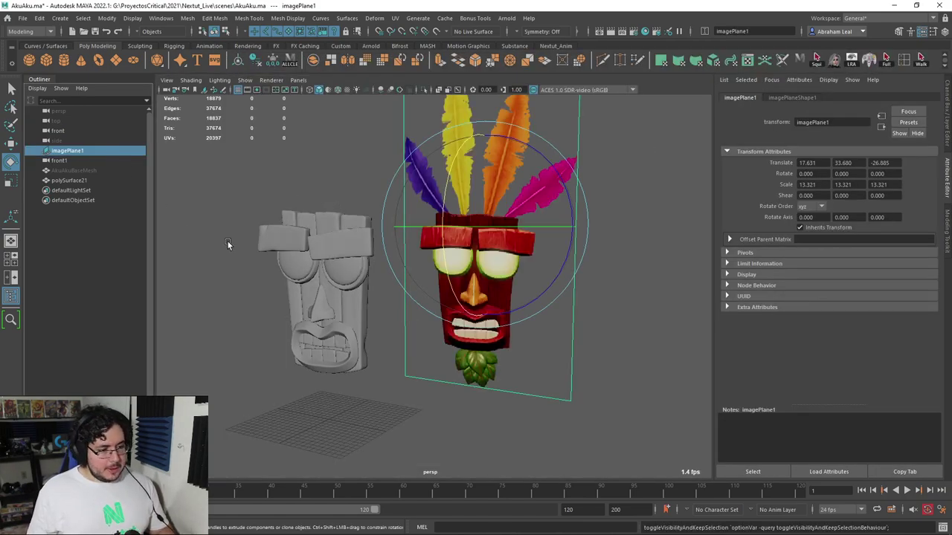
click(651, 336)
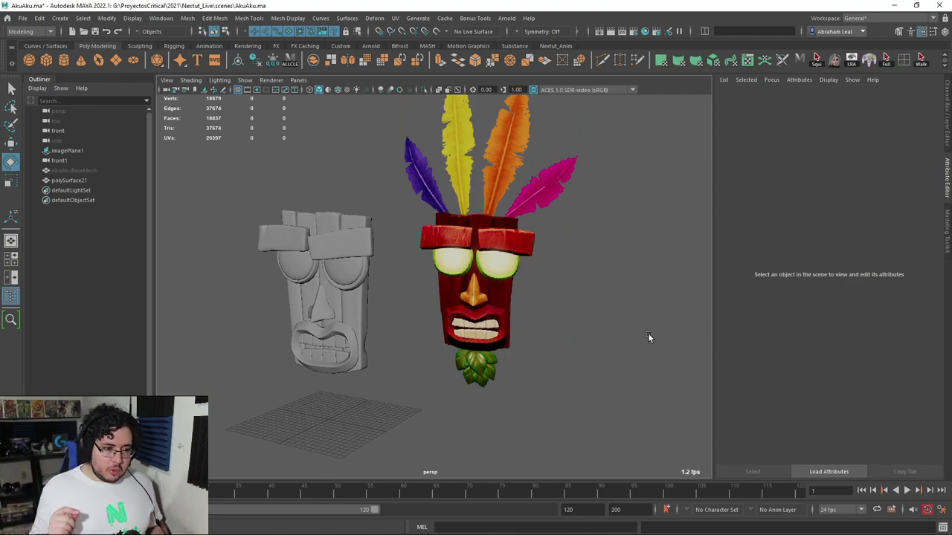
- Examine the leaf beard and the feathers in the reference image alongside the modelled mask
scroll(494, 247, up, 2)
alt+drag(461, 224, 496, 183)
drag(560, 148, 460, 173)
alt+middle_drag(463, 179, 479, 287)
scroll(540, 290, down, 4)
scroll(453, 361, up, 8)
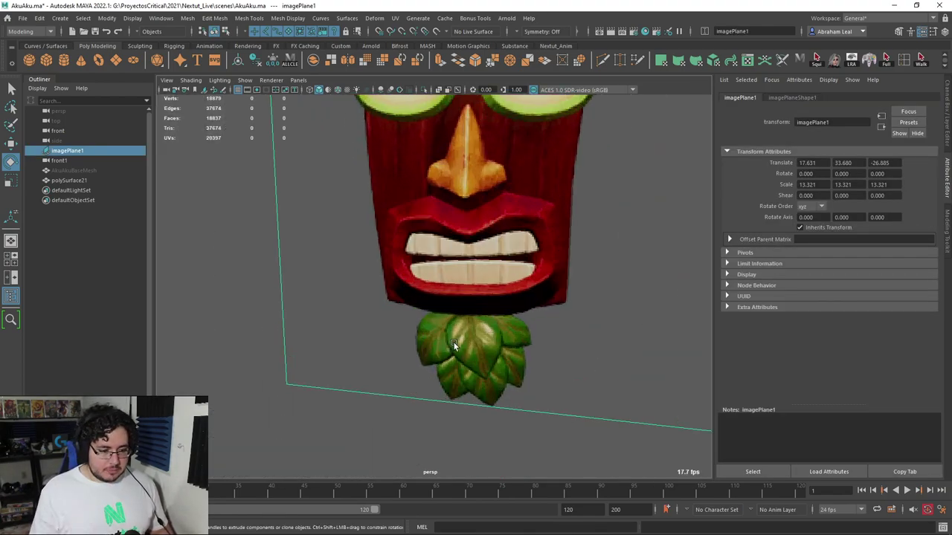
scroll(466, 343, down, 4)
scroll(465, 344, up, 7)
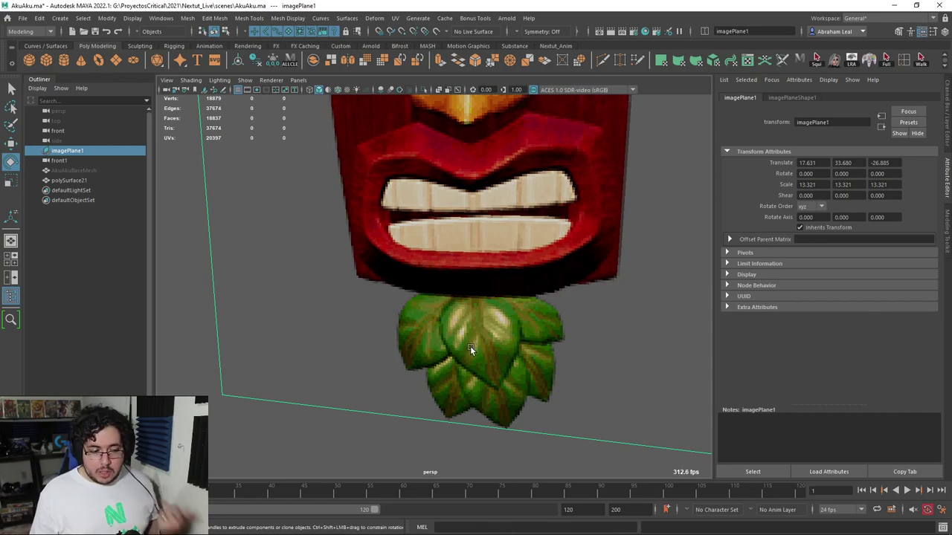
scroll(469, 347, down, 8)
alt+drag(452, 347, 417, 353)
click(301, 241)
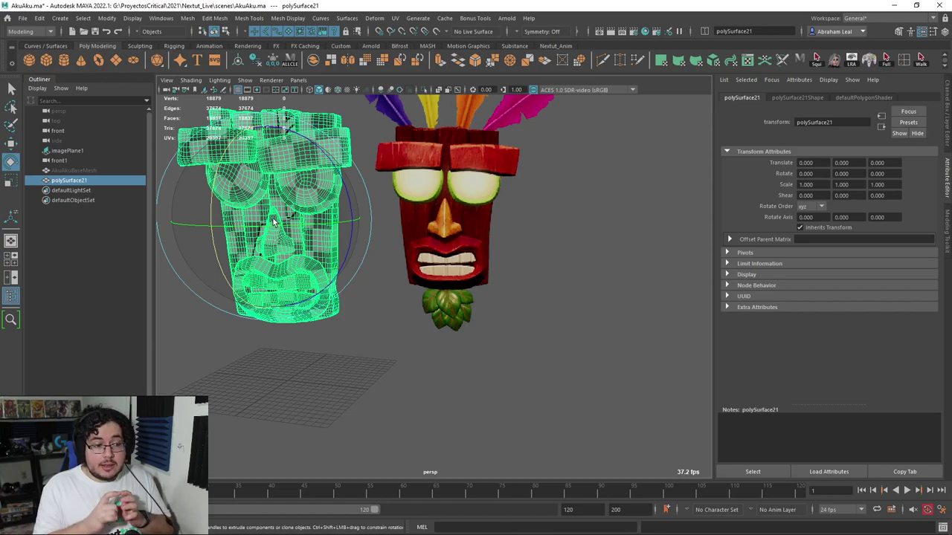
scroll(446, 245, down, 8)
alt+middle_drag(476, 223, 507, 292)
scroll(548, 272, up, 6)
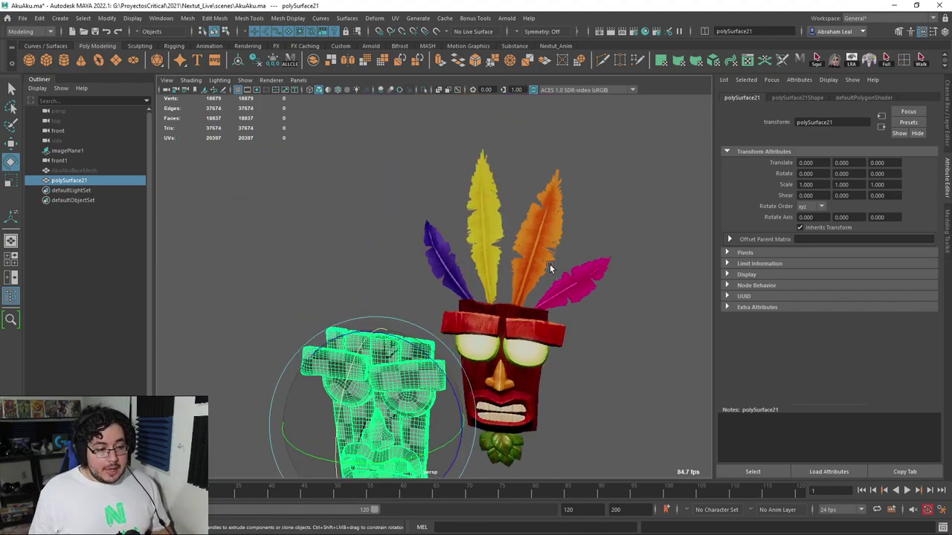
click(562, 185)
scroll(430, 283, up, 3)
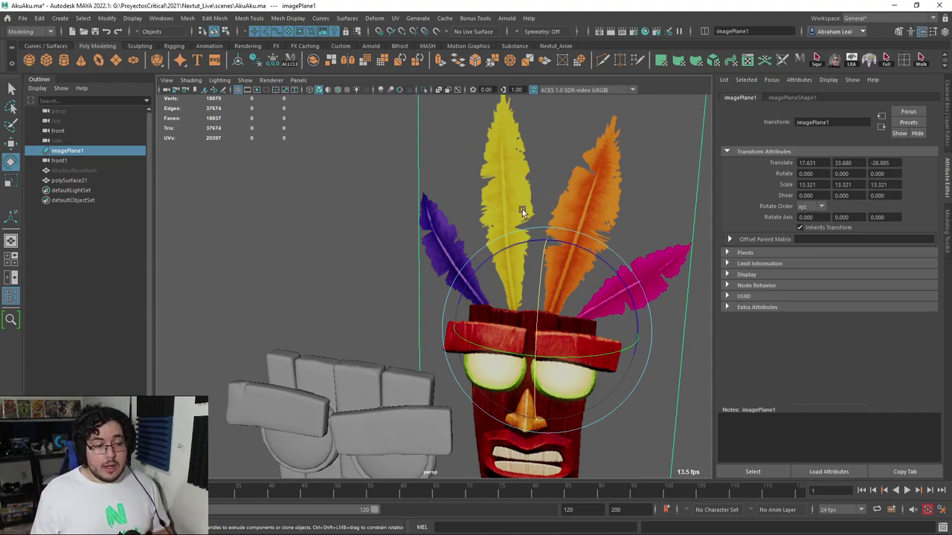
- Clear the selection and switch to the front view, framing the mask and the reference image
click(339, 239)
alt+middle_drag(429, 311, 413, 254)
key(space)
drag(414, 254, 414, 277)
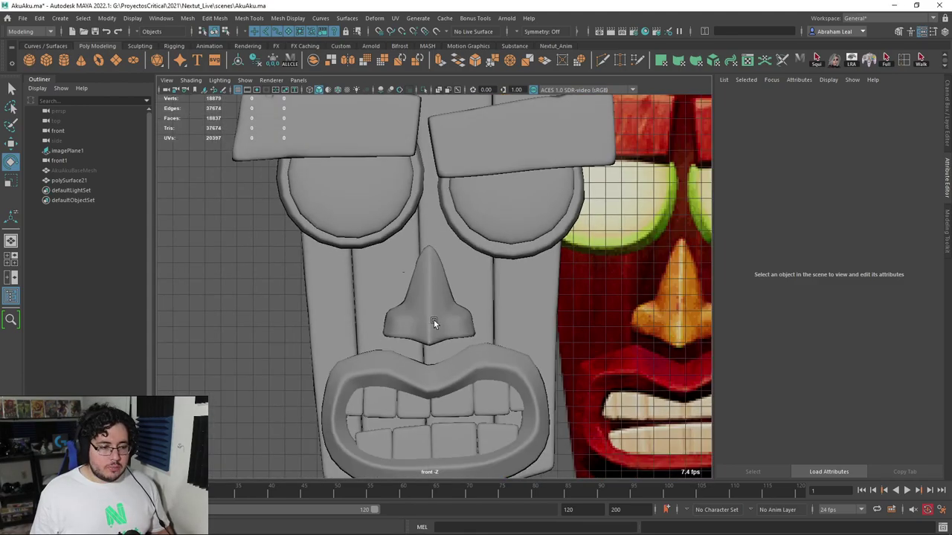
scroll(449, 298, down, 3)
scroll(521, 298, up, 3)
- Move the reference image sideways until its painted mask lines up behind the modelled mask
click(620, 299)
scroll(621, 299, down, 2)
drag(683, 288, 622, 290)
key(ctrl+z)
key(w)
mouse_move(634, 243)
mouse_down()
mouse_move(524, 247)
mouse_move(539, 255)
mouse_up()
click(539, 226)
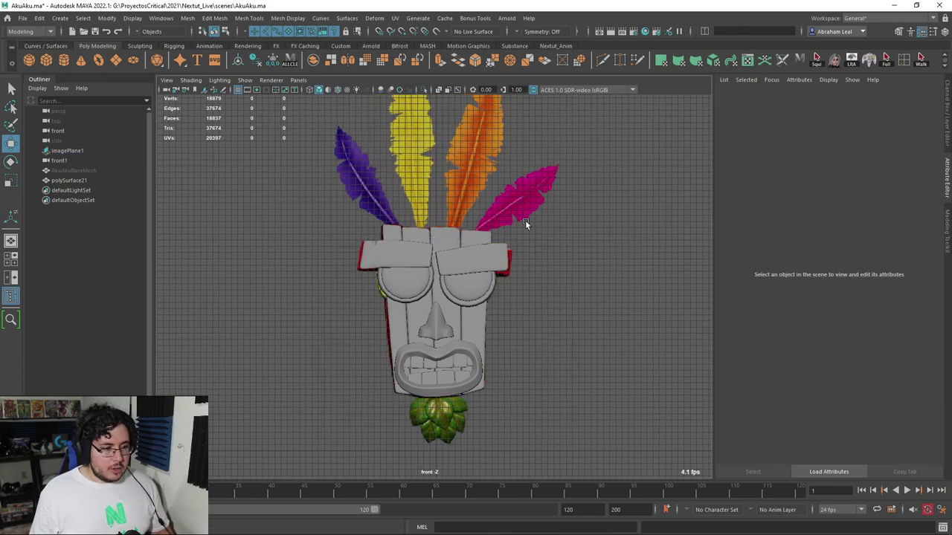
- Trace the purple feather's outline as a single flat face with the Create Polygon tool
scroll(630, 316, up, 3)
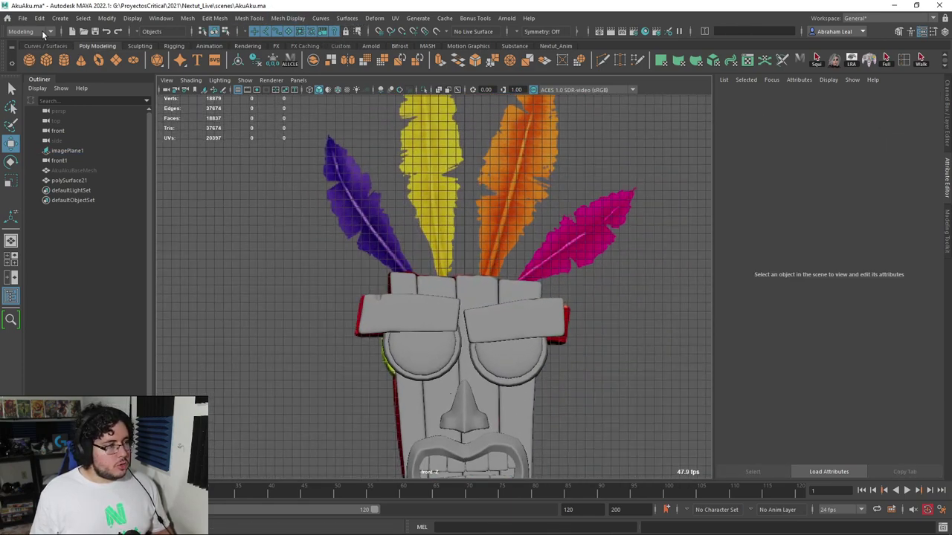
click(238, 20)
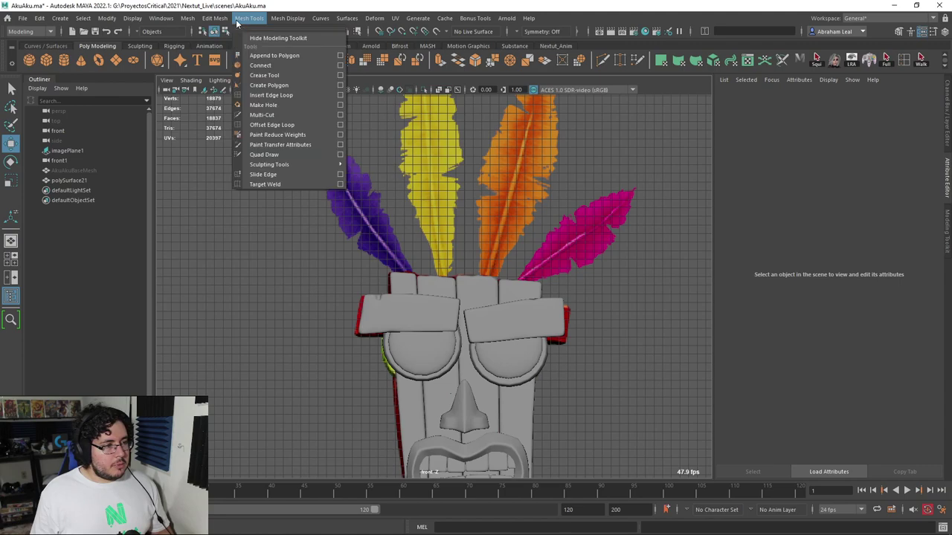
click(272, 86)
alt+middle_drag(363, 141, 379, 189)
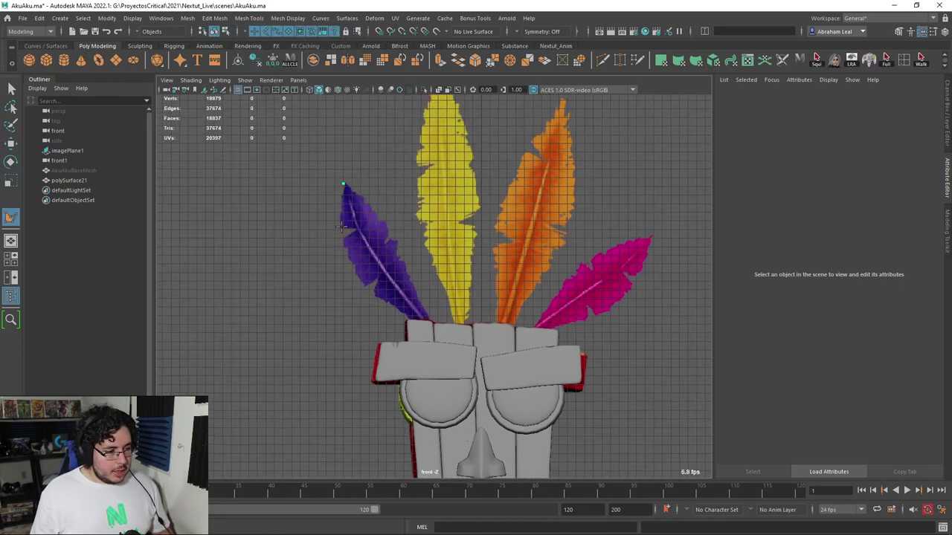
click(362, 286)
click(398, 313)
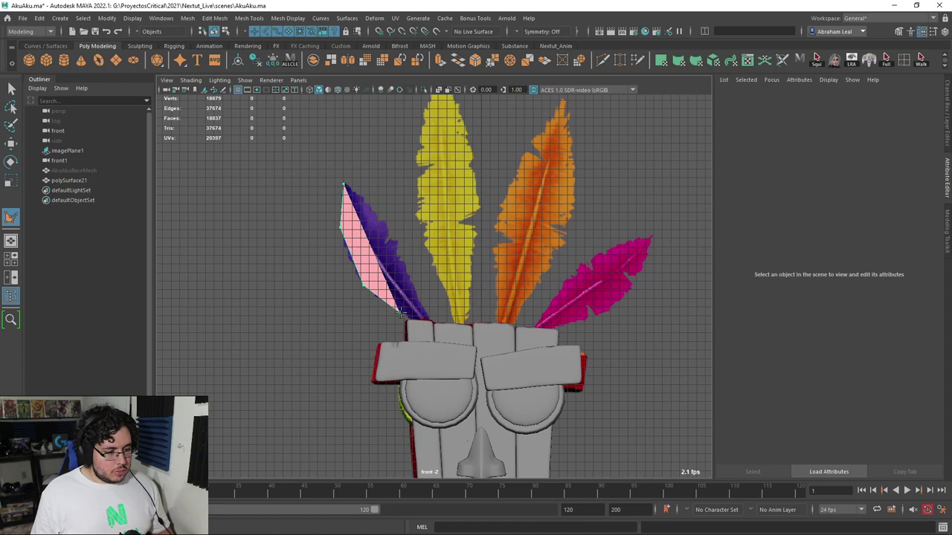
click(431, 322)
click(404, 261)
click(383, 222)
key(Return)
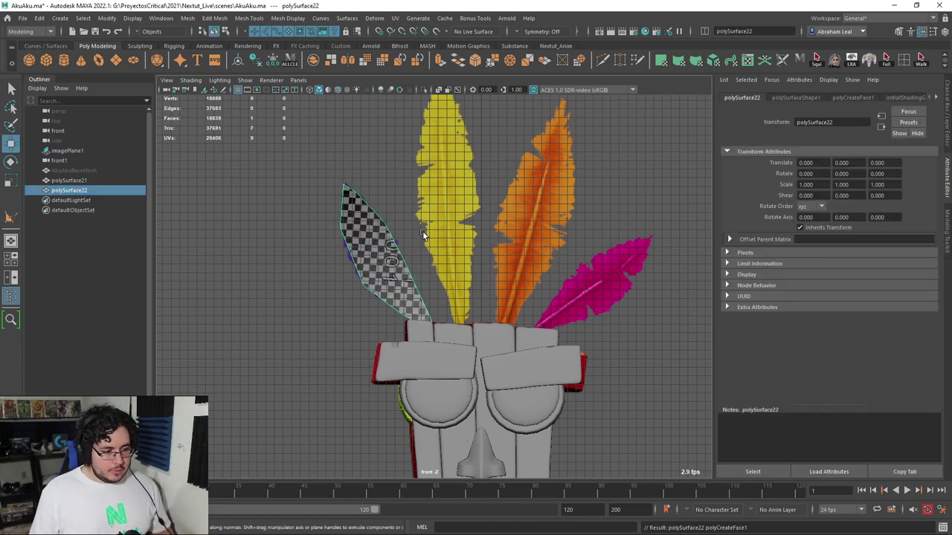
- Trace the yellow feather's outline as a single flat face with the Create Polygon tool
key(g)
click(416, 158)
alt+middle_drag(426, 107, 429, 149)
click(443, 110)
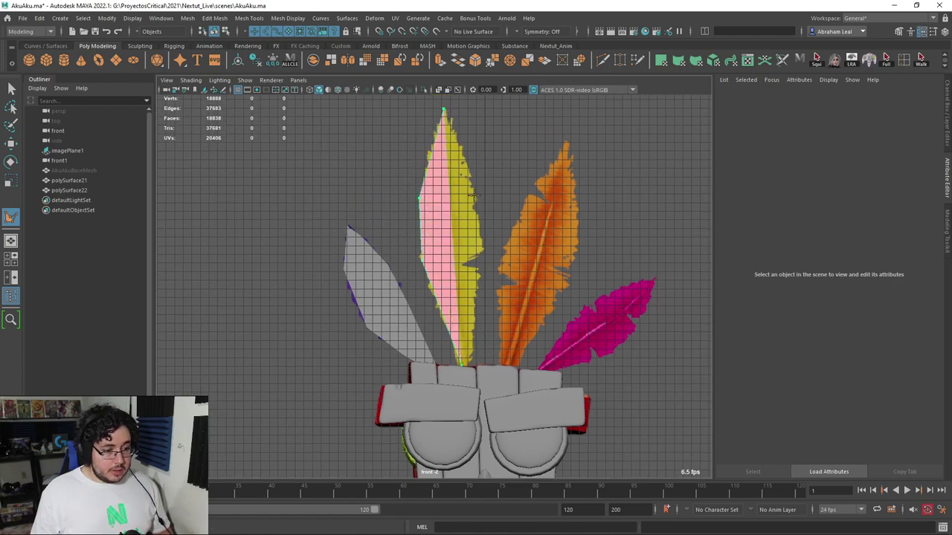
click(477, 199)
click(482, 249)
click(474, 344)
key(w)
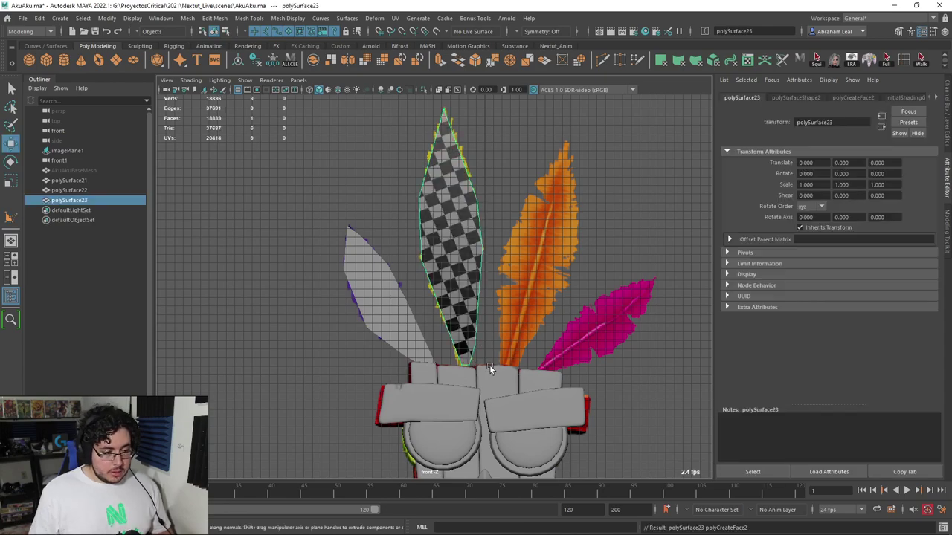
- Trace the orange feather's outline as another flat polygon, from its base around the tip and back
key(y)
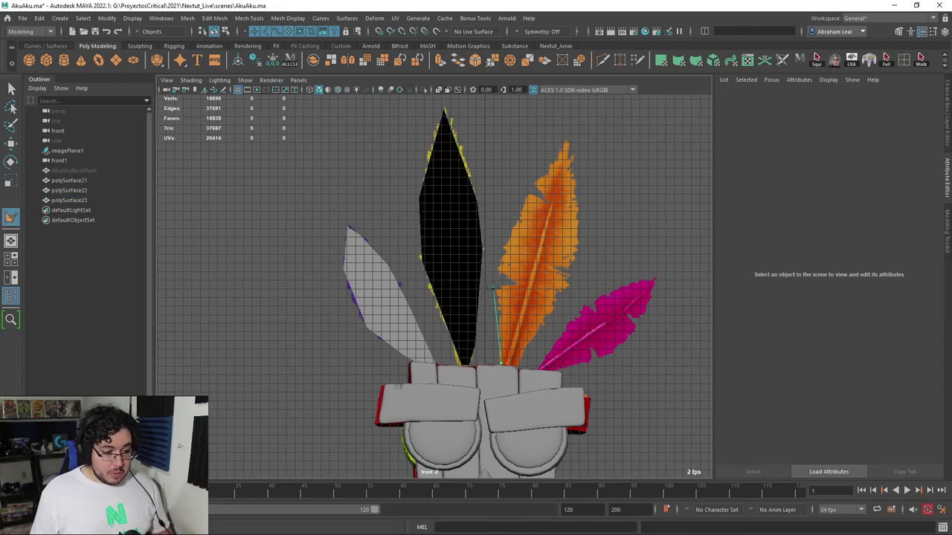
click(527, 197)
click(565, 144)
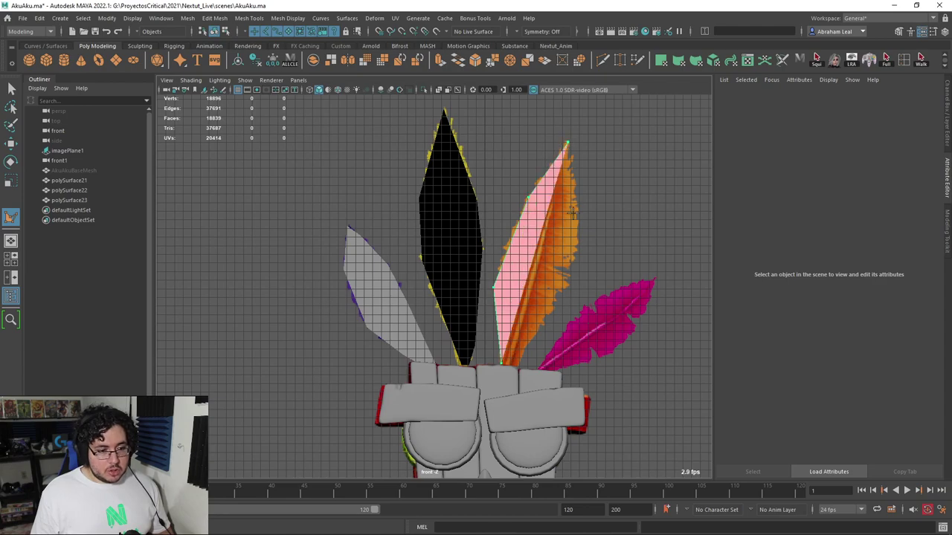
click(575, 218)
click(571, 280)
click(514, 366)
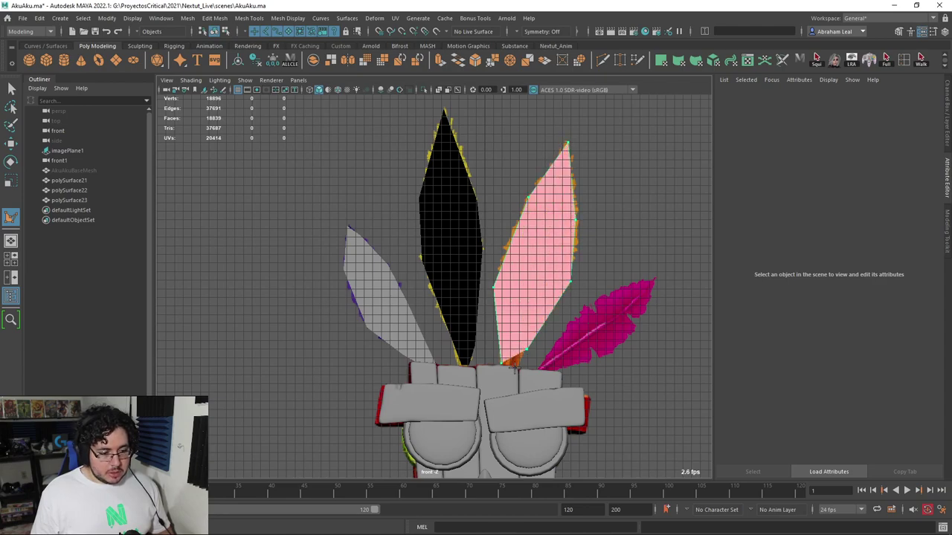
key(Return)
- Trace the magenta feather's outline as a single flat polygon starting at the top edge of the mask
alt+middle_drag(540, 336, 467, 294)
key(g)
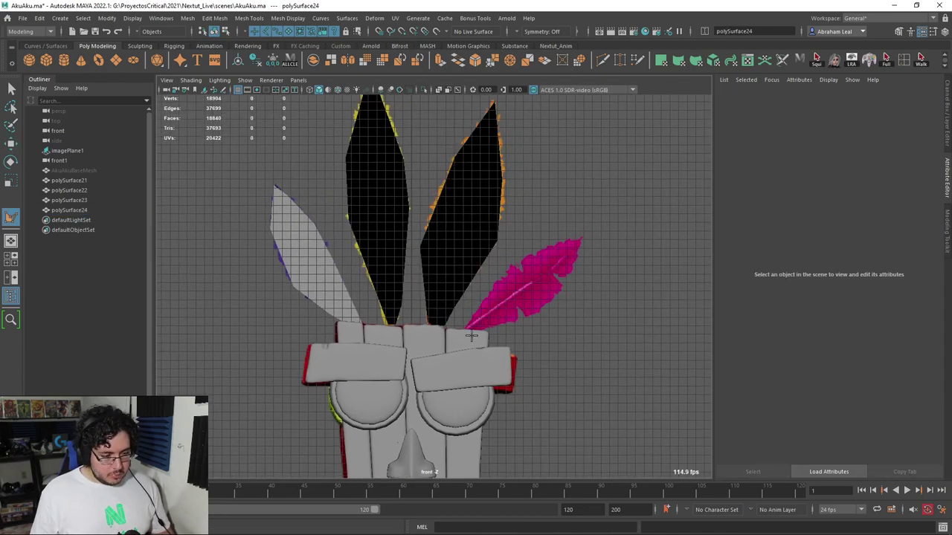
click(548, 245)
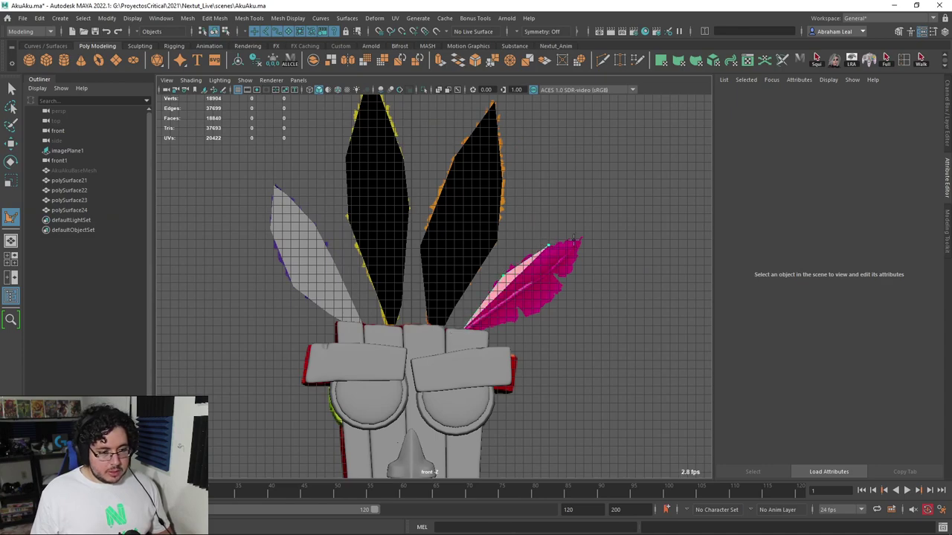
click(580, 239)
click(575, 260)
click(553, 299)
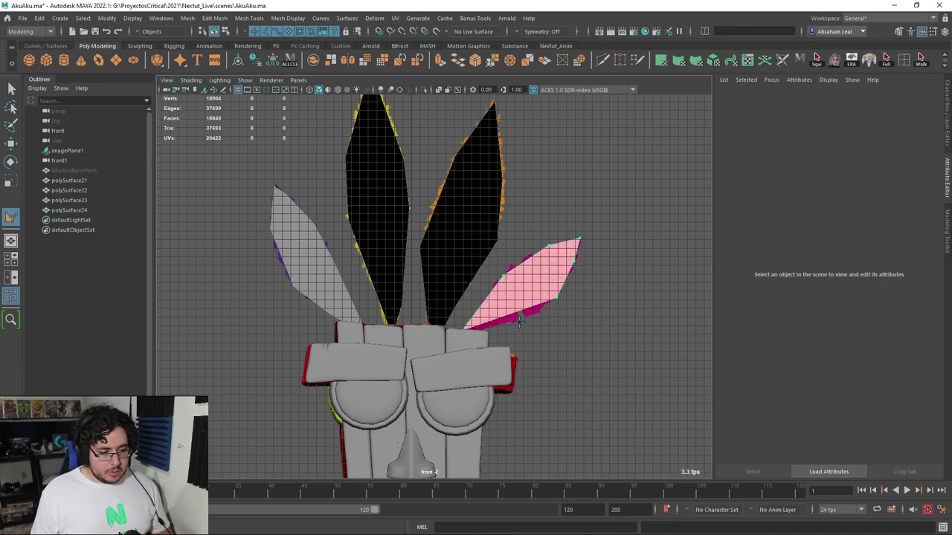
click(471, 326)
key(Return)
- Reverse the normals of the yellow, orange and magenta feather polygons, then clear the selection
scroll(515, 289, down, 4)
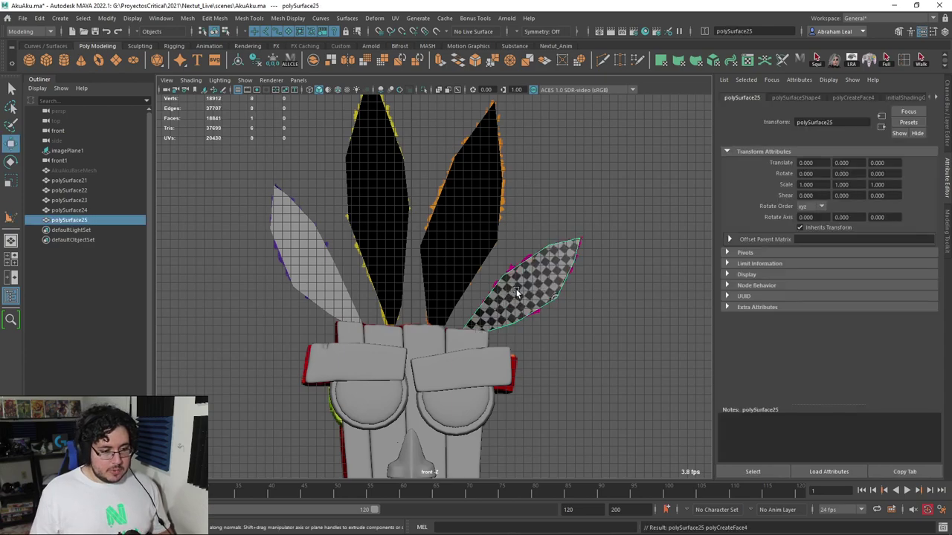
key(q)
scroll(537, 364, down, 2)
click(543, 343)
drag(529, 190, 414, 256)
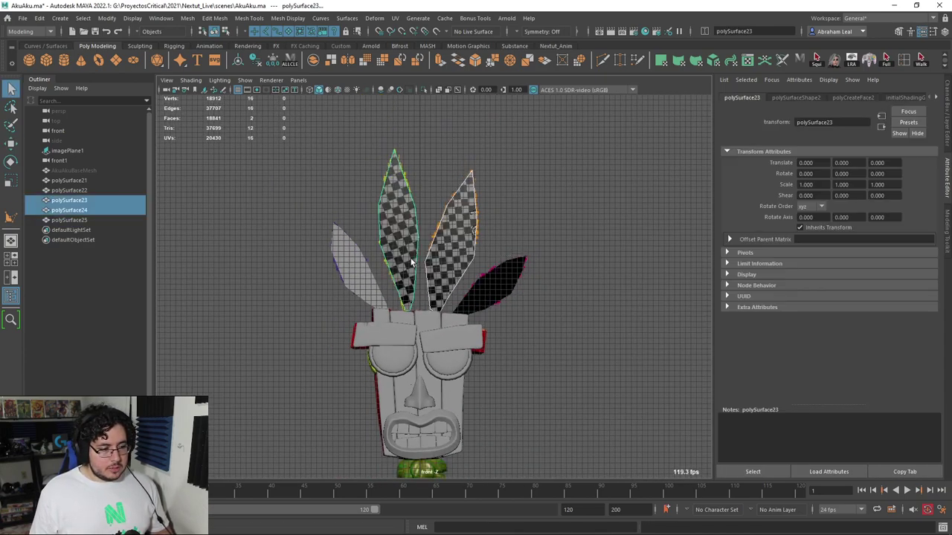
shift+click(516, 279)
shift+click(503, 280)
shift+click(501, 289)
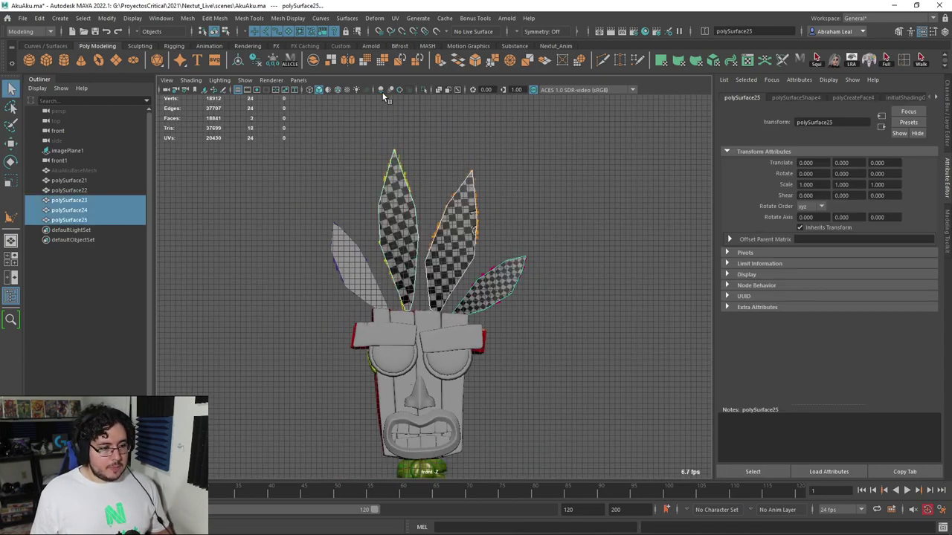
click(296, 20)
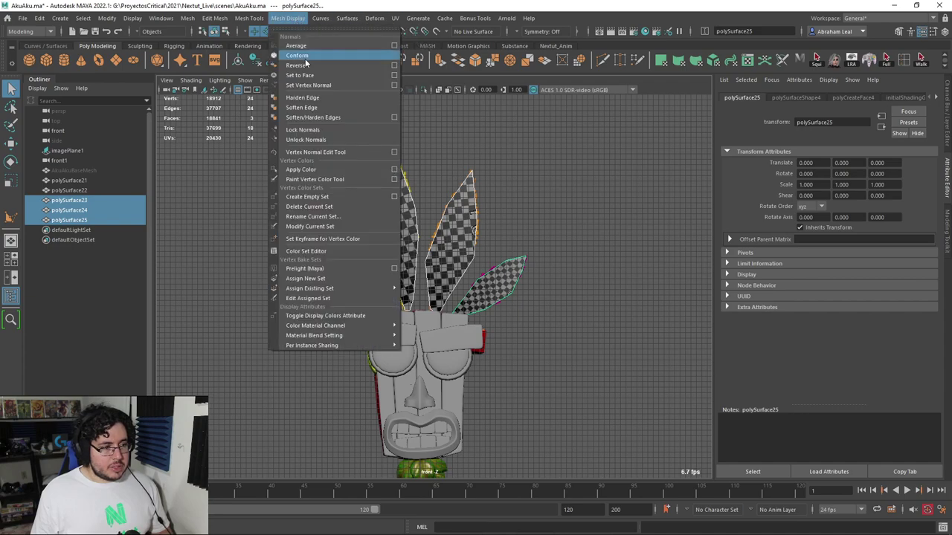
click(304, 64)
click(530, 229)
- Hide the reference image plane imagePlane1 and clear the selection
scroll(509, 275, down, 1)
alt+middle_drag(509, 275, 537, 190)
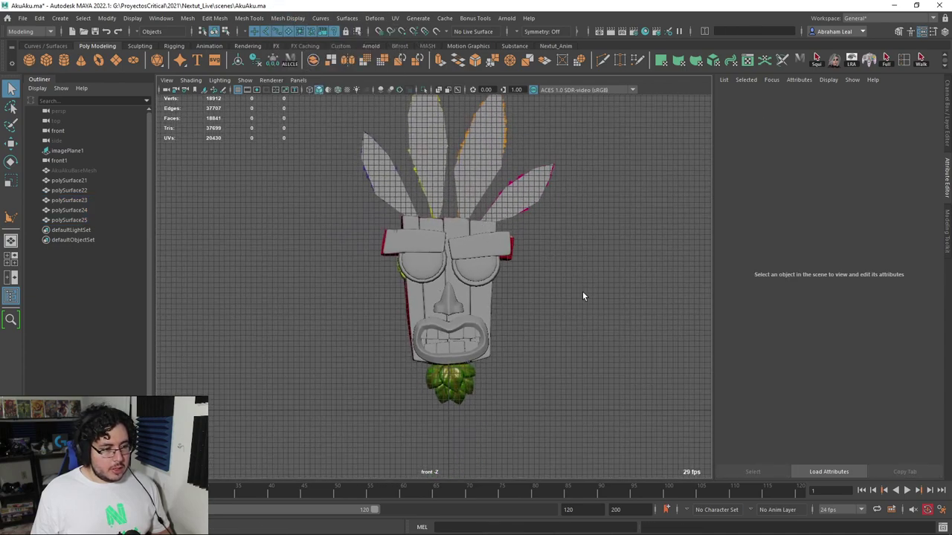
click(79, 150)
key(h)
click(565, 275)
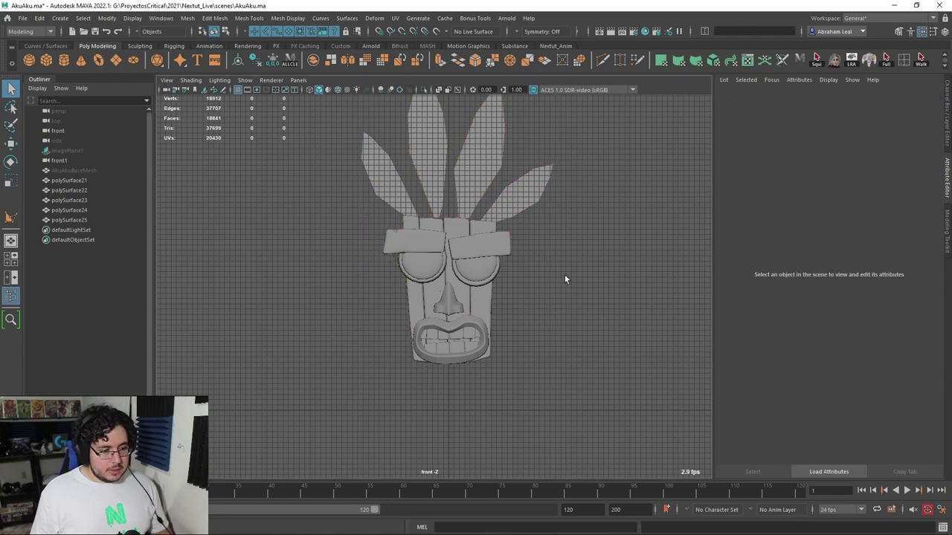
- Switch to the perspective view and examine the mask with its flat feathers from a slight angle
scroll(533, 270, down, 2)
scroll(529, 271, up, 4)
key(space)
drag(528, 275, 528, 247)
alt+drag(528, 253, 478, 300)
scroll(552, 328, up, 3)
mouse_move(553, 328)
alt+mouse_down()
mouse_move(565, 323)
mouse_move(549, 323)
alt+mouse_up()
alt+middle_drag(581, 309, 578, 291)
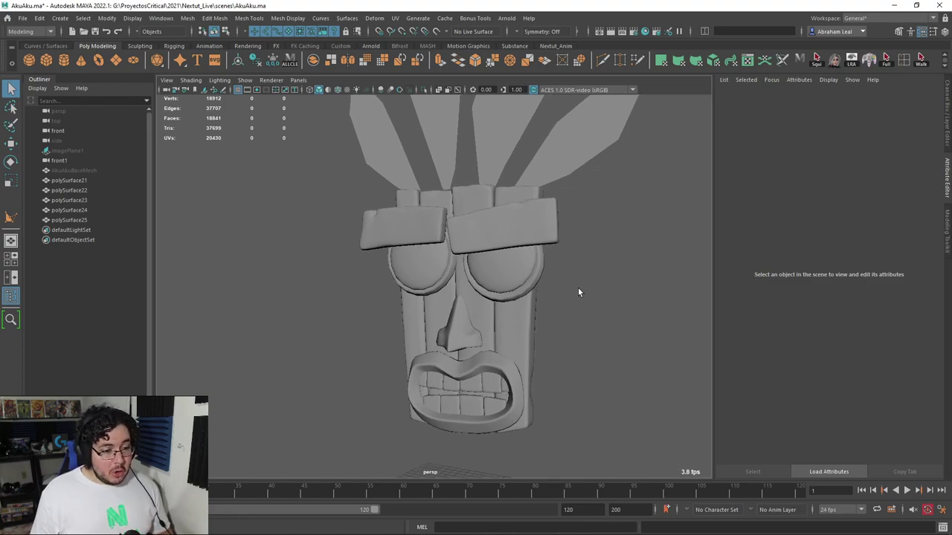